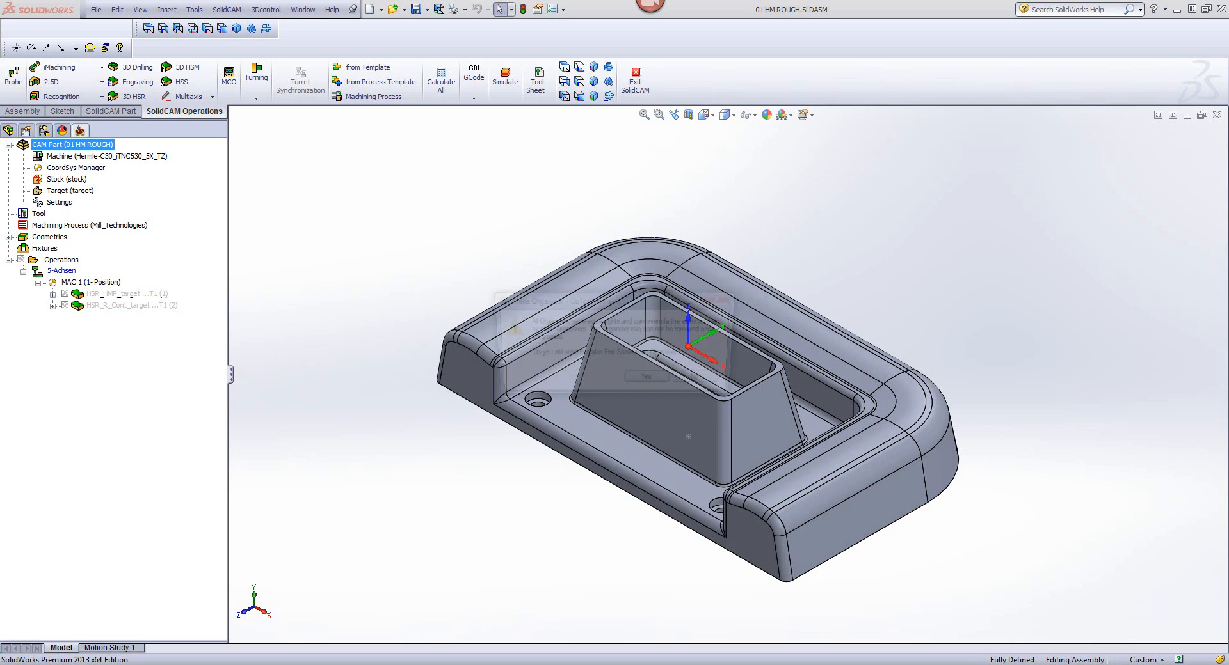
Step: Dismiss the open prompt and play the GoToWebinar instruction video on asking questions
click(648, 381)
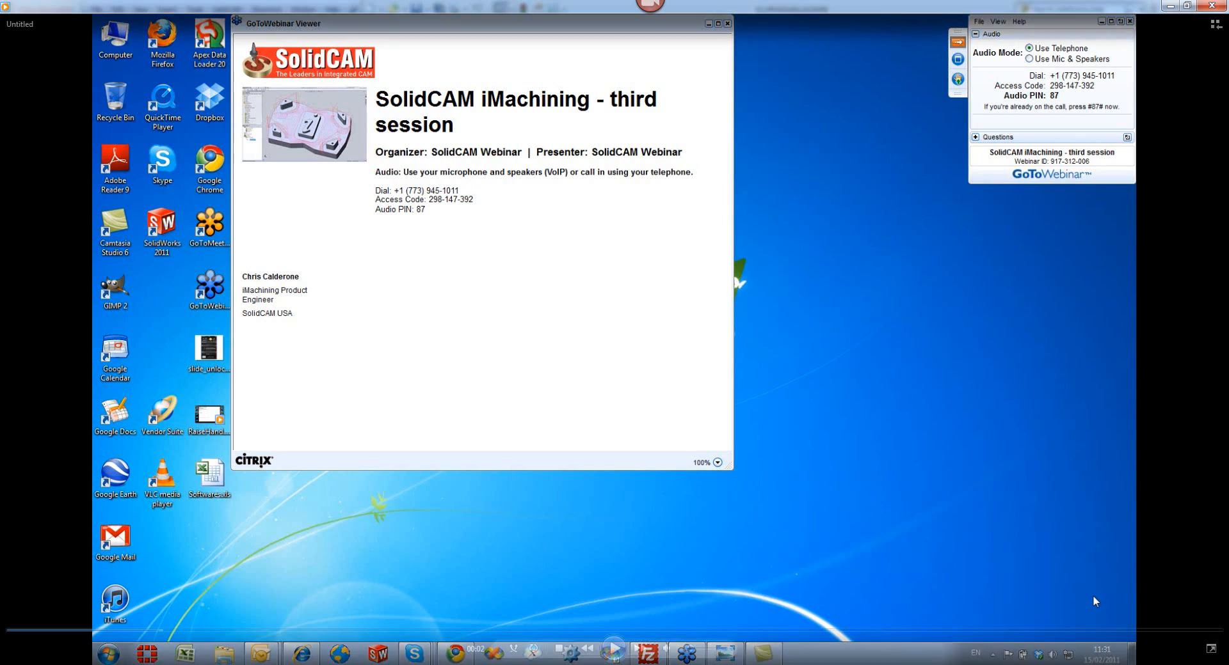
click(617, 651)
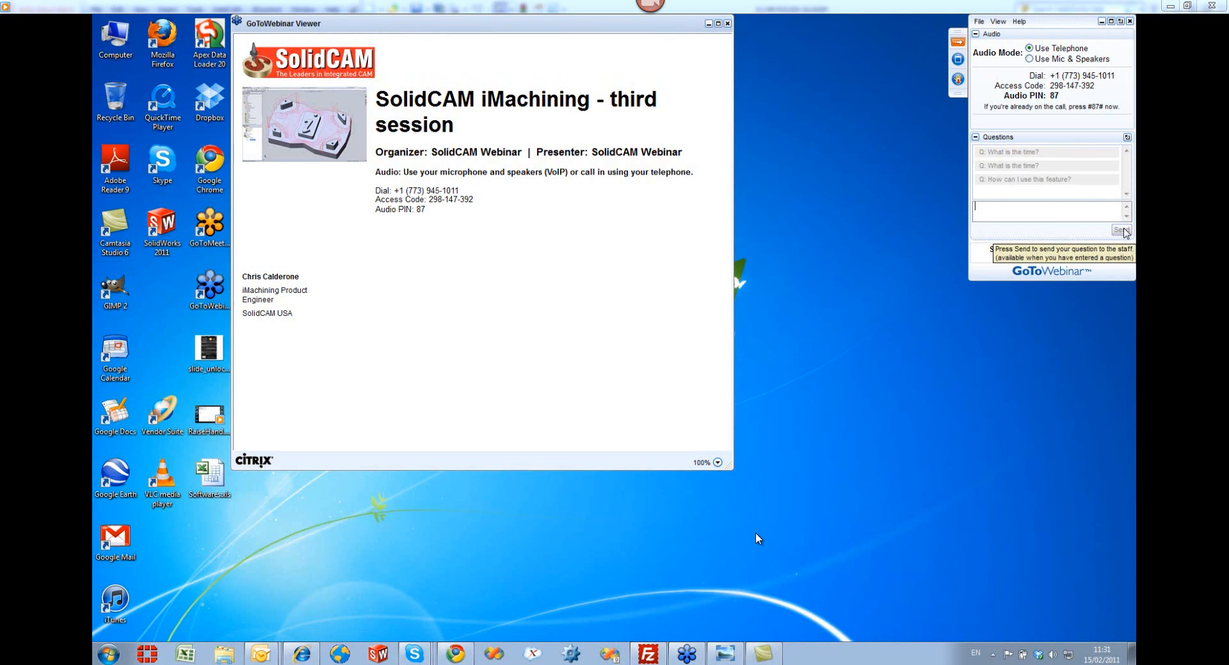
mouse_move(804, 400)
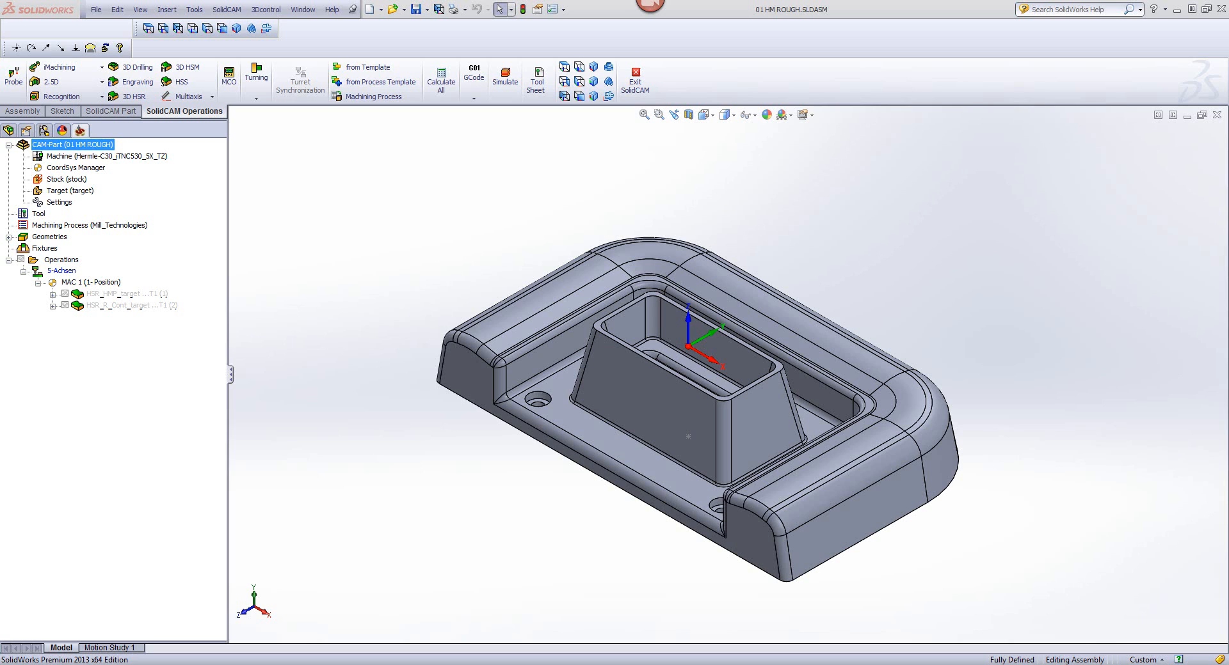
Step: Start a 3D HSR operation with HM Roughing technology on the target geometry, inspecting the part behind the operation dialog
click(142, 99)
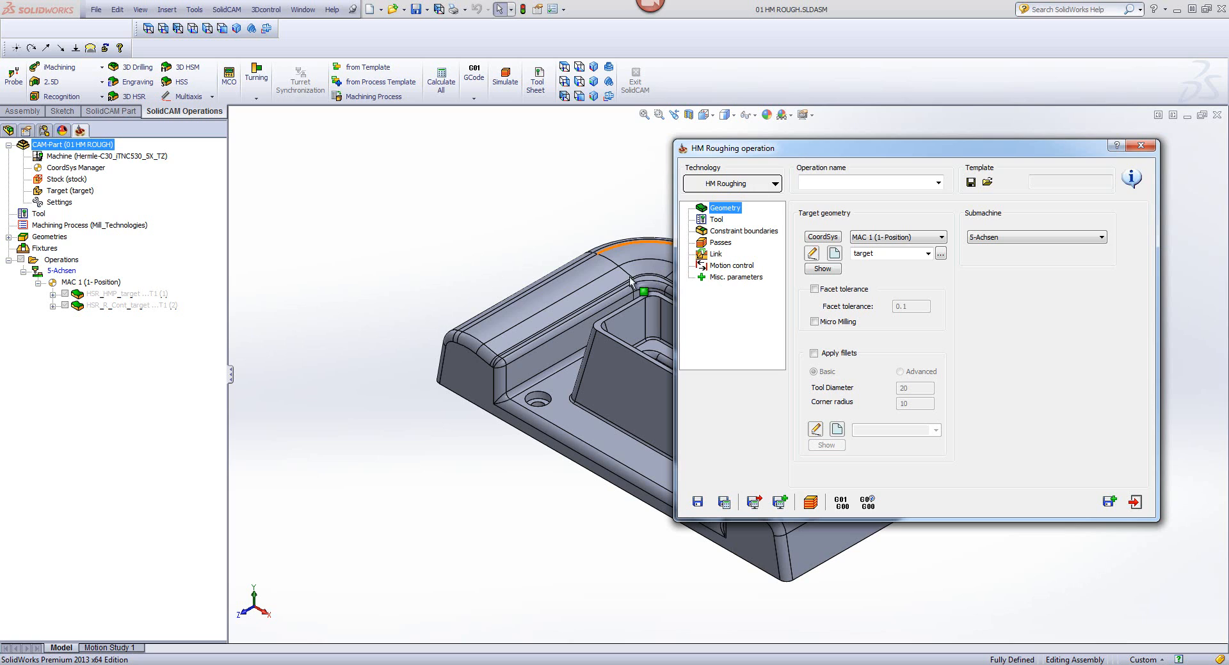
click(550, 422)
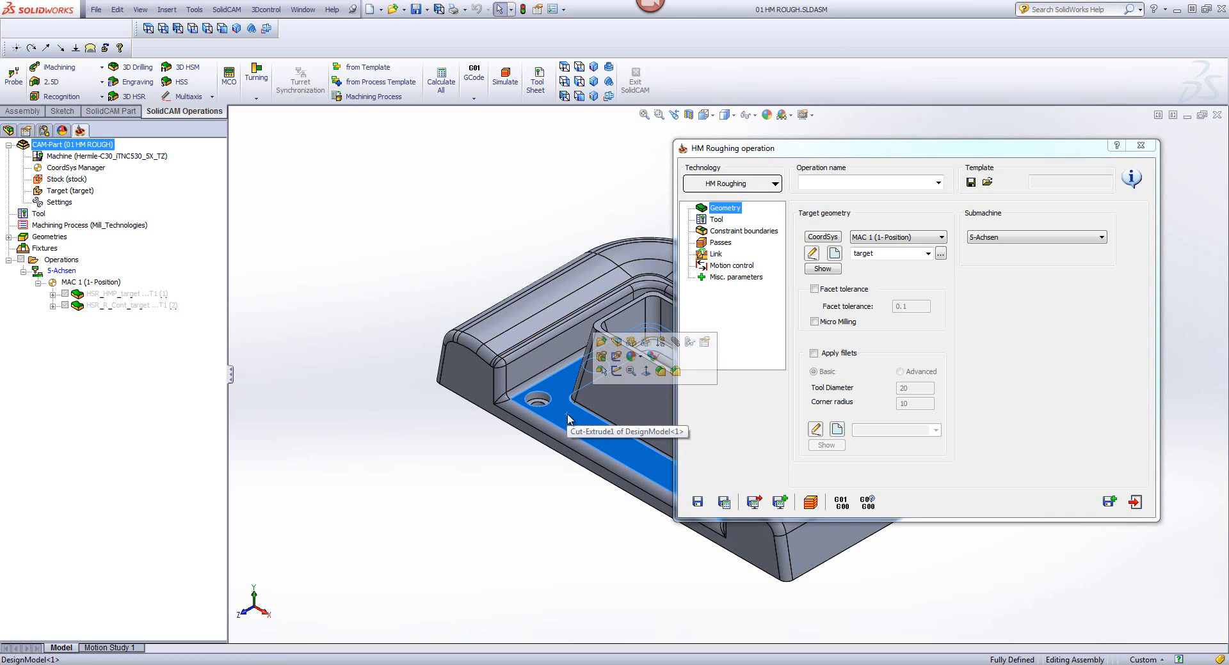
click(432, 257)
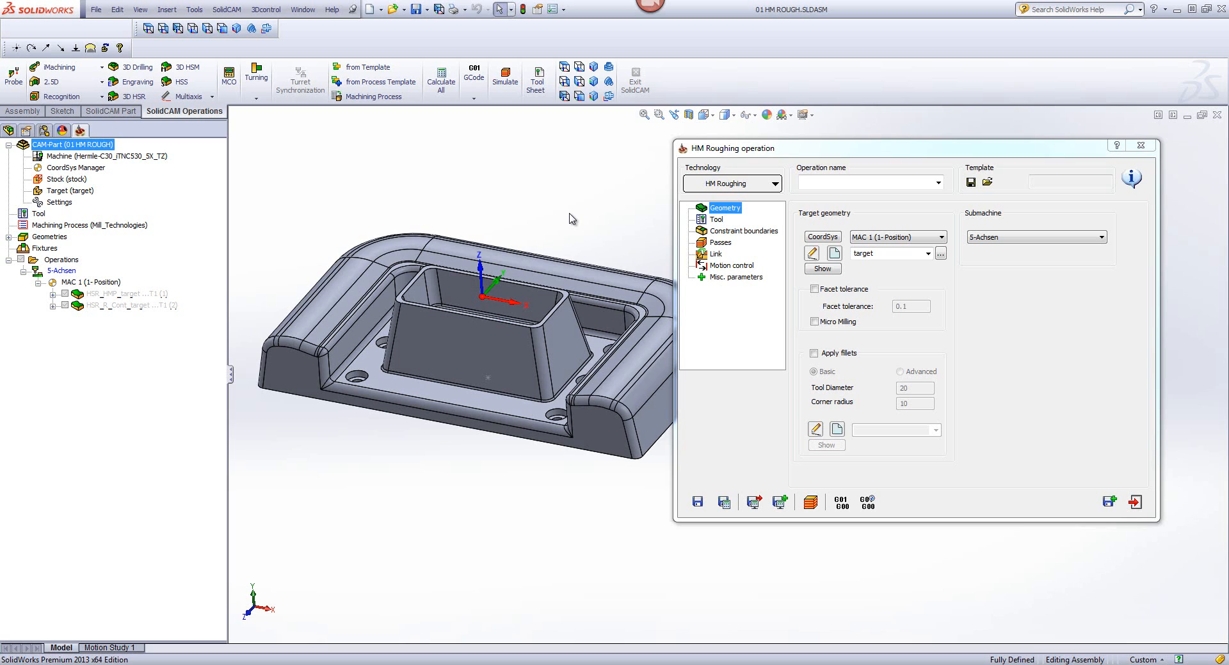
double_click(907, 149)
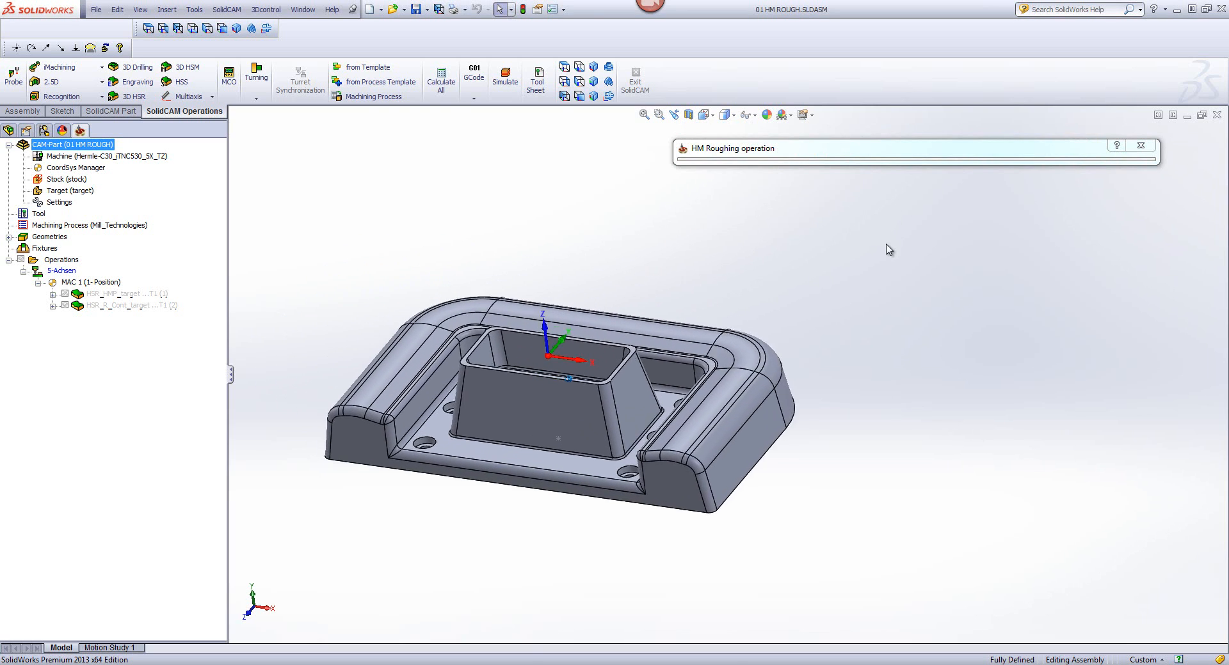
click(881, 152)
double_click(882, 154)
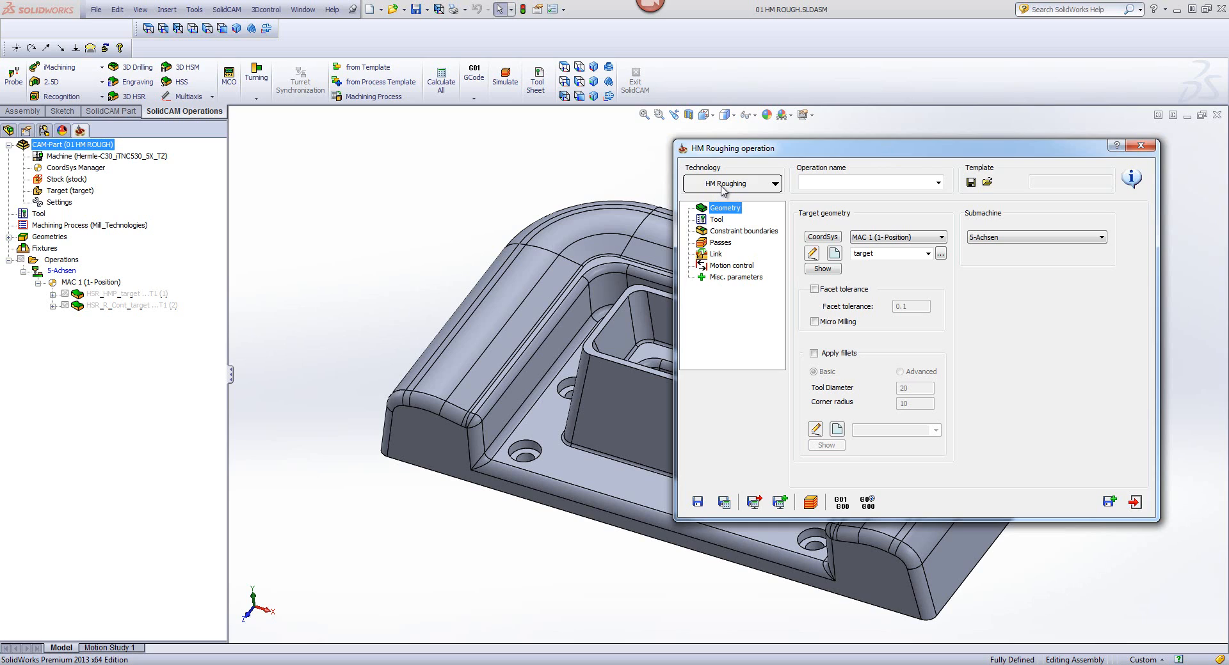
click(892, 254)
click(892, 256)
Step: Assign tool 1, the 12 mm end mill, to the HM Roughing operation
click(716, 221)
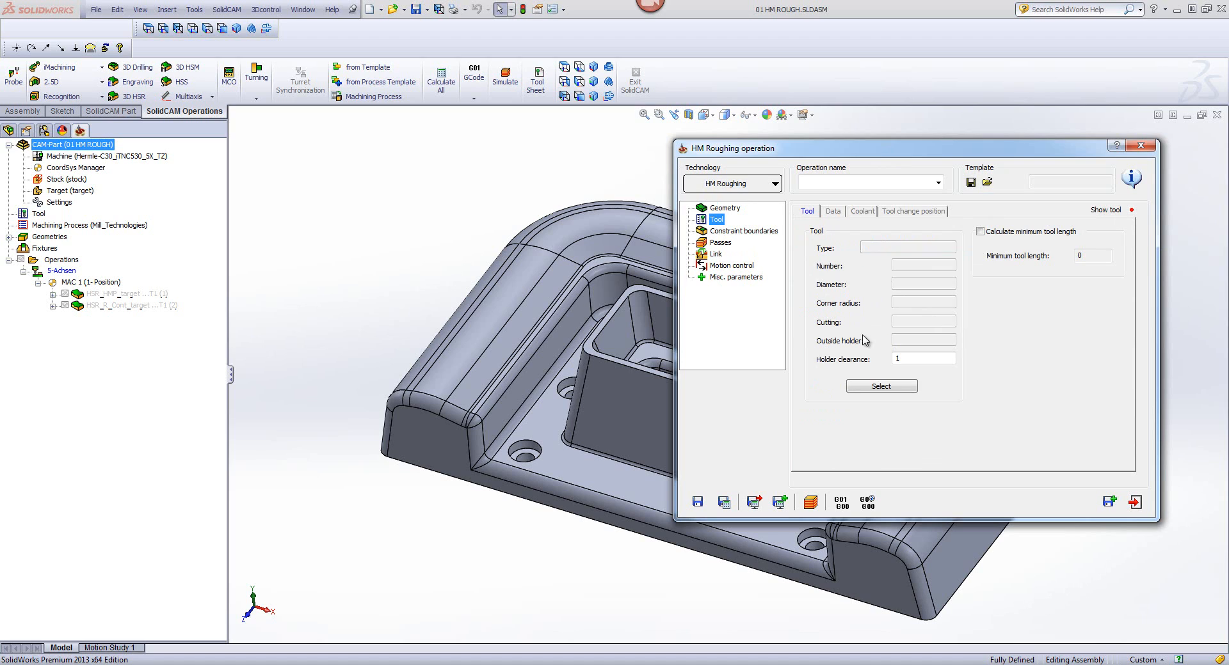
click(907, 388)
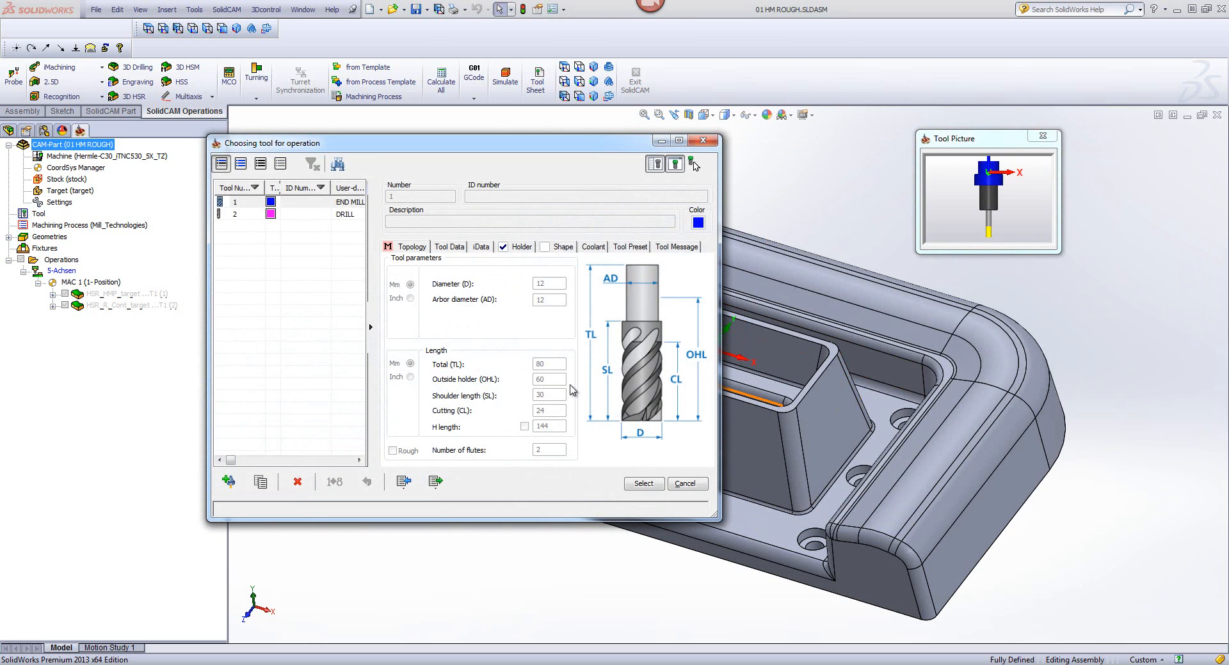
click(643, 484)
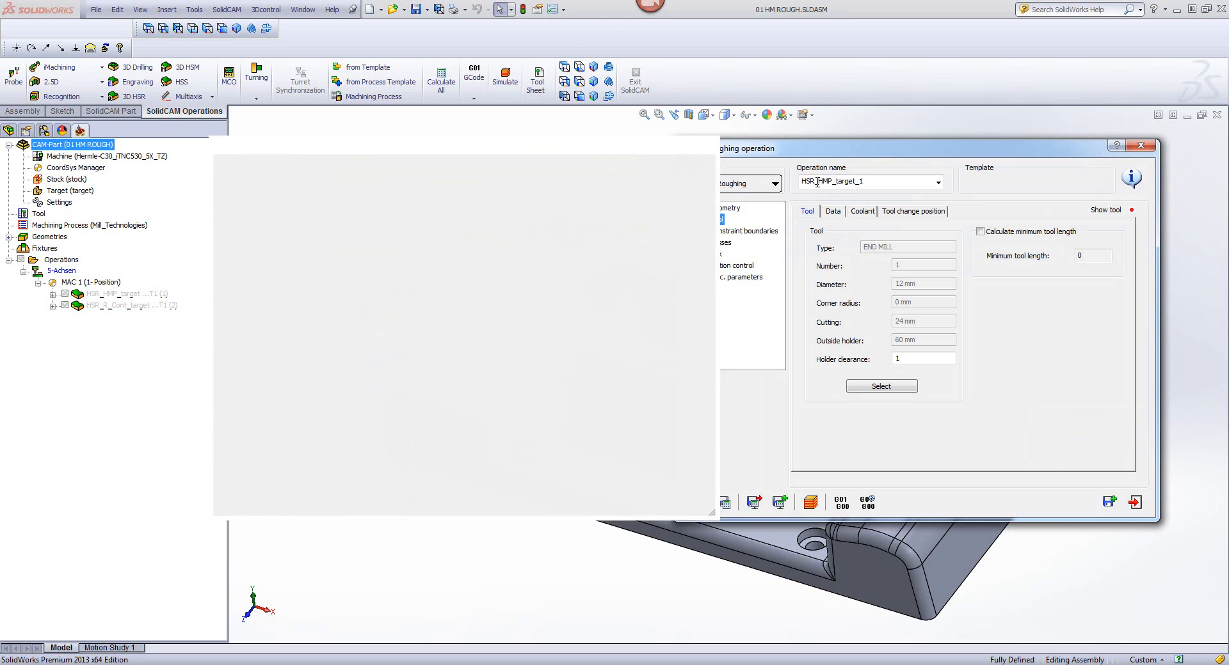
Step: Review the constraint boundaries and set the step down of the roughing passes to 3
click(741, 231)
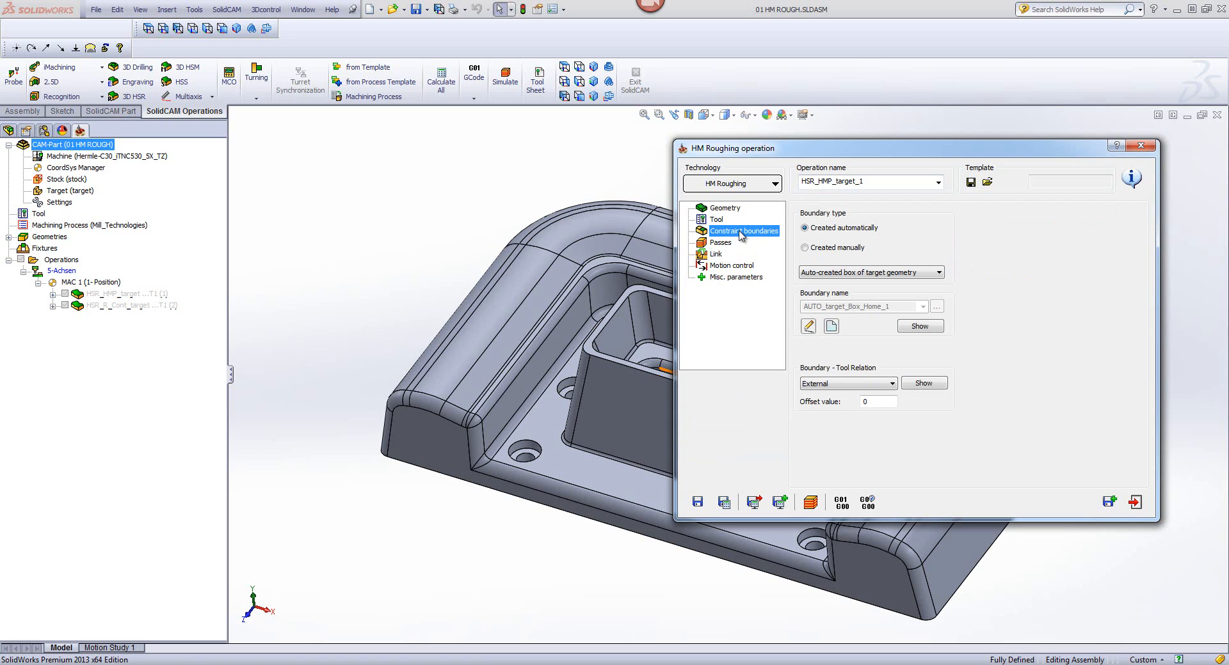
click(722, 243)
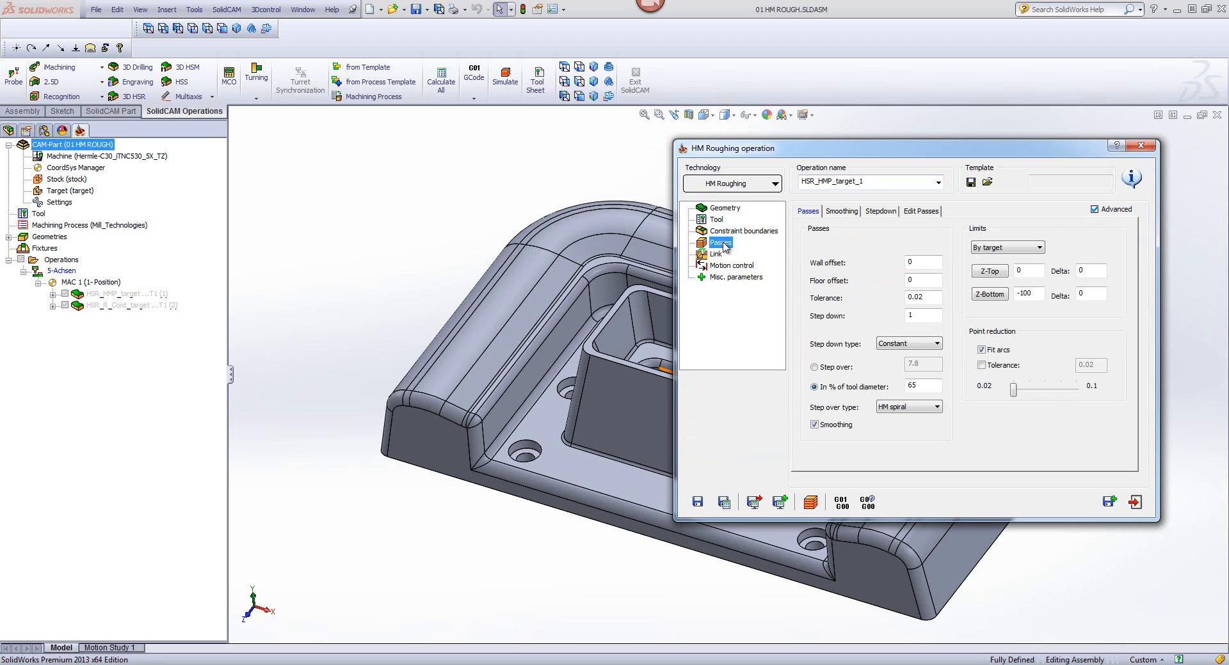
click(926, 264)
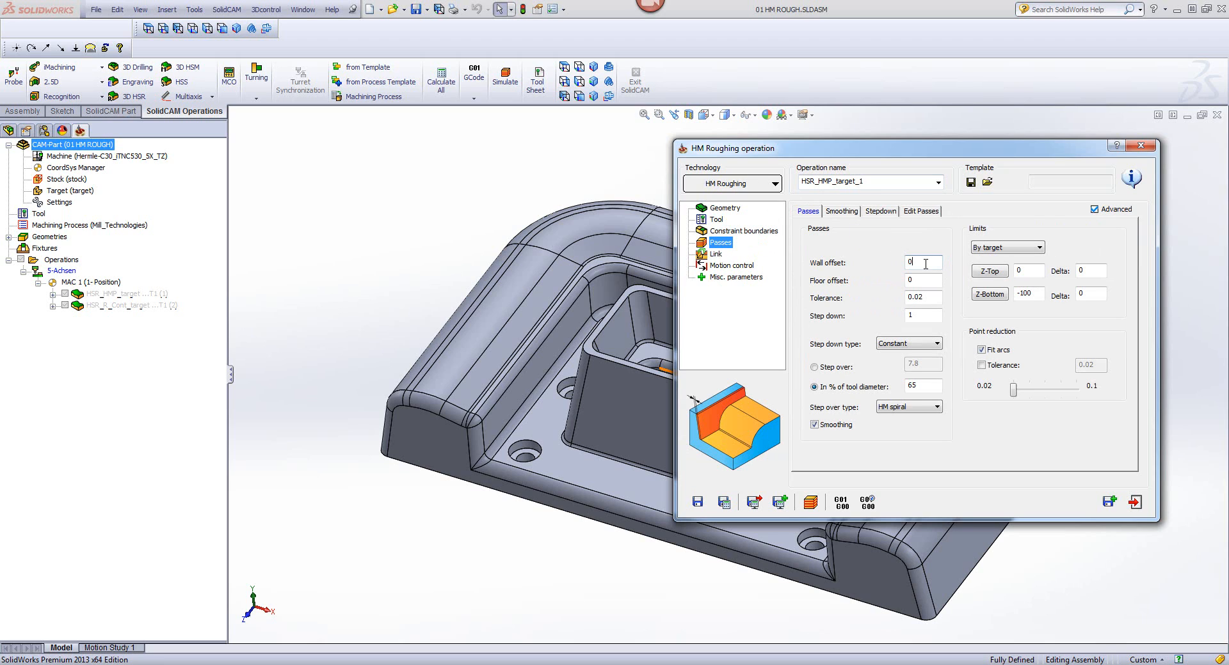
click(924, 280)
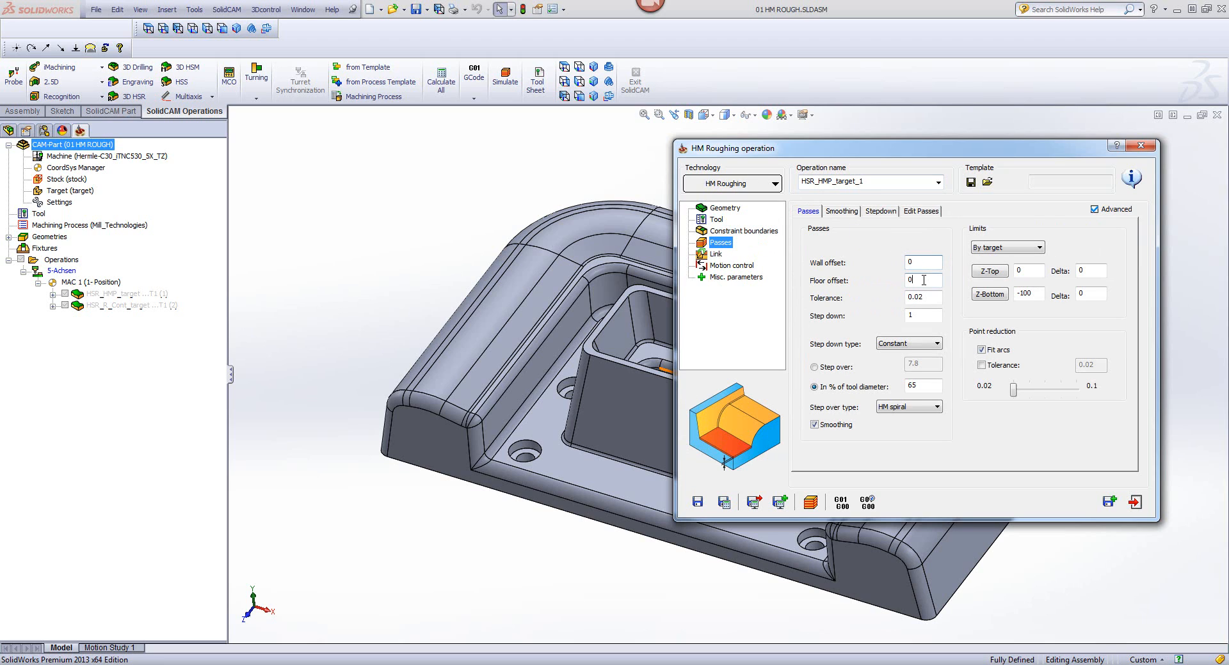
click(928, 315)
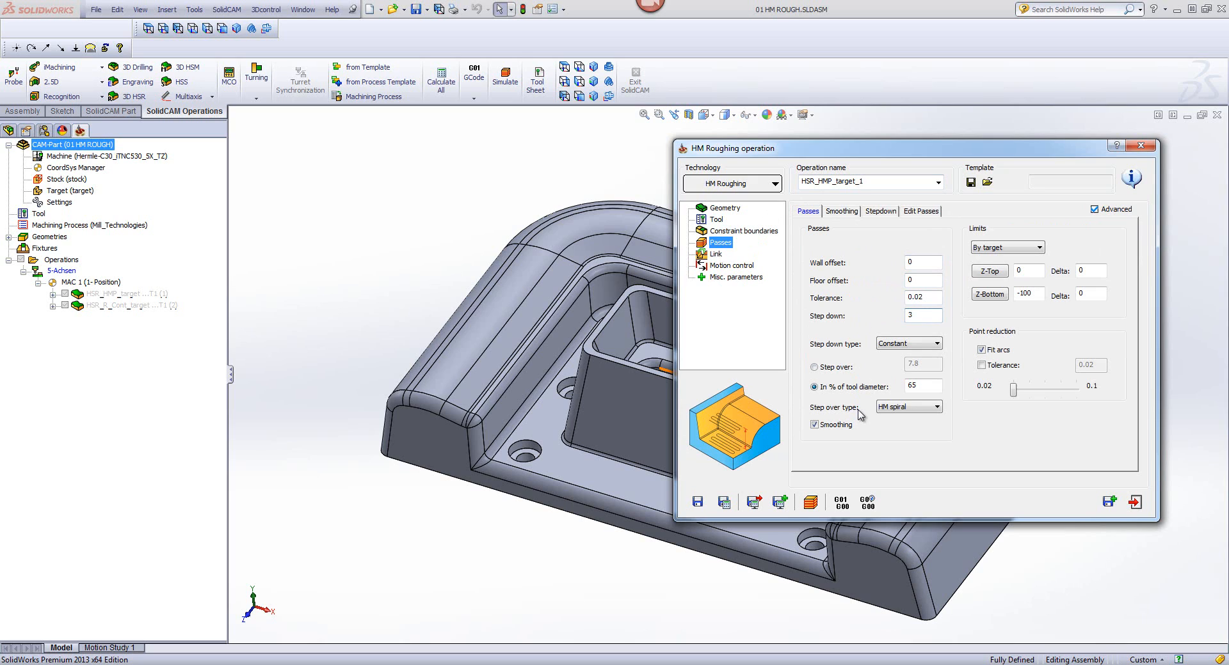
Step: Compare the step over types against the part by switching to Cavity and back to HM spiral
click(912, 408)
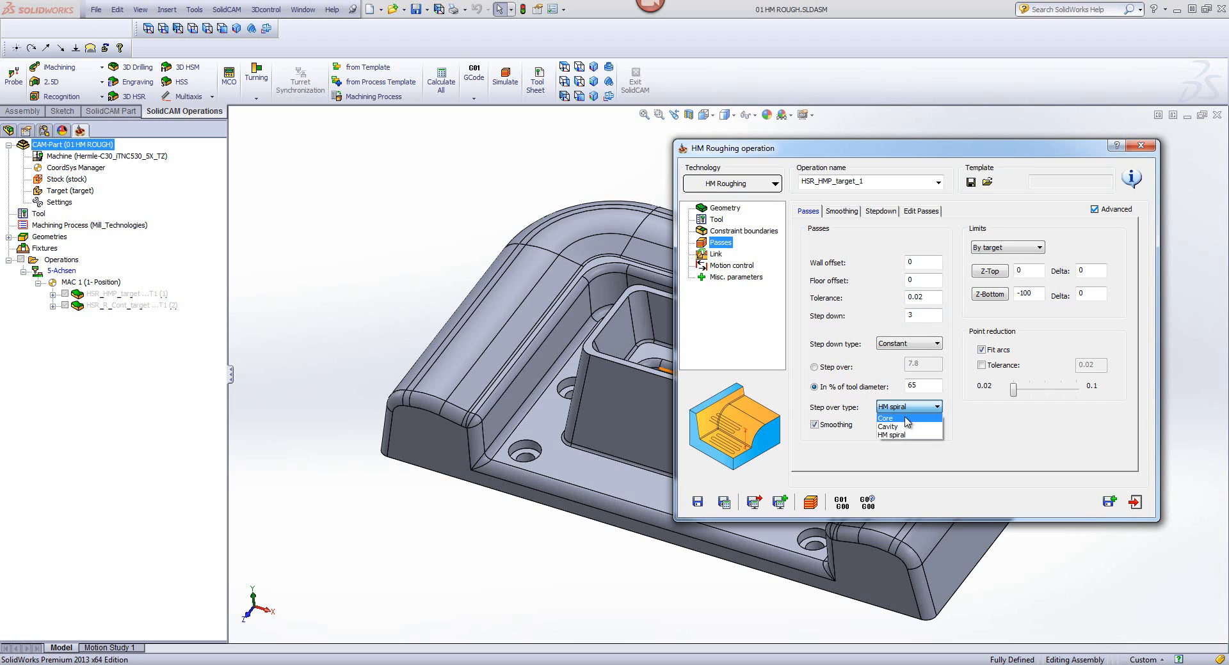
click(882, 153)
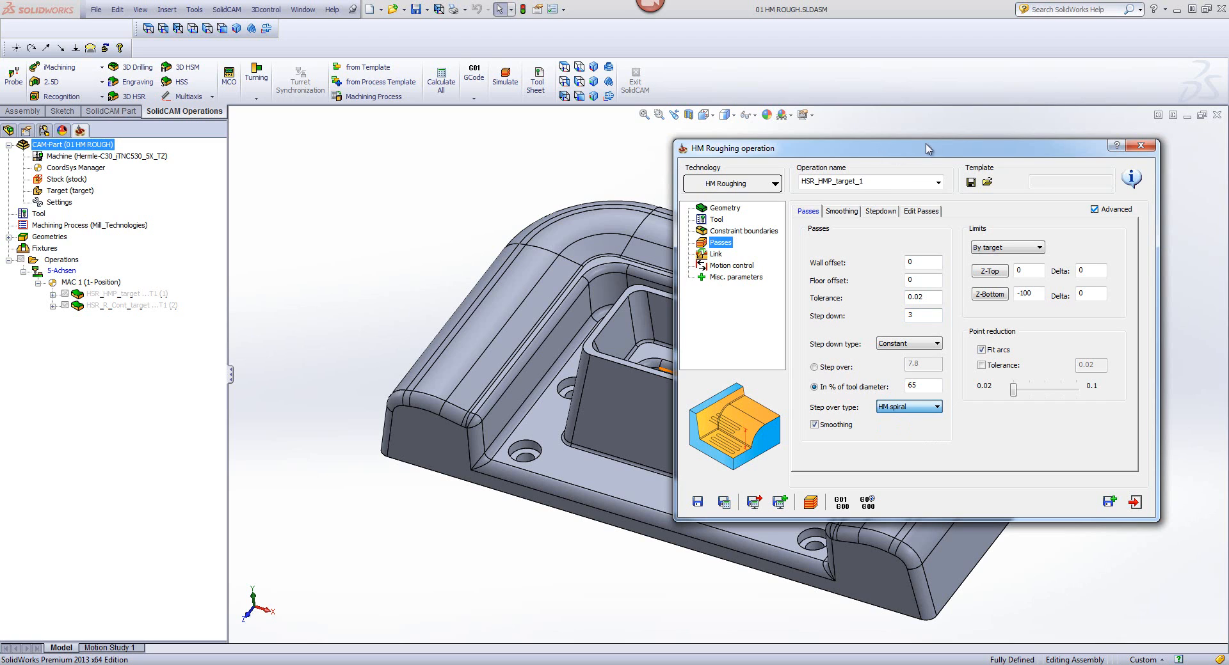
double_click(949, 154)
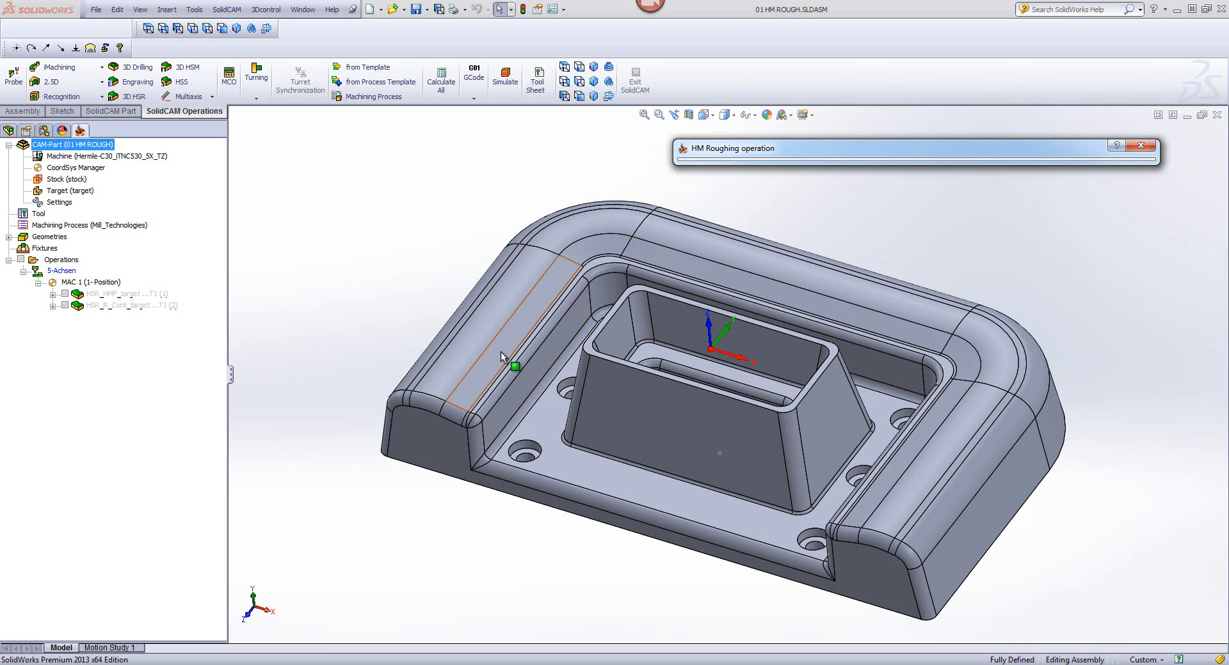
double_click(926, 156)
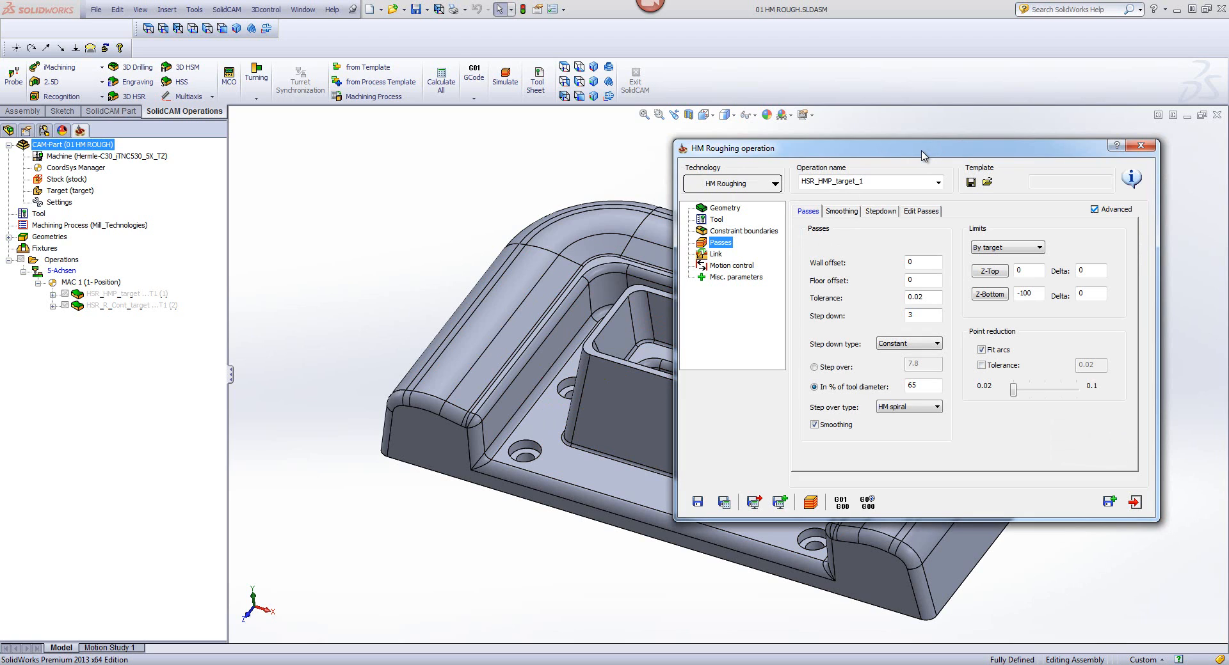
click(903, 408)
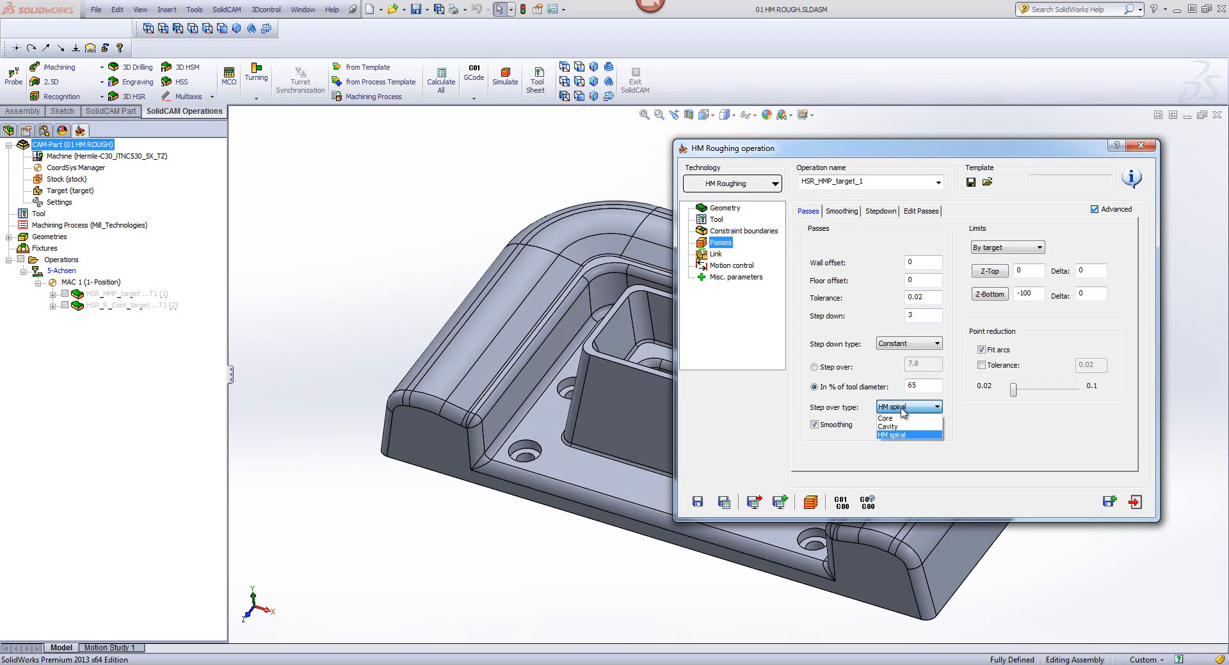
click(894, 427)
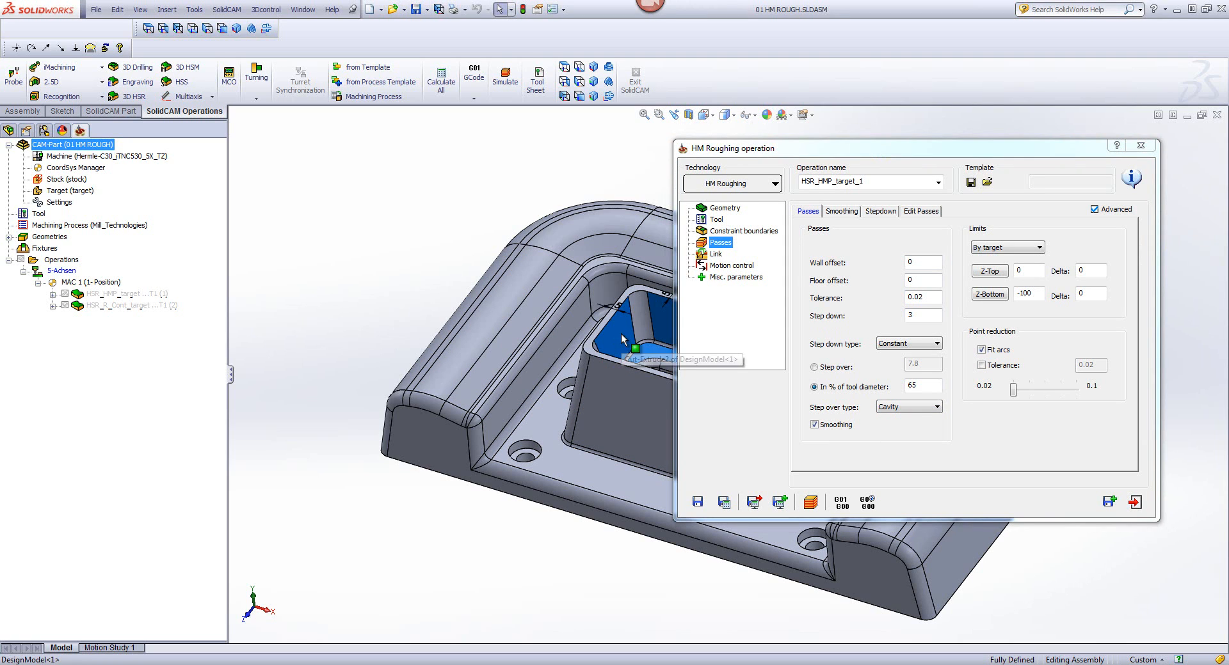
double_click(865, 152)
click(897, 238)
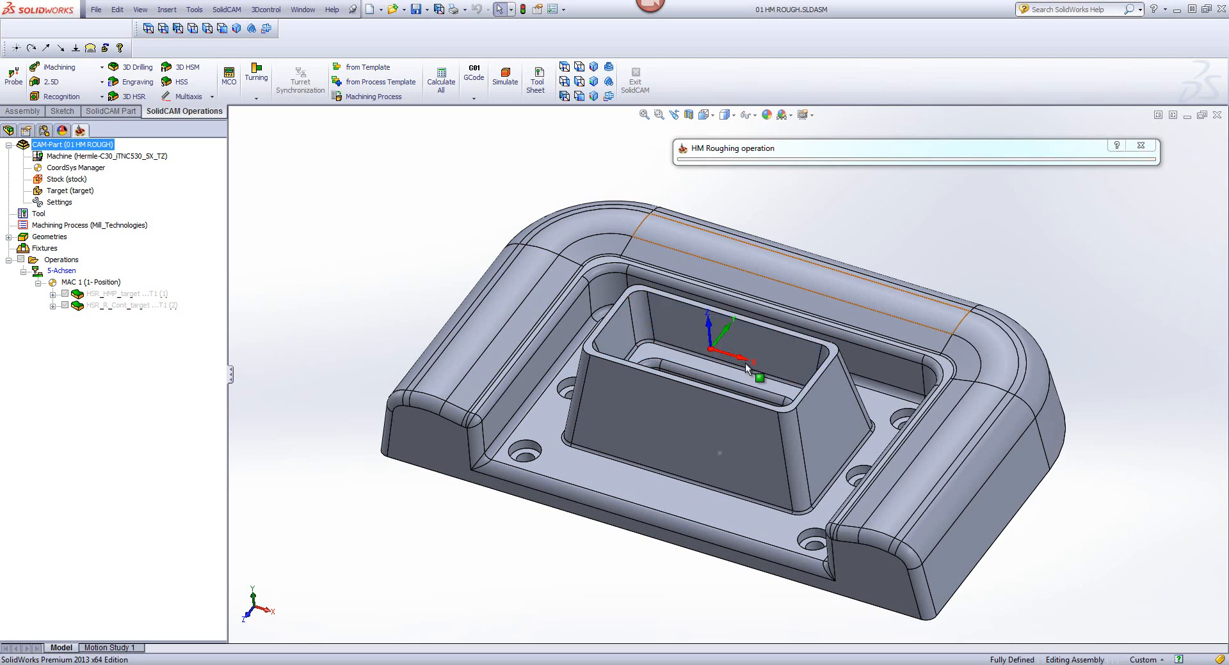
double_click(910, 152)
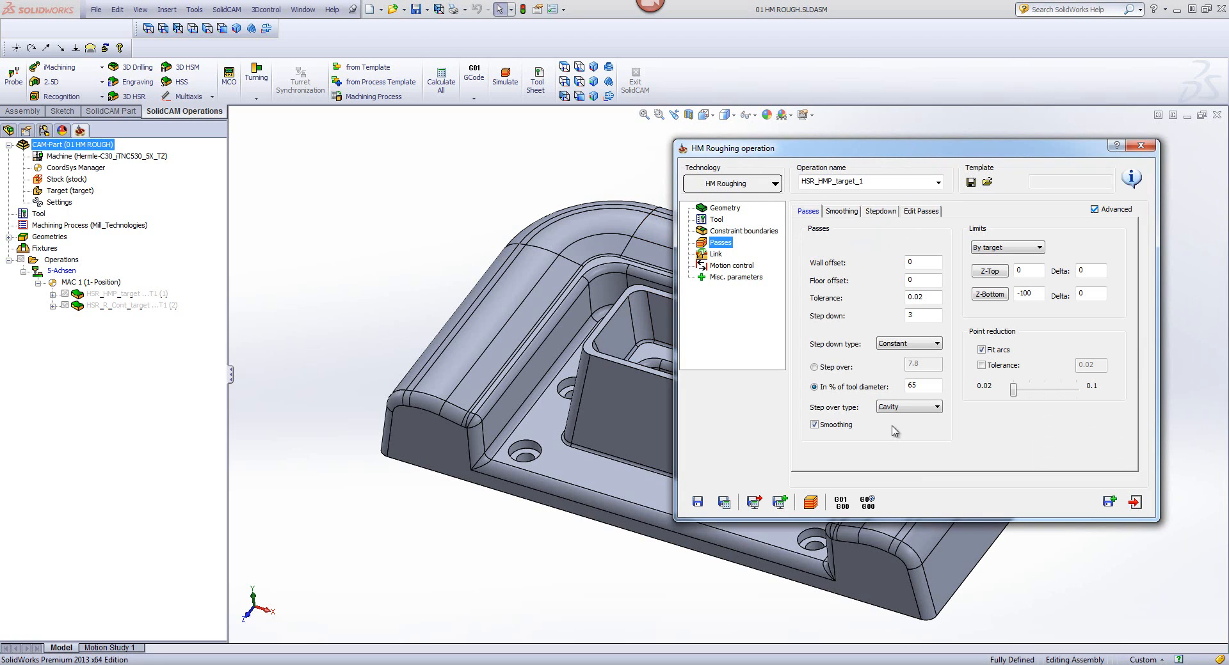
click(903, 412)
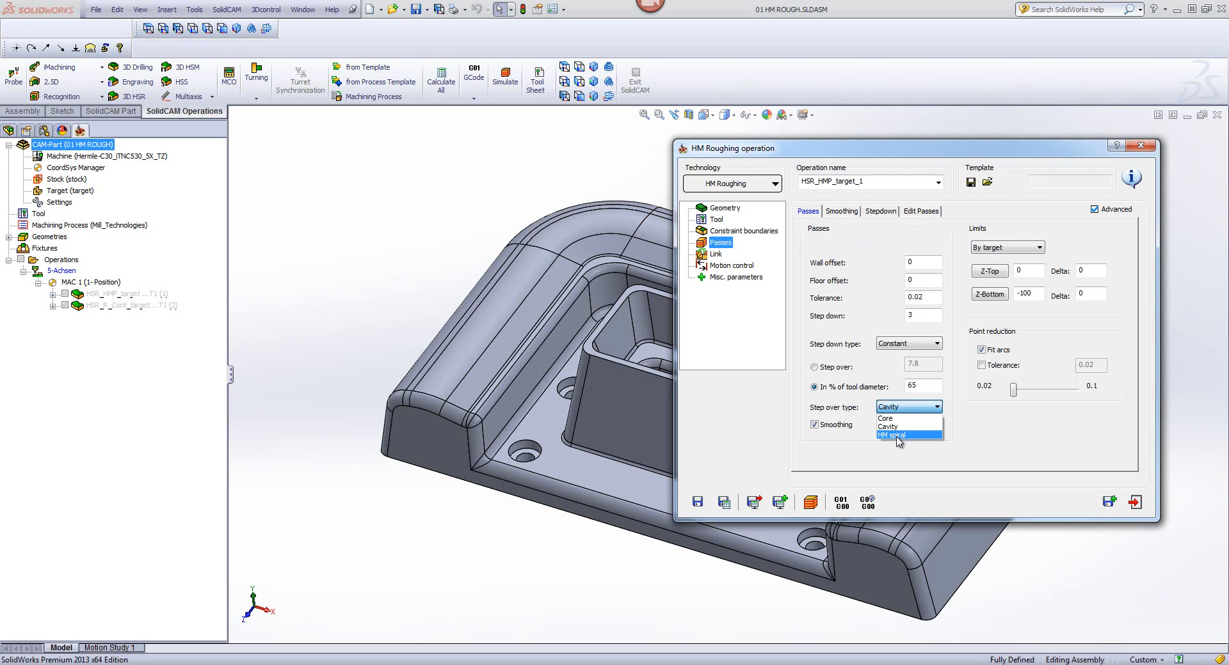
click(897, 436)
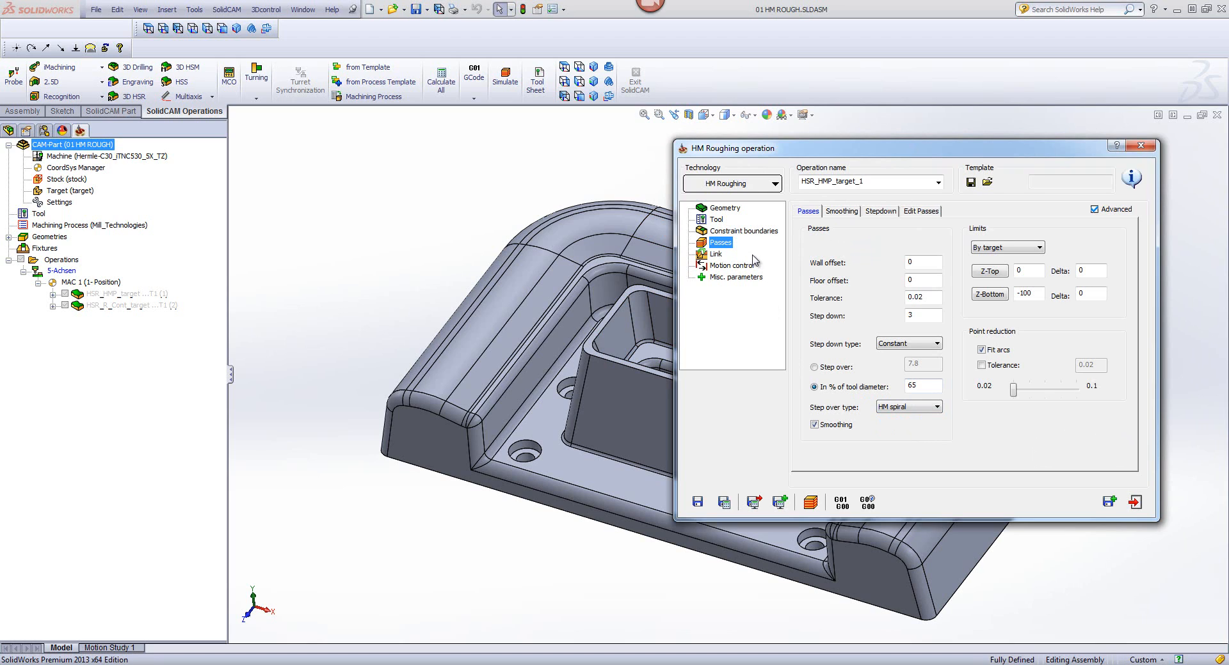
Step: Save and calculate the HM Roughing operation, dismissing the calendar reminder
click(725, 504)
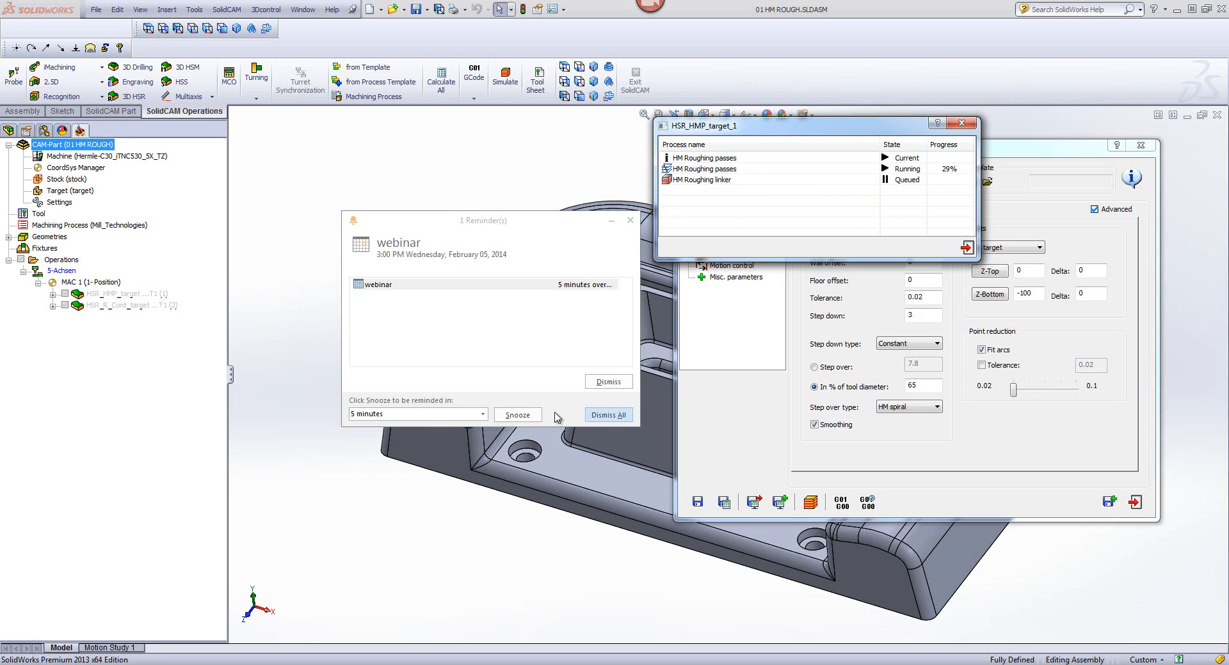
click(607, 415)
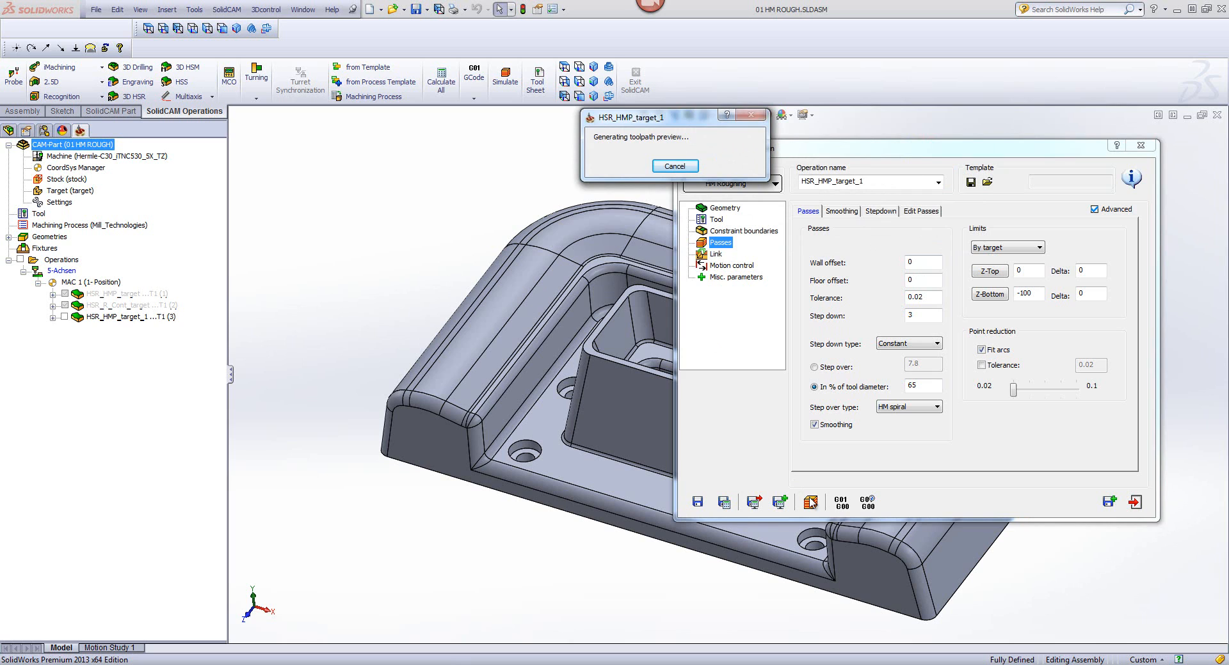
Step: Simulate the HM Roughing operation in SolidVerify, playing the cut in stages and pausing to inspect the machined pocket
click(810, 502)
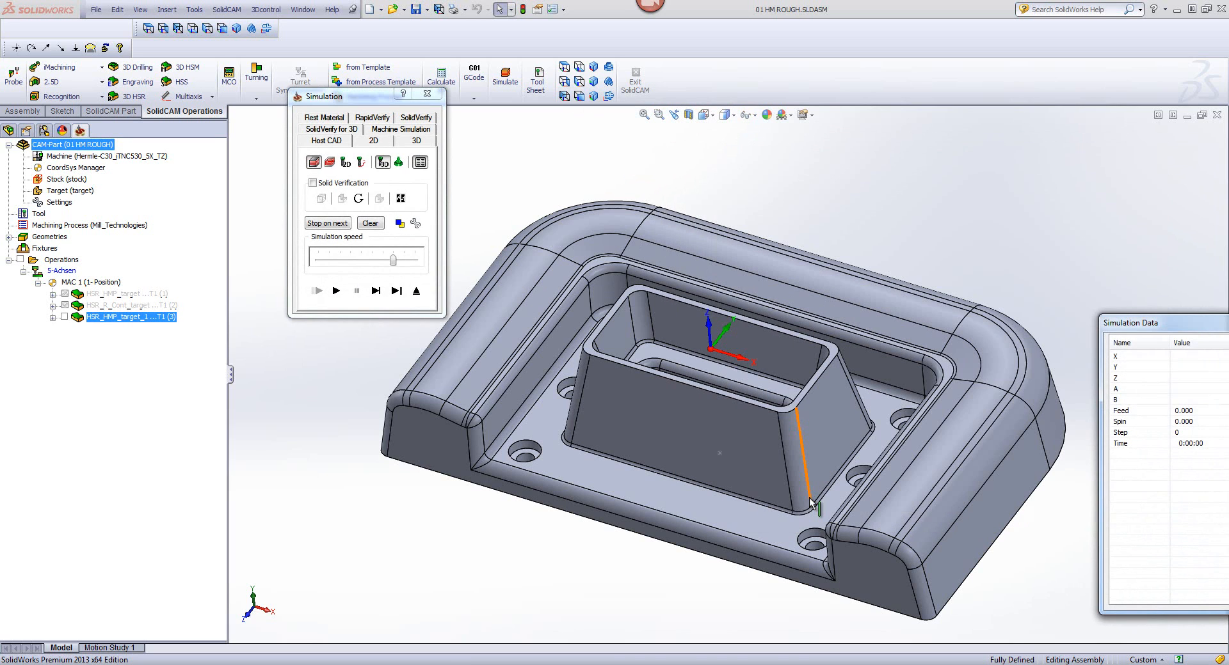
click(417, 118)
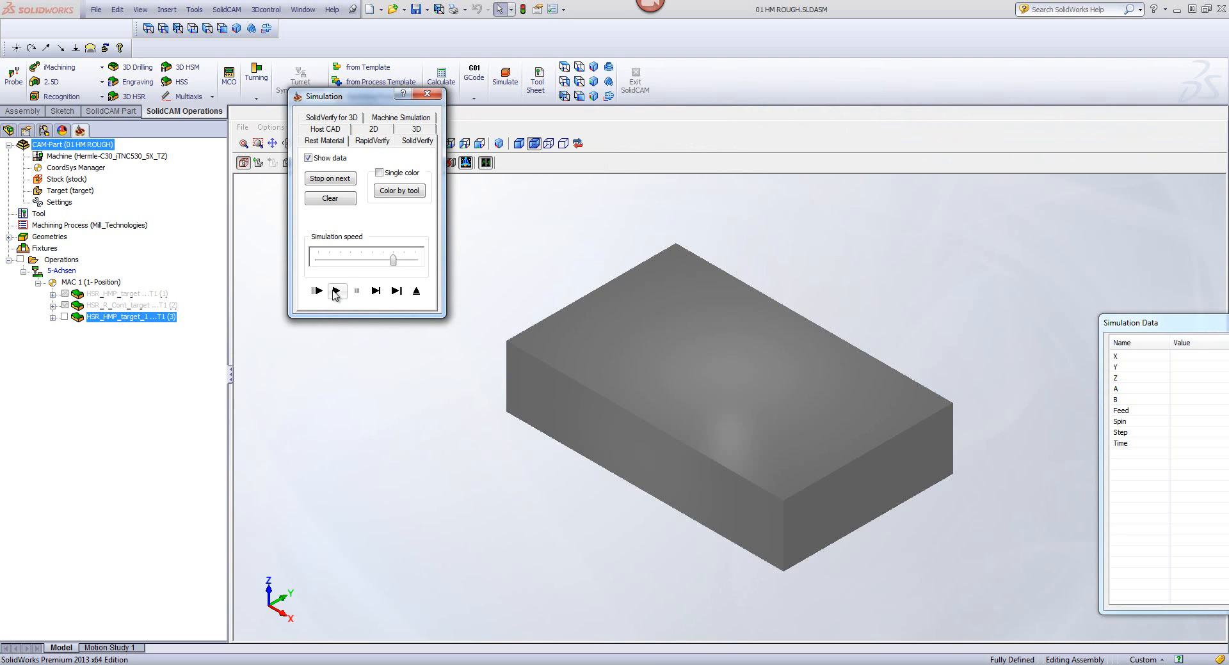
click(335, 291)
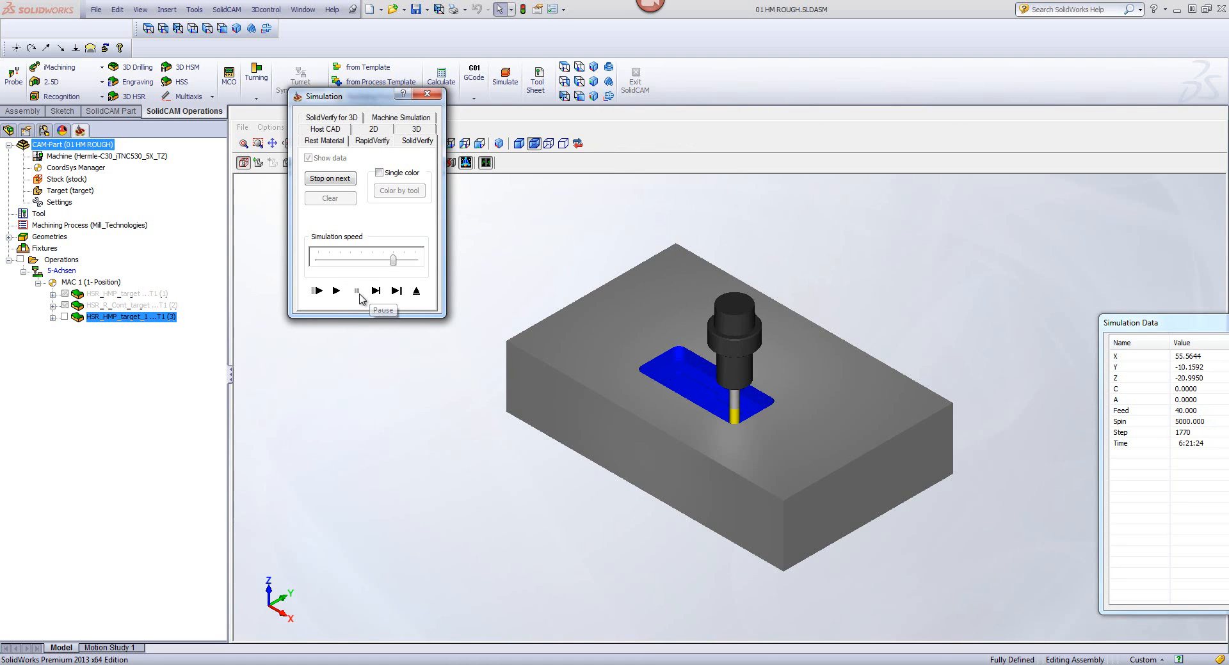
click(360, 295)
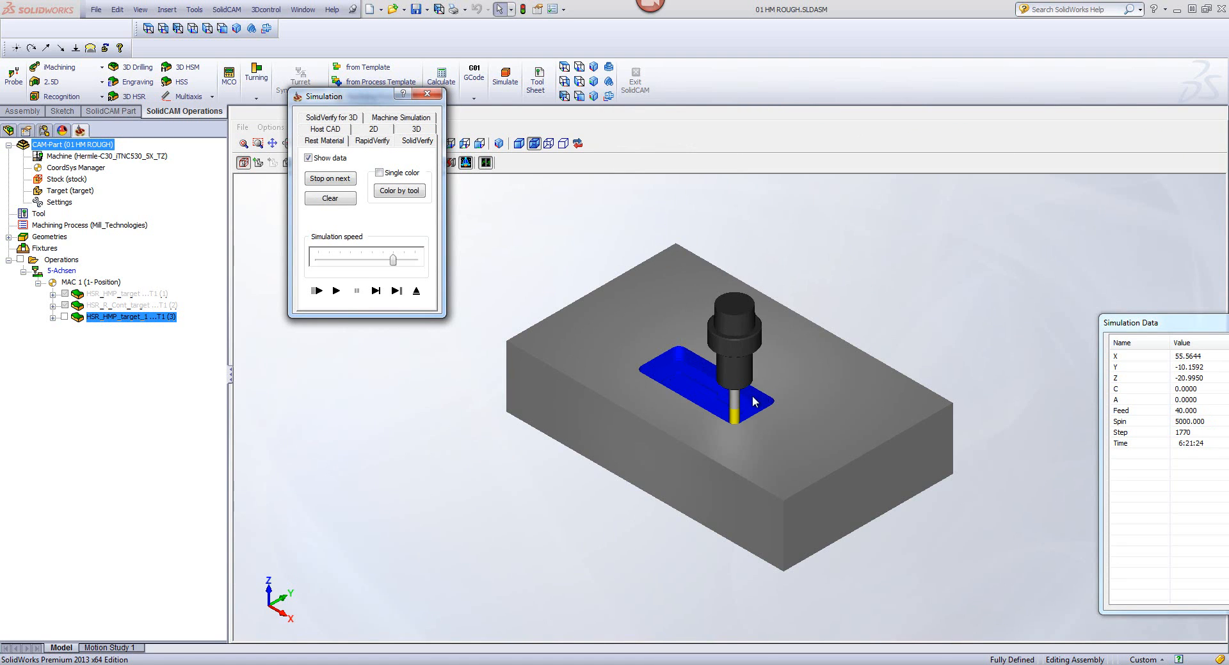
click(336, 291)
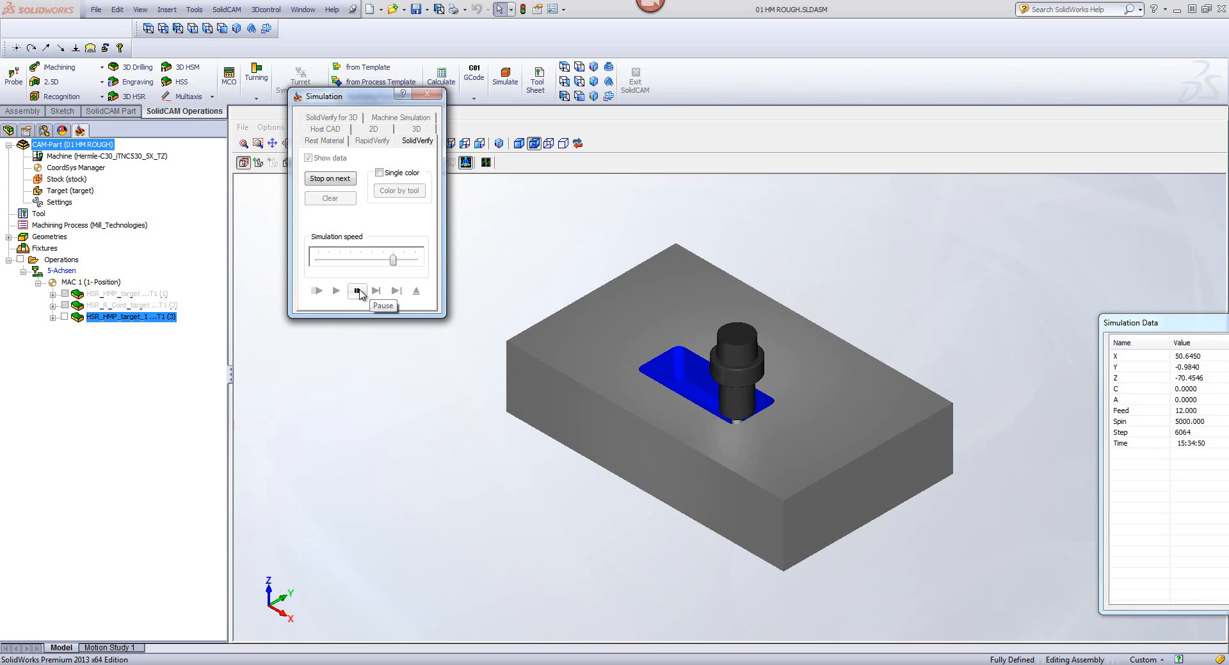
click(358, 292)
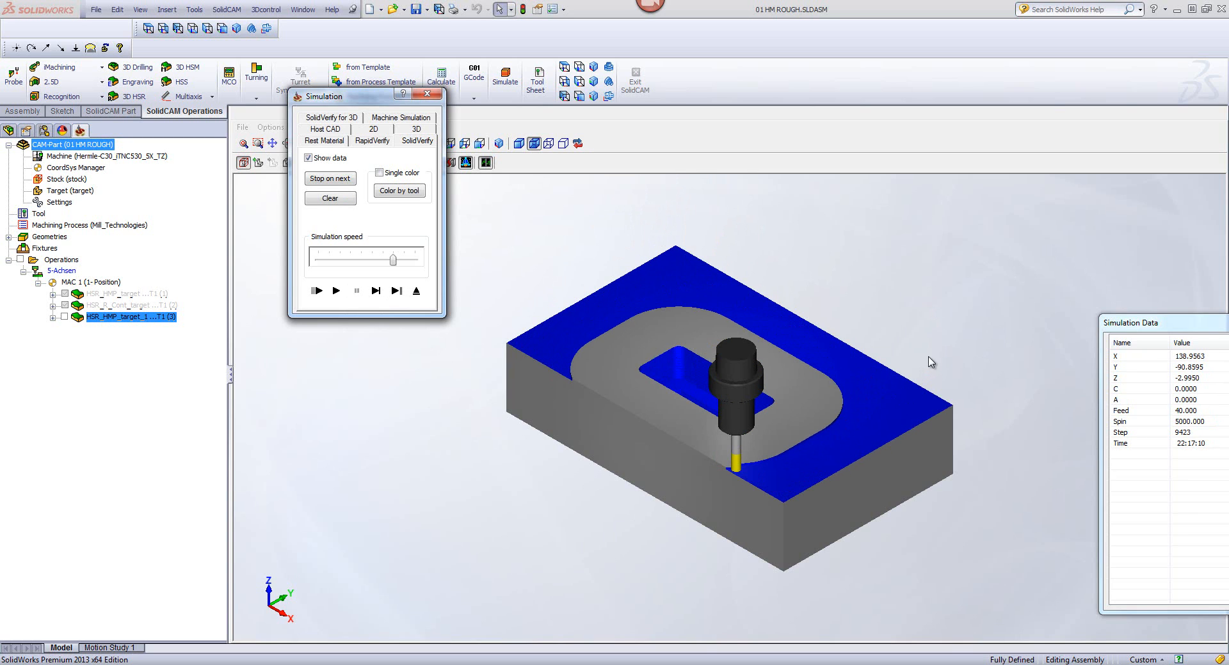
Step: Resume the SolidVerify simulation, varying the simulation speed while the outer levels are cut, and pause it
click(336, 291)
click(349, 259)
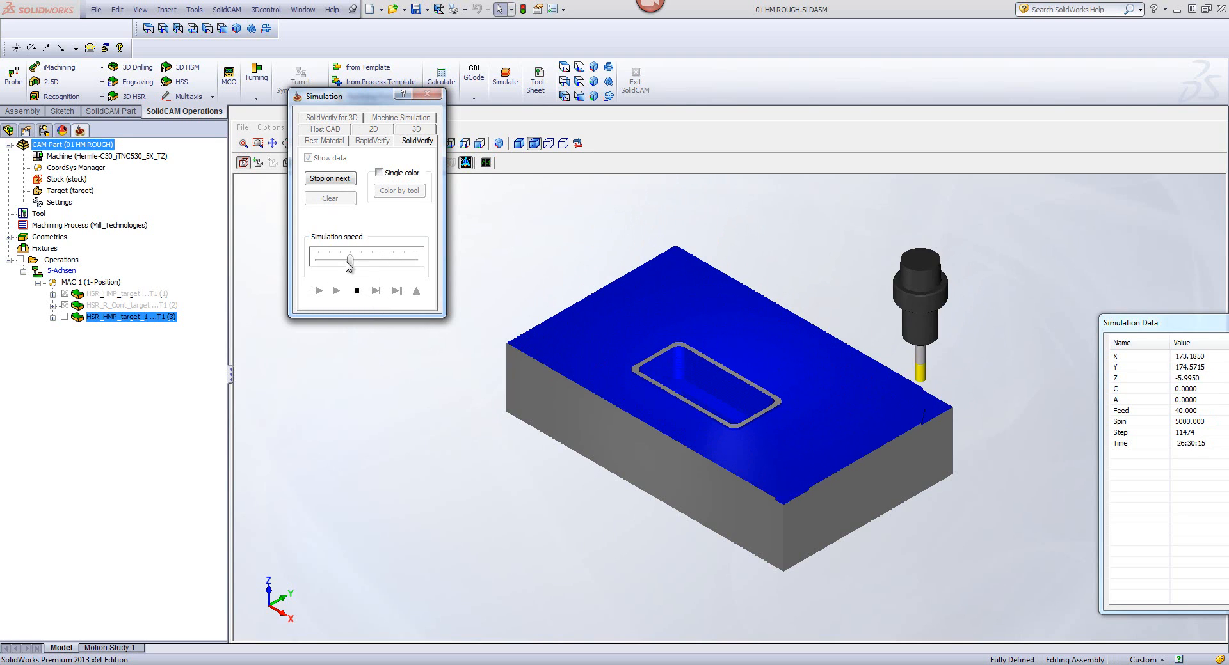
drag(355, 262, 378, 265)
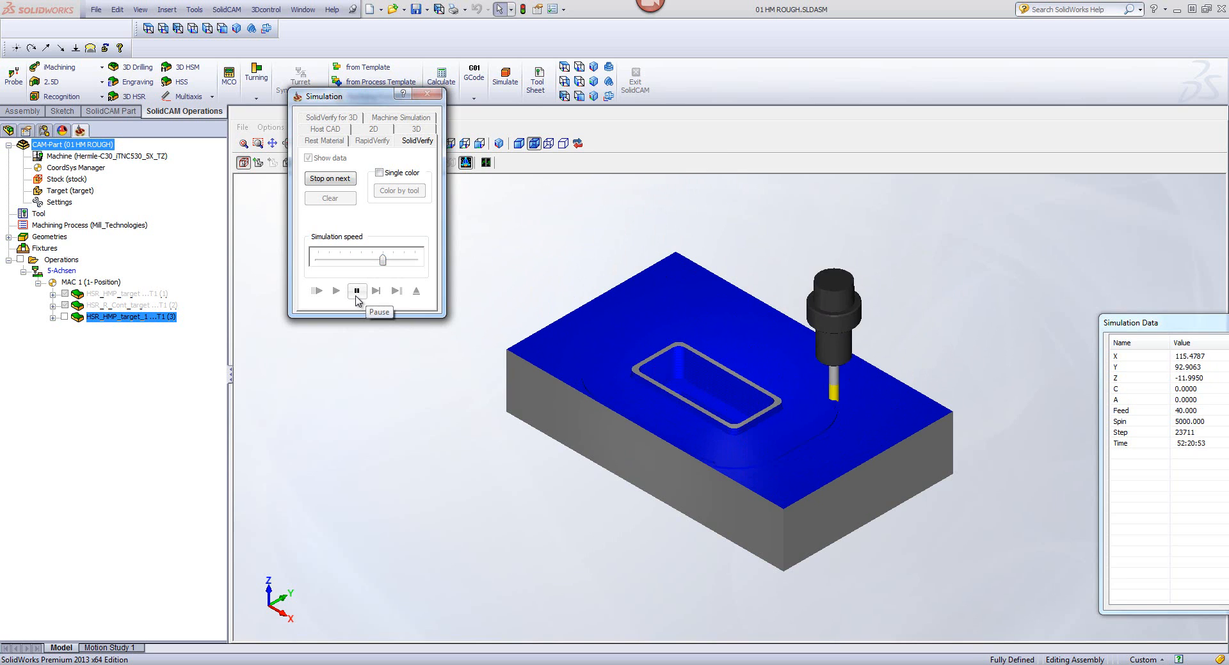
drag(383, 259, 403, 260)
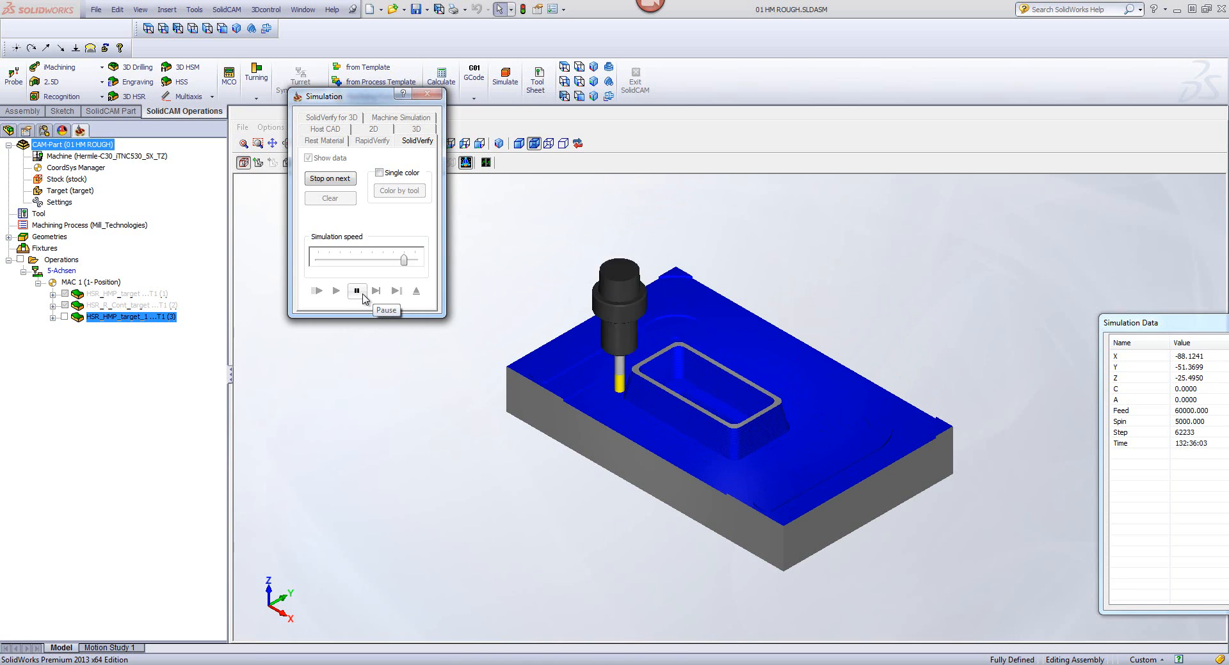
click(363, 295)
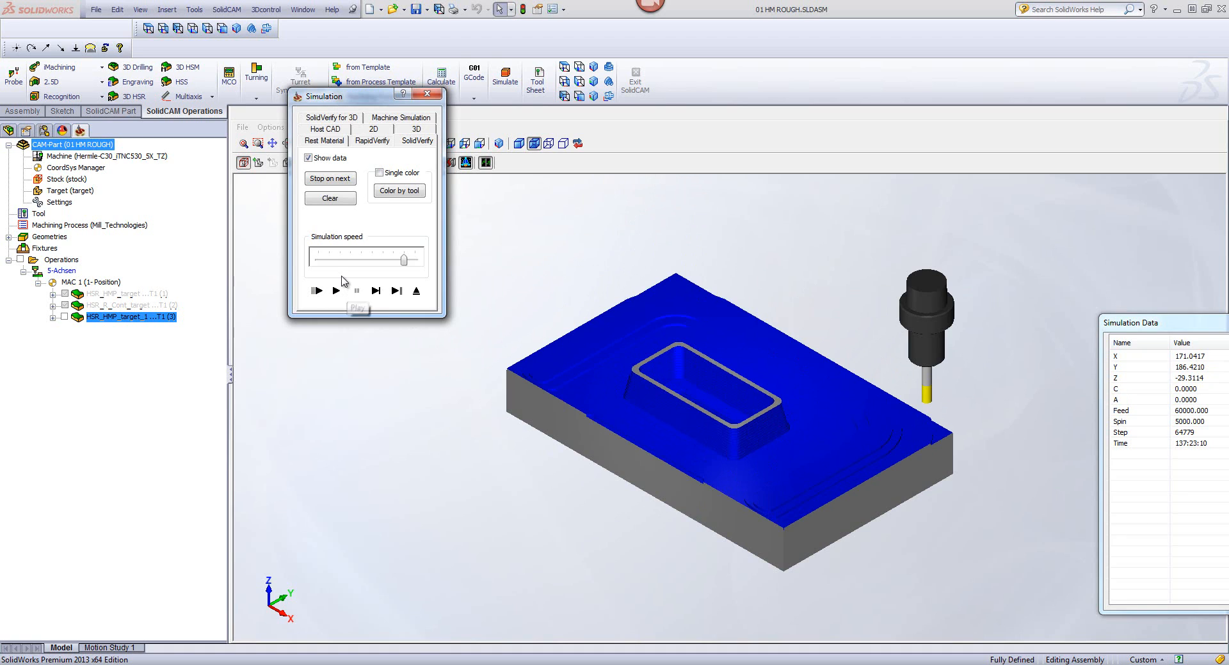
Step: Play the HM Roughing toolpath in the Host CAD simulation, checking the cutting levels from the CAM back, front and top views
click(325, 130)
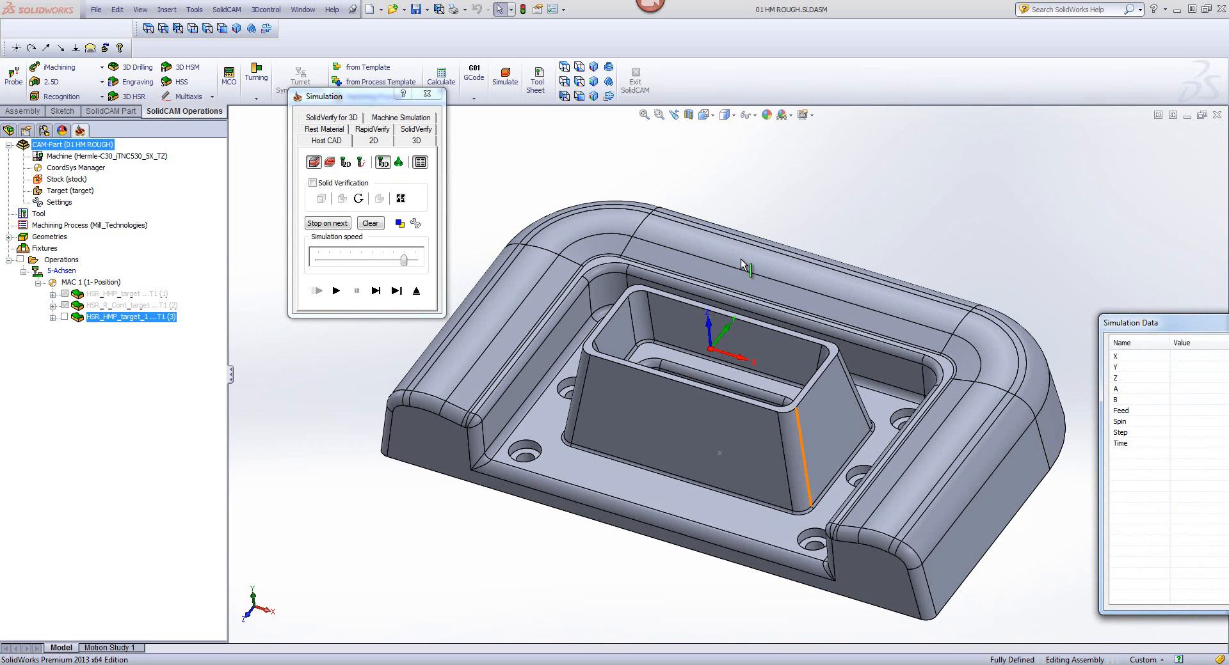
click(336, 291)
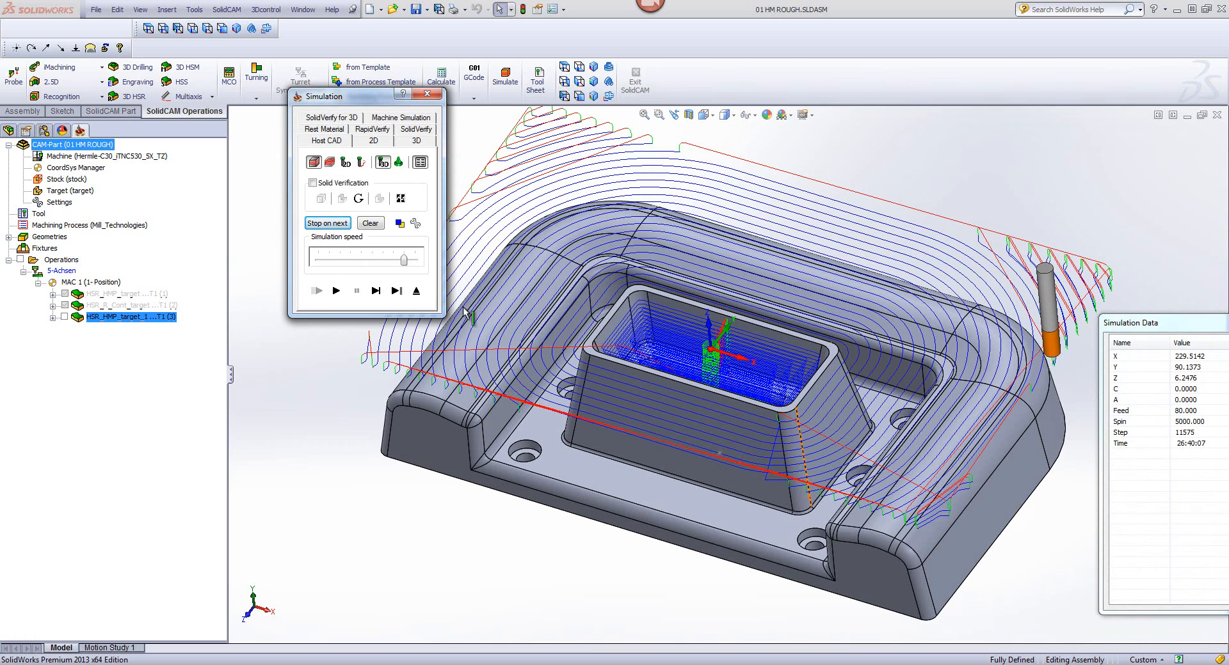
click(336, 291)
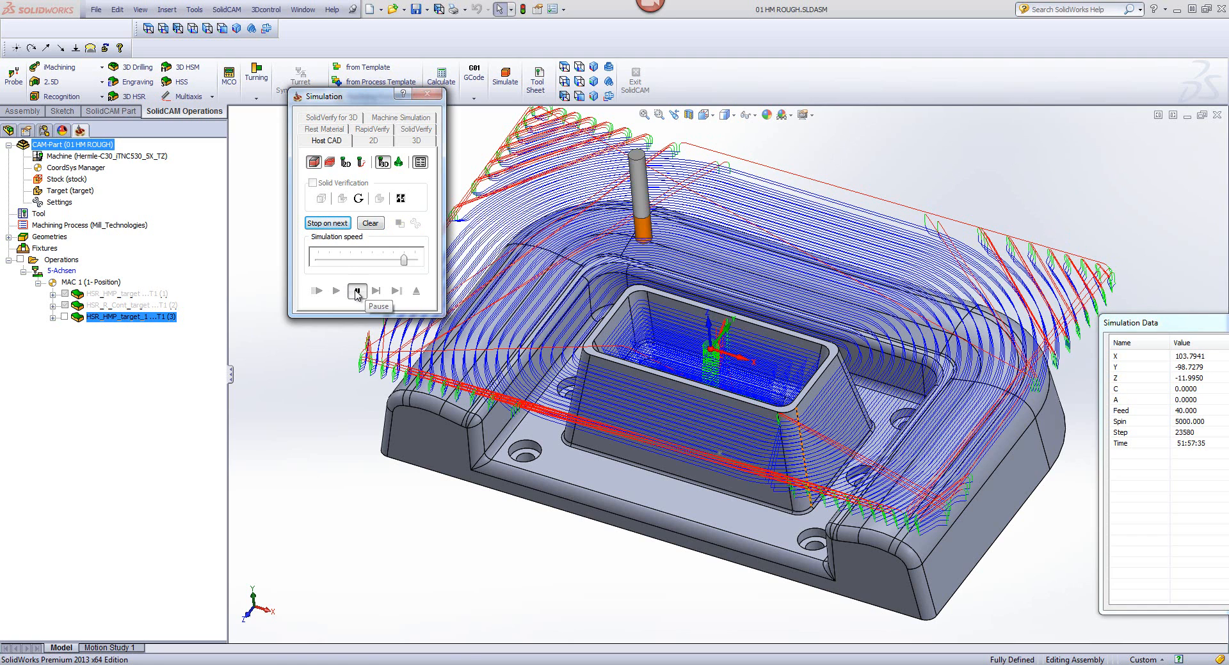
click(564, 96)
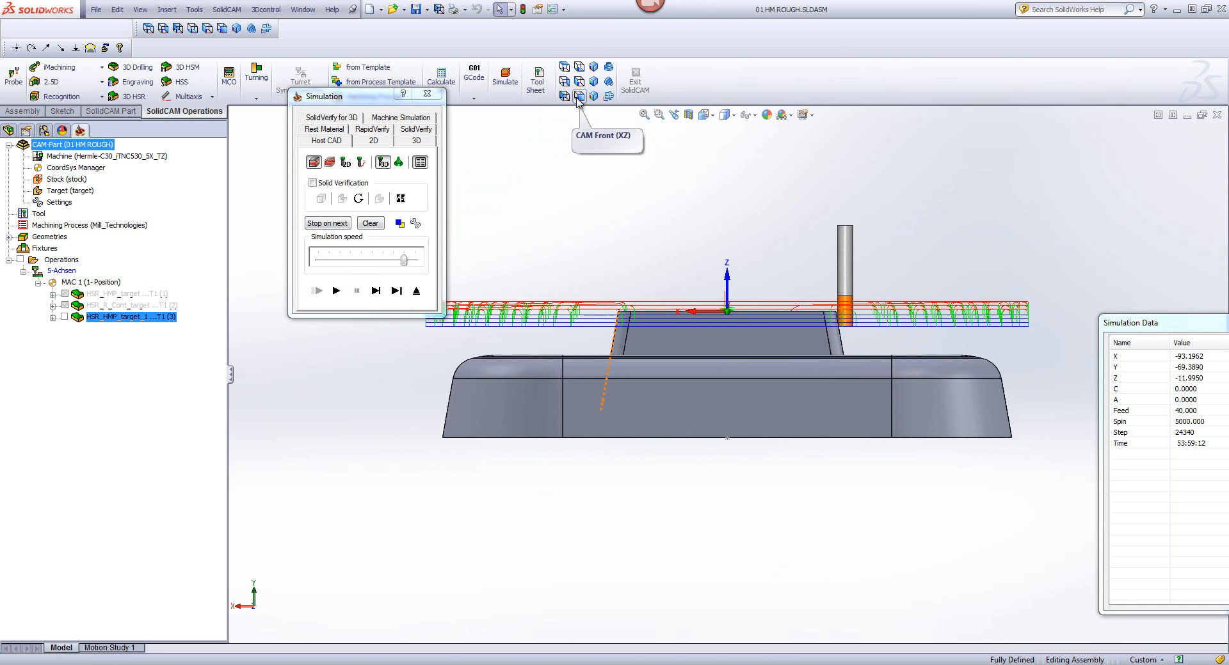
click(578, 96)
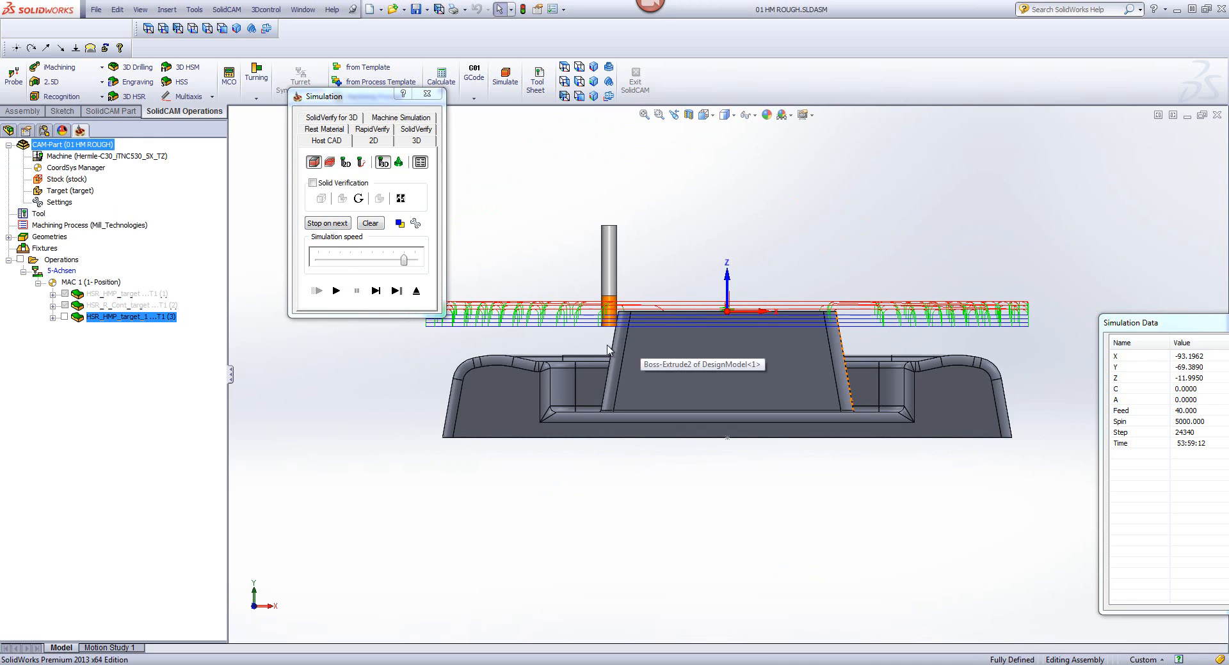
click(337, 291)
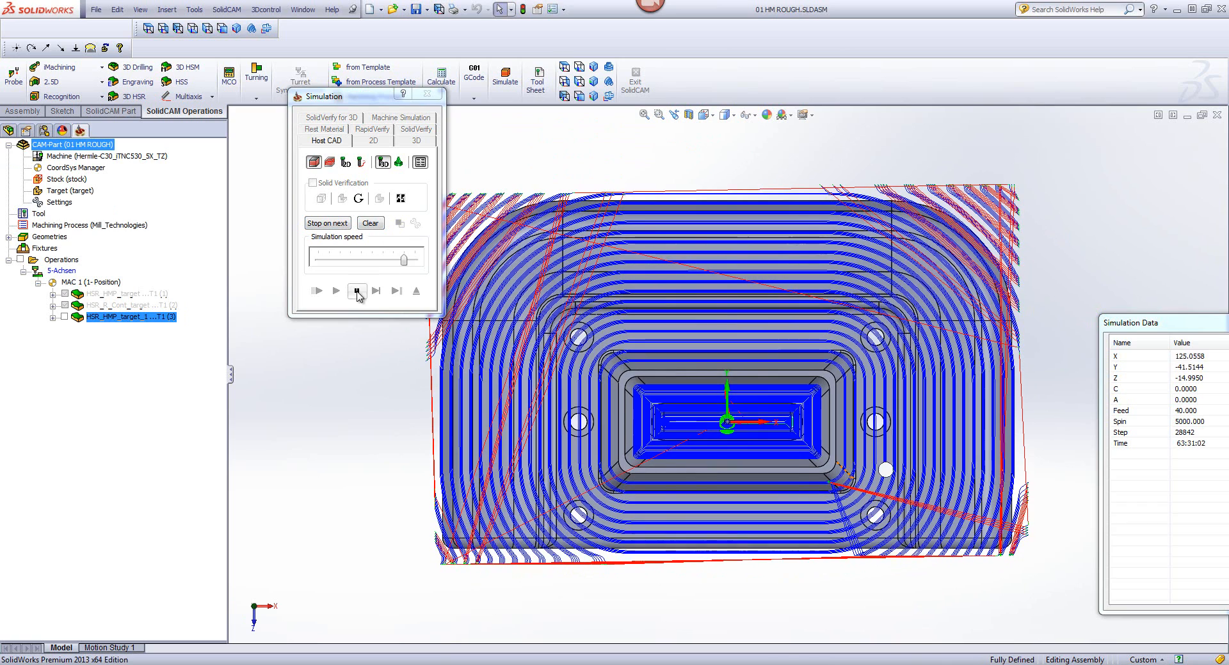
click(358, 292)
Step: Clear the displayed toolpath and play the following Z levels, inspecting them from above and from the front
click(372, 225)
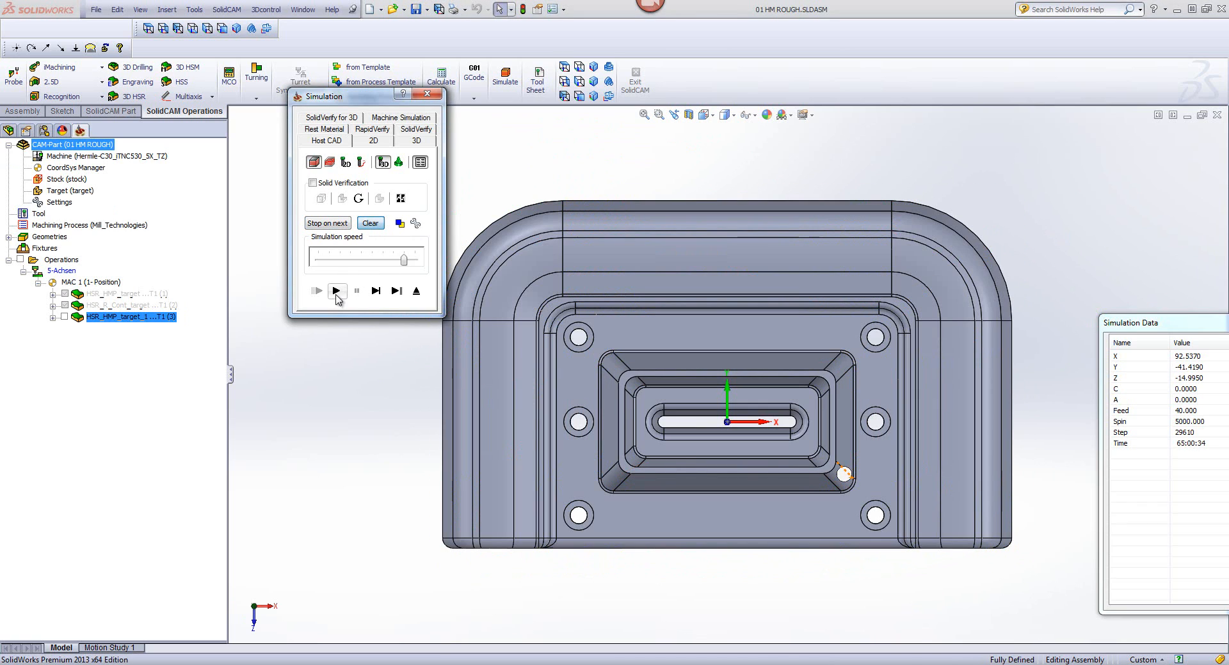
click(336, 292)
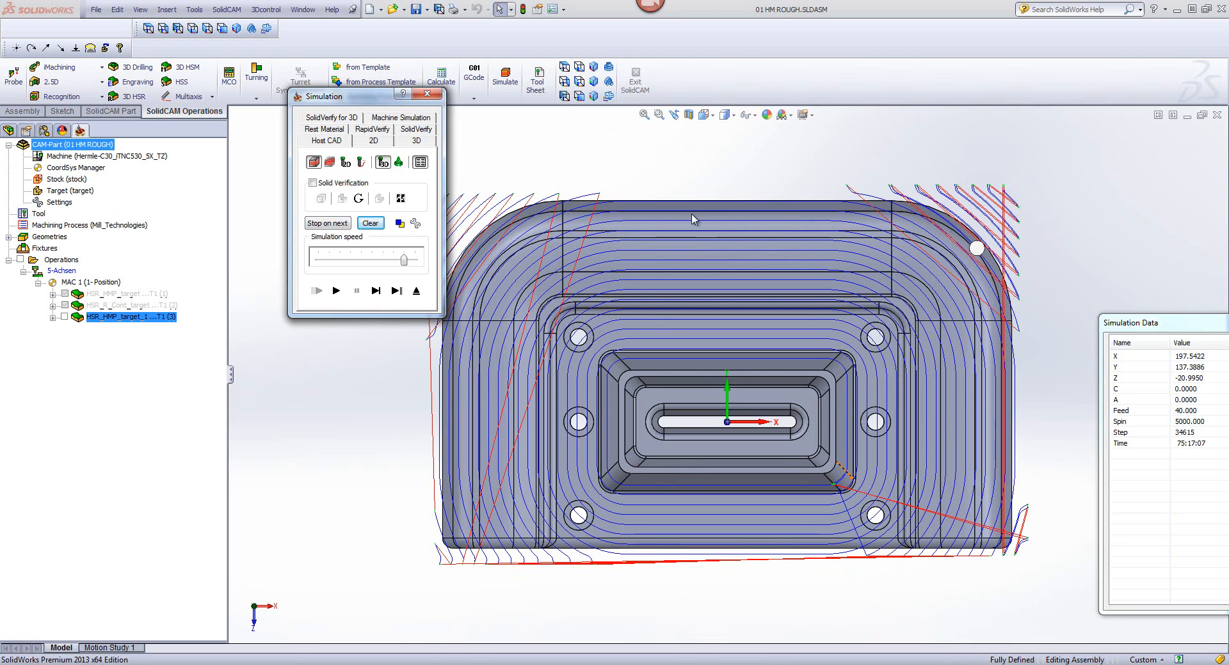
click(343, 292)
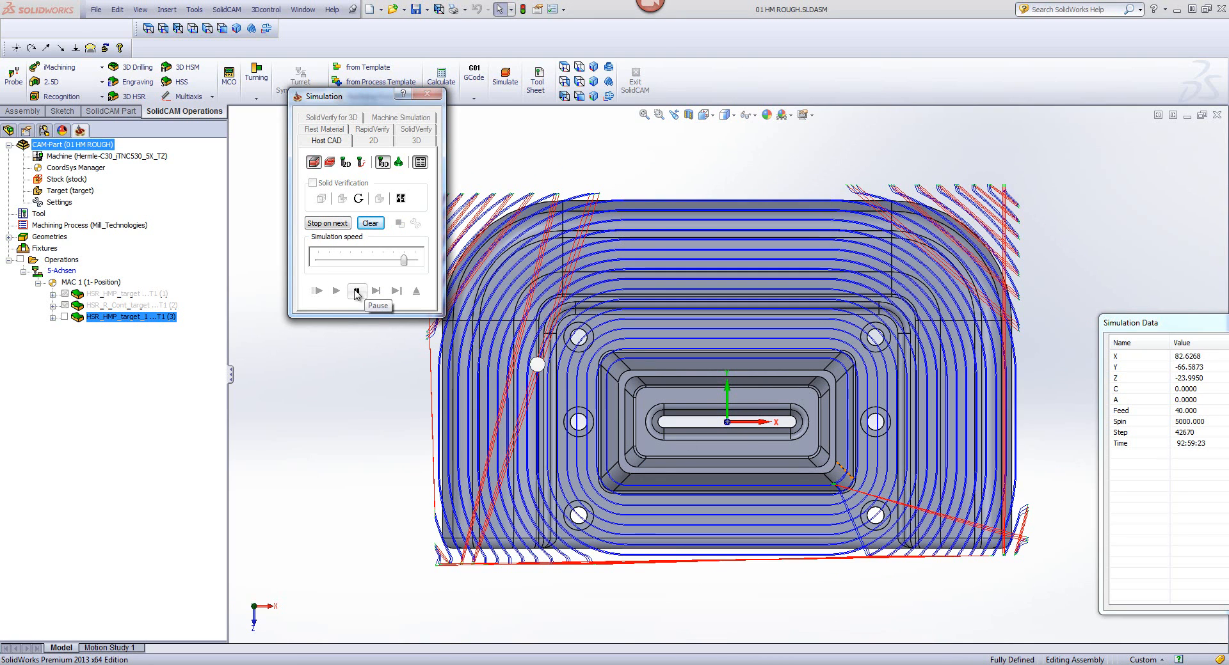
click(354, 367)
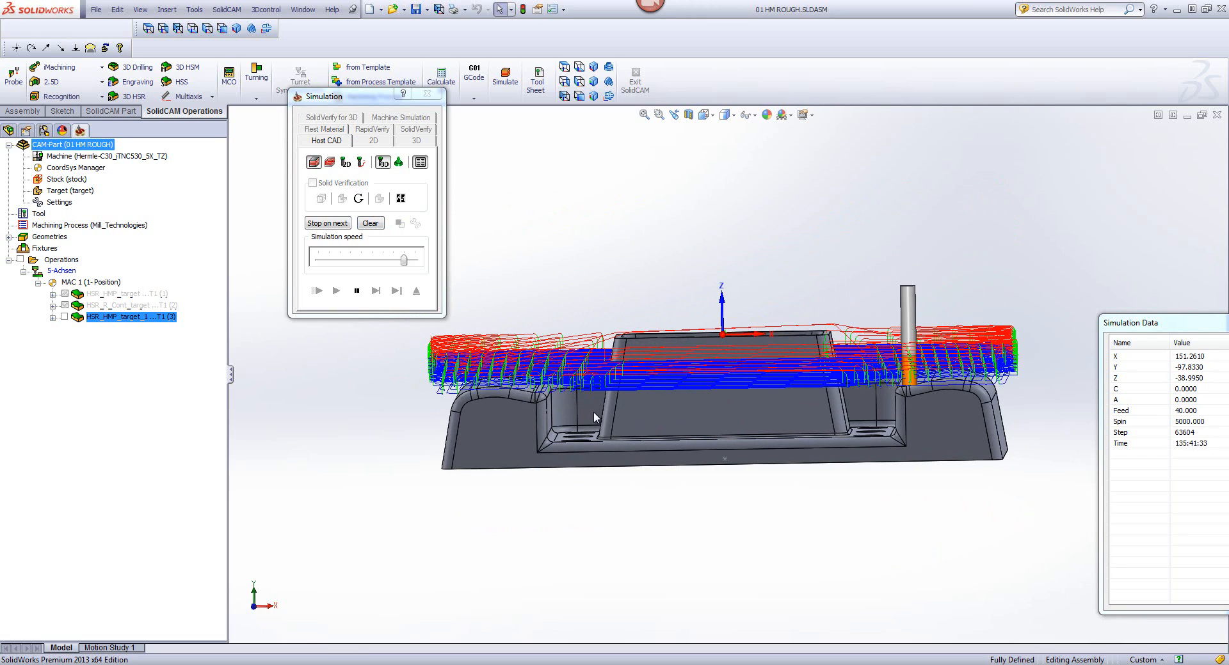
click(356, 291)
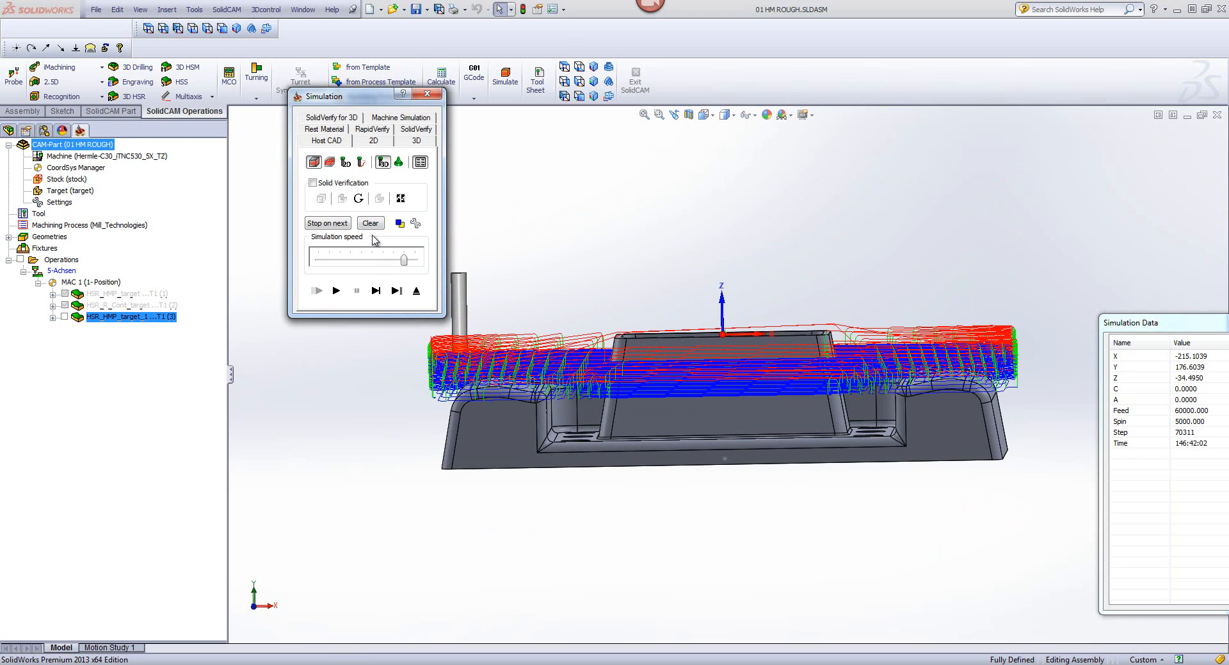
Step: Clear the toolpath display, play the remaining levels to the end in top view, and exit the simulation and HM Roughing operation
click(370, 223)
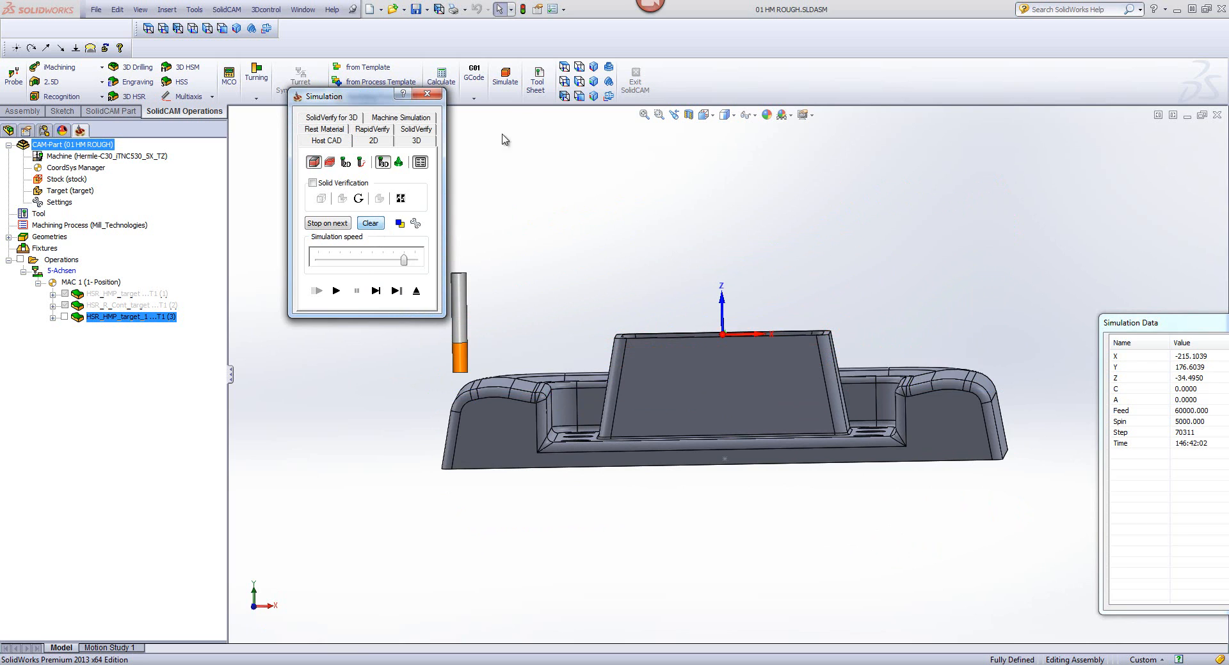
click(564, 67)
click(337, 291)
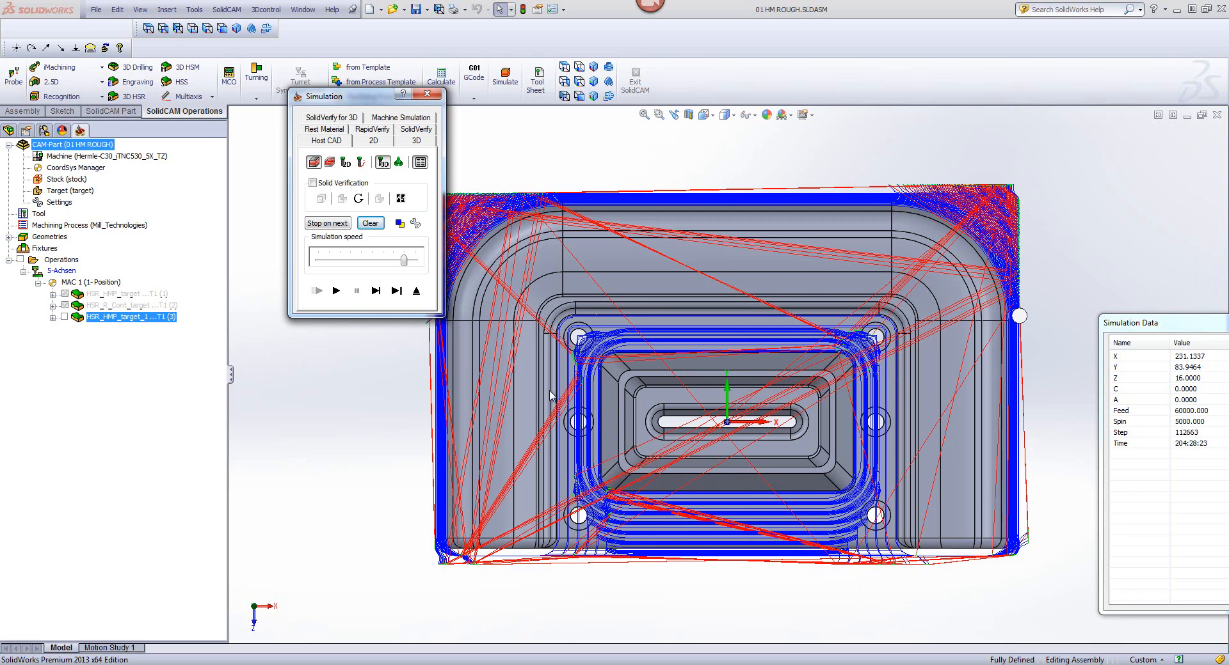
click(416, 291)
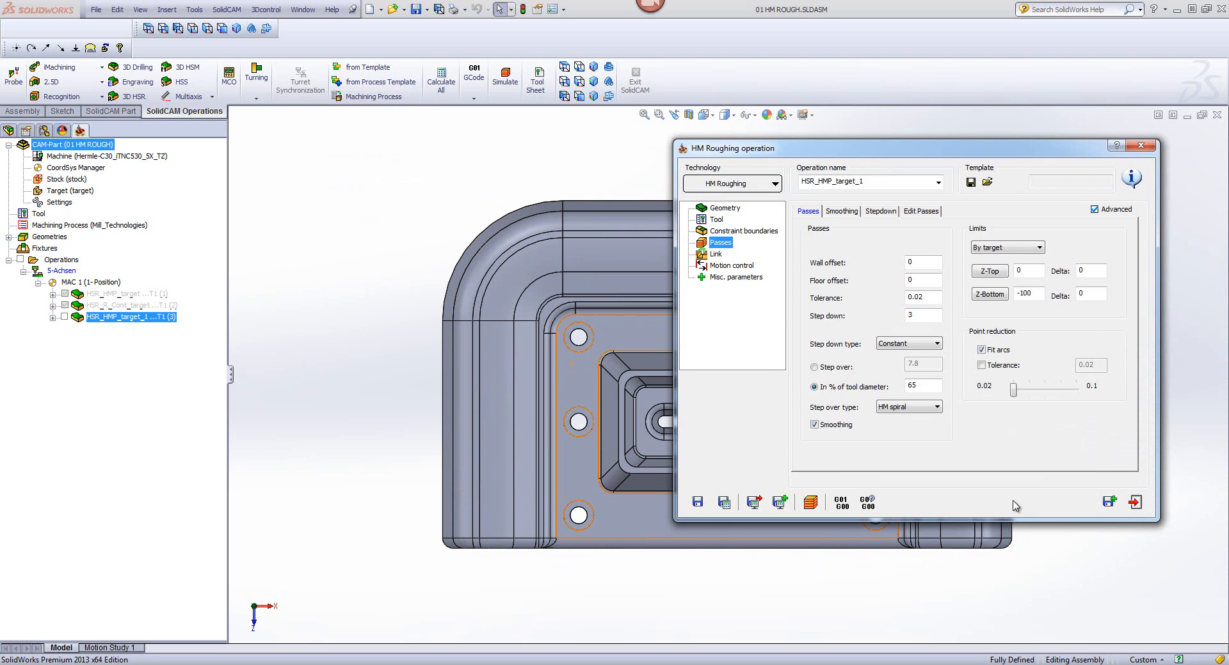
click(1128, 507)
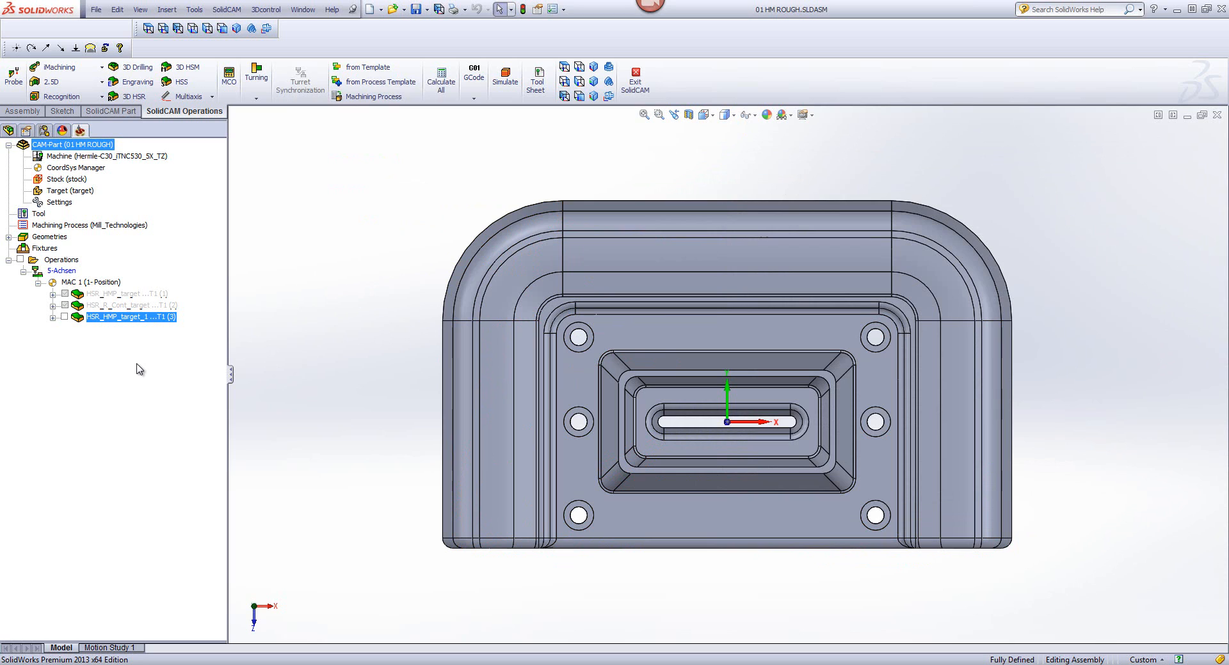
Step: Unsuppress the HSR_R_Cont_target contour roughing operation
click(100, 306)
right_click(100, 306)
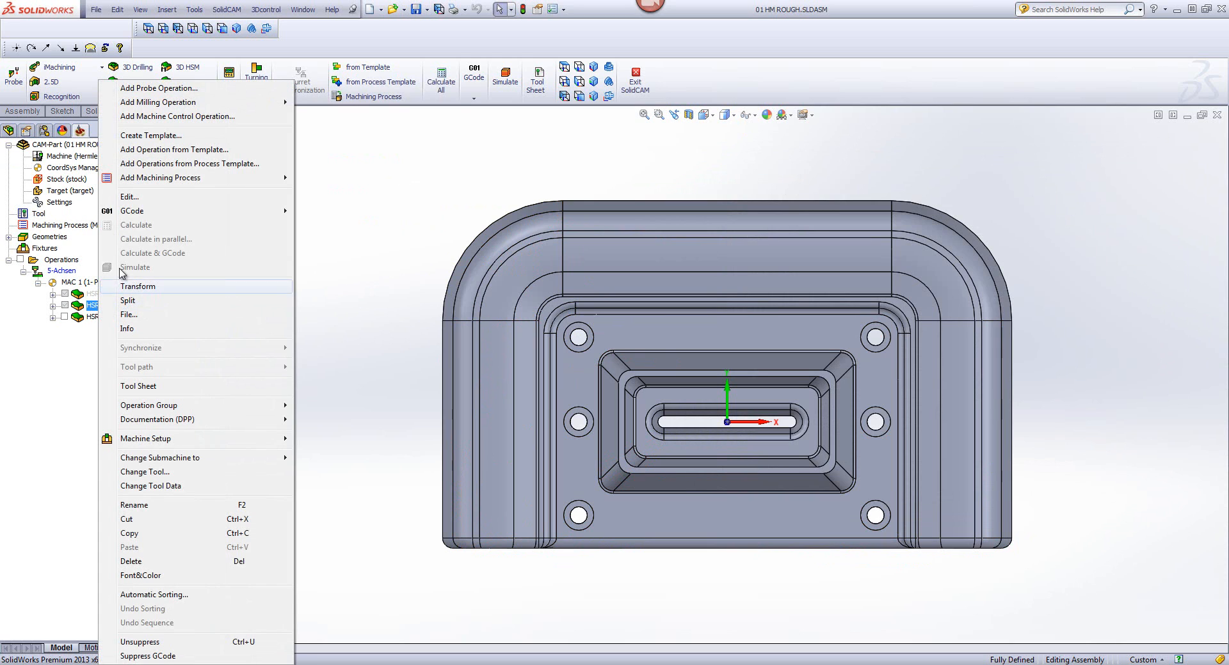
click(206, 643)
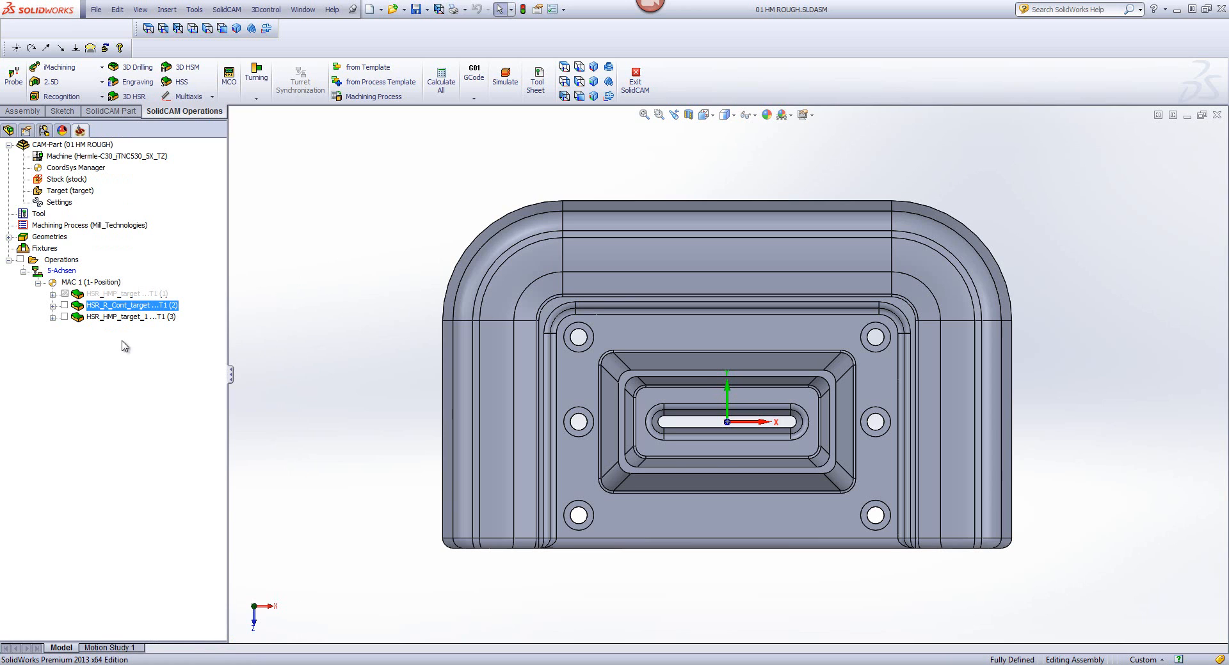
Step: Simulate the HSR_R_Cont_target toolpath in Host CAD for comparison, inspect it in a tilted view, and exit the operation
double_click(115, 306)
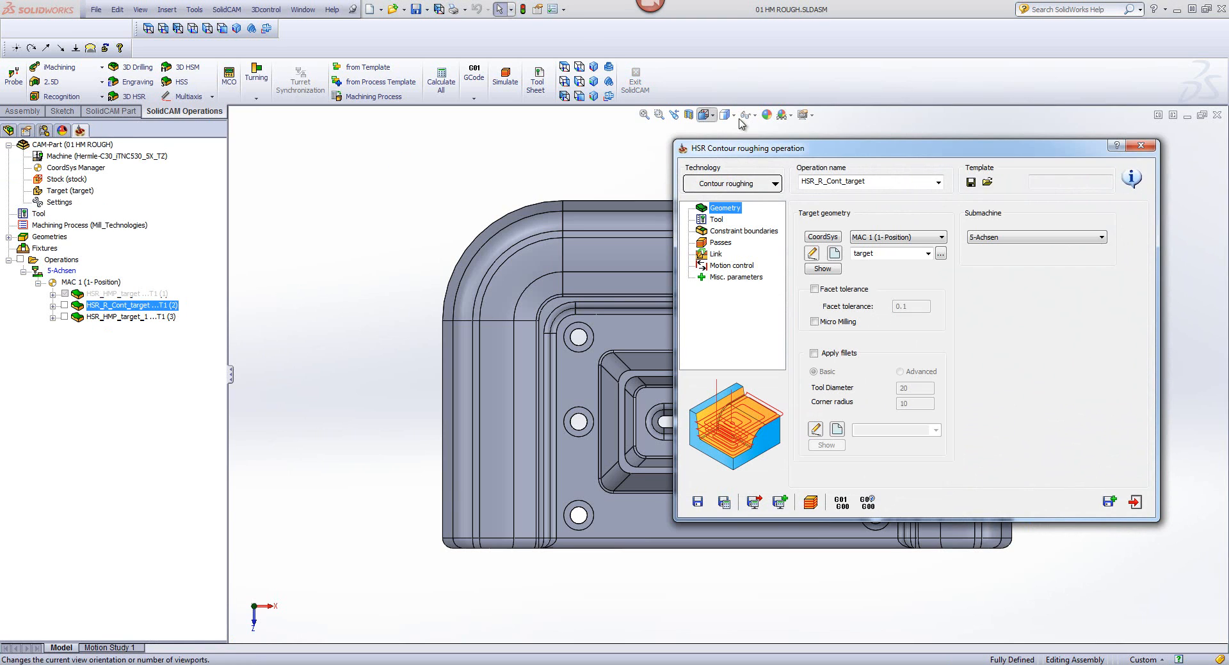
click(811, 503)
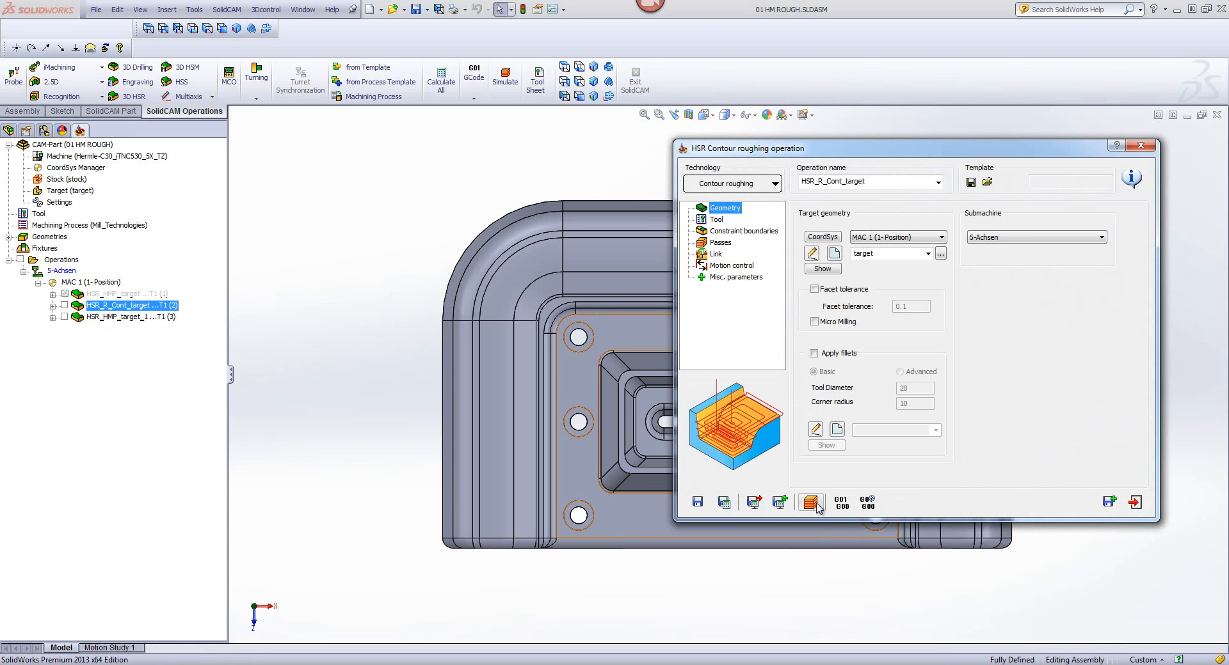
click(812, 503)
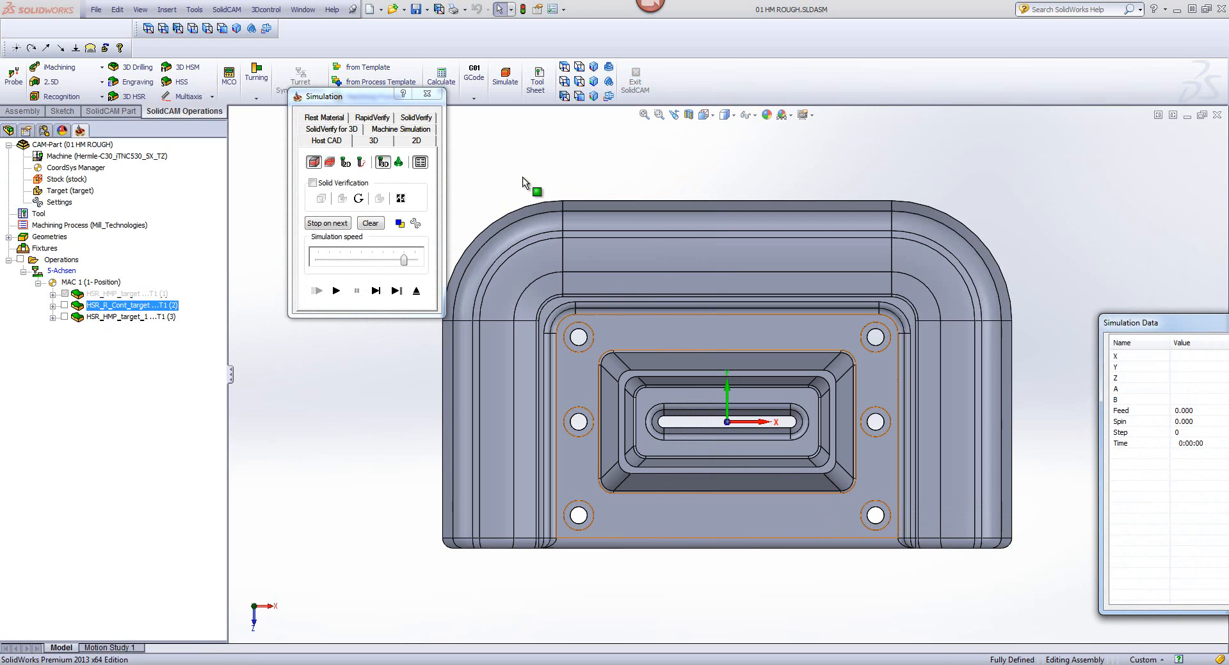
click(336, 292)
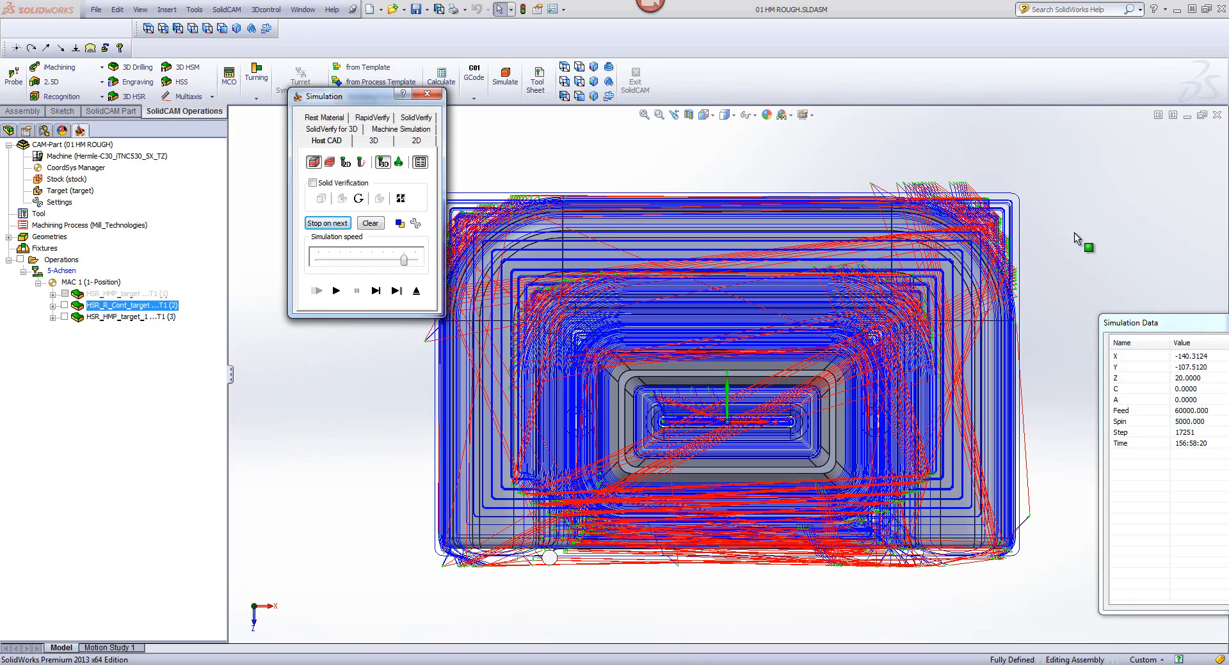
click(1074, 232)
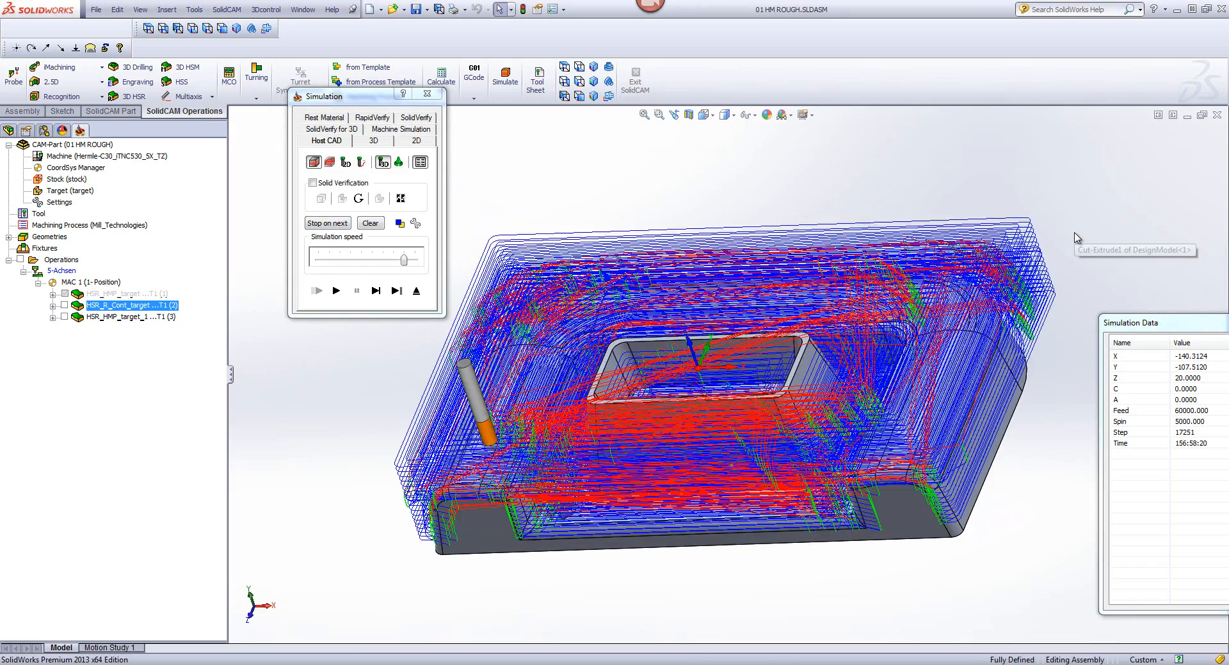
click(397, 292)
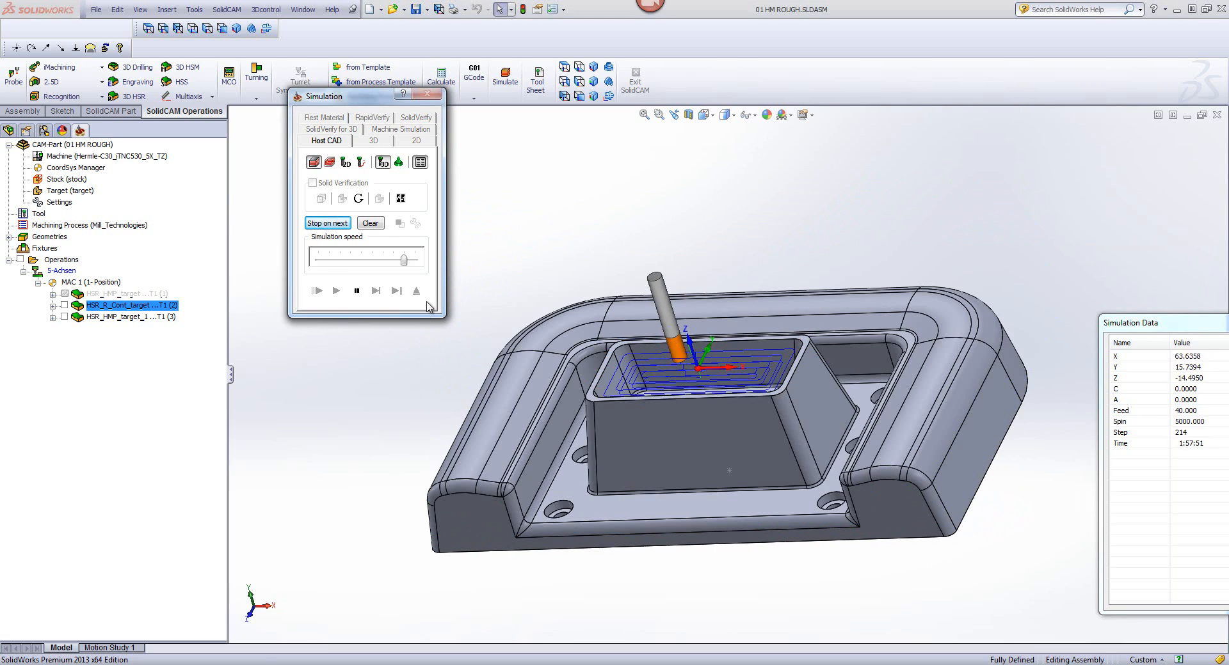
click(417, 293)
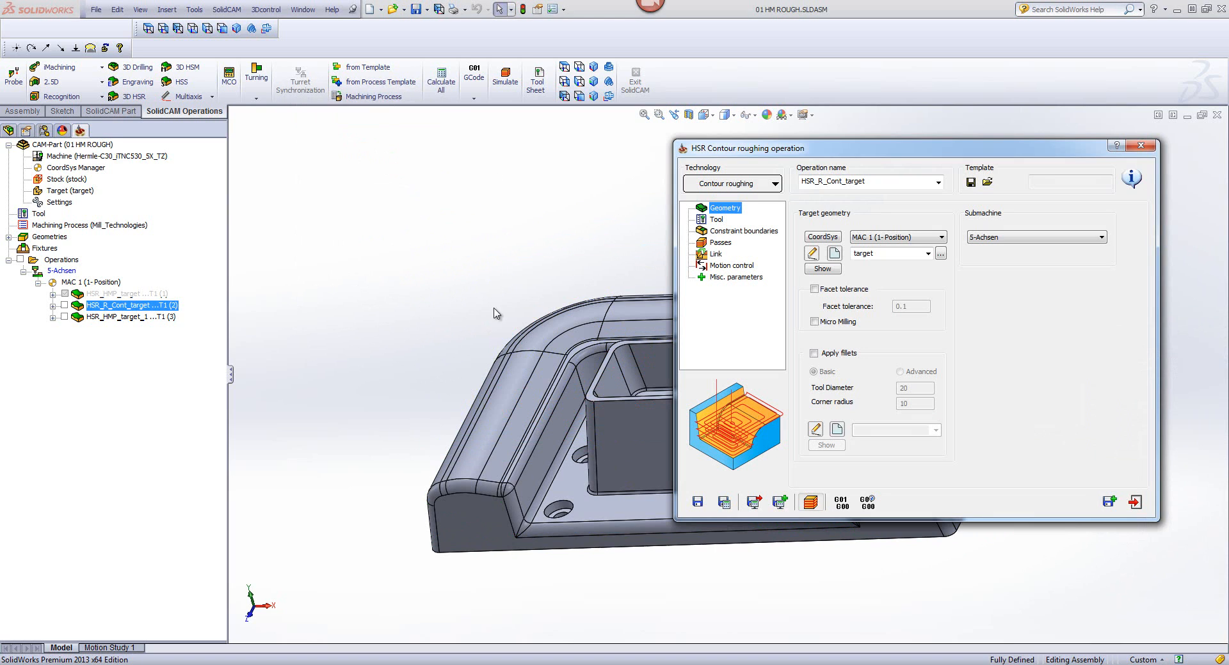
click(1136, 504)
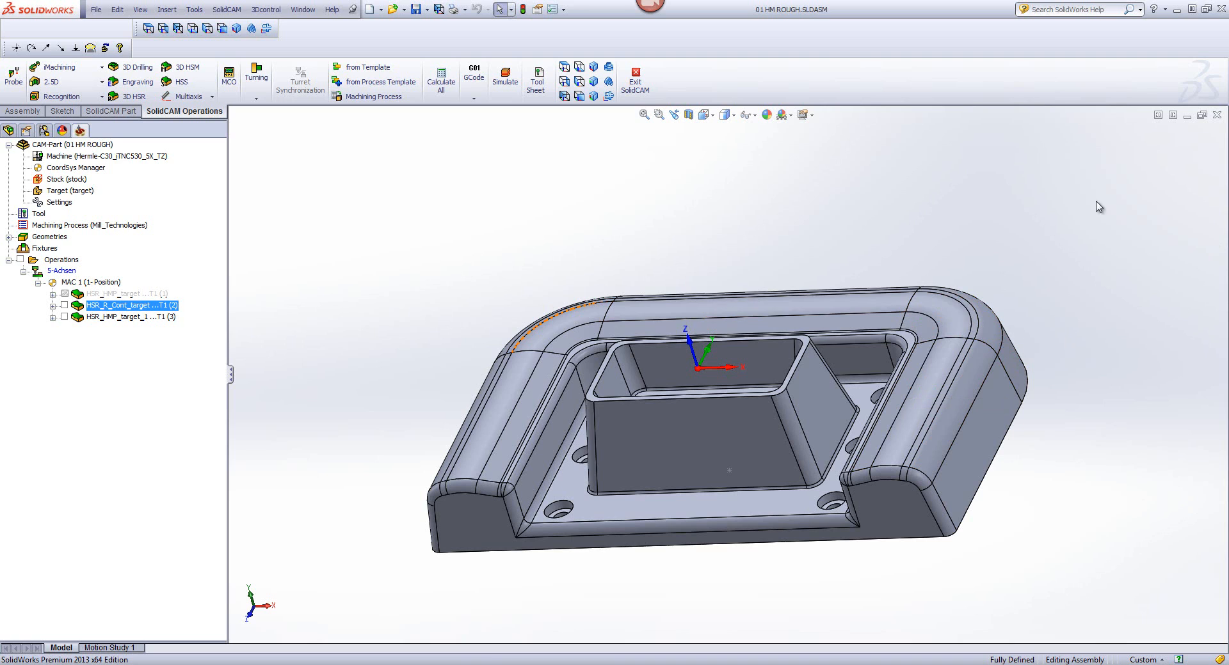
Step: Close the current CAM-Part and open the CAM-Part 02 edit passes min pr offset.prz
click(1218, 117)
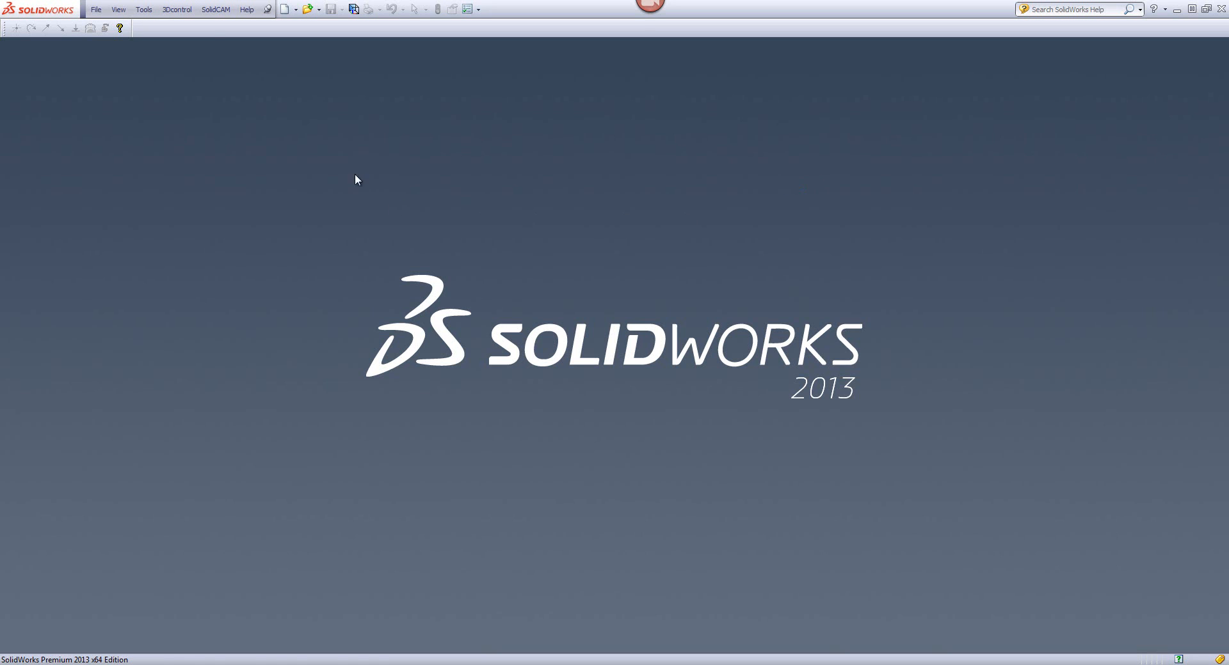
click(200, 10)
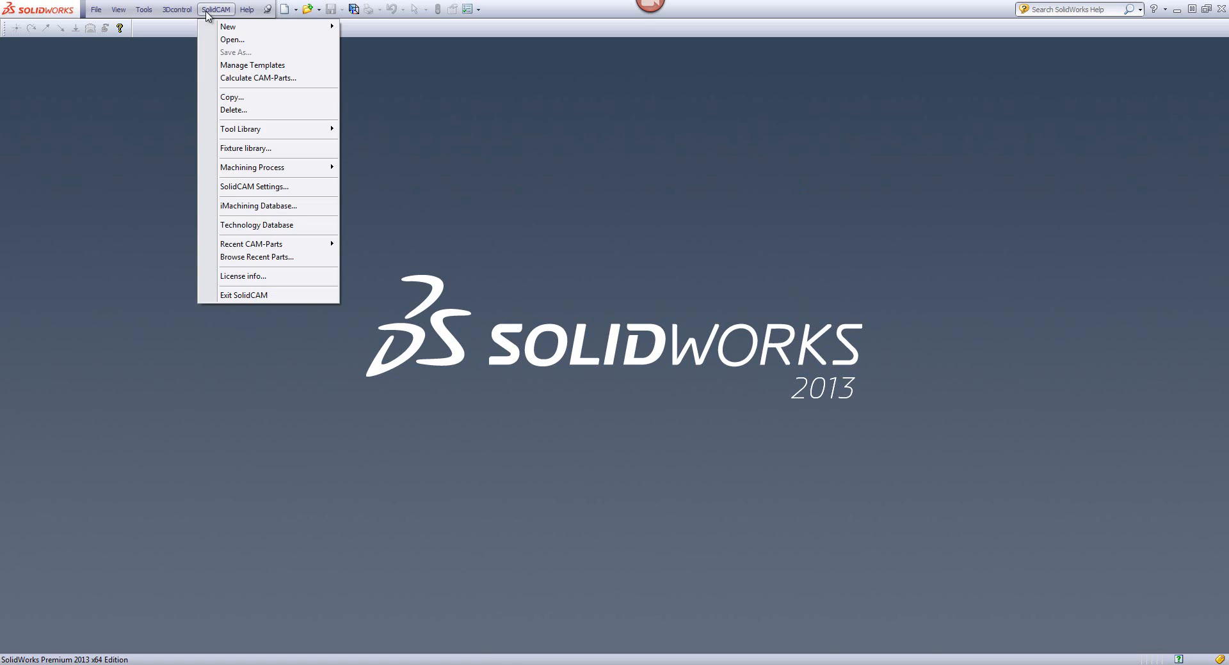
click(238, 42)
click(458, 277)
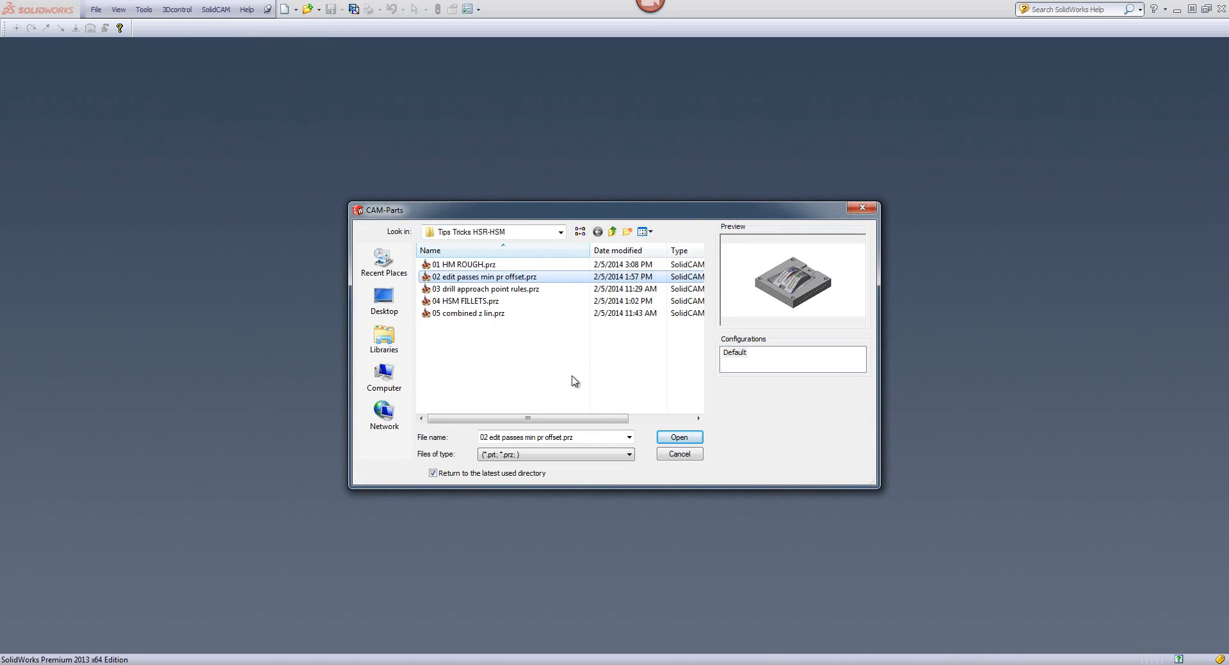
click(676, 437)
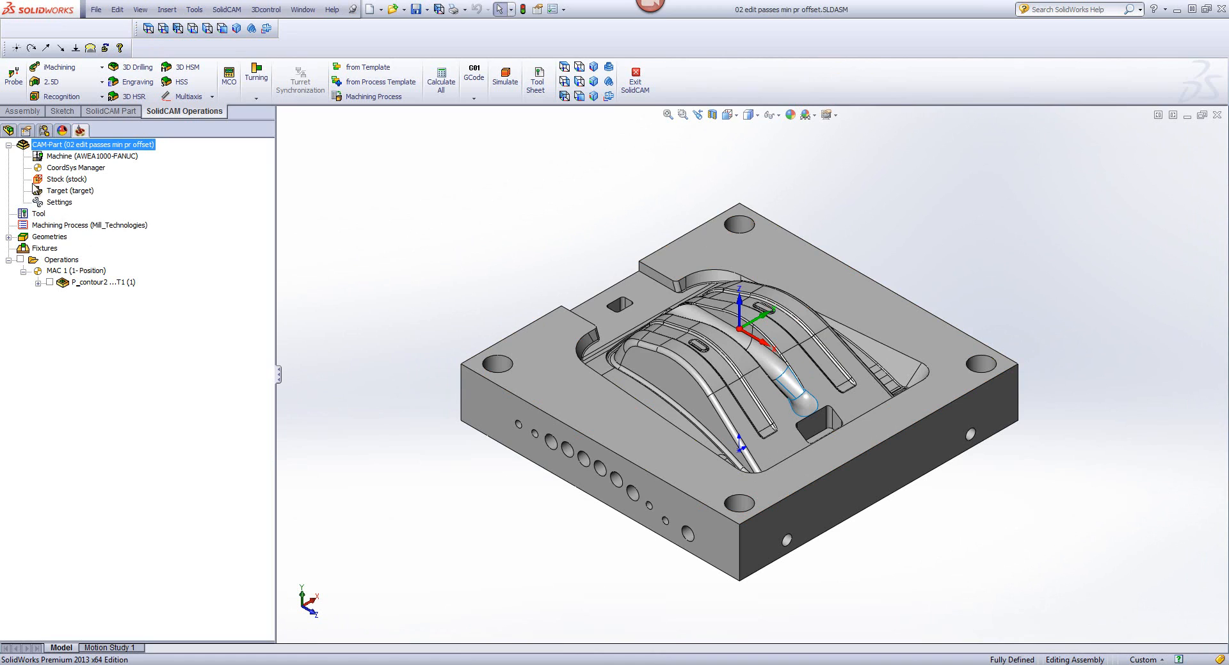
Step: Display the CAM-Part's stock model in 3D, inspect its shape, and close the preview
right_click(62, 180)
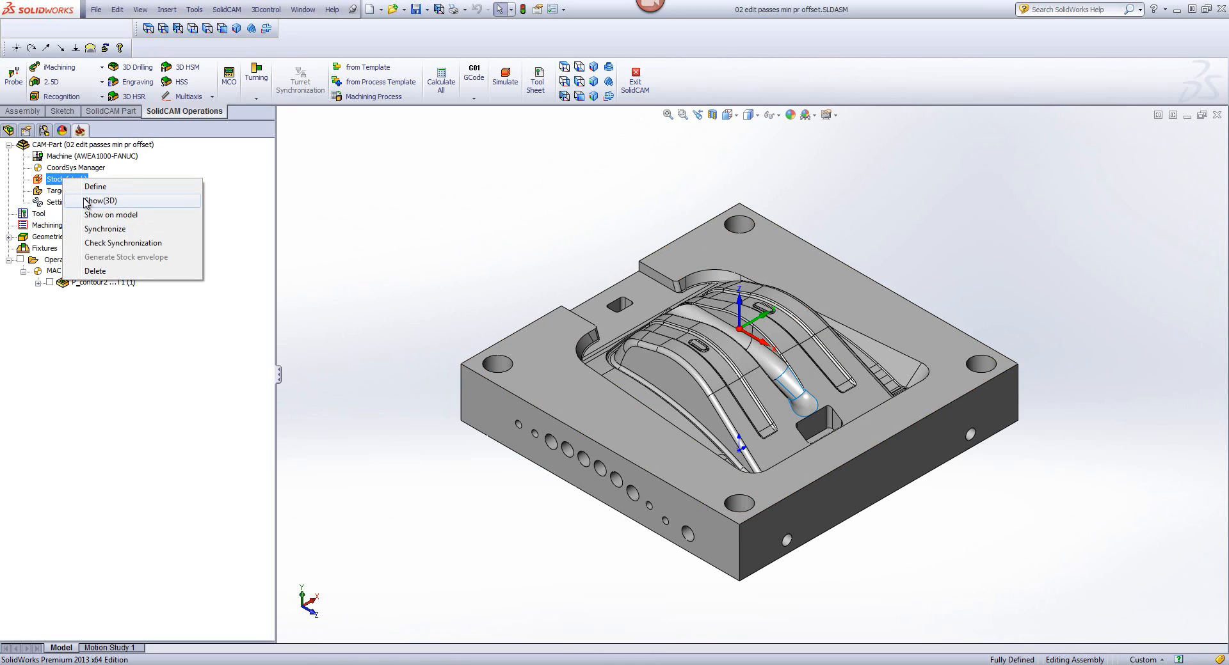
click(90, 201)
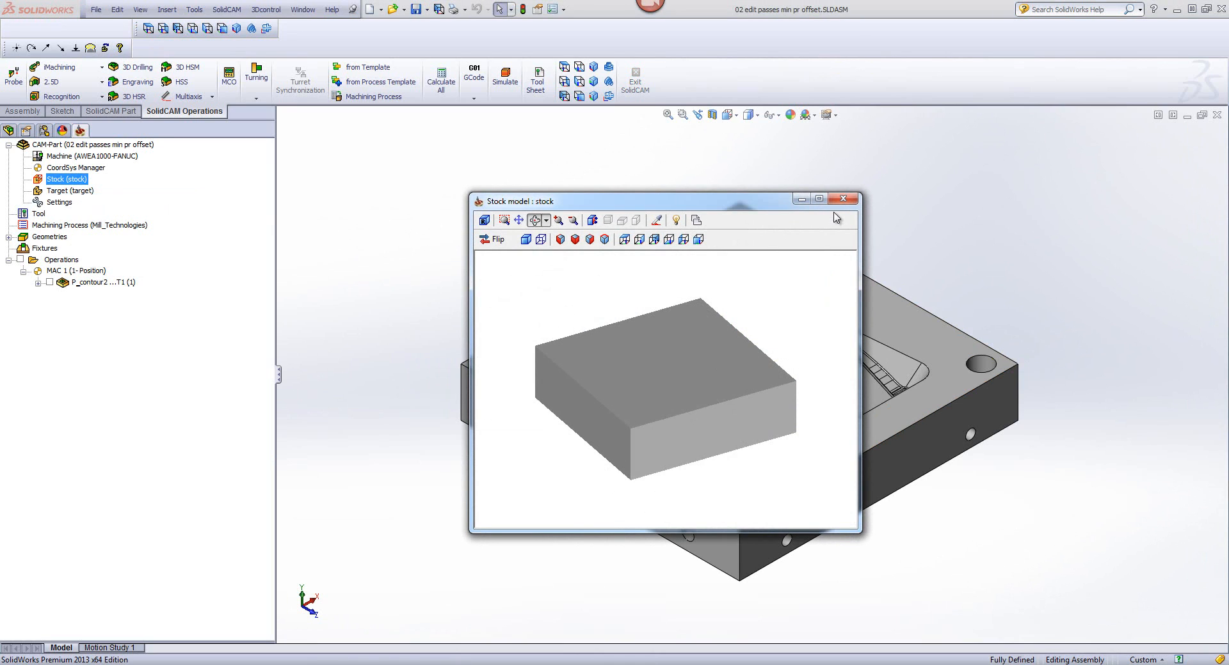
click(842, 199)
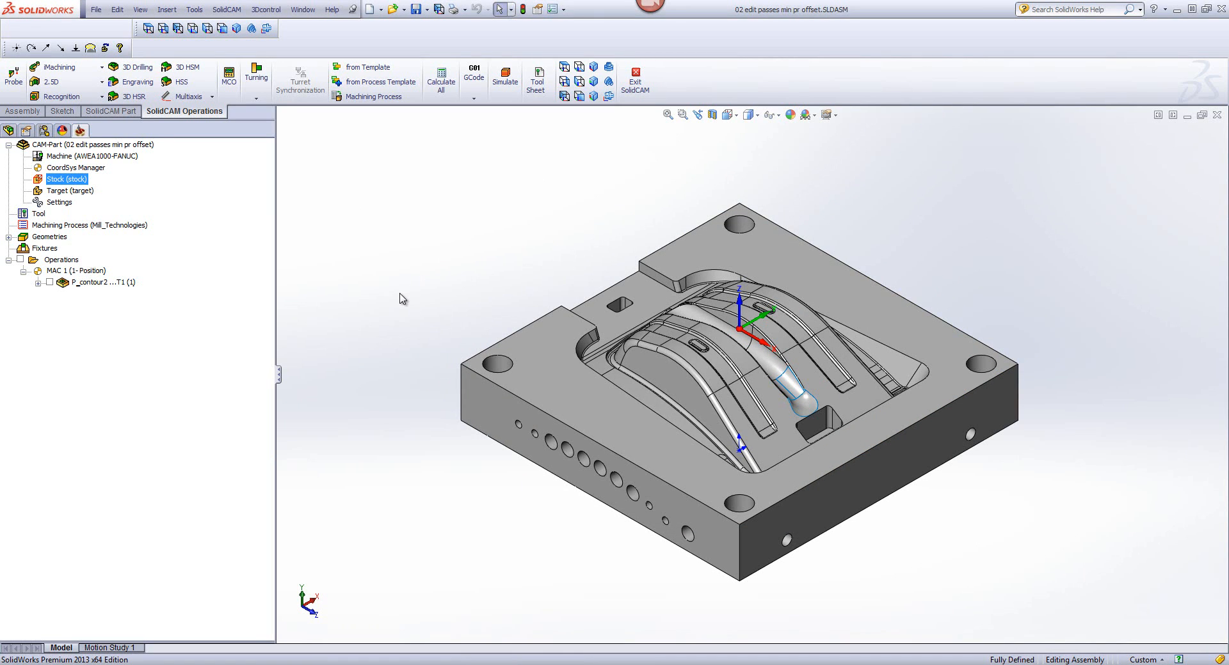
Step: Simulate the P_contour2 operation in SolidVerify to examine the material it removes, and exit the simulation
right_click(94, 285)
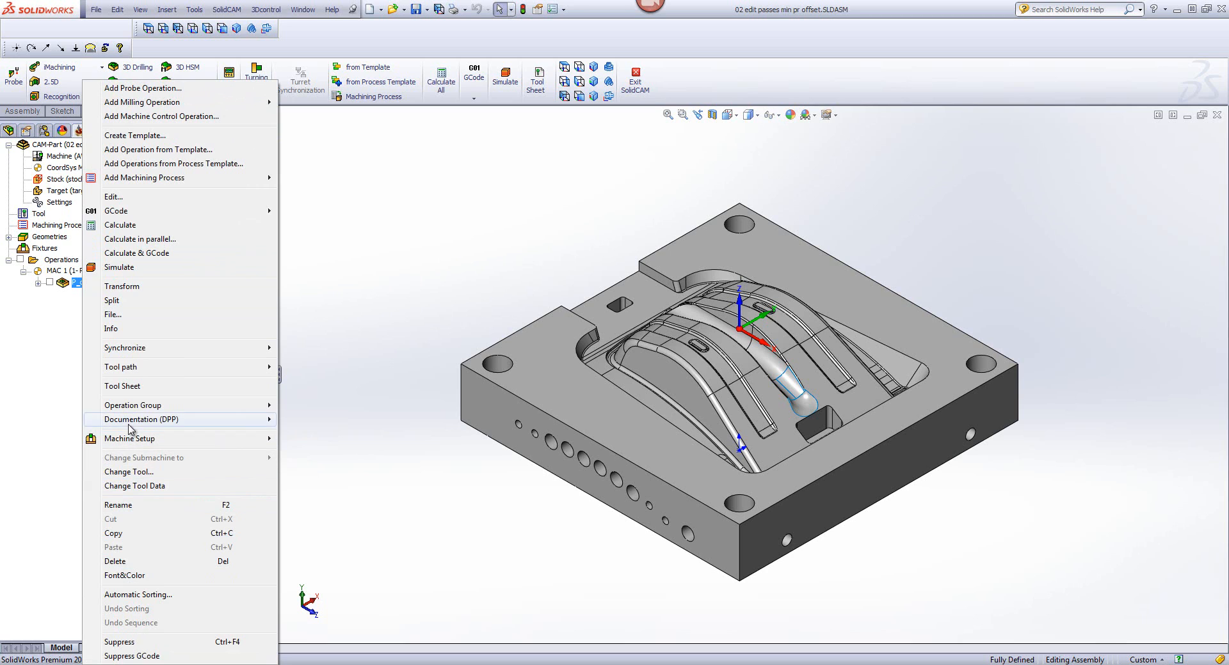
click(133, 267)
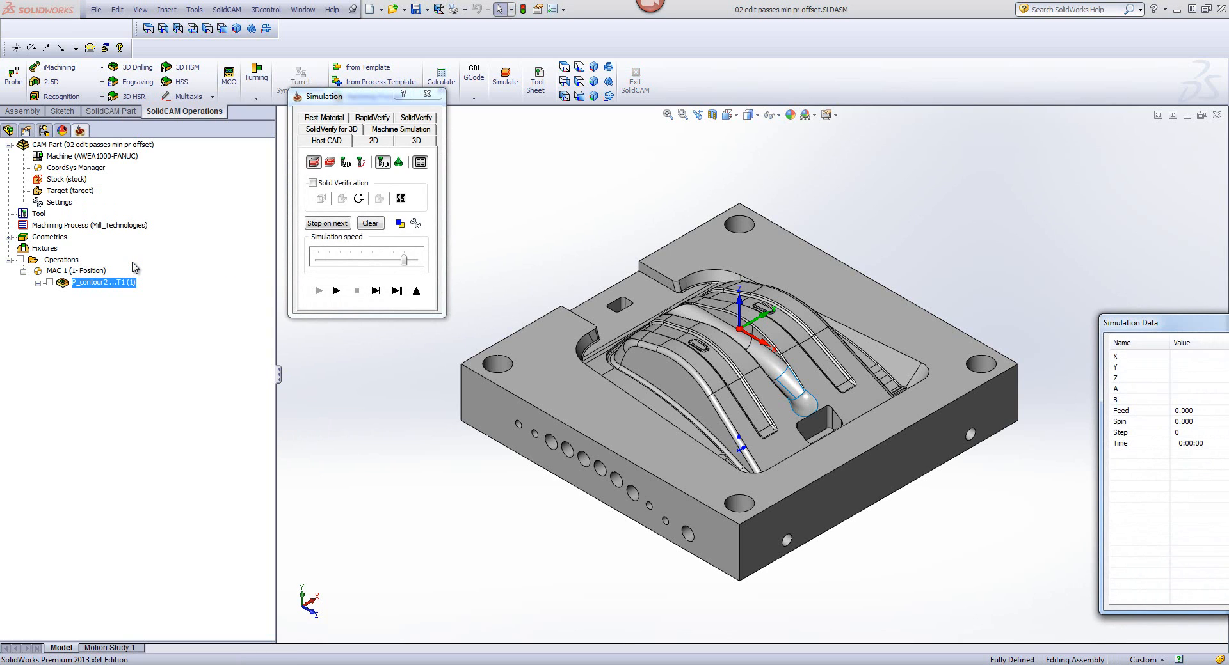
click(416, 118)
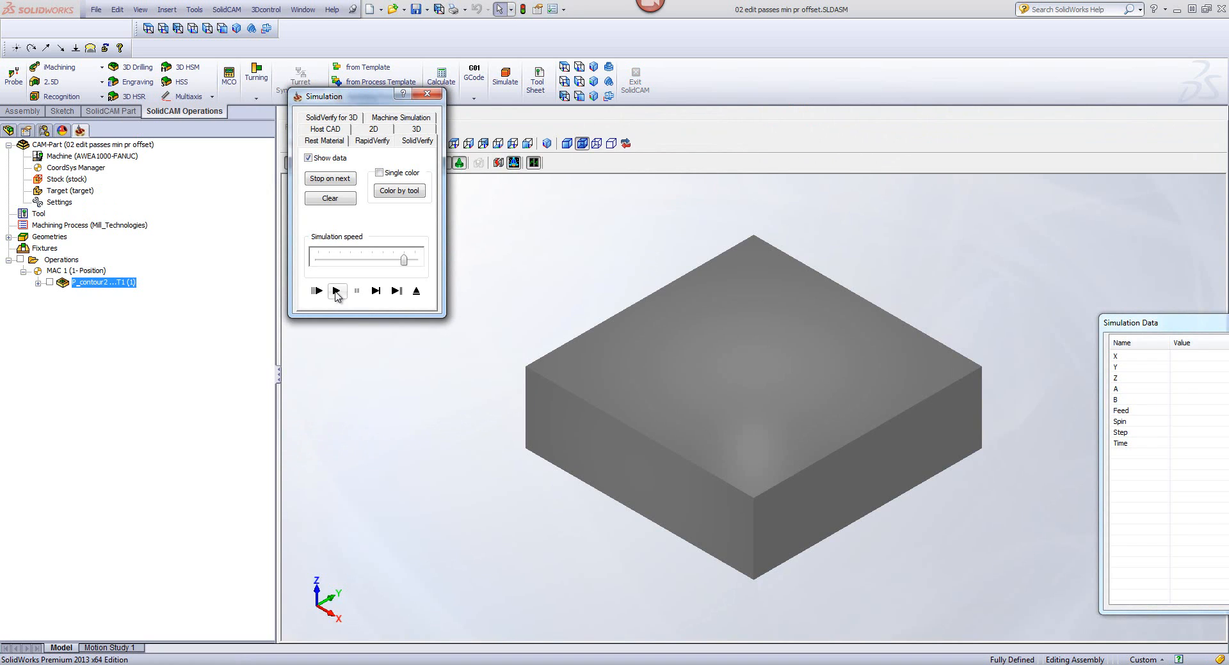
click(336, 292)
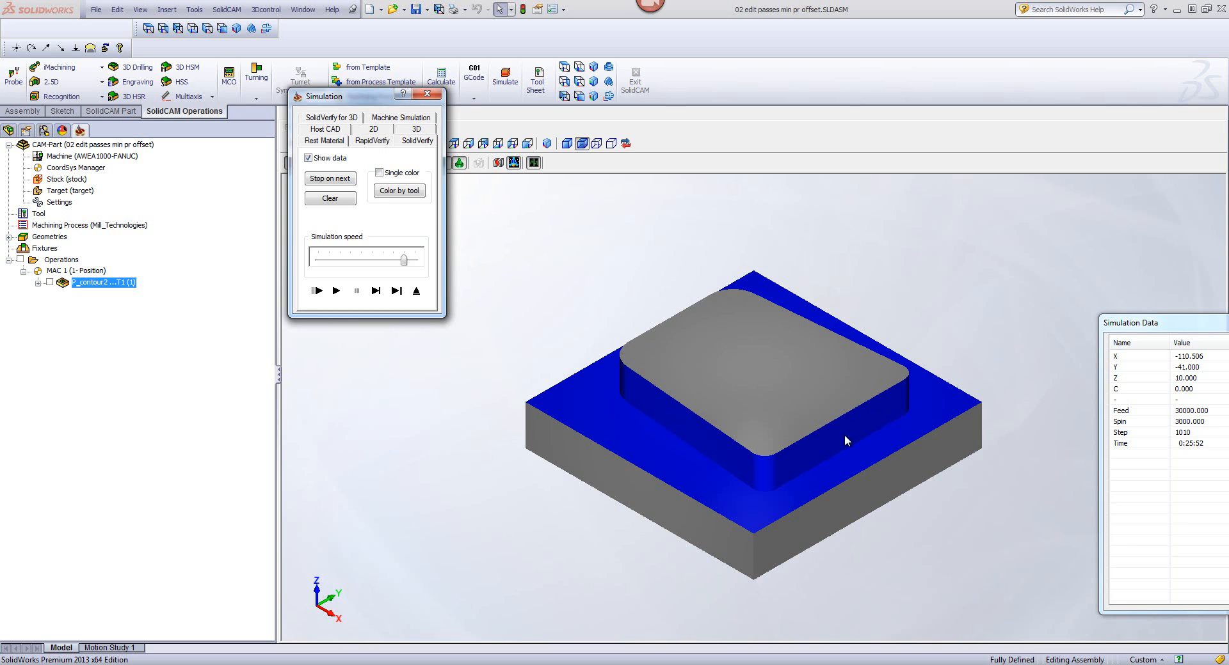
click(416, 291)
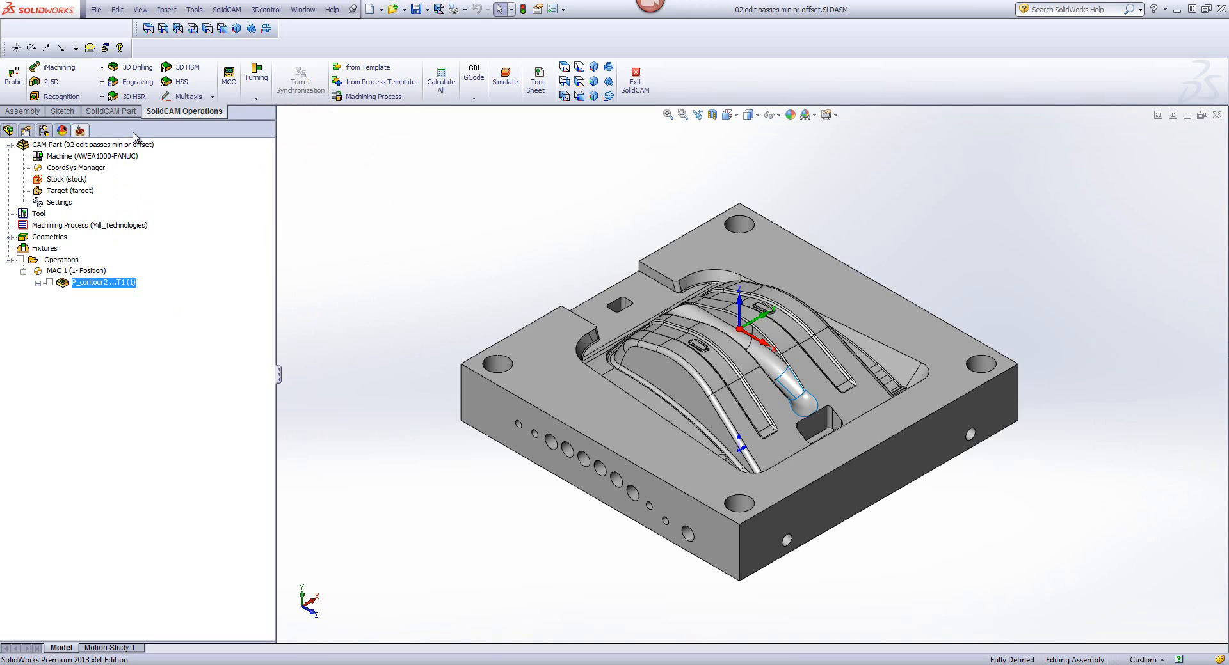
Step: Add an HSR Contour roughing operation on the target geometry and assign tool 1, the 20 mm end mill
click(125, 99)
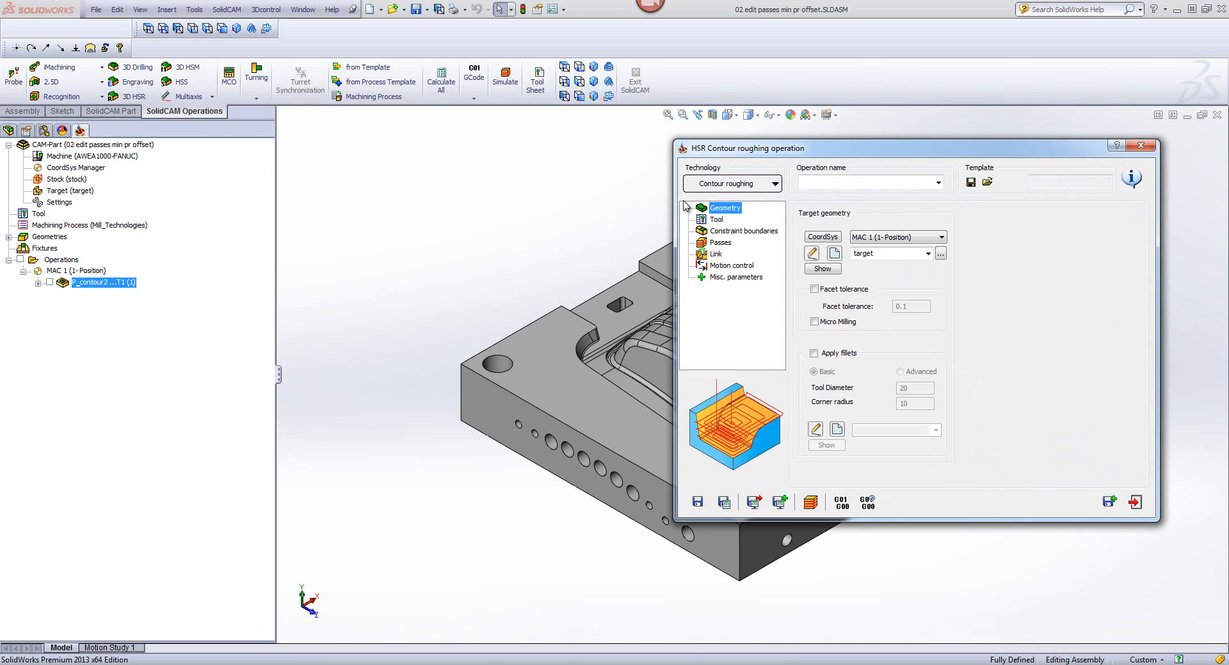
click(715, 220)
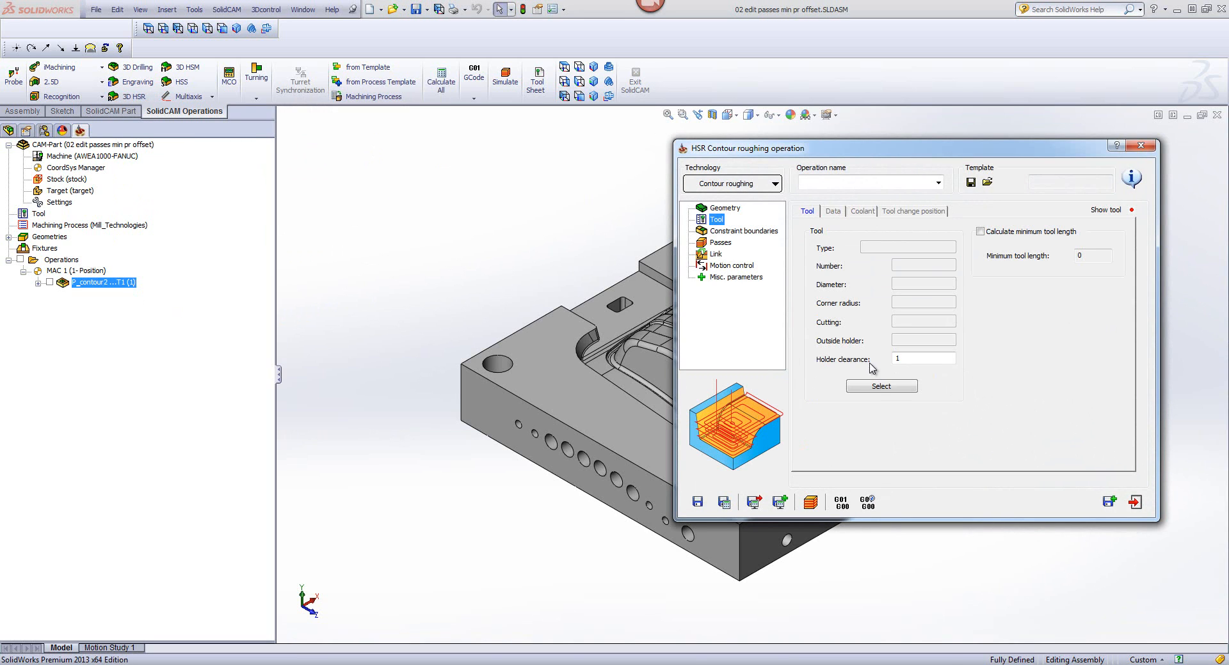
click(880, 386)
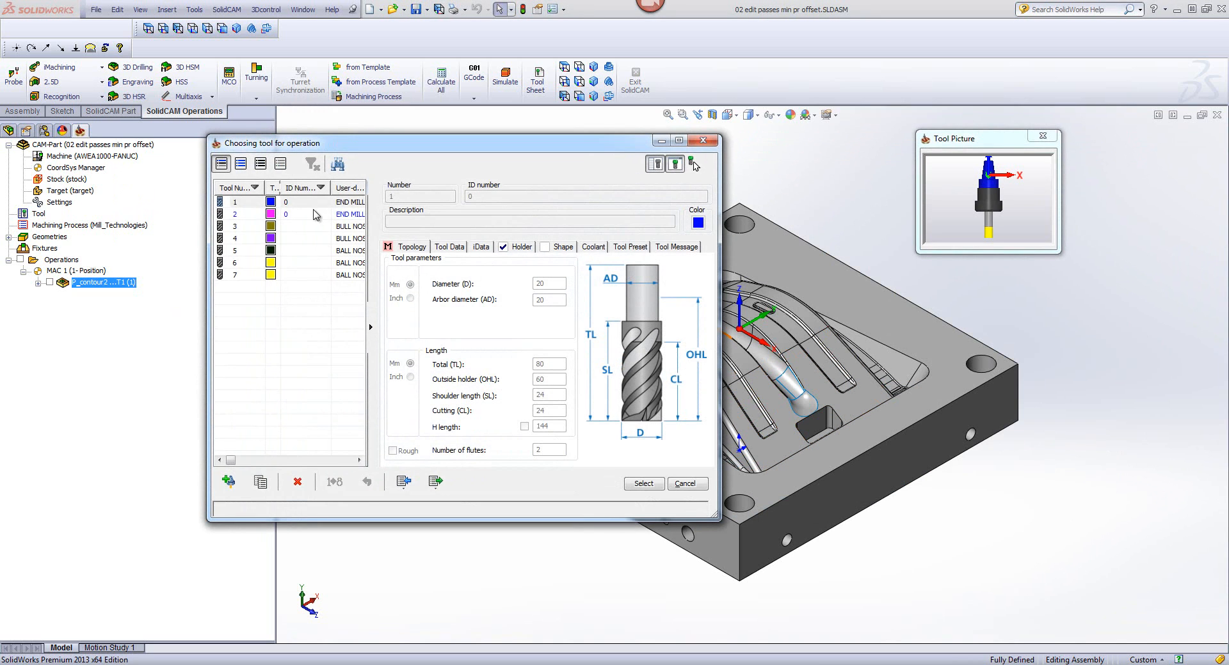
click(314, 202)
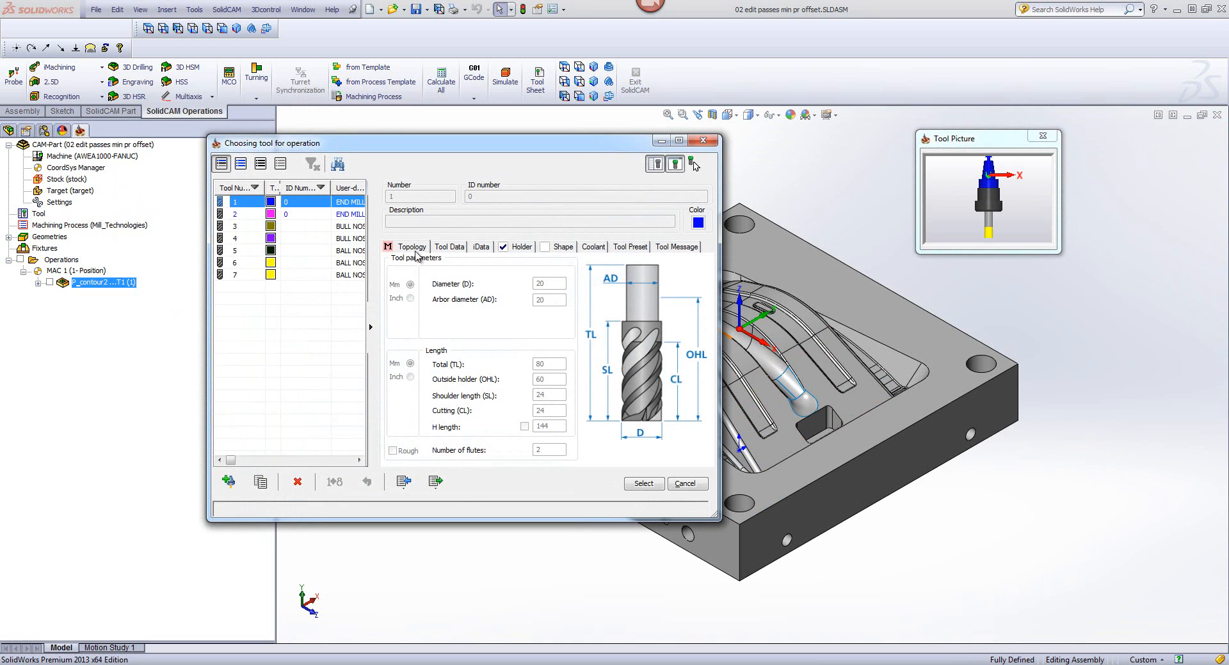
click(643, 484)
Step: Set wall and floor offsets to 0.5 and step down to 3, enable Detect core areas, and save and calculate the operation
click(719, 233)
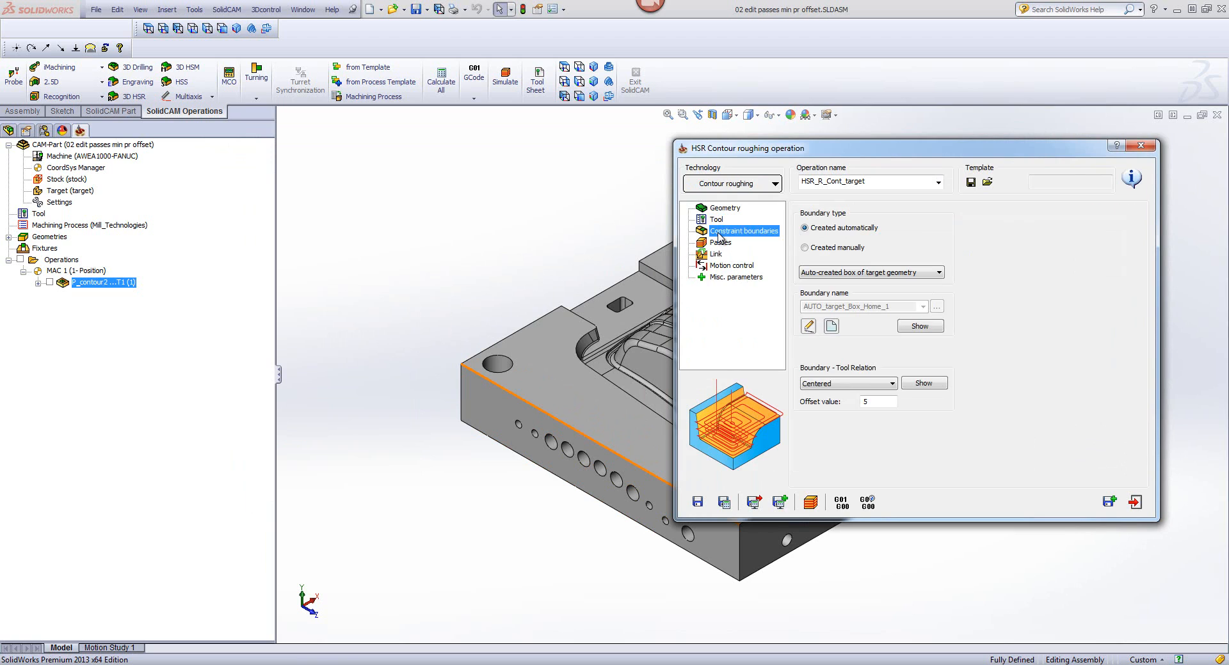
click(720, 243)
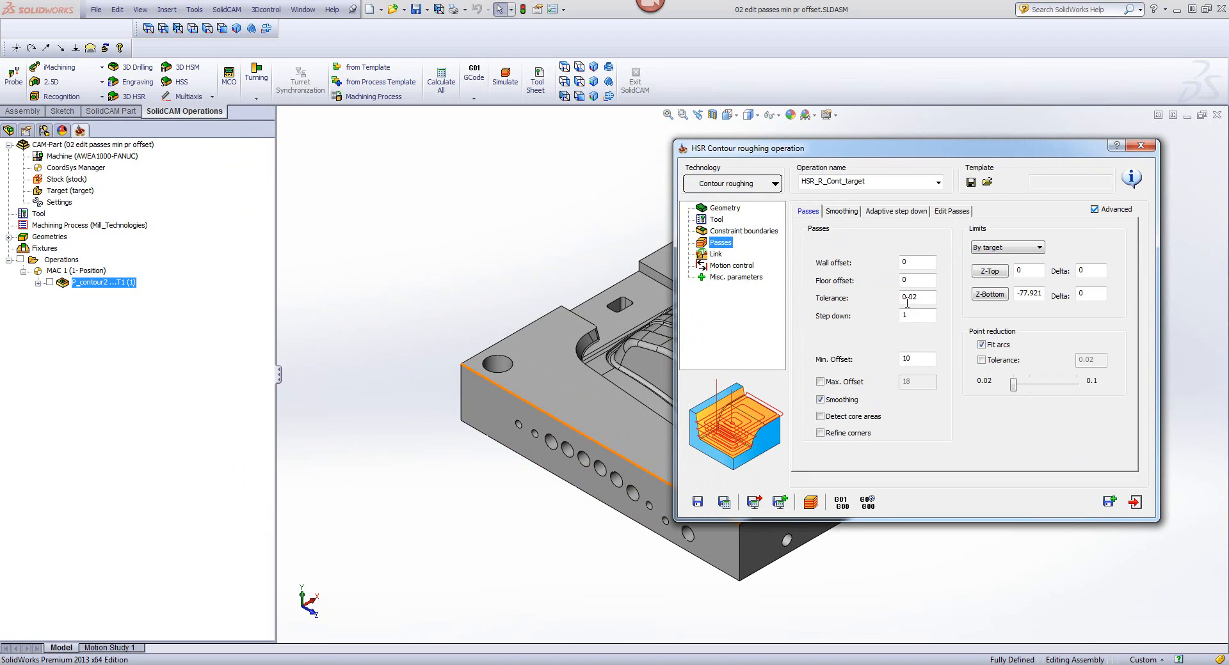
click(916, 261)
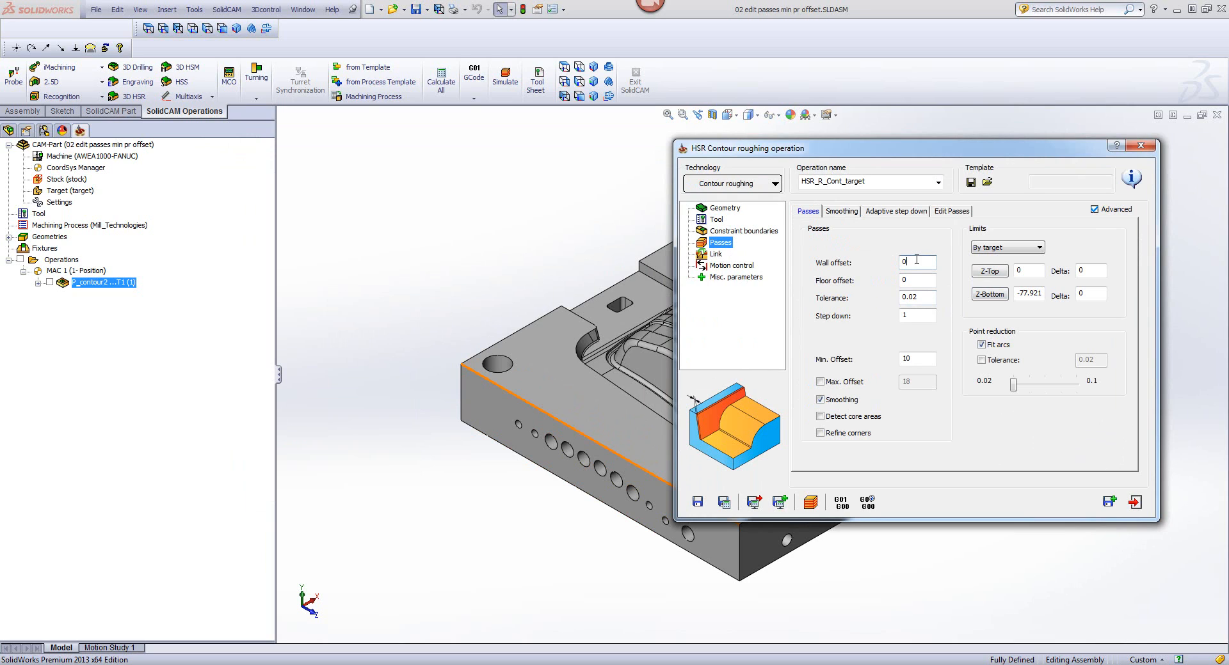
click(919, 314)
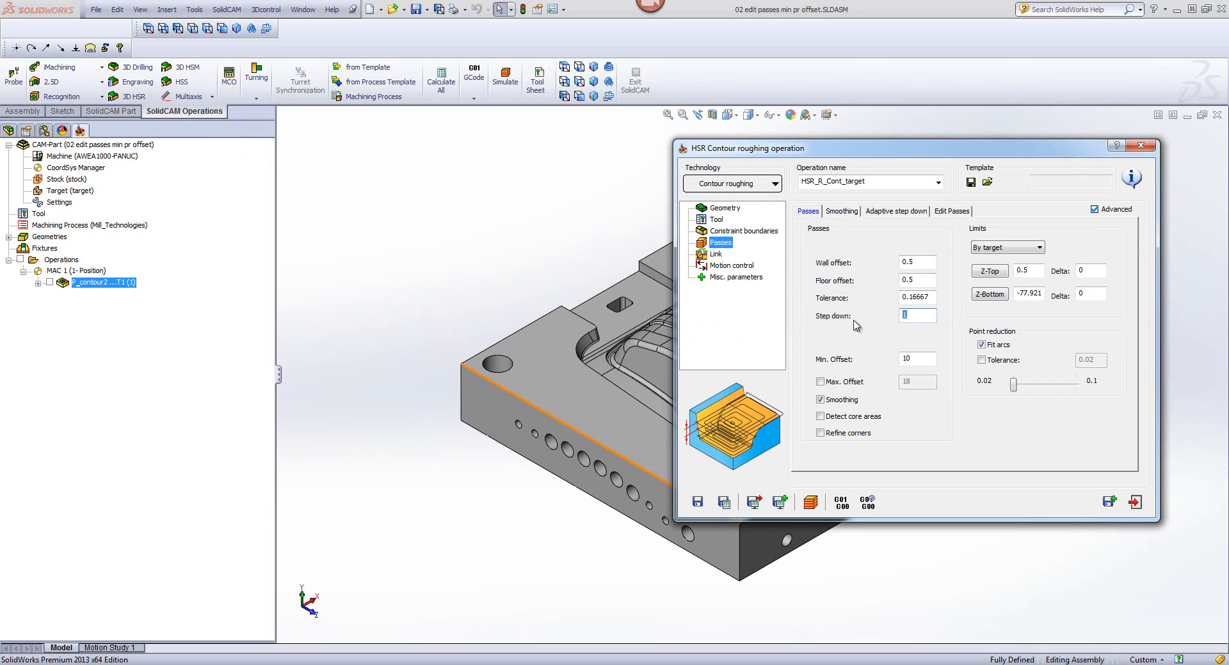
click(821, 416)
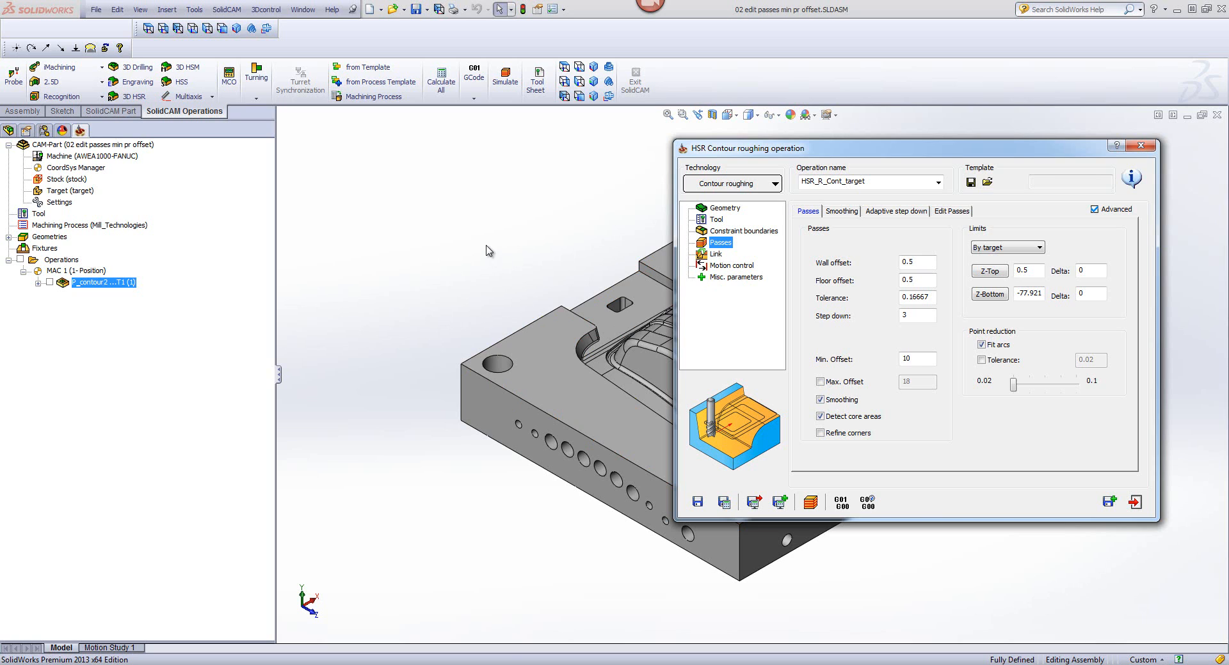
drag(964, 112, 977, 102)
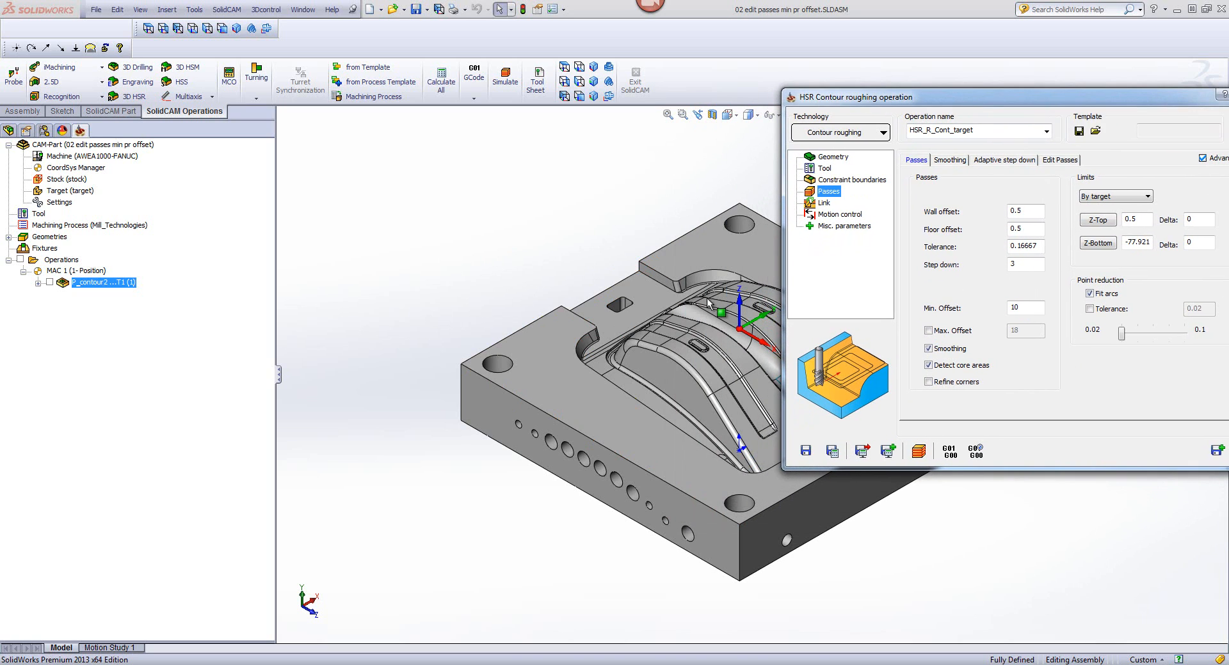
click(831, 452)
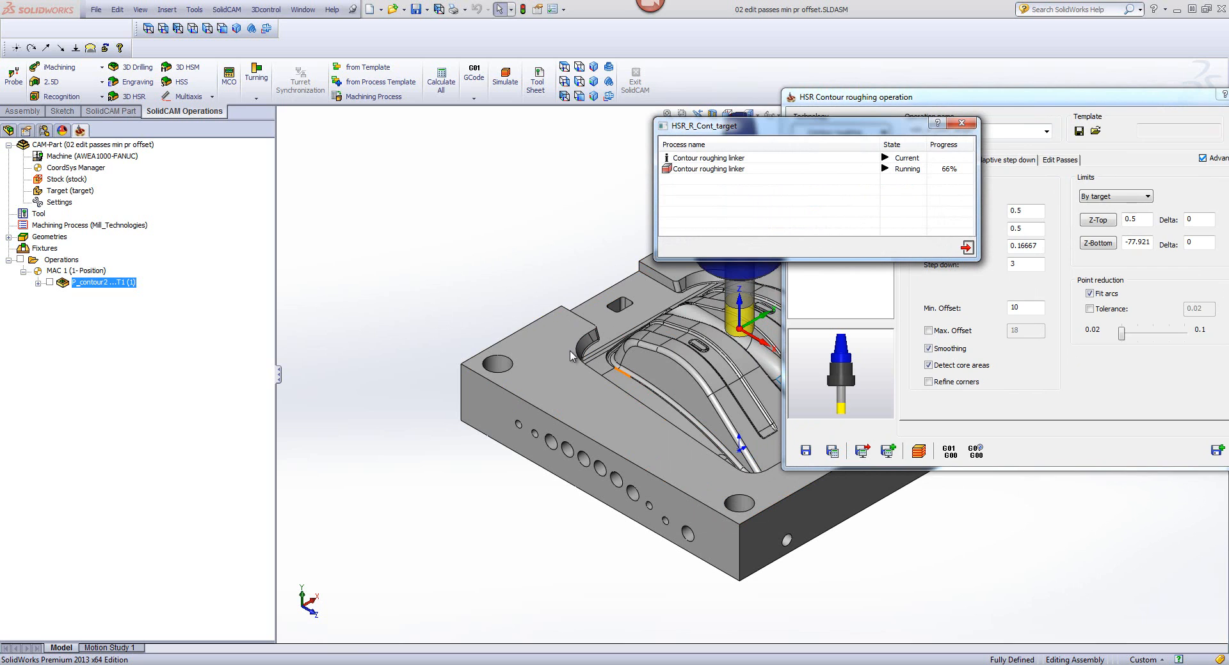
Step: Simulate the HSR_R_Cont_target operation in SolidVerify at a reduced simulation speed
click(917, 452)
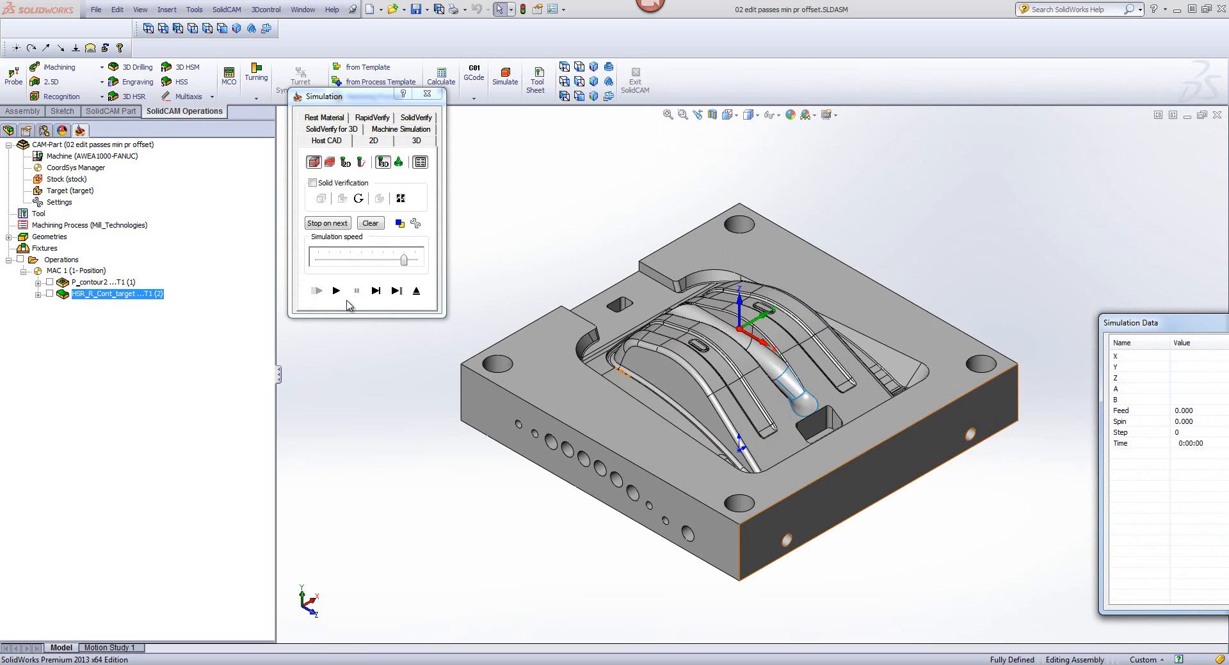
click(416, 117)
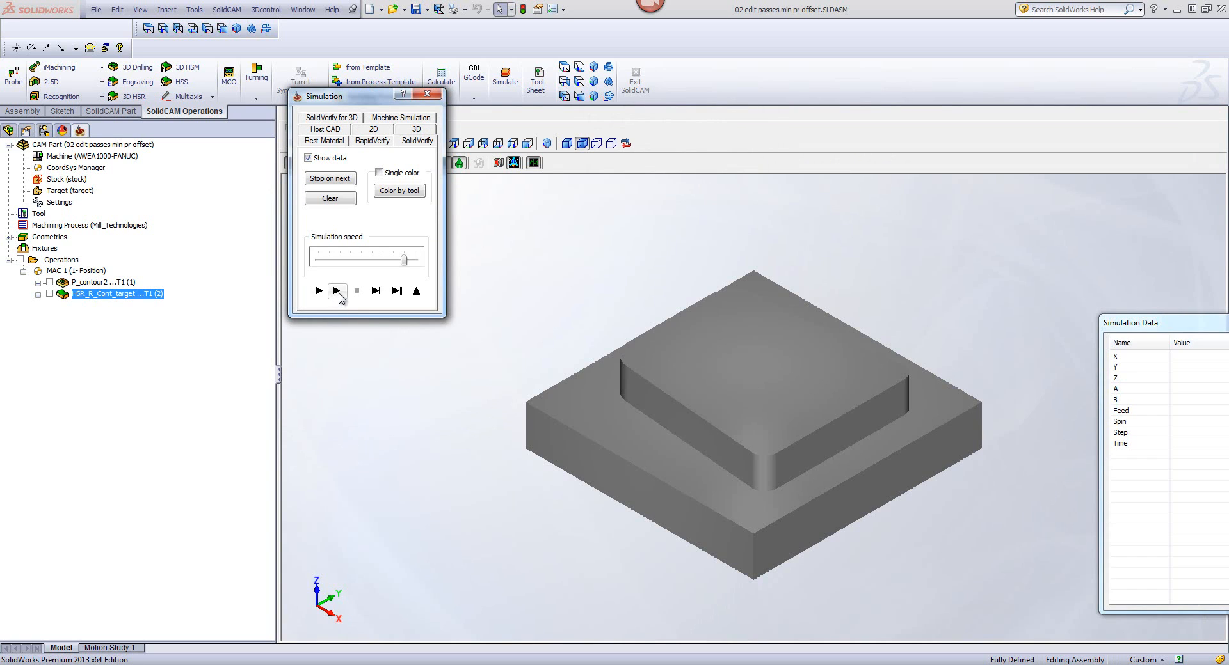
click(328, 261)
click(328, 260)
click(329, 261)
click(345, 291)
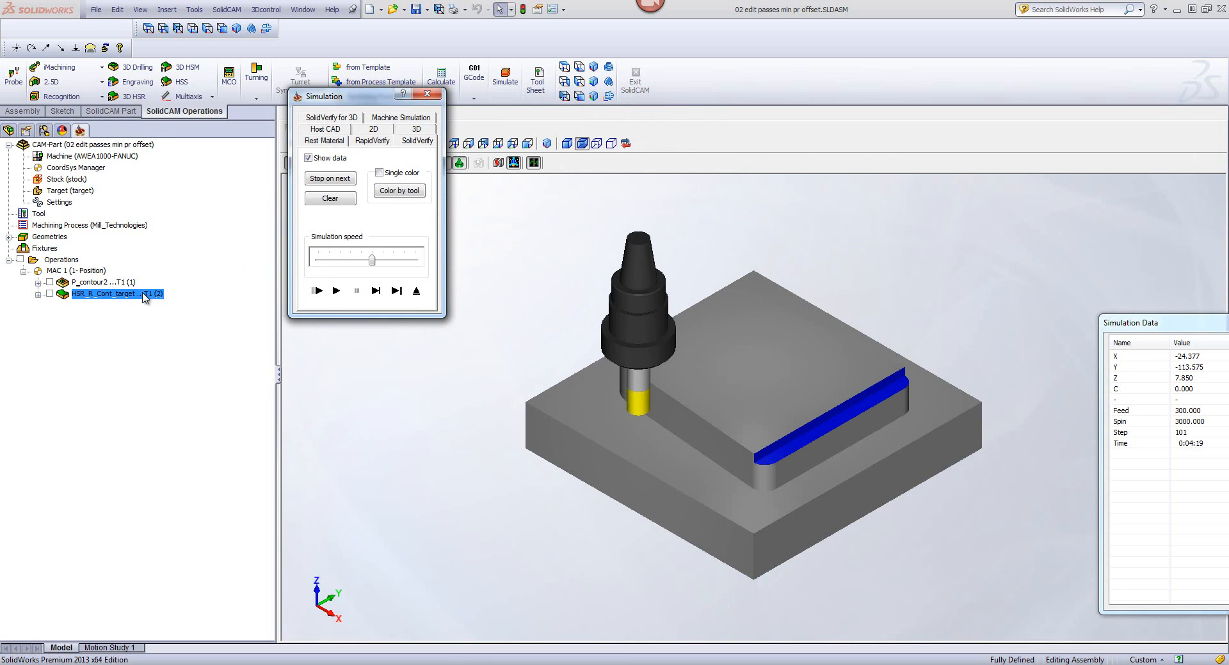
Step: Replay the roughing simulation at a slower speed, pause at the first cuts, inspect the tool position in a rotated view, and exit
drag(371, 259, 338, 265)
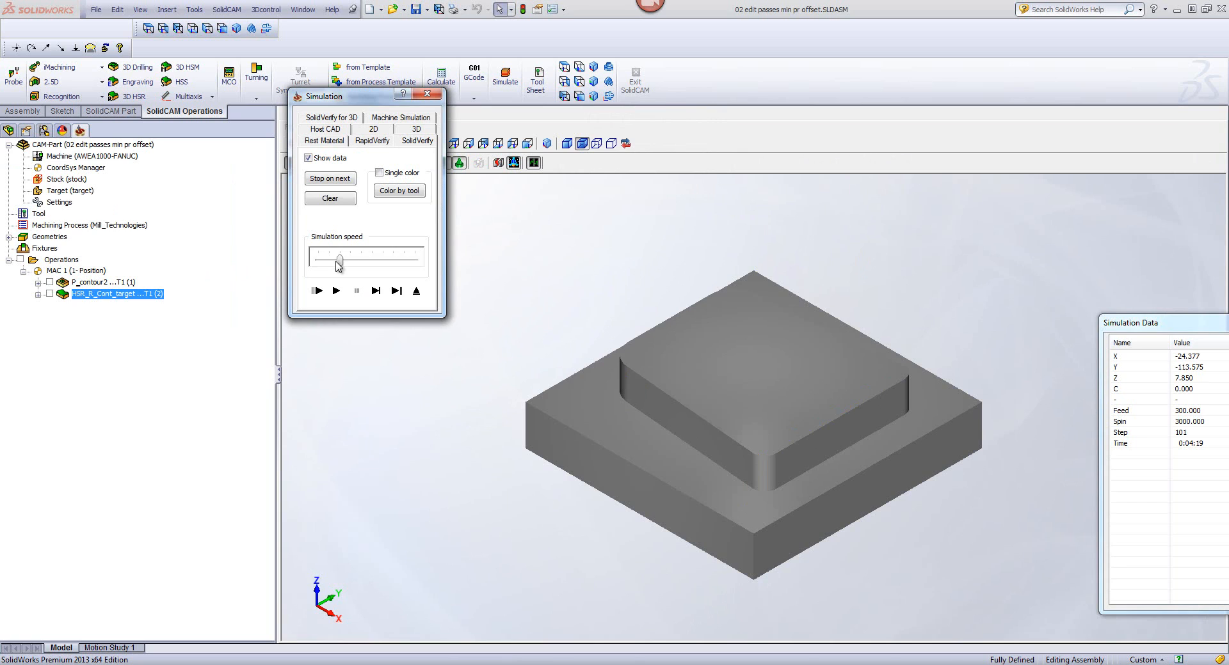
click(336, 291)
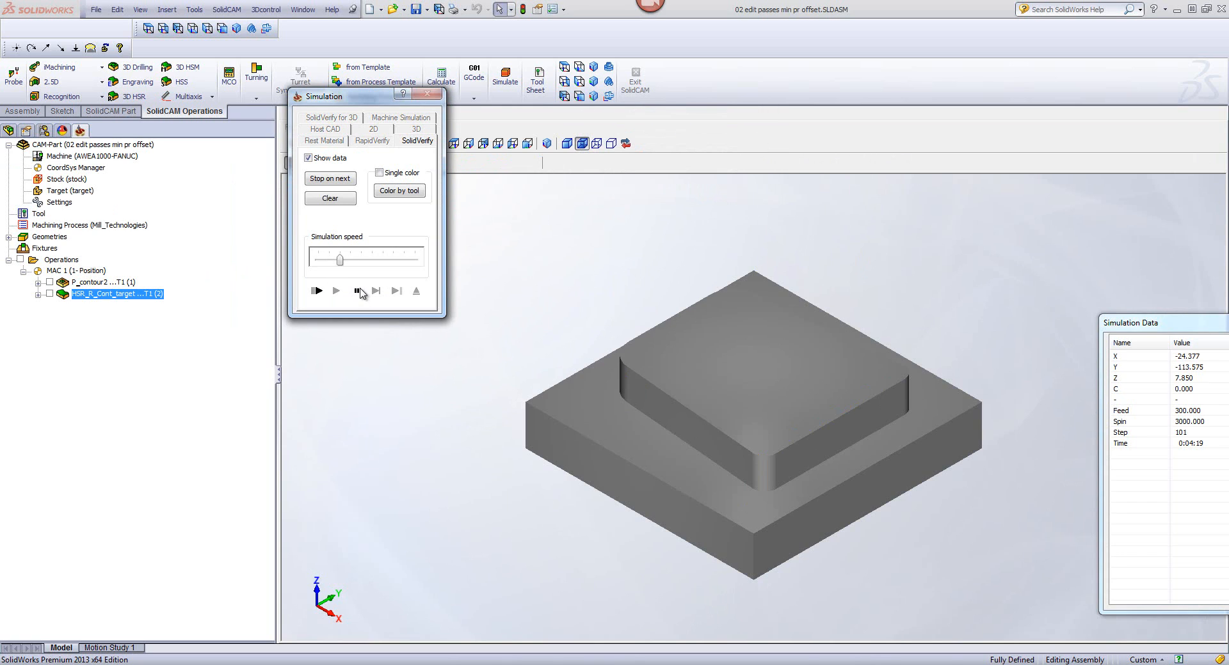
click(360, 293)
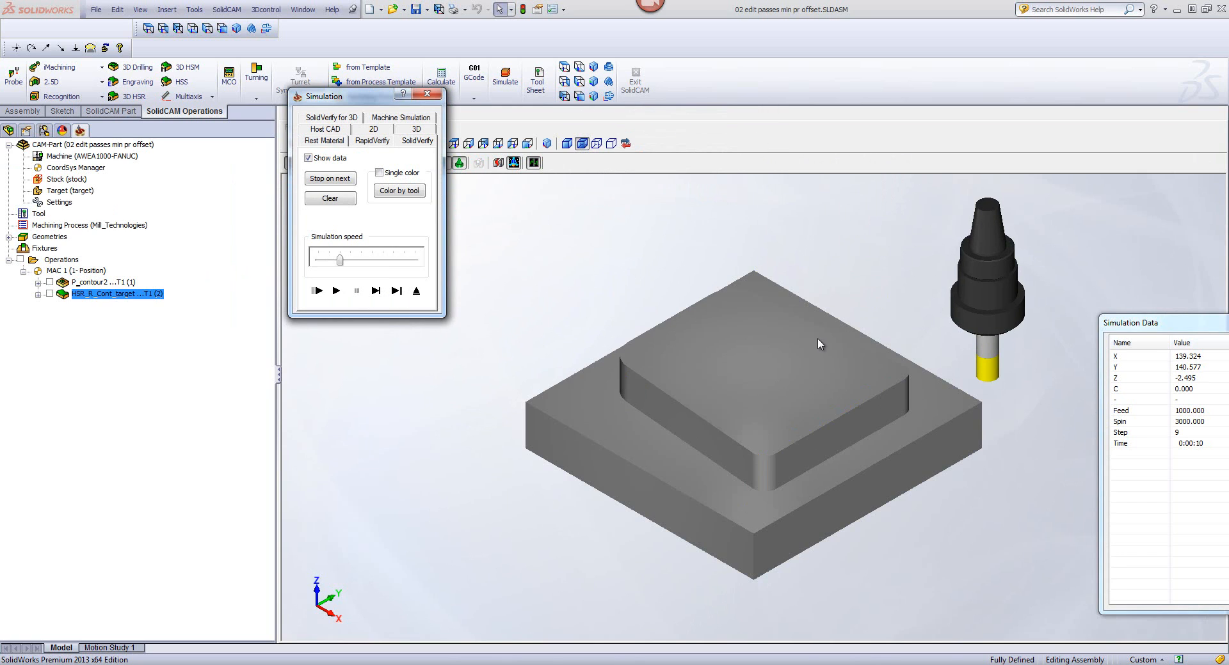
middle_drag(912, 435, 710, 398)
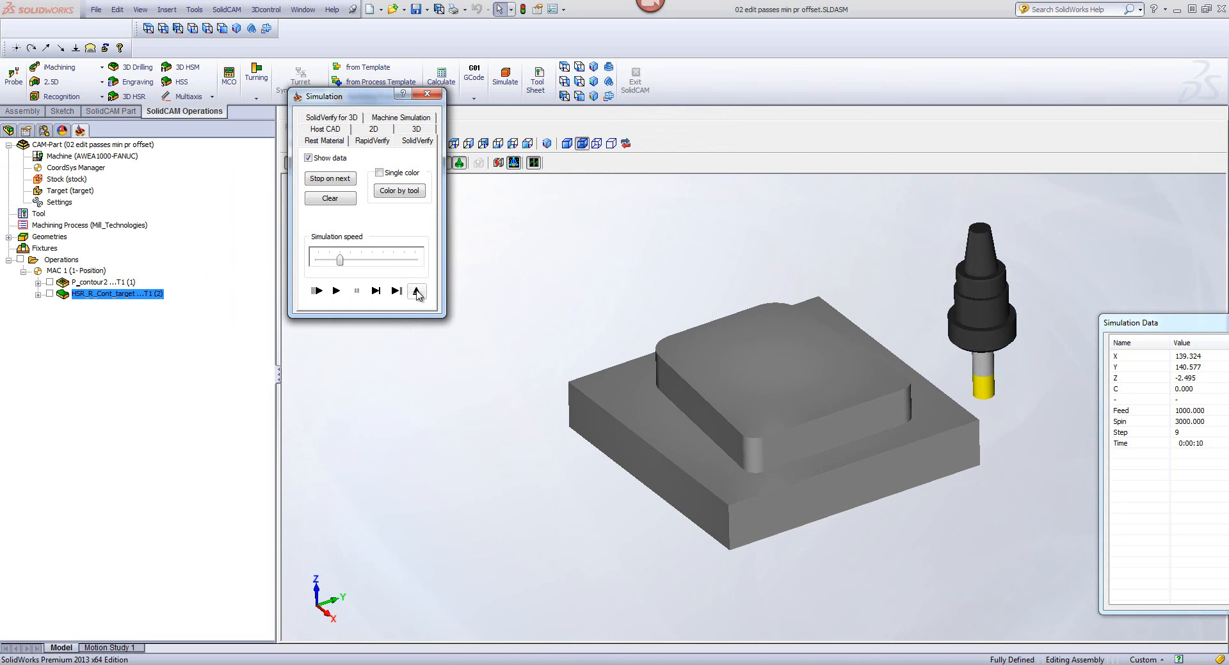
click(417, 292)
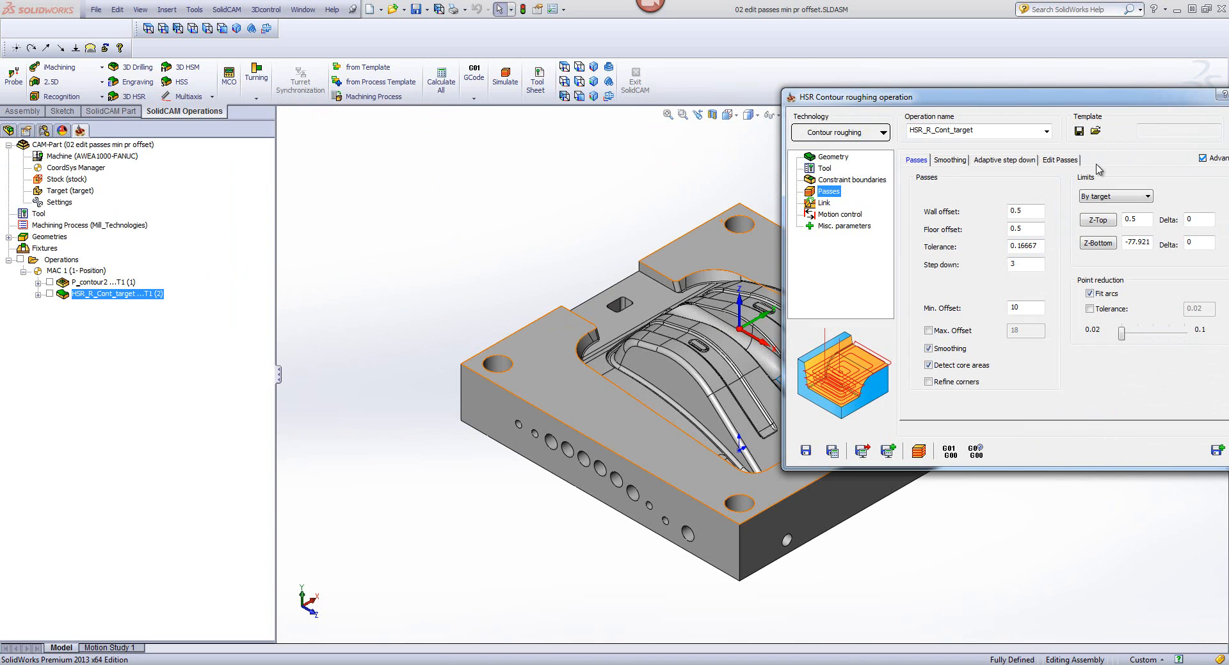
Step: Enable Edit using surfaces for the contour roughing passes and choose Auto updated stock as the stock definition style
drag(1064, 101, 882, 96)
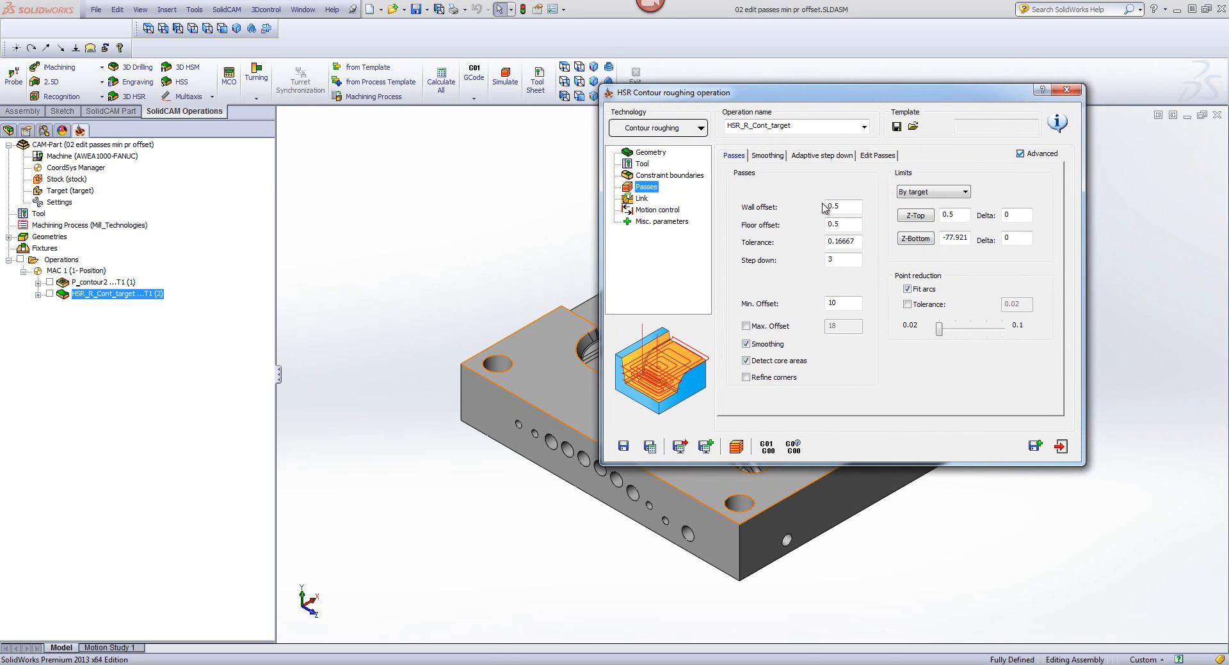
click(887, 160)
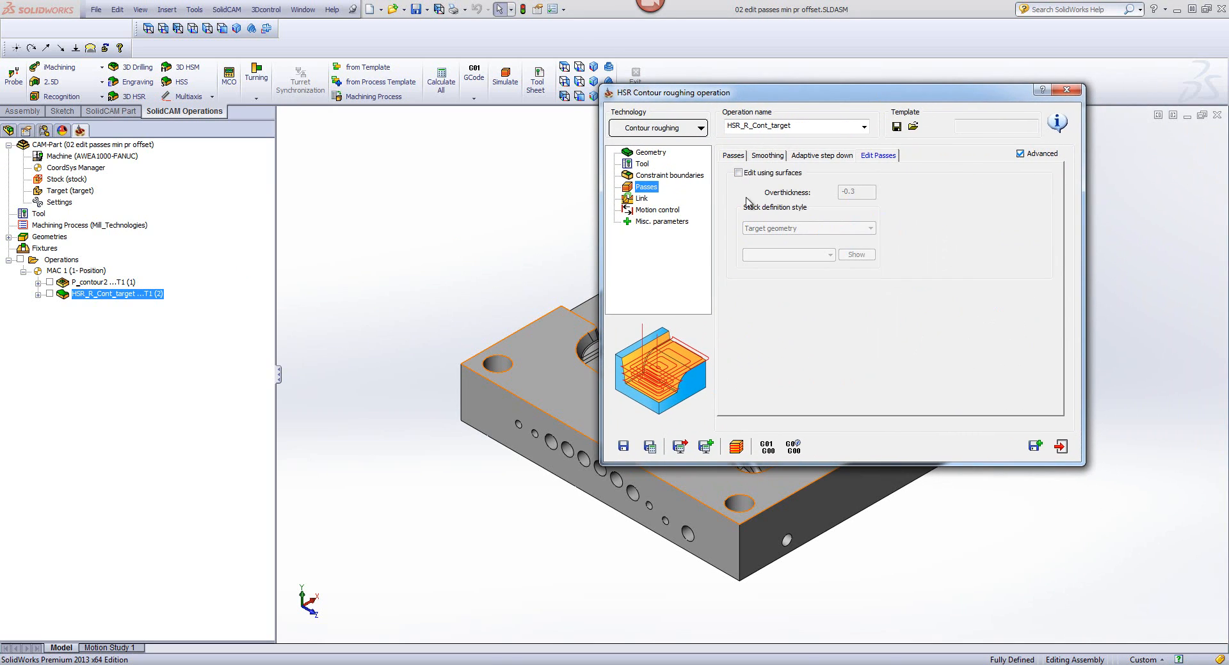
click(739, 174)
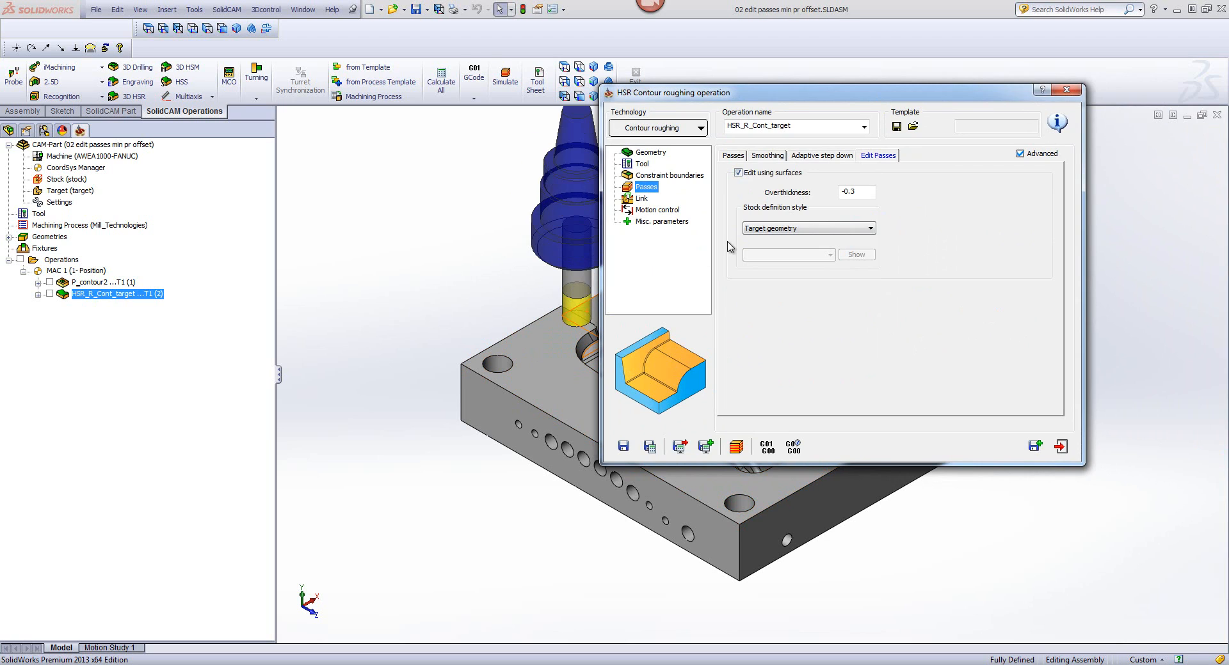
click(767, 232)
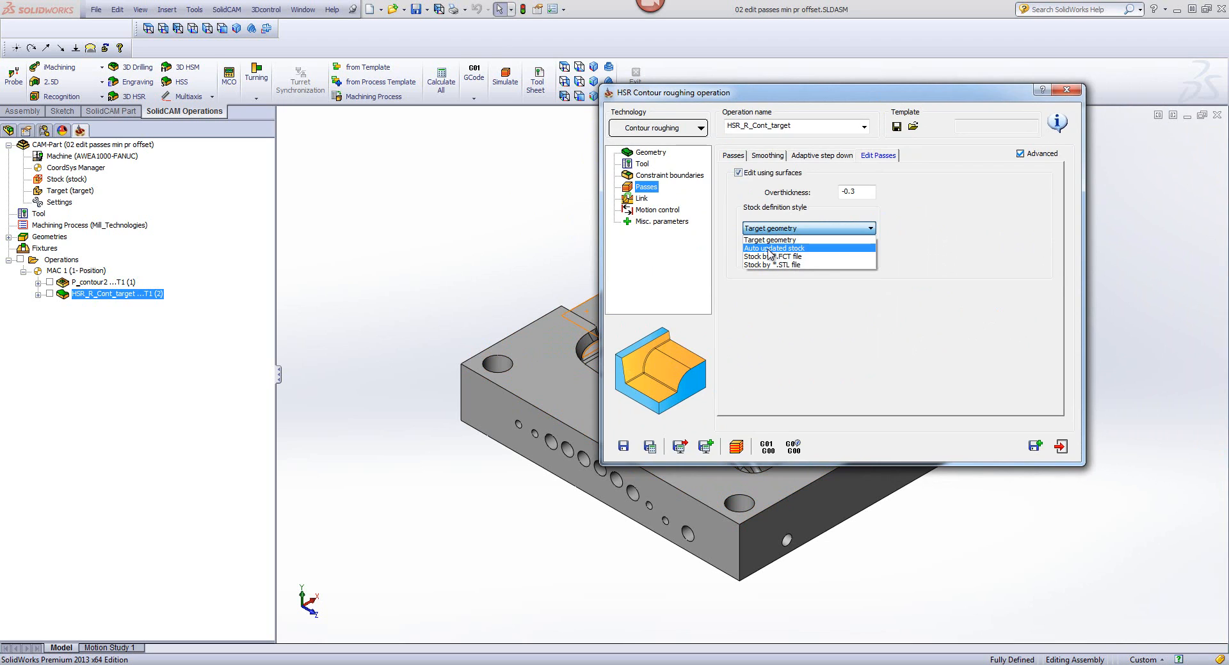
click(768, 249)
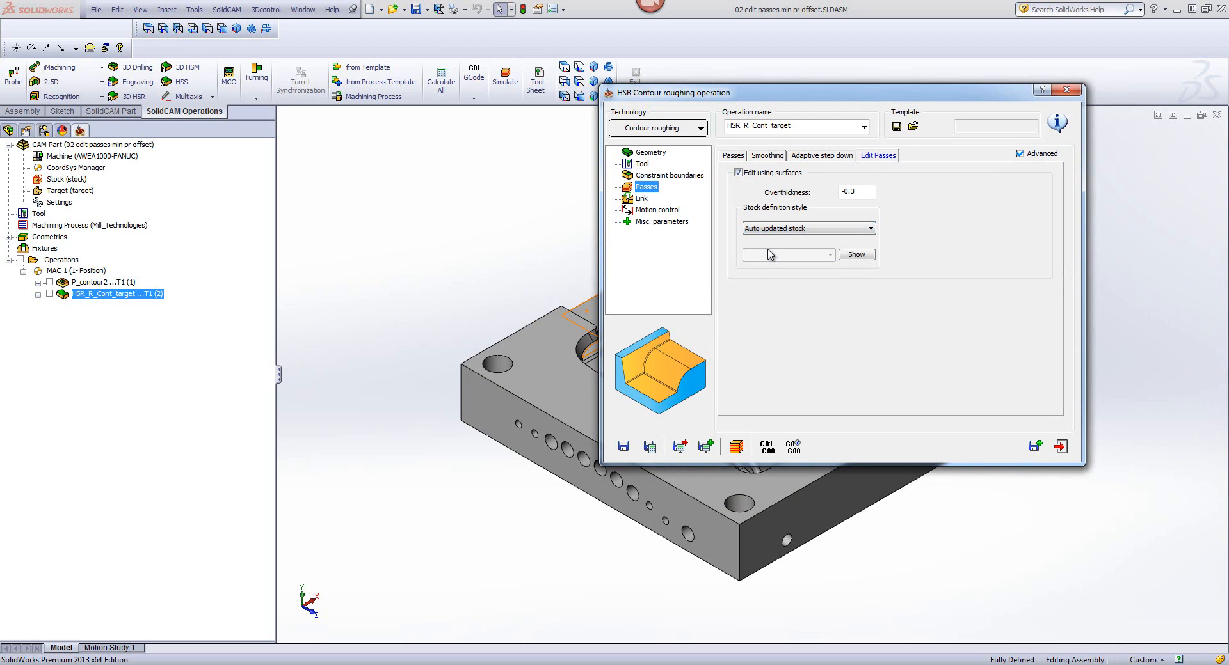
Step: Show the automatically updated stock on the model, close the preview, and save and calculate the roughing operation
click(856, 256)
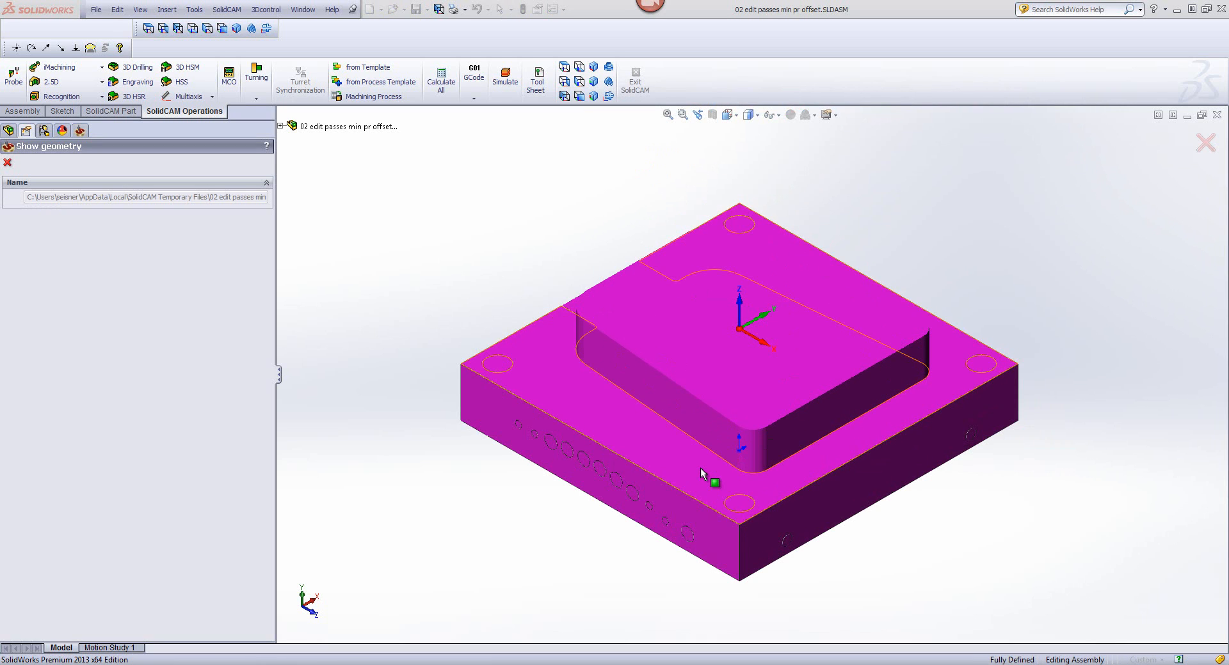
click(7, 163)
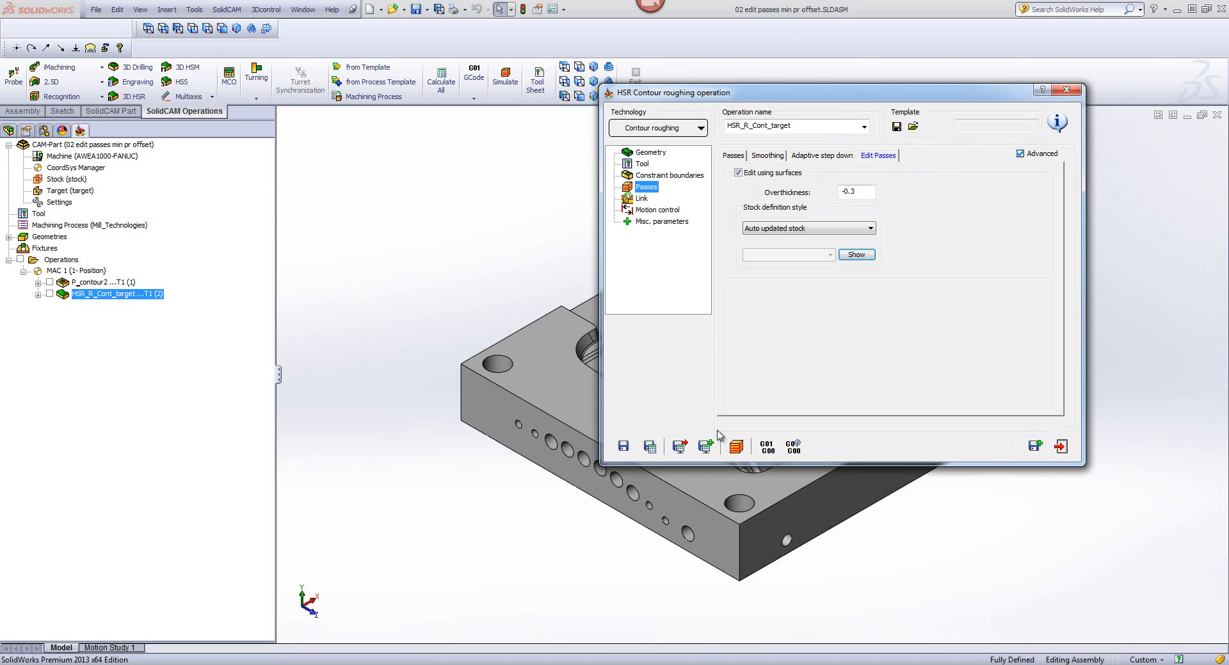
click(648, 448)
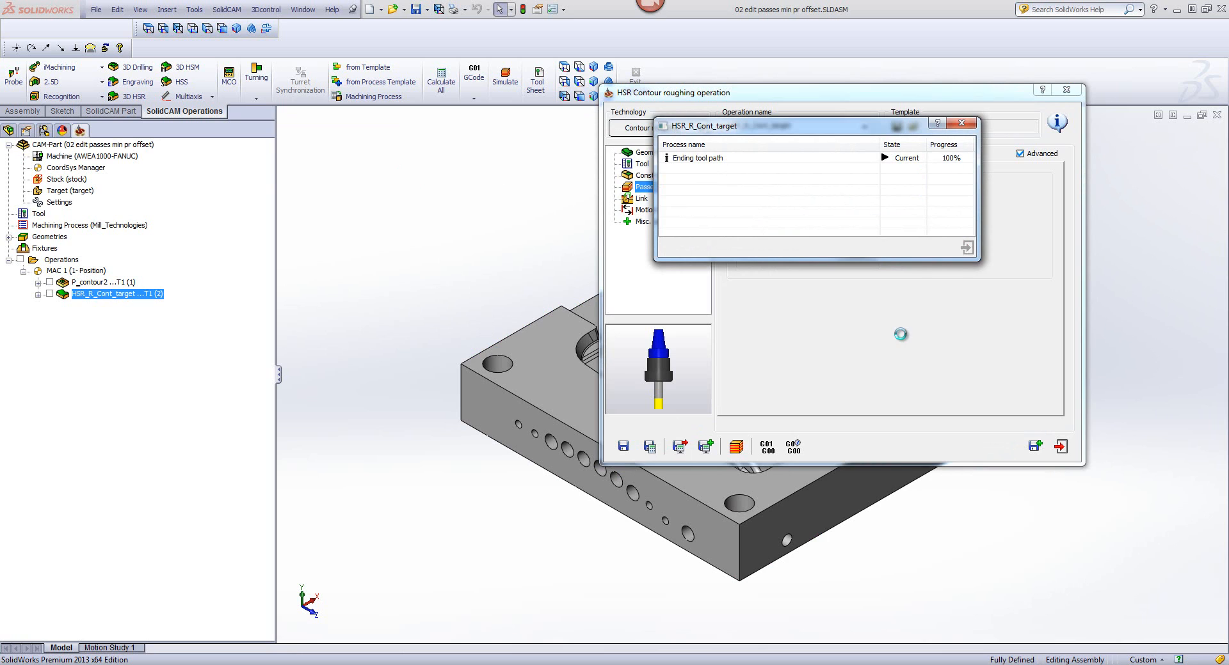
Step: Simulate the roughing operation in SolidVerify, raising the simulation speed to near maximum, and exit the simulation
click(735, 447)
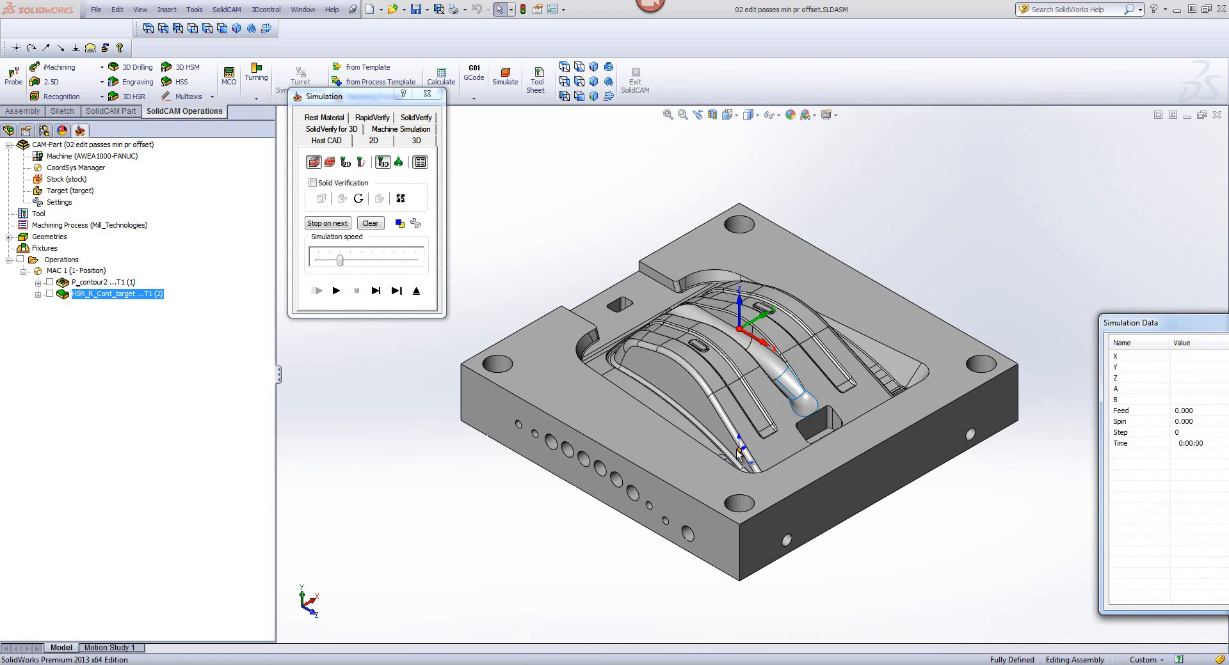
click(415, 118)
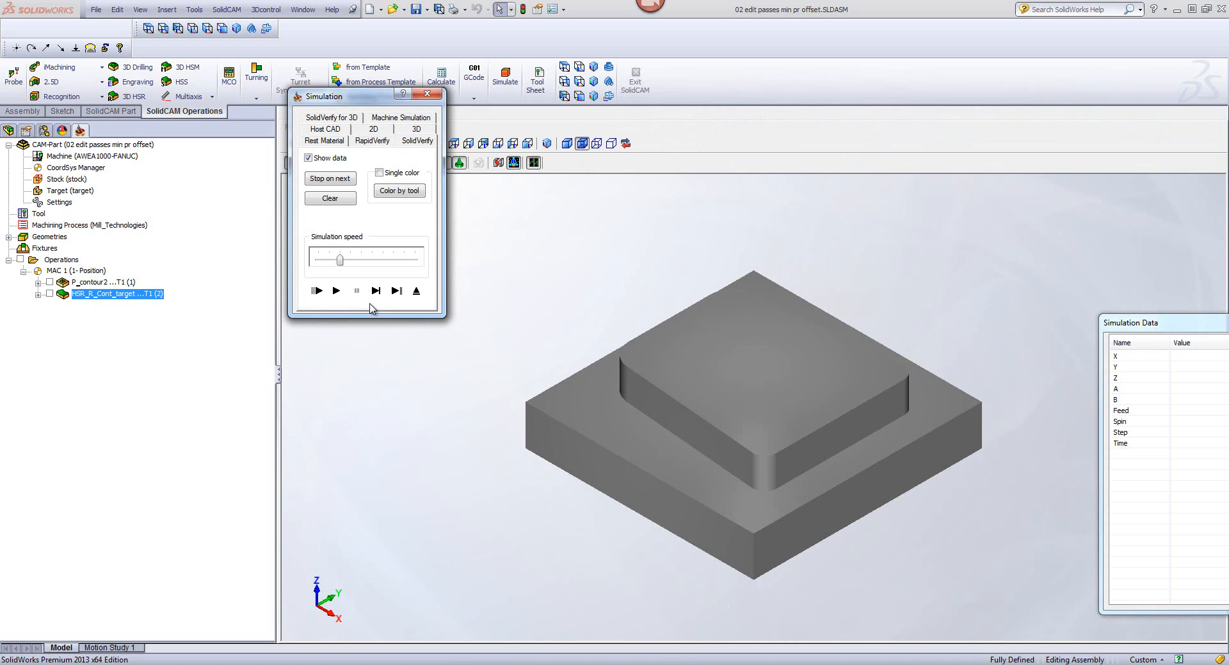
click(336, 291)
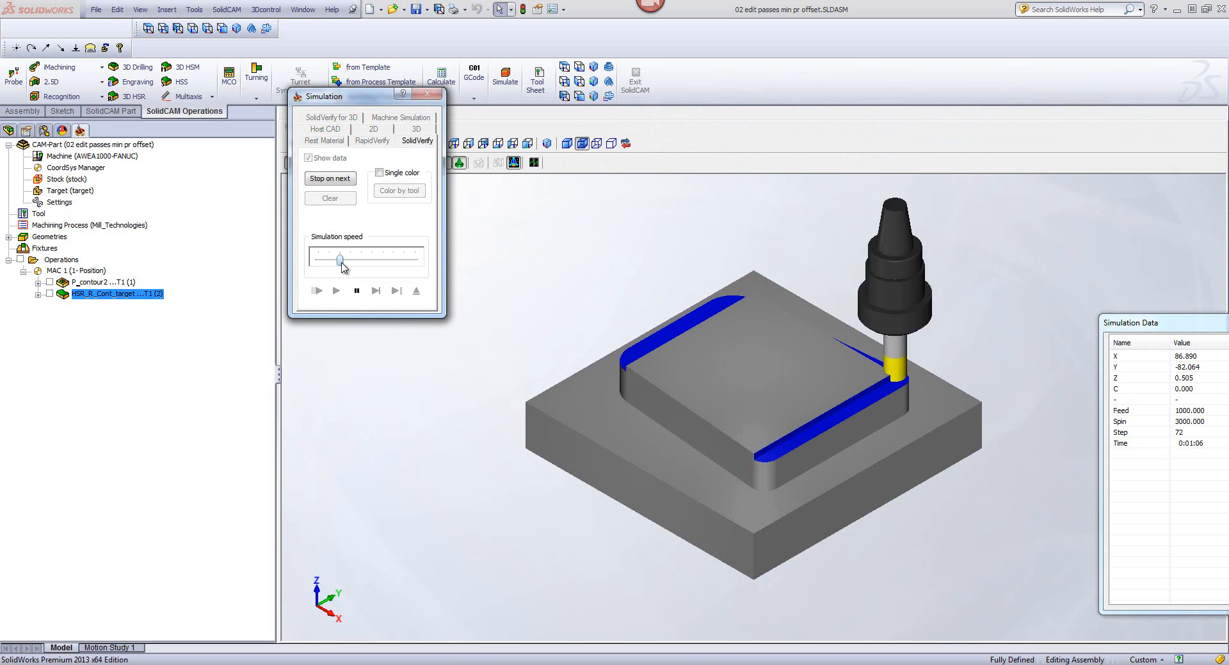
drag(340, 260, 415, 260)
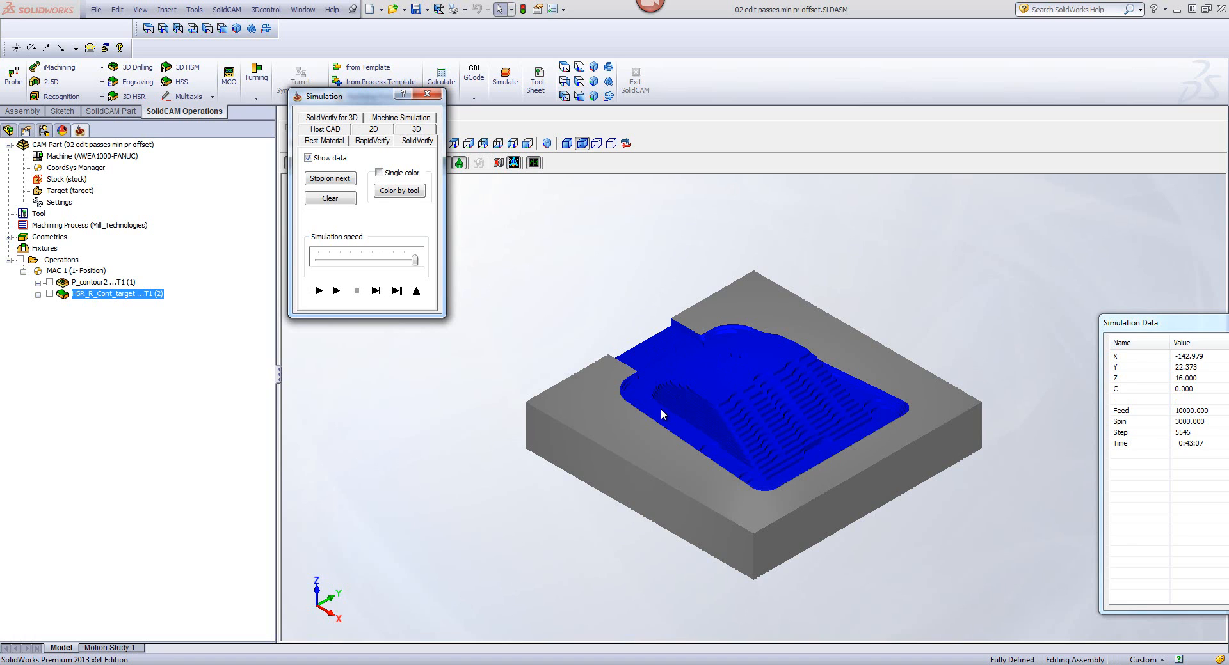
click(416, 291)
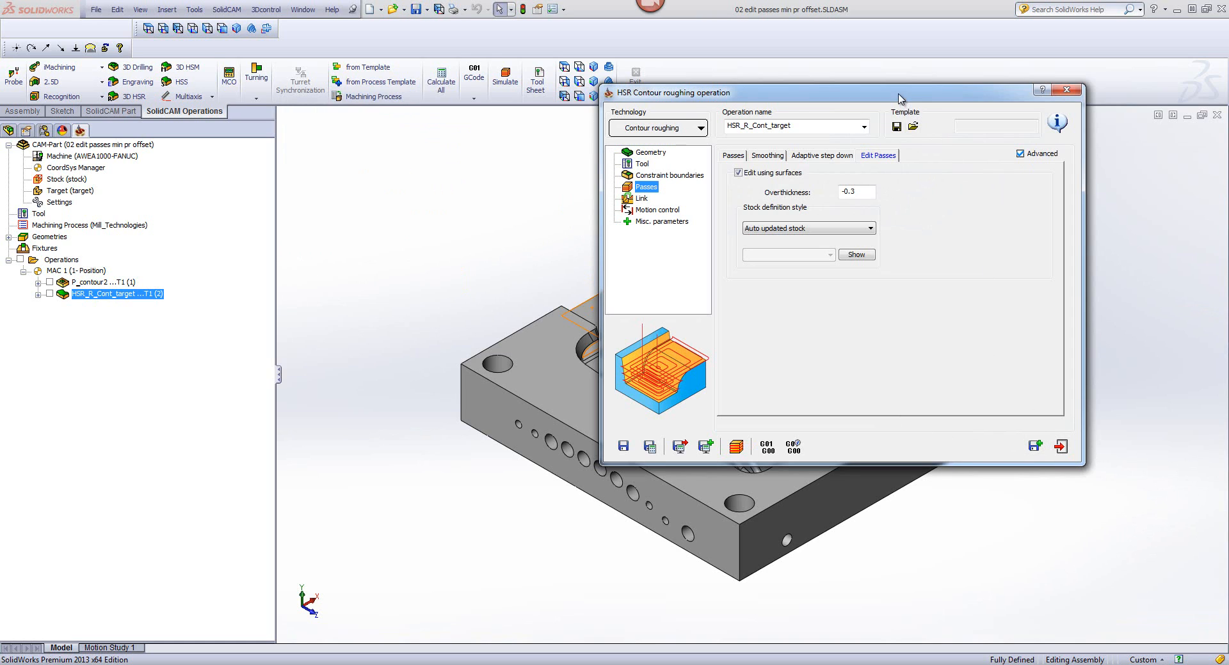
Step: Edit the passes by Target geometry with an overthickness of 7, save and calculate the operation, and exit it
drag(902, 93, 982, 67)
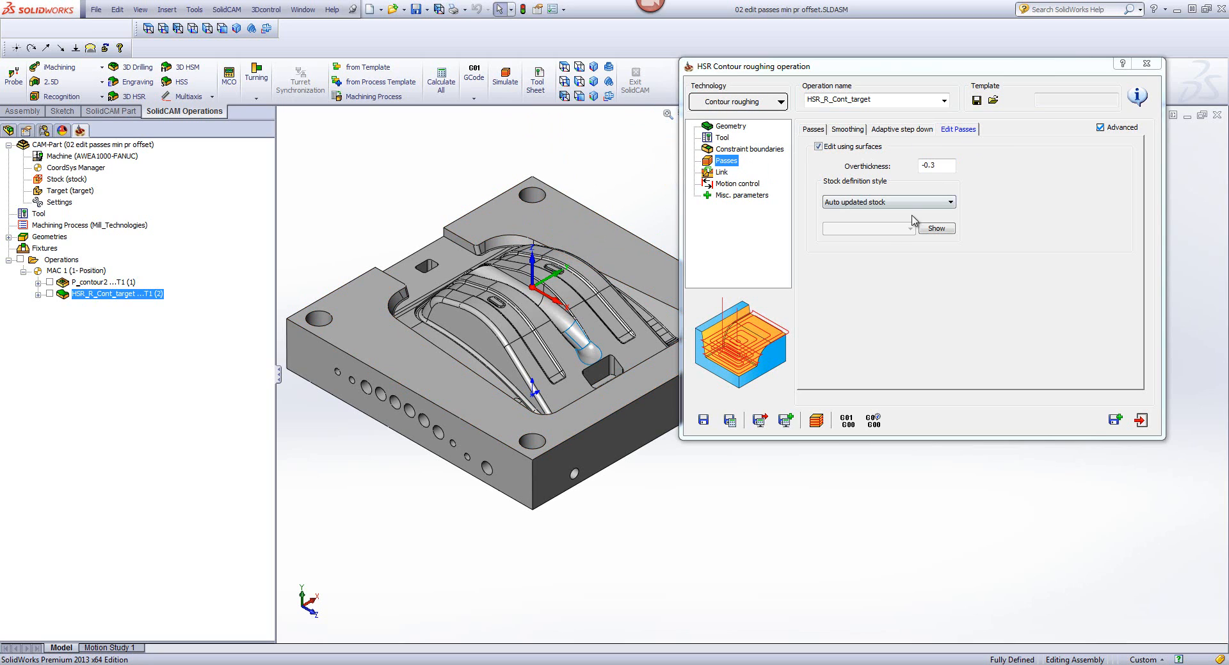
click(867, 203)
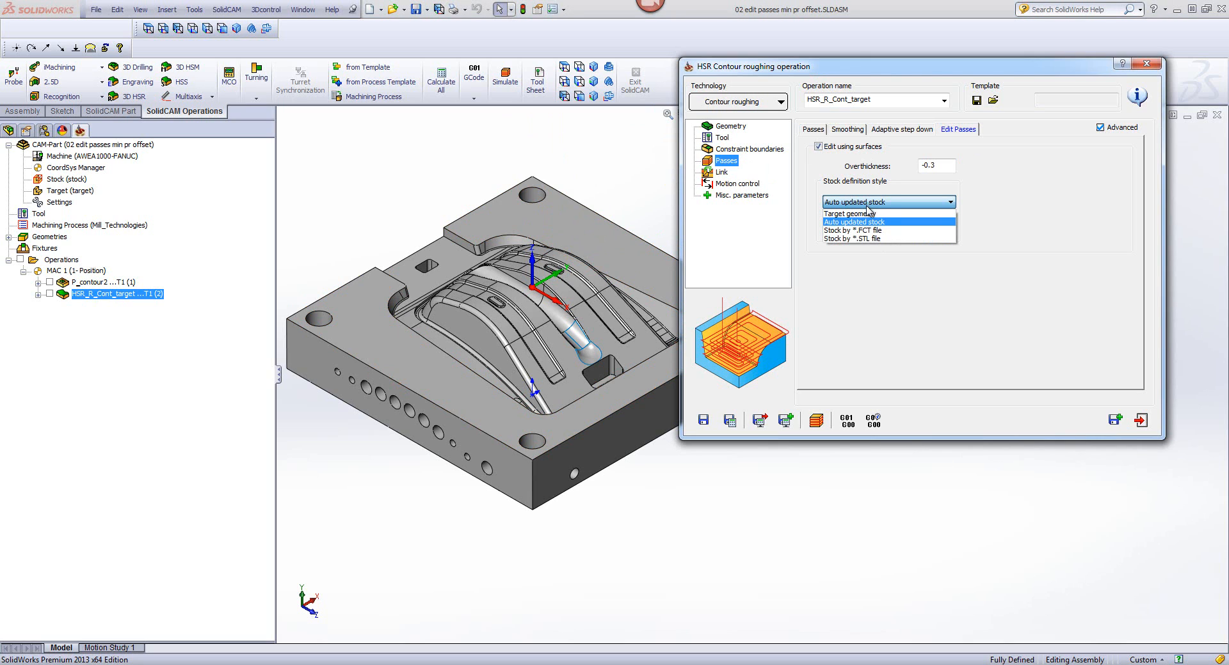
click(857, 213)
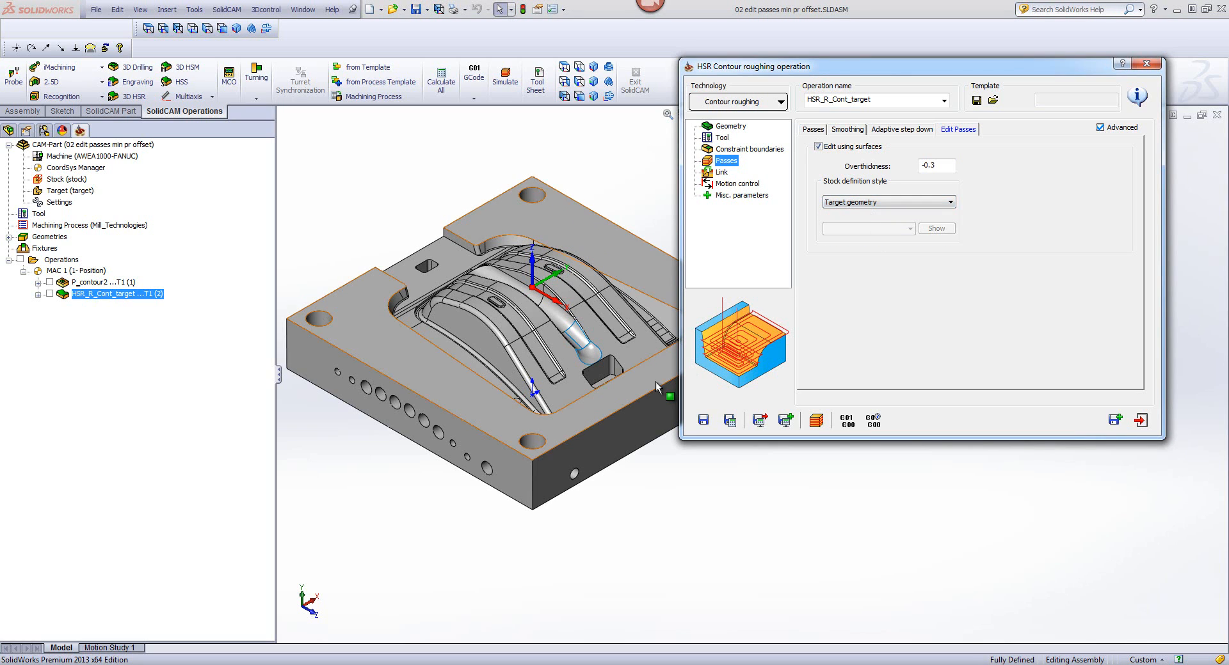
drag(940, 165, 828, 172)
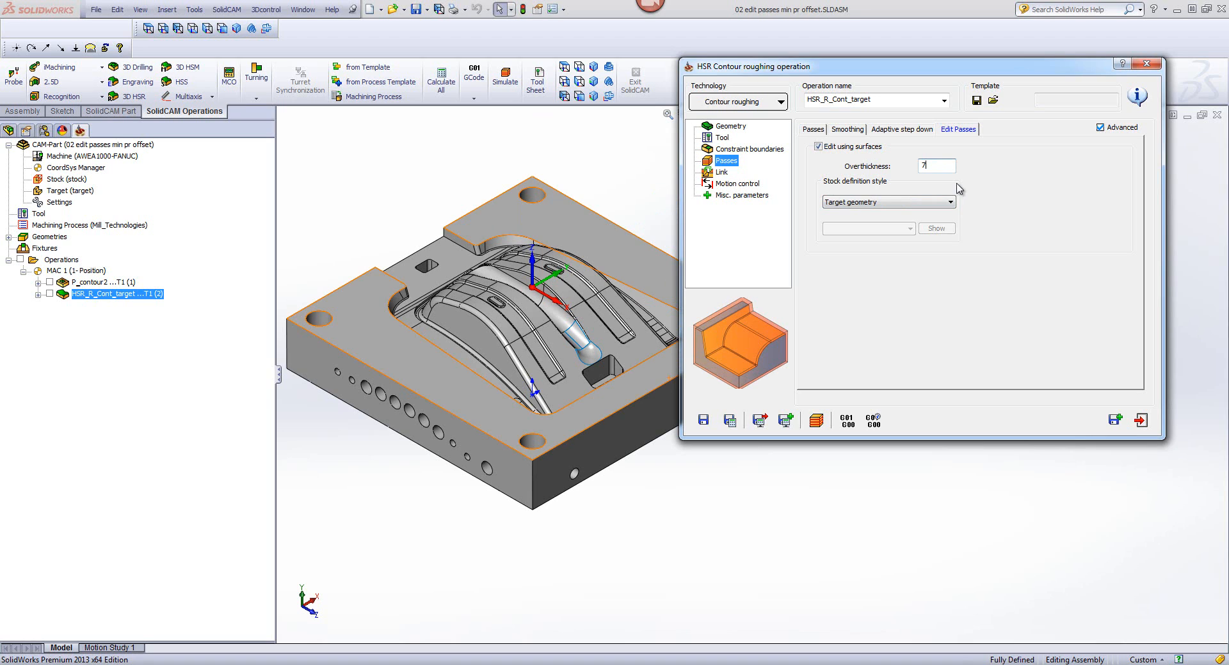
click(729, 420)
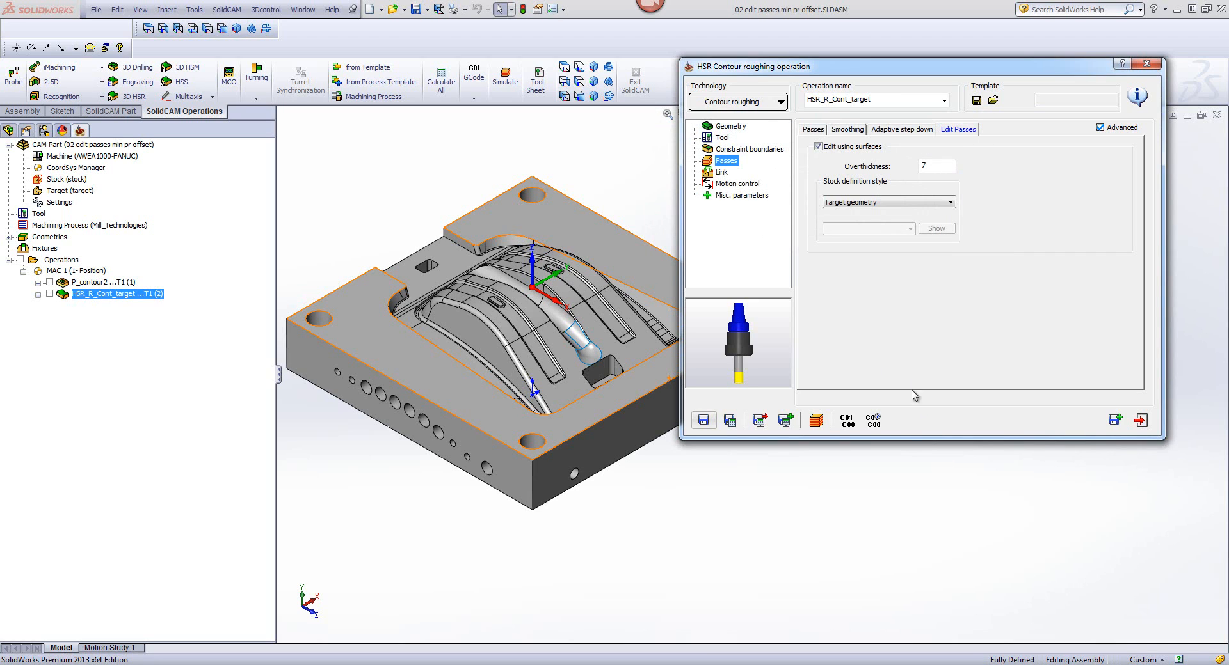
click(1140, 421)
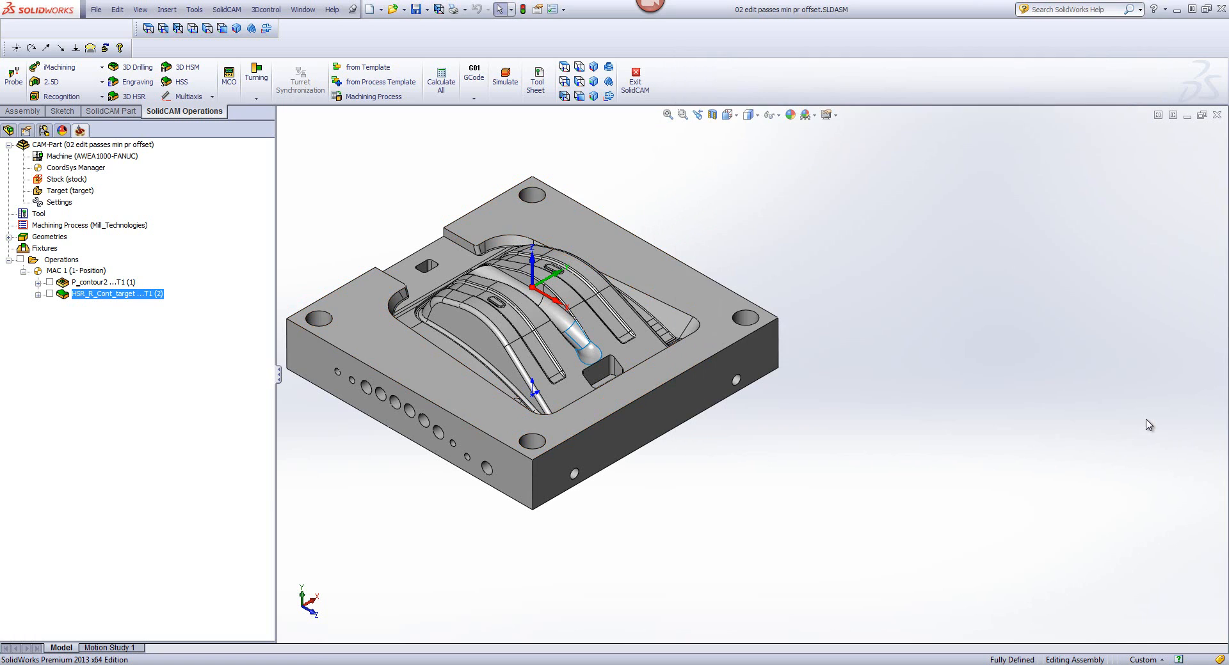
Step: Suppress the P_contour2 operation and switch the CAM-Part stock to stock1, defined by the rough.stl file
right_click(96, 284)
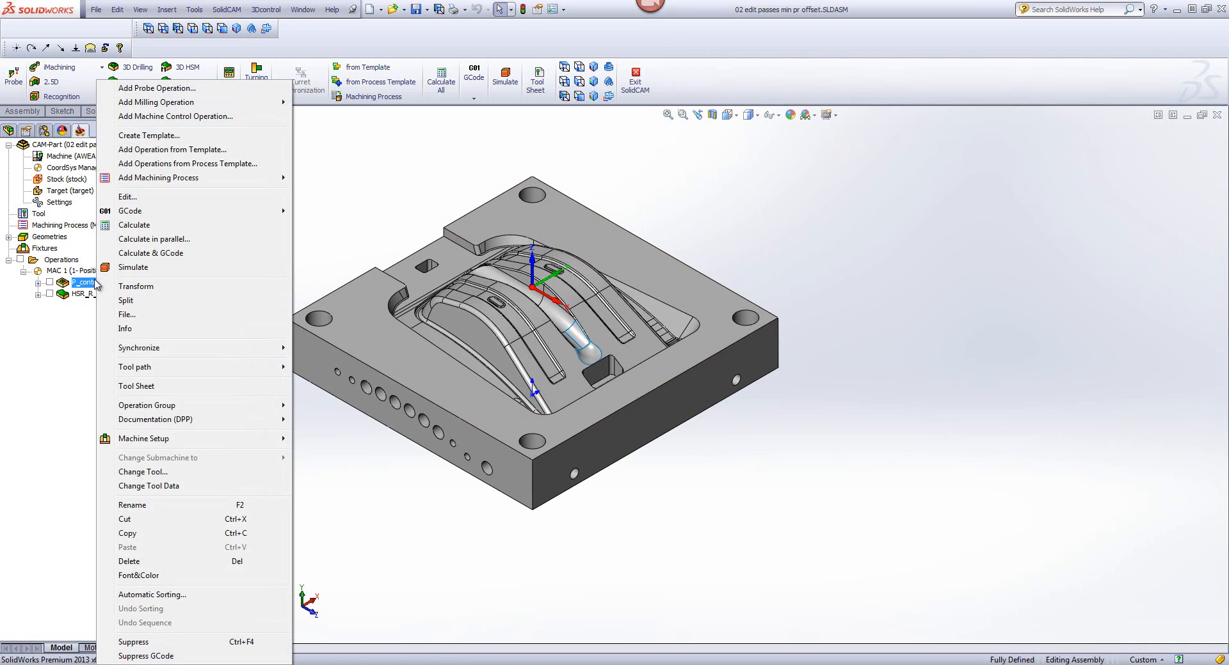
click(134, 642)
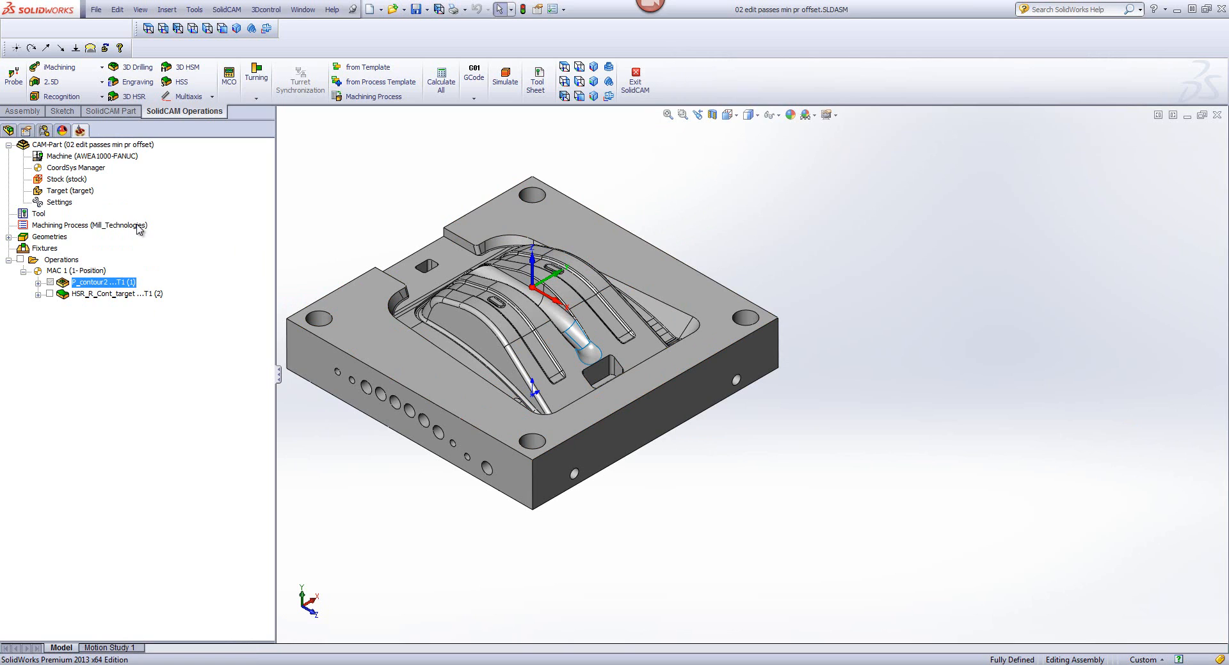
right_click(71, 181)
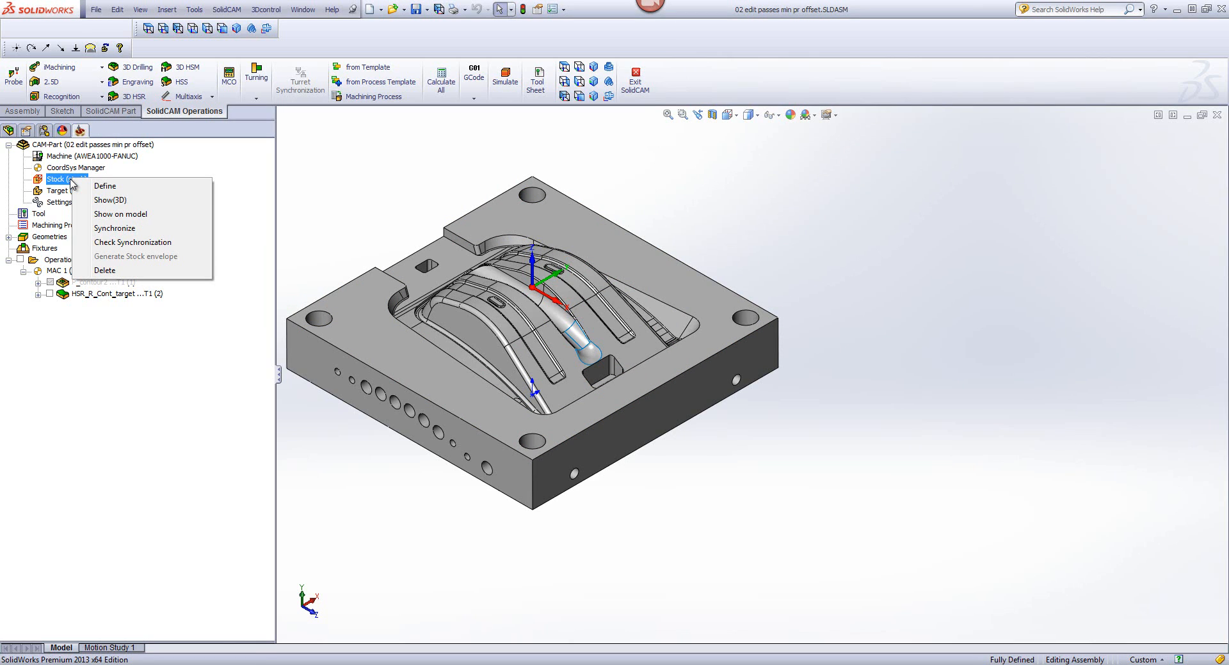
click(104, 186)
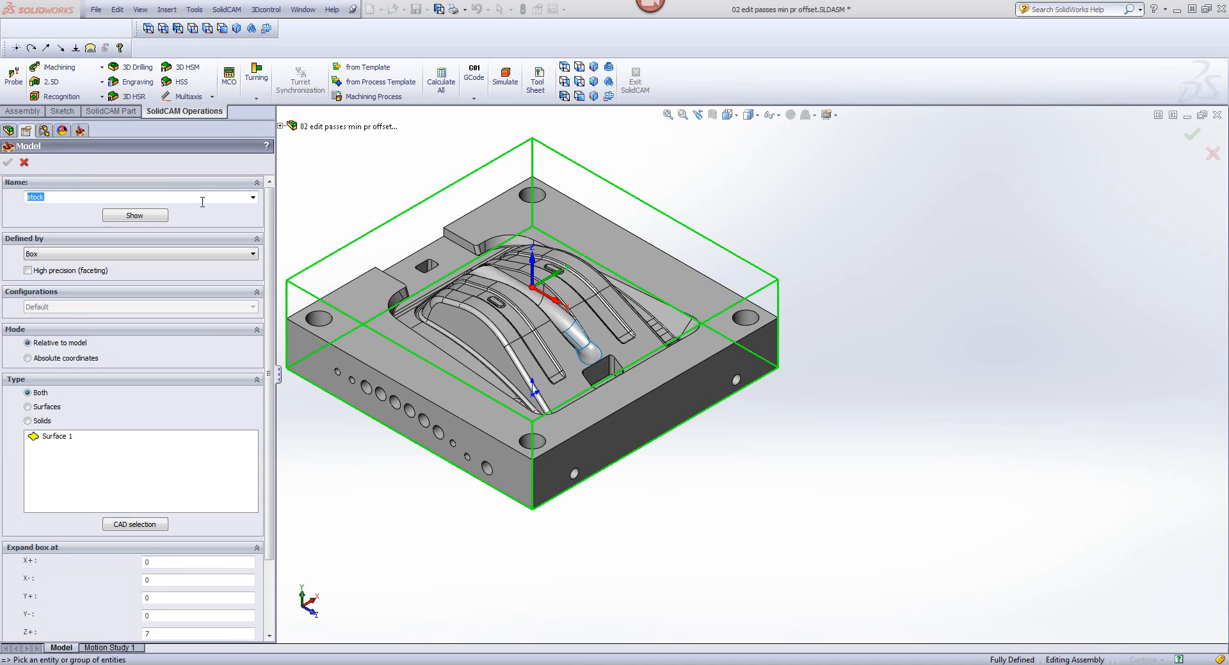
click(254, 199)
click(232, 216)
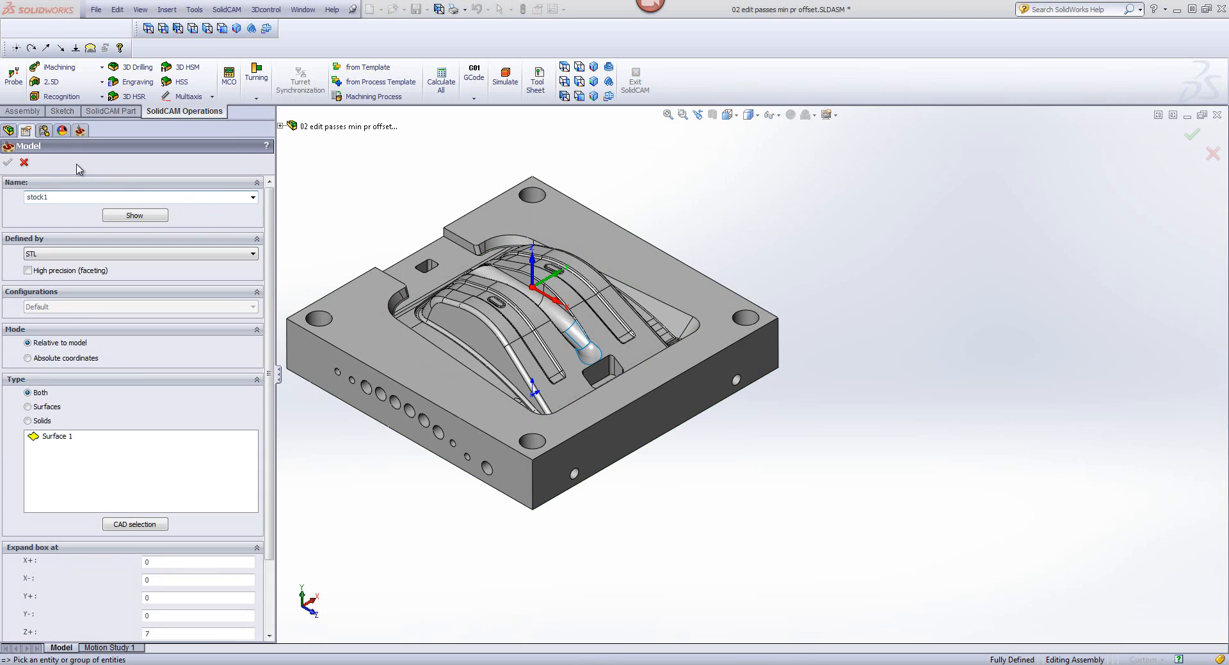
click(23, 164)
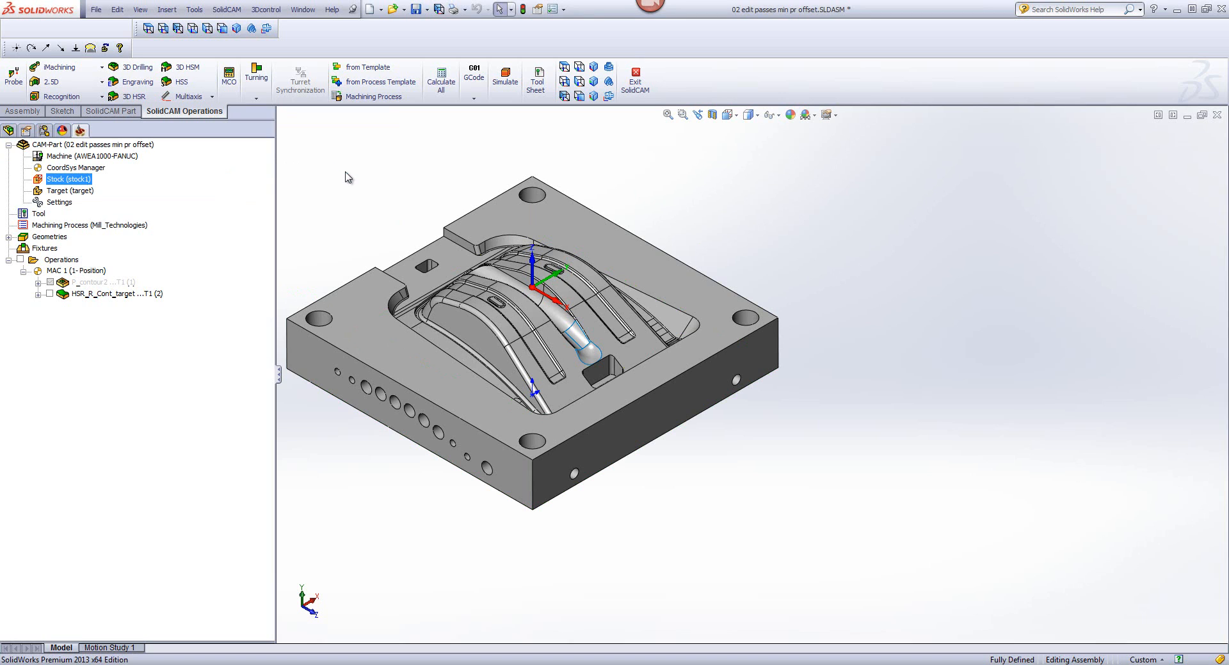
Step: Simulate HSR_R_Cont_target in SolidVerify on the STL stock, decline further crash checking, and exit the simulation
click(77, 296)
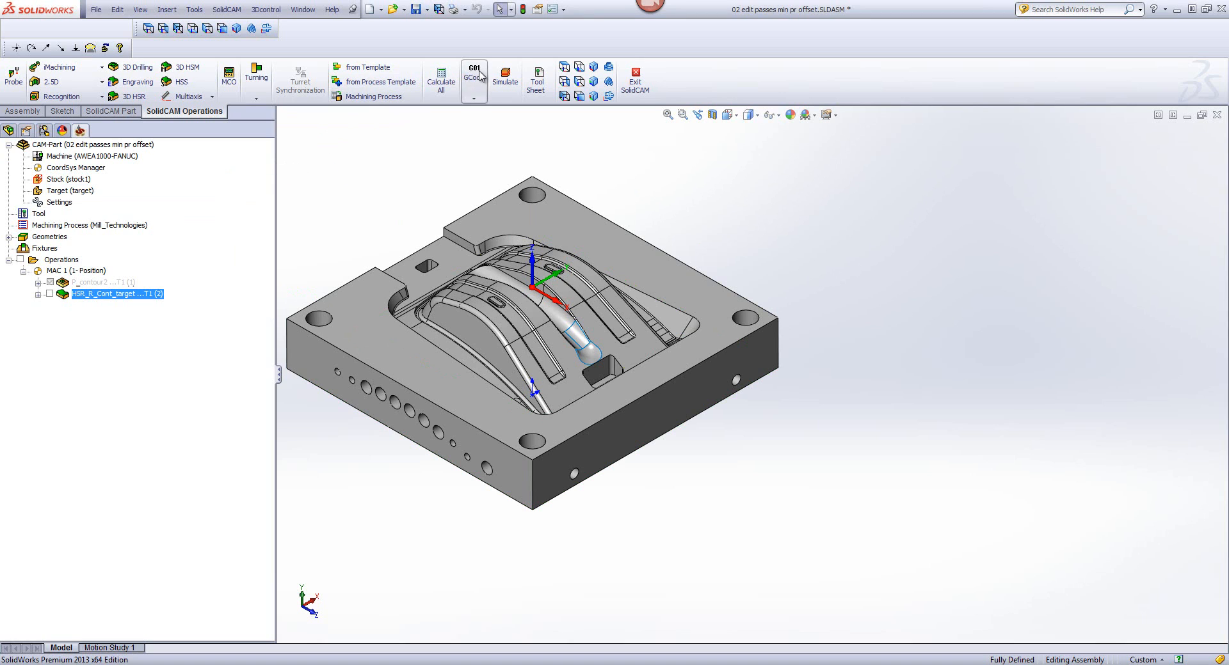
click(502, 76)
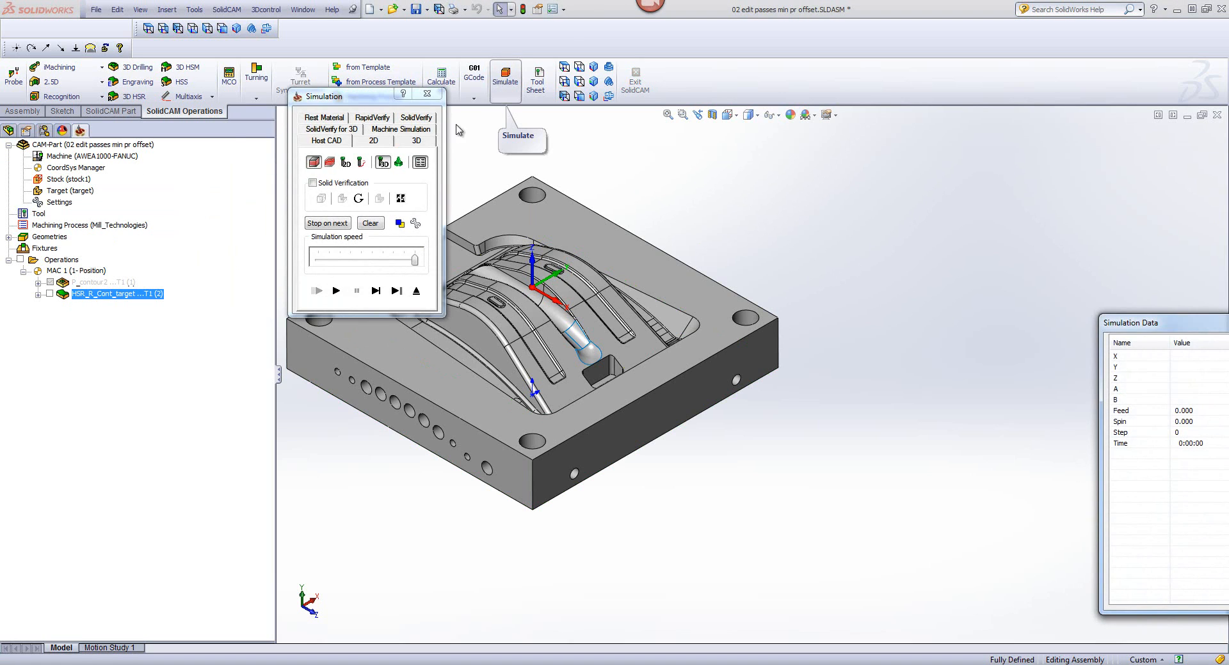
click(415, 118)
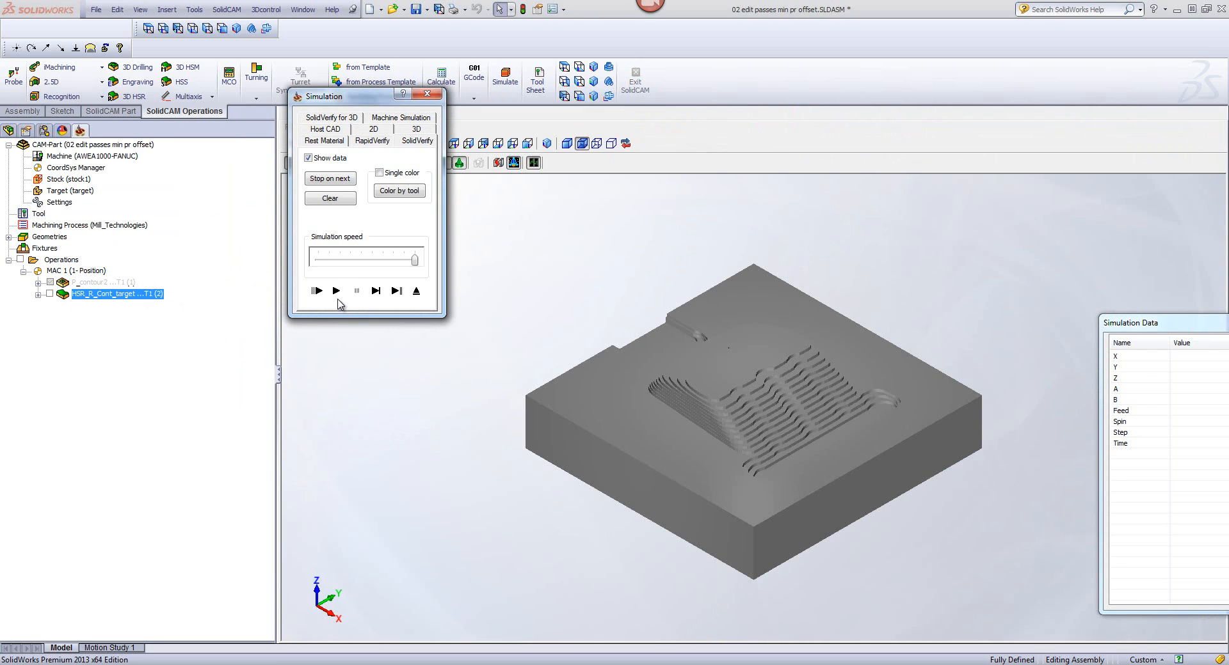
click(336, 291)
click(356, 291)
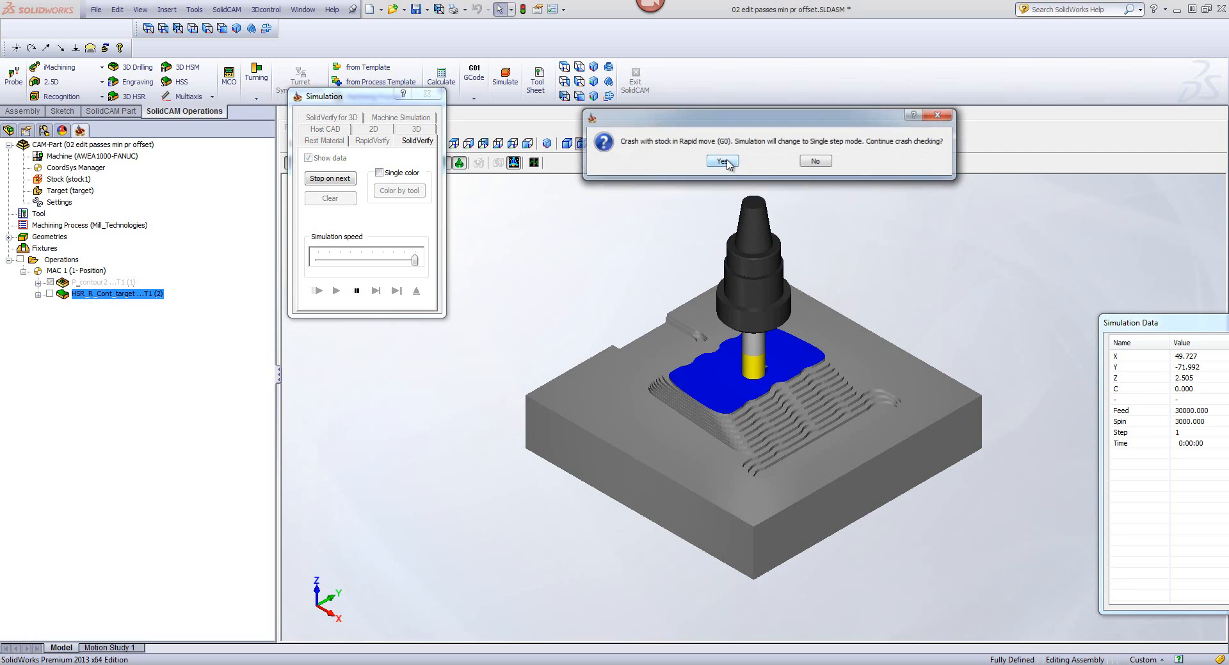
click(812, 160)
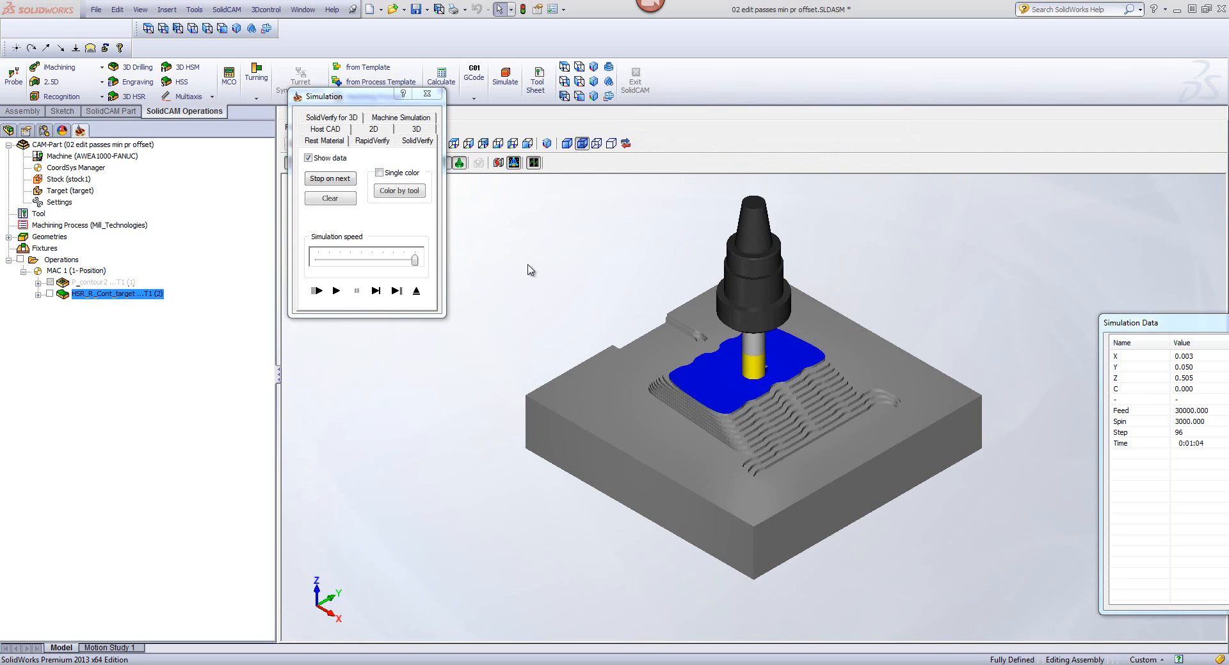
click(416, 291)
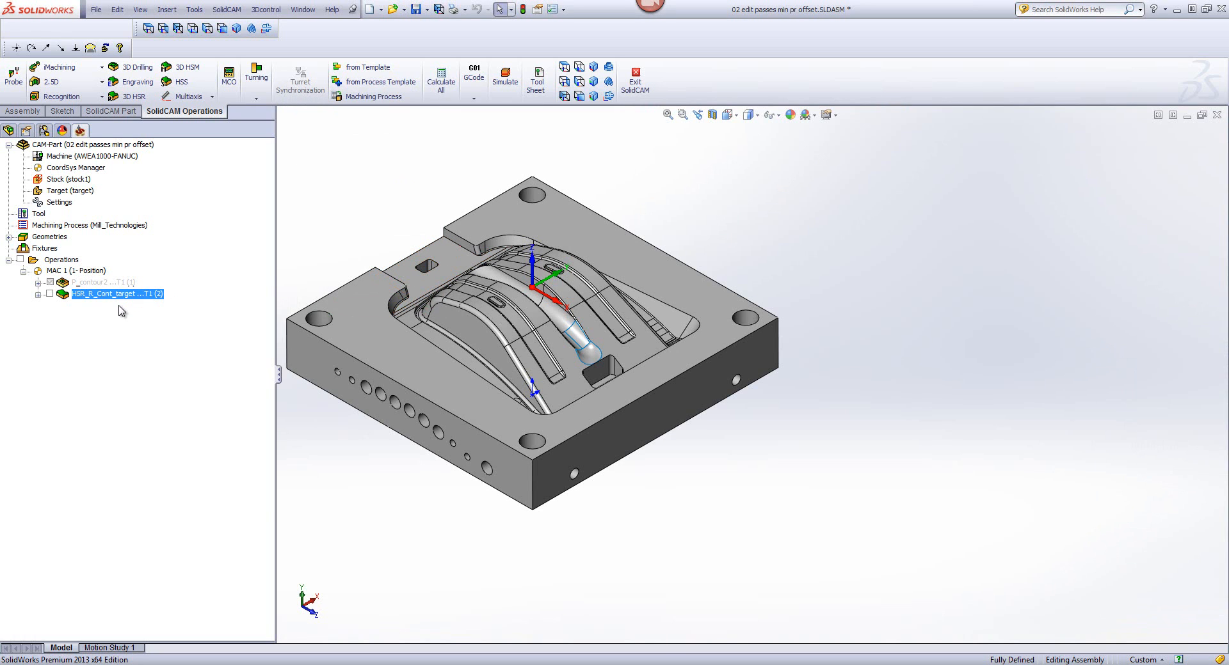
Step: Set the Z-Top limit of the HSR_R_Cont_target passes to 7.5, and save and calculate the operation
double_click(117, 299)
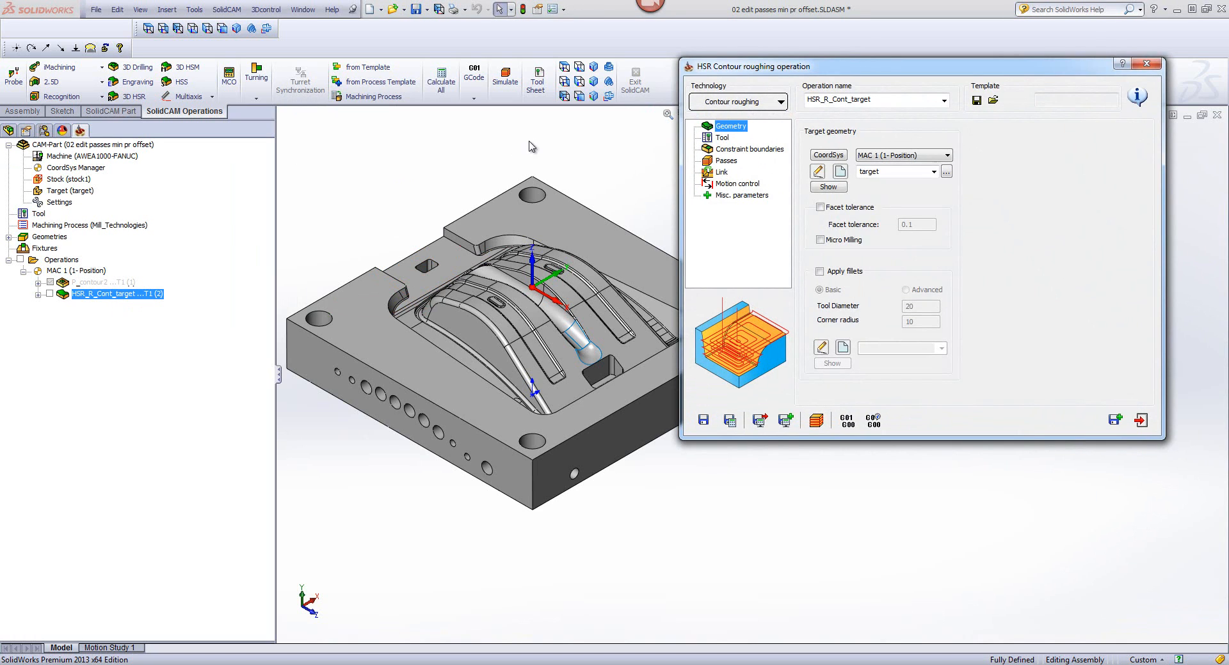
click(725, 161)
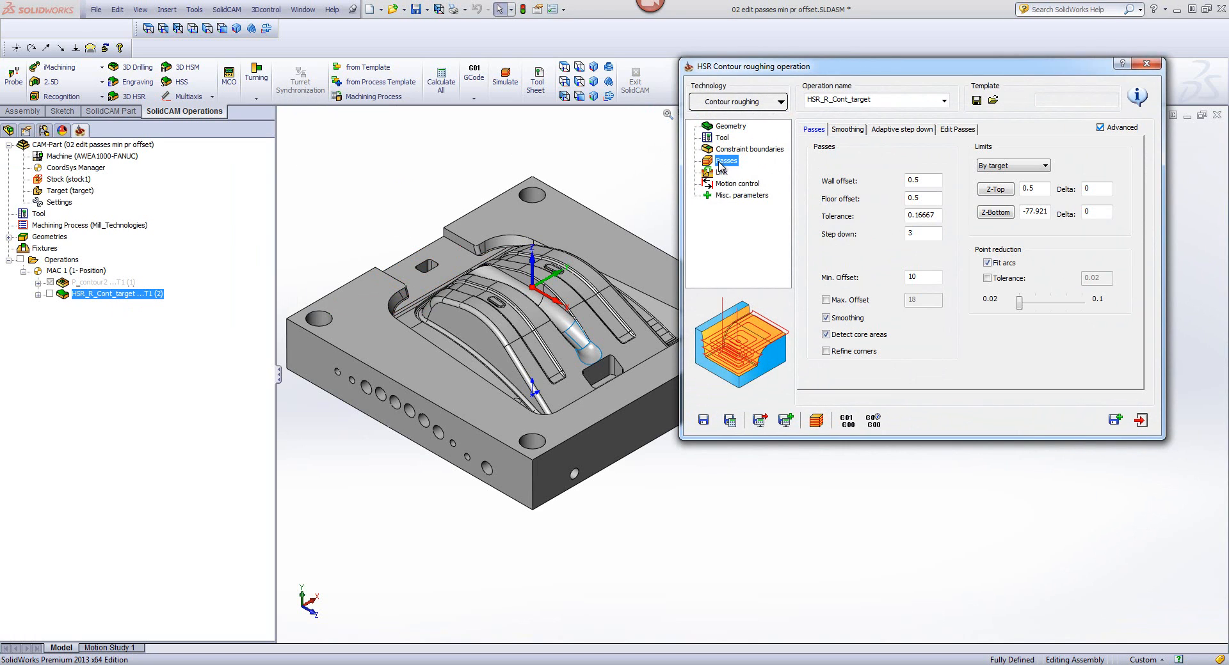
click(1041, 187)
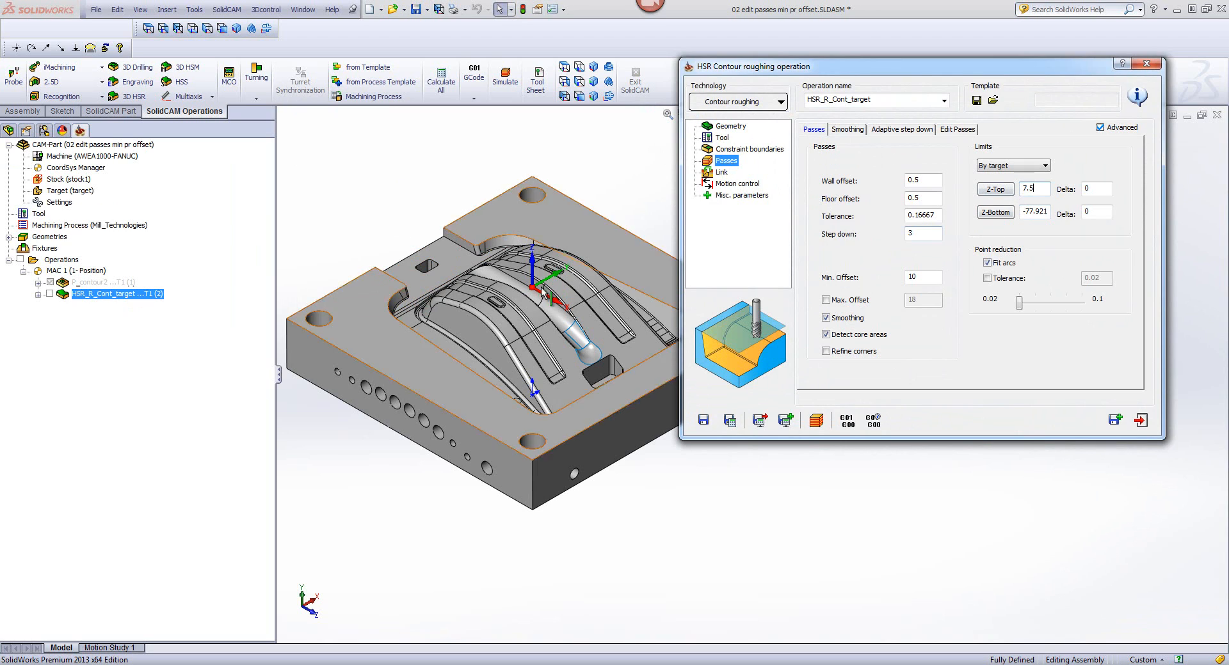
click(729, 421)
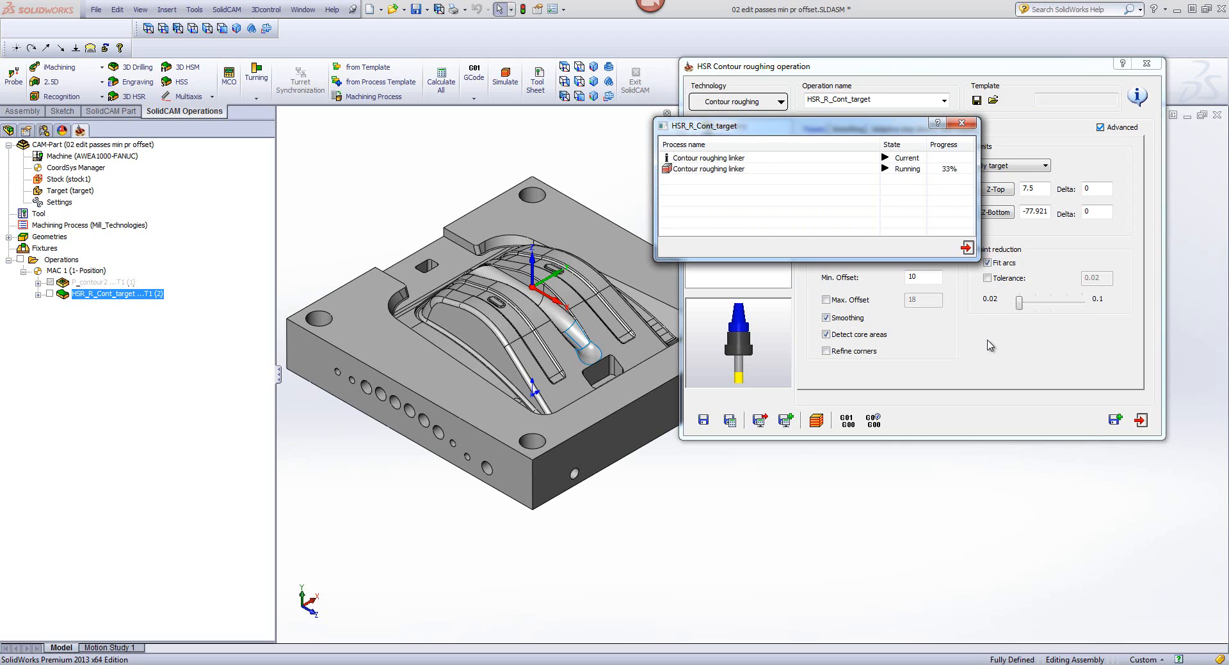
Step: Simulate HSR_R_Cont_target in SolidVerify at reduced speed on the STL stock, and pause it partway through the cut
click(816, 421)
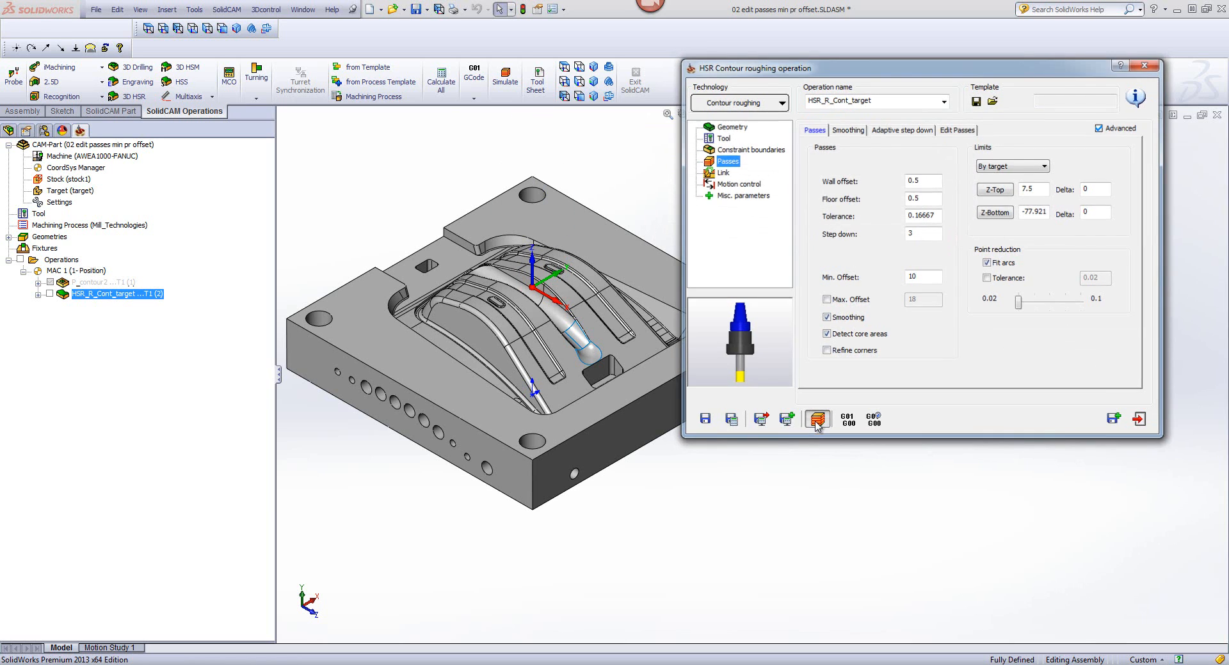
click(416, 118)
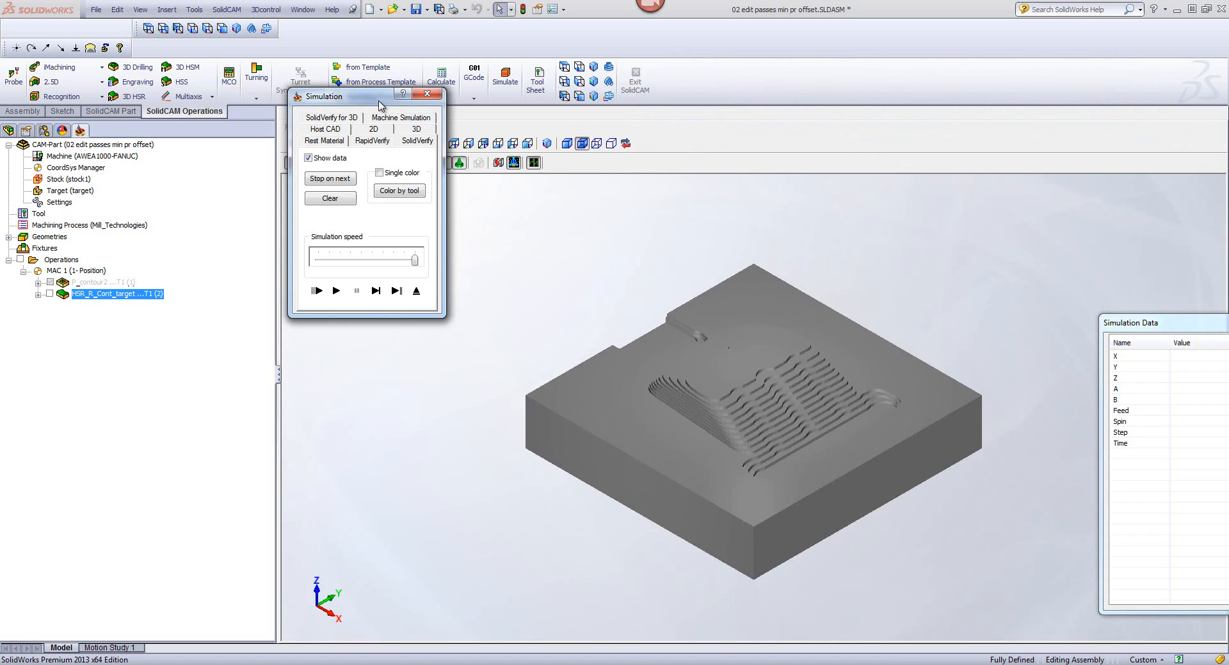
click(357, 261)
click(336, 291)
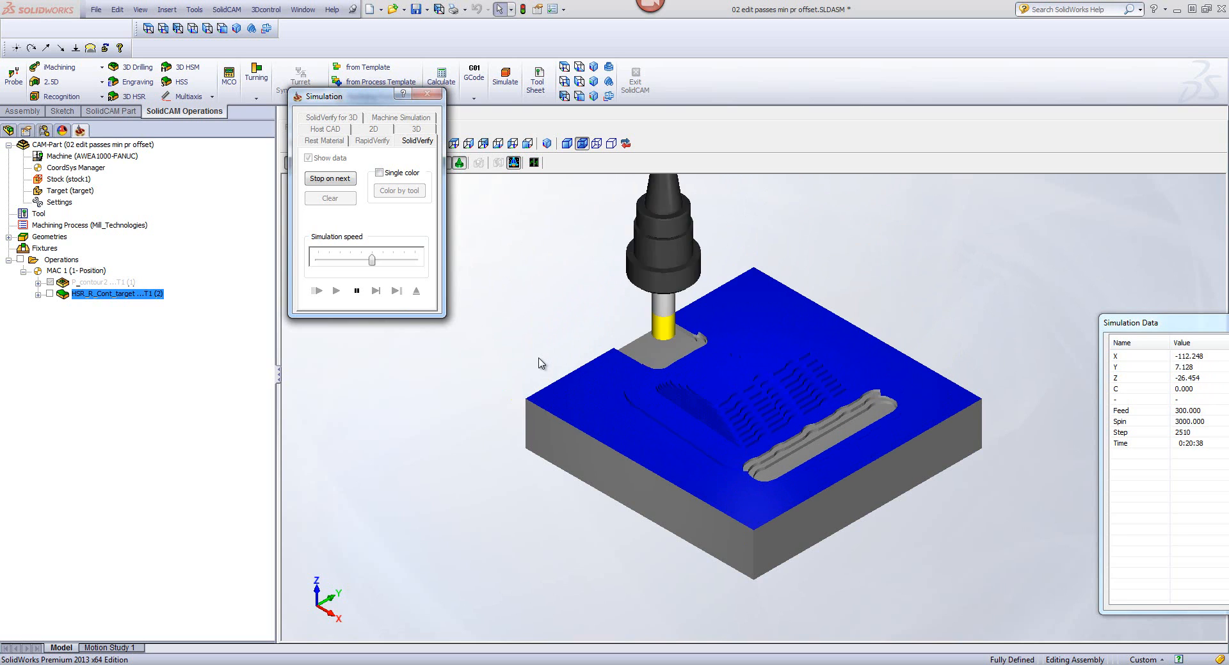
click(356, 291)
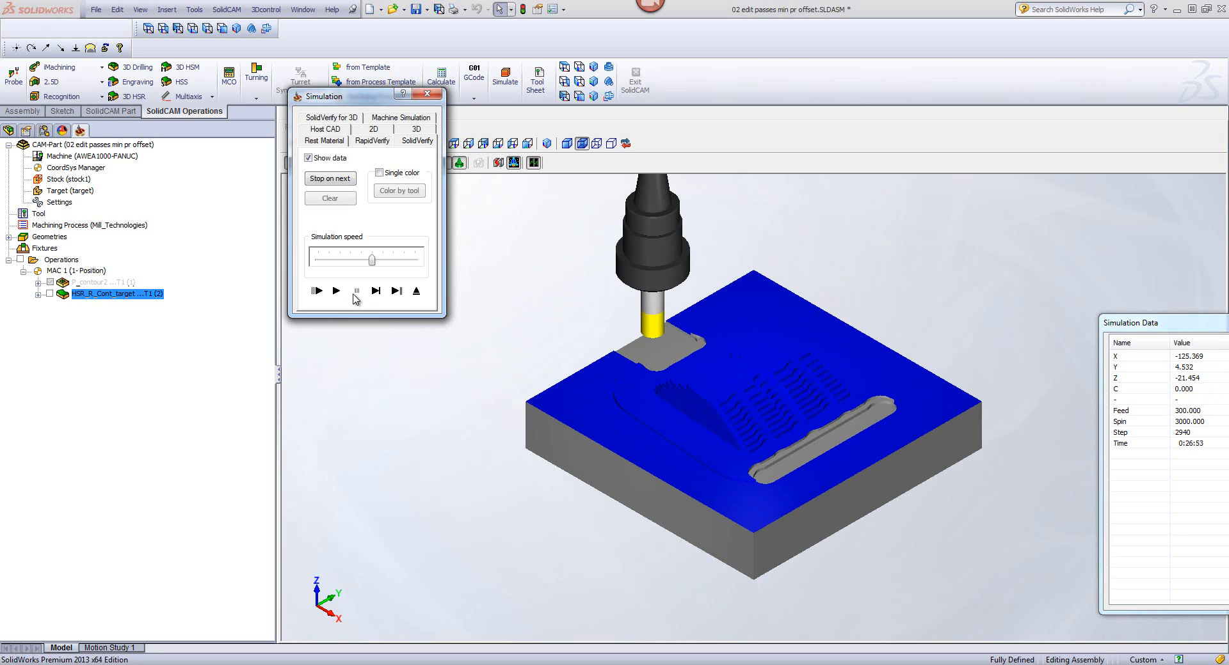
Step: Play the HSR_R_Cont_target toolpath in Host CAD simulation at maximum speed, inspect the passes around the part's side, and exit the simulation and operation
click(334, 131)
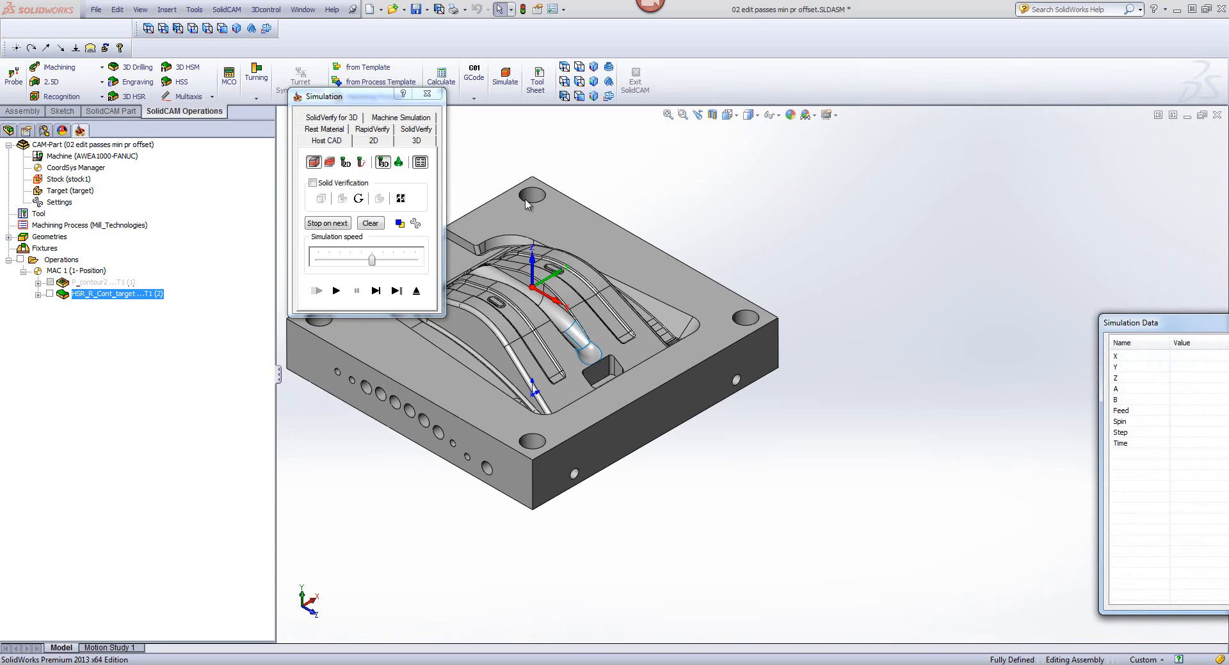
click(600, 68)
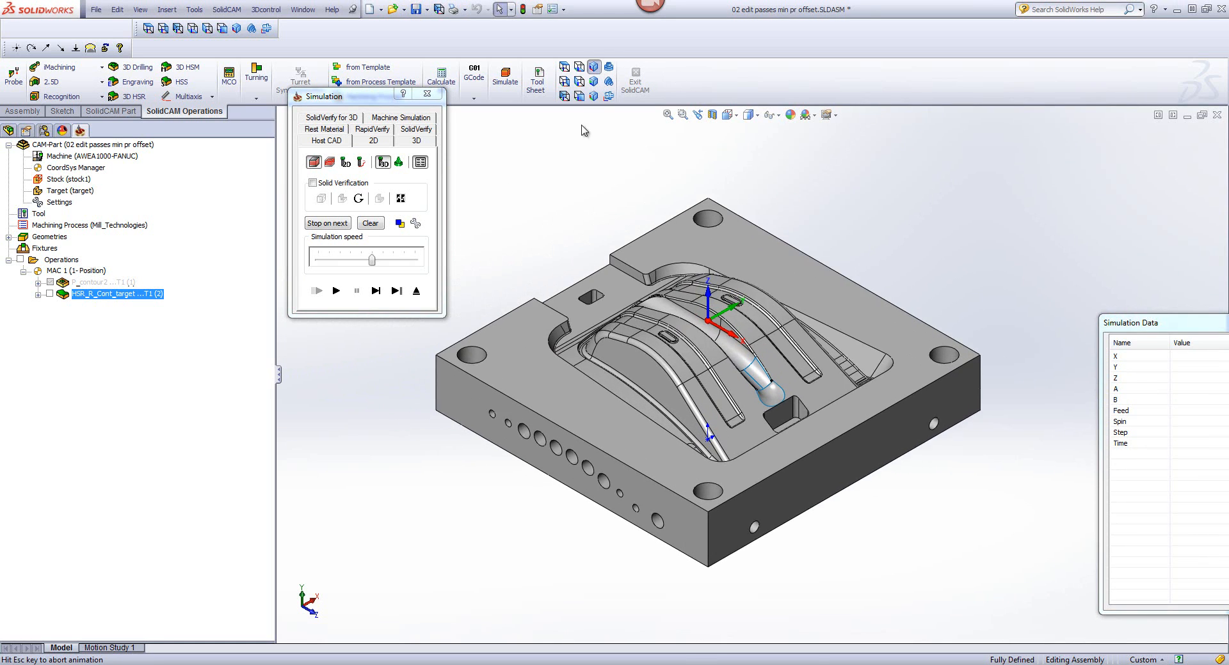
click(348, 293)
click(335, 291)
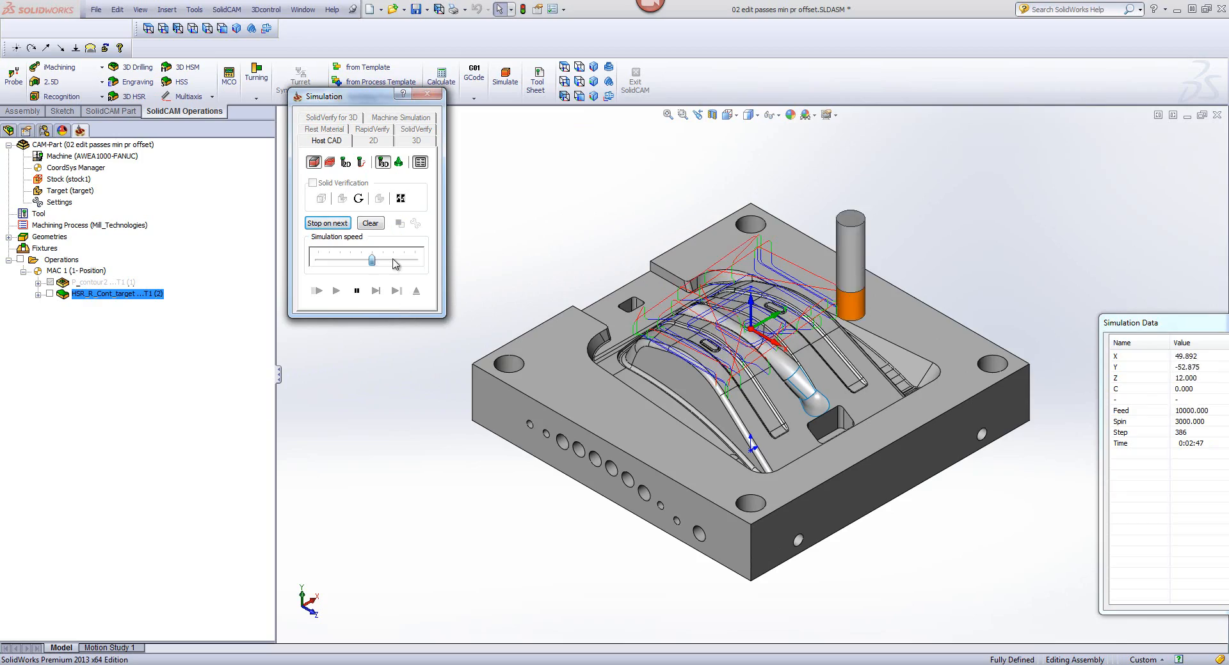
drag(372, 259, 415, 259)
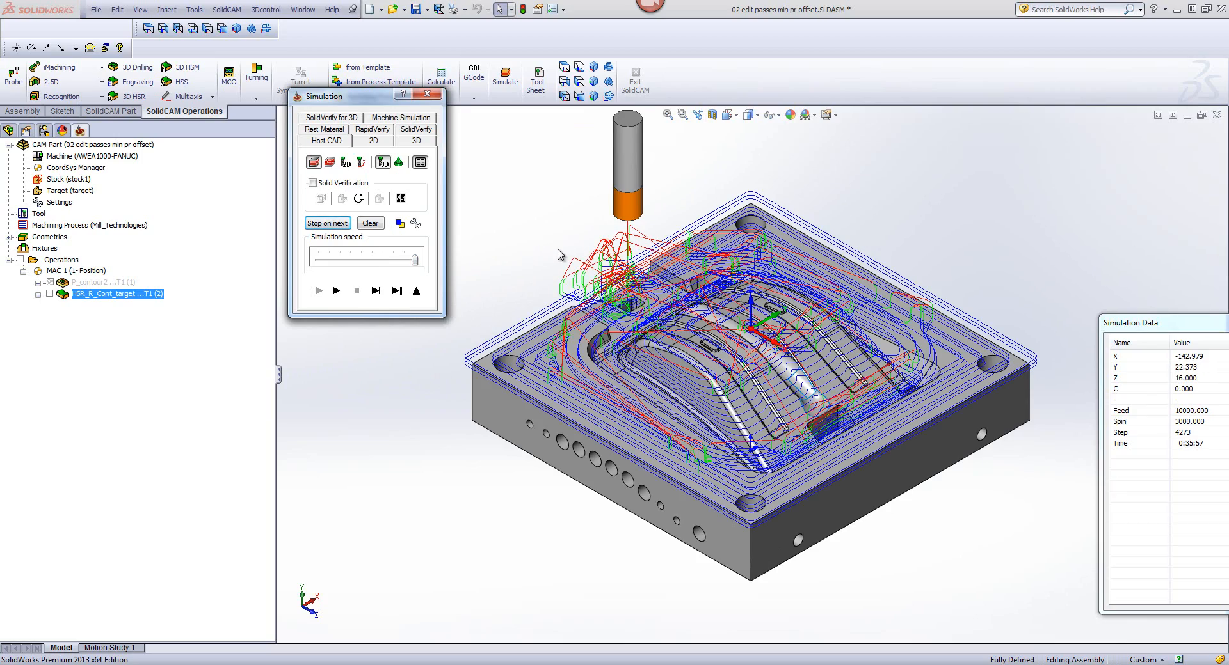
middle_drag(559, 255, 934, 355)
scroll(971, 441, down, 7)
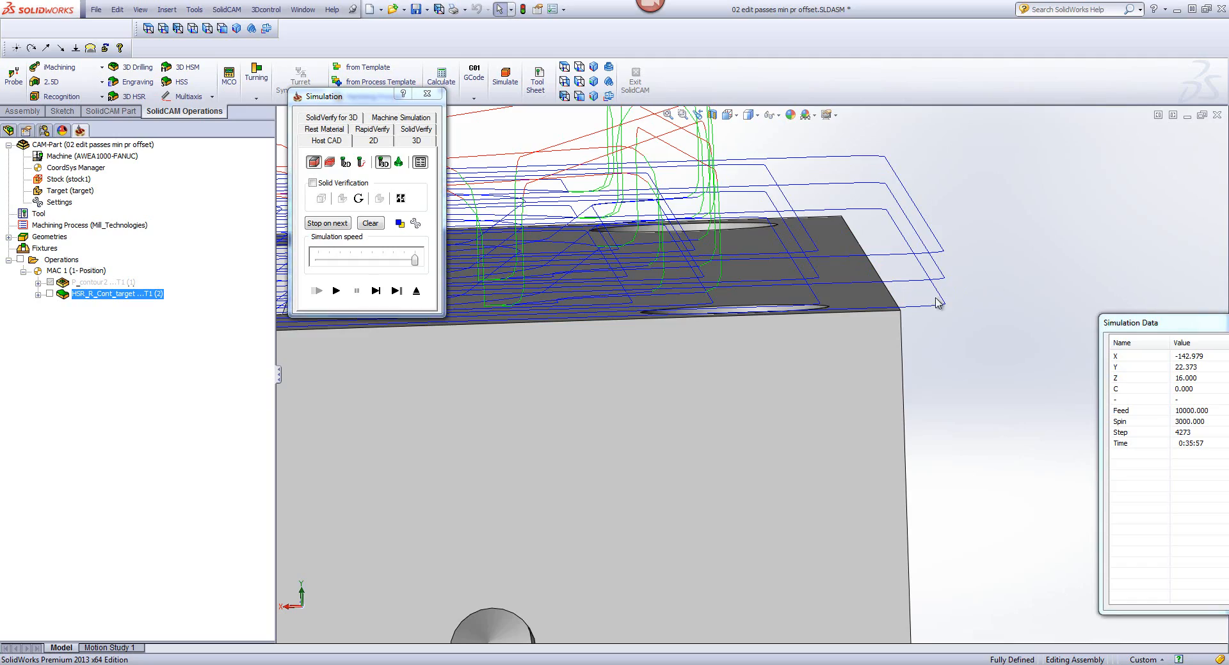
middle_drag(890, 283, 1042, 254)
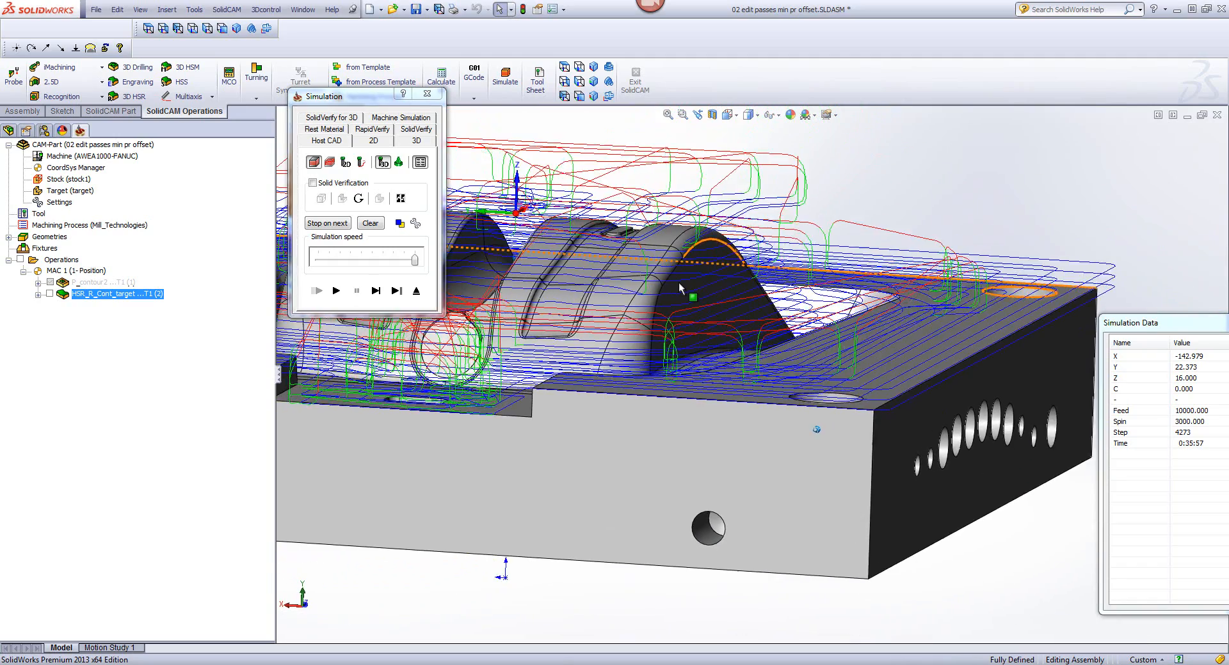
click(417, 290)
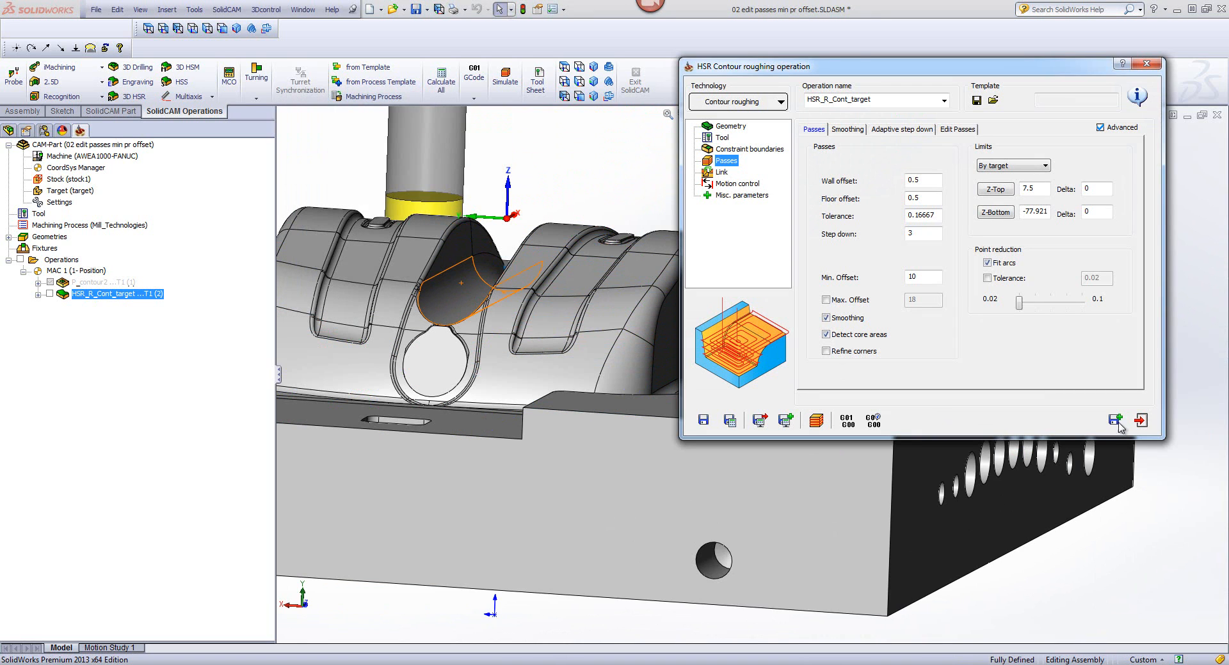
click(1116, 421)
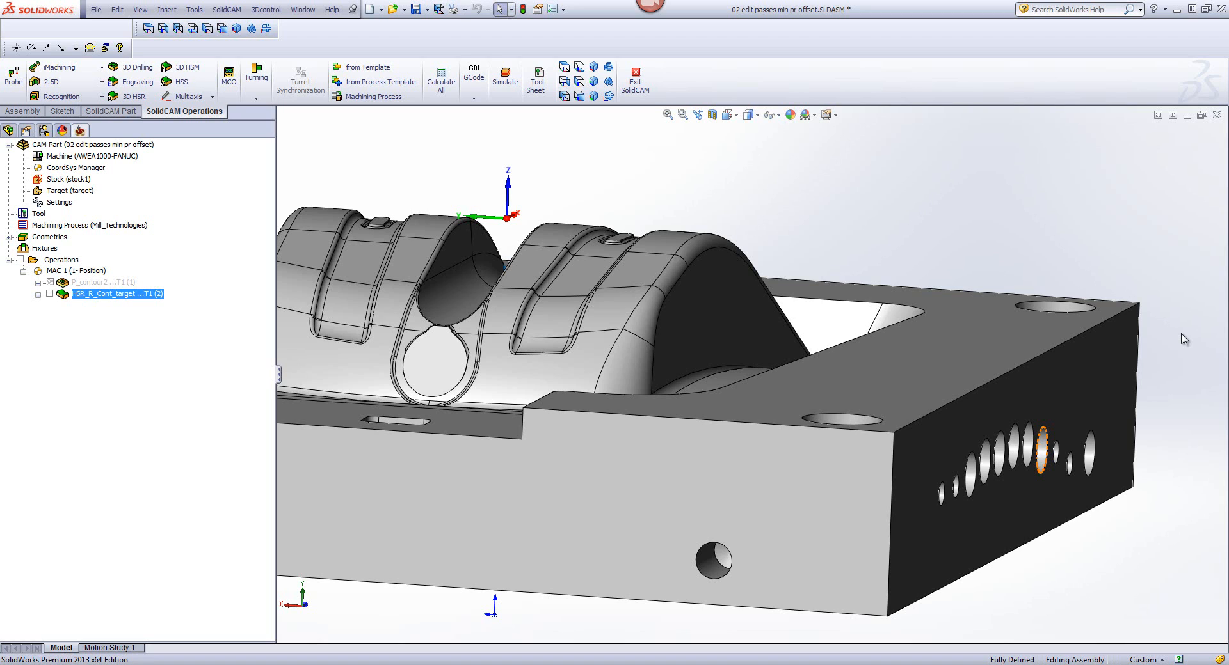
Step: Duplicate the HSR_R_Cont_target operation and change the copy's technology to Rest roughing
double_click(78, 294)
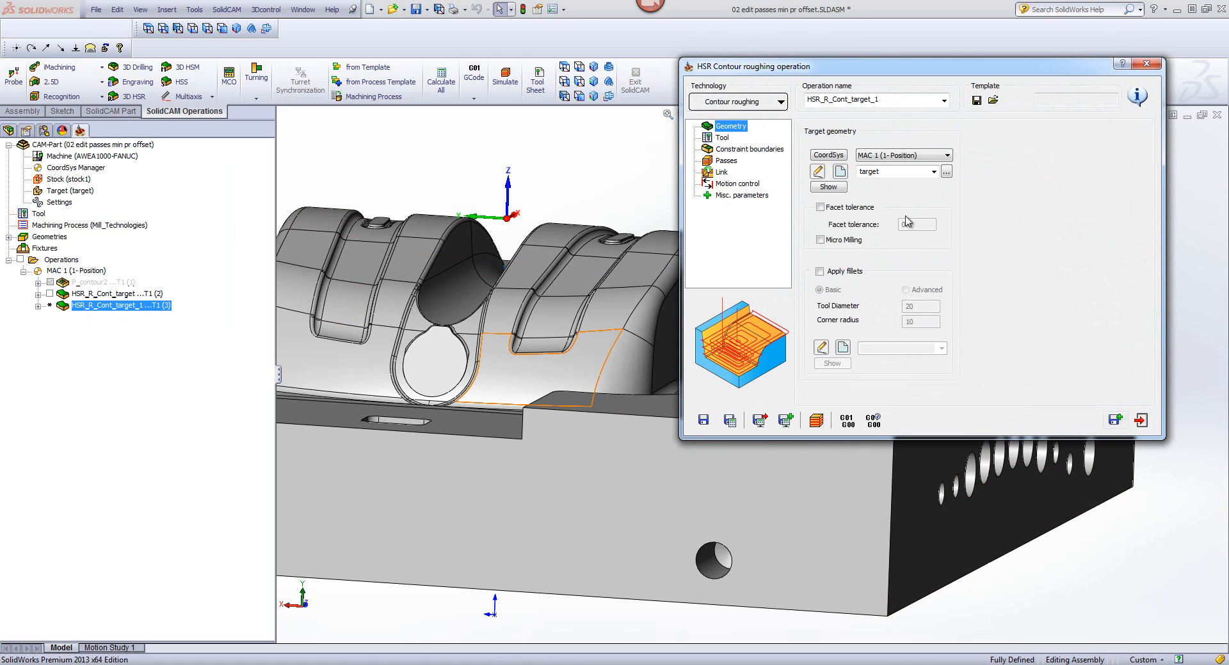
click(719, 103)
click(742, 169)
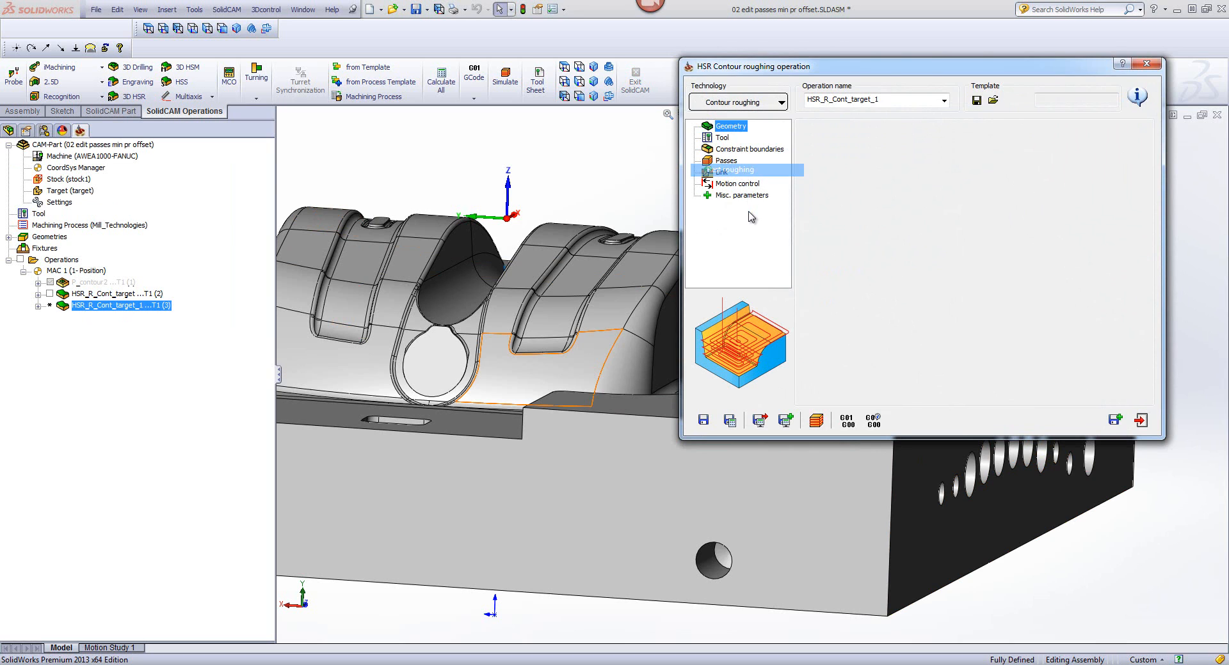
Step: Assign tool number 2, the 12 mm end mill with a 2 mm corner radius, to the rest roughing operation
click(723, 138)
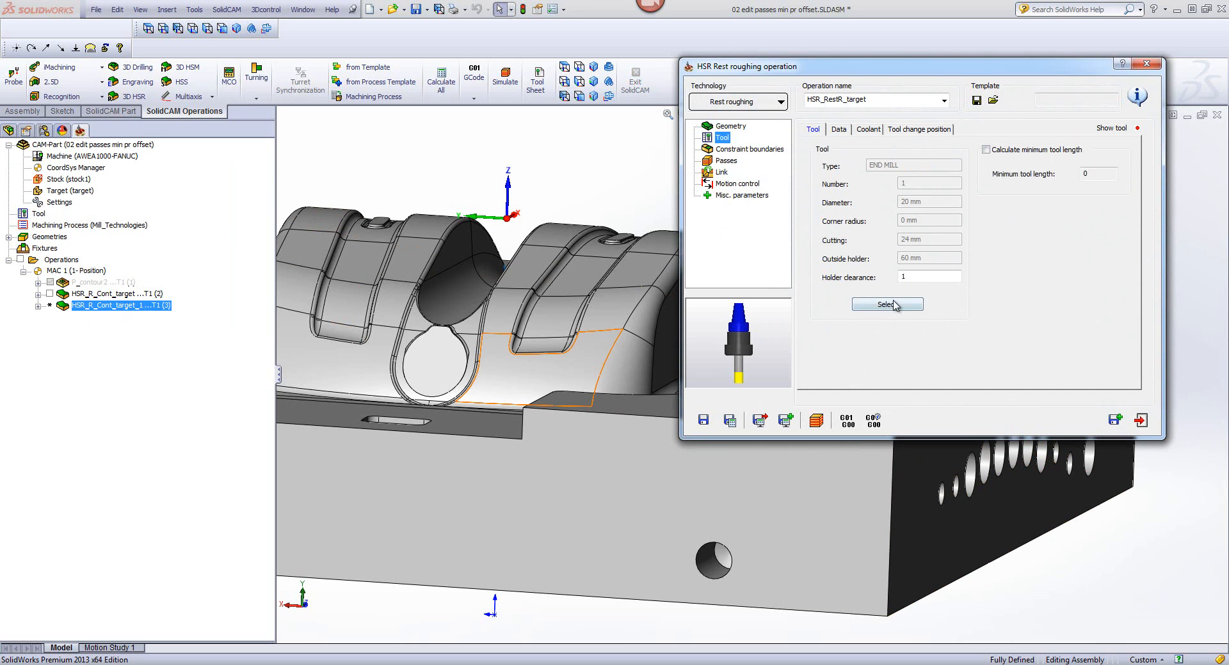
click(889, 305)
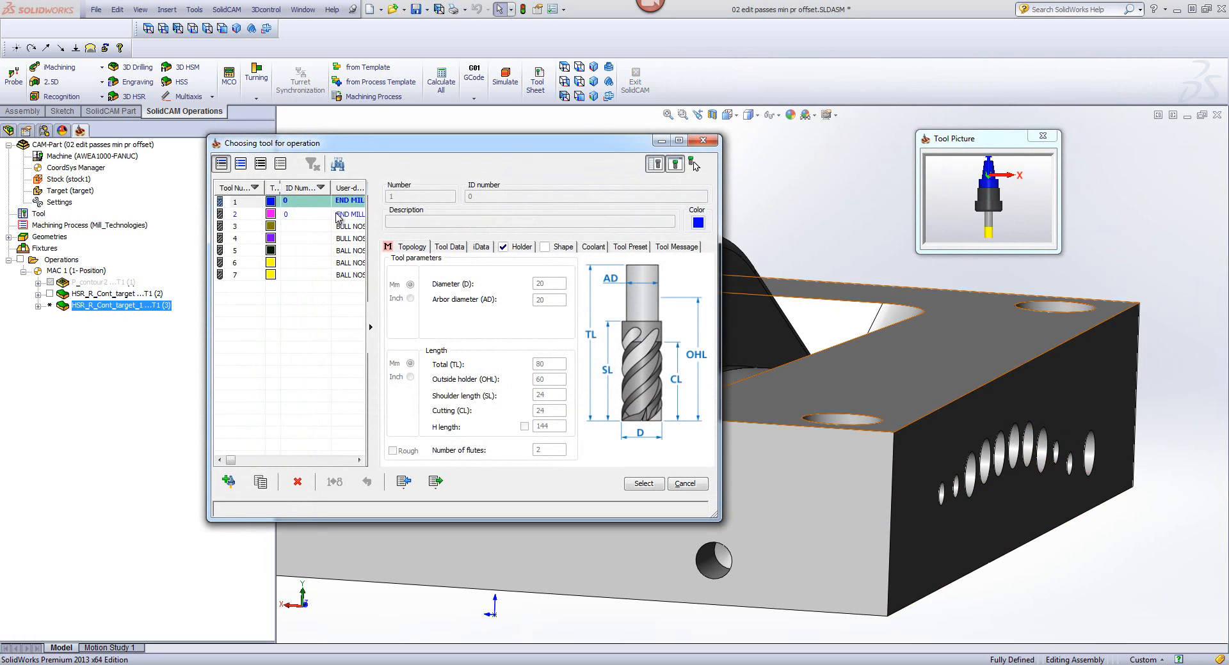
click(338, 216)
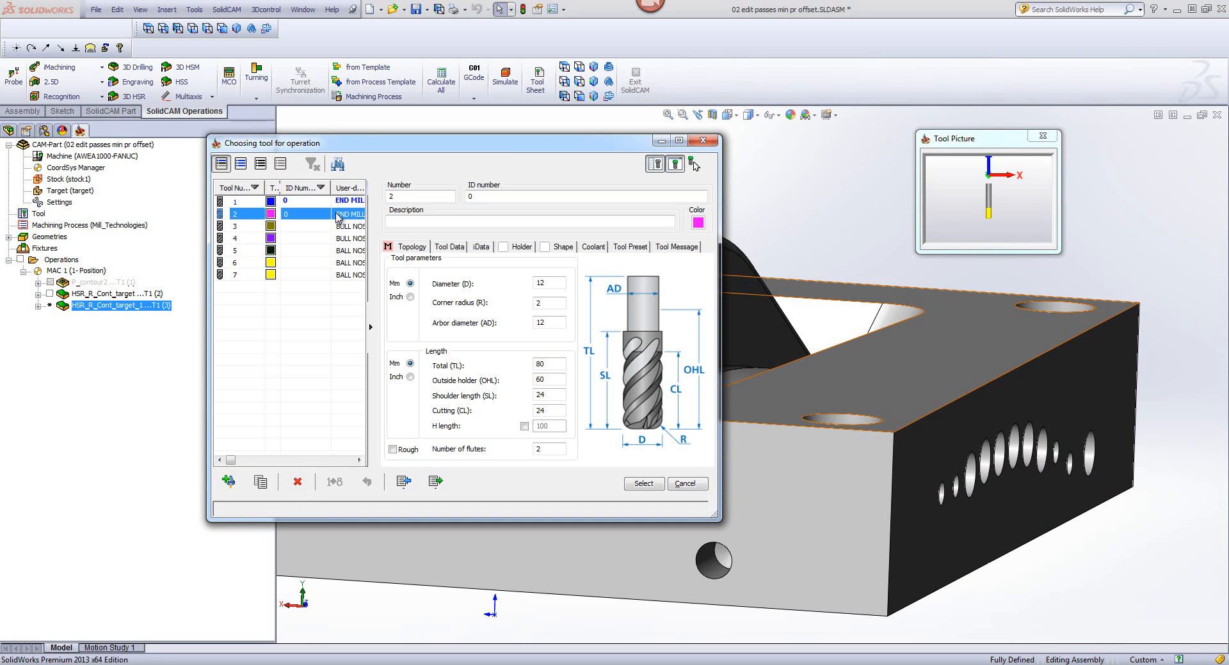
click(554, 282)
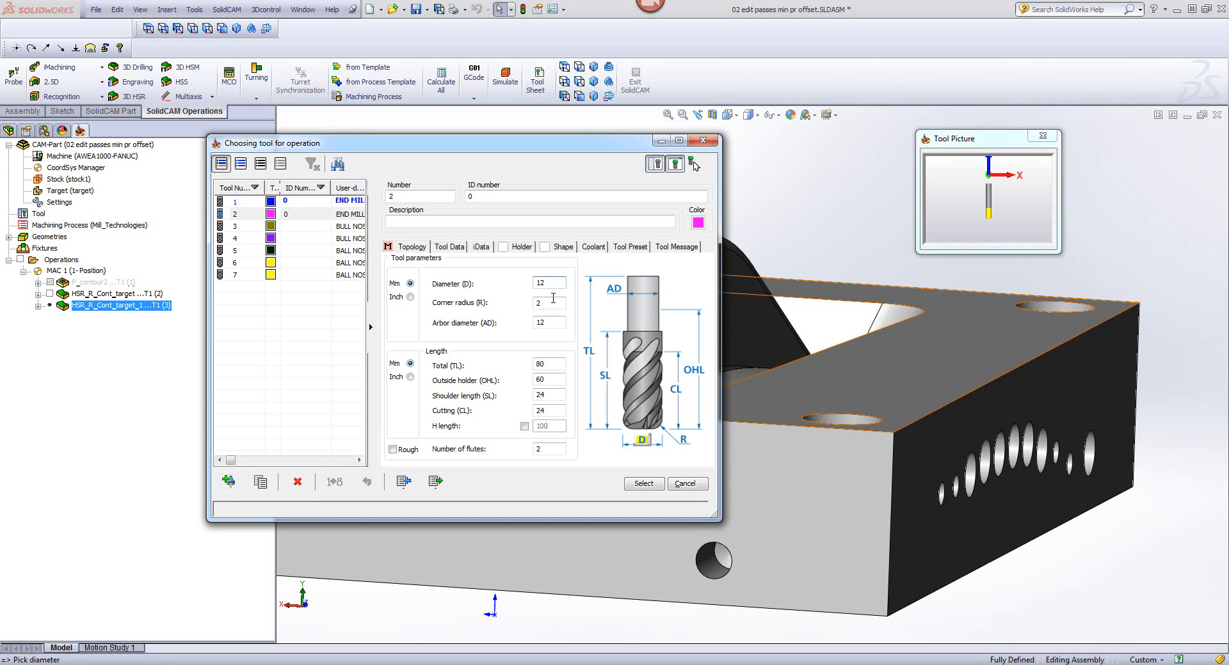
click(550, 303)
click(643, 484)
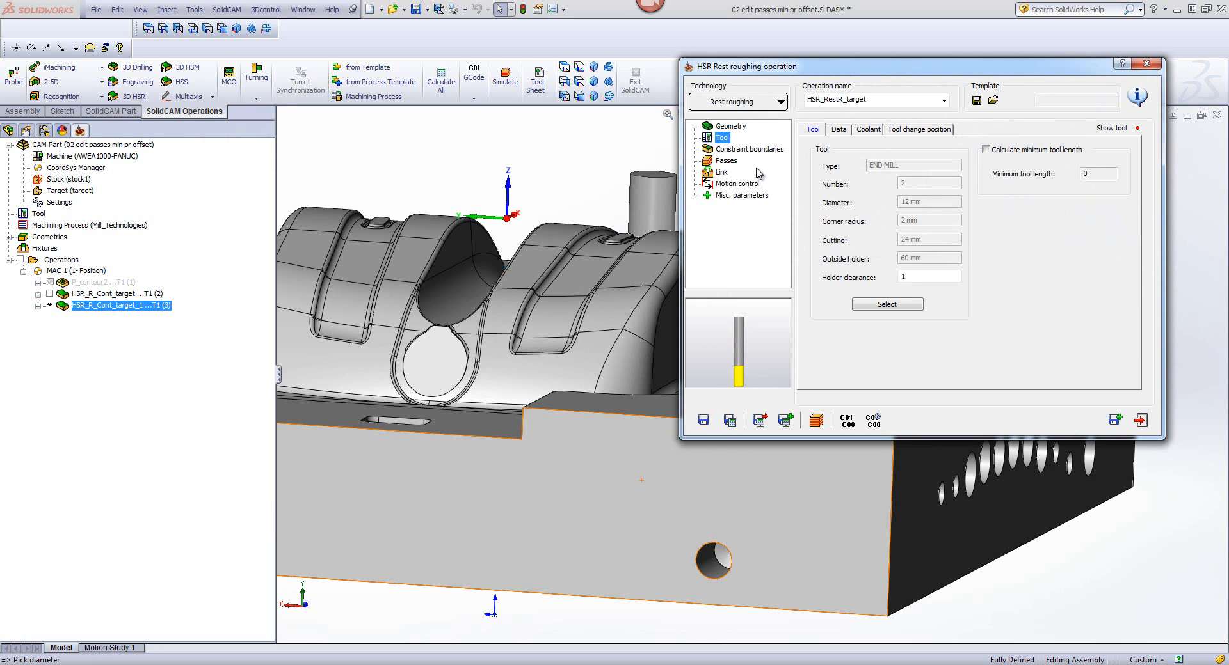
Step: Set the rest roughing passes' step down to 2, and save and calculate the operation
click(756, 151)
click(732, 163)
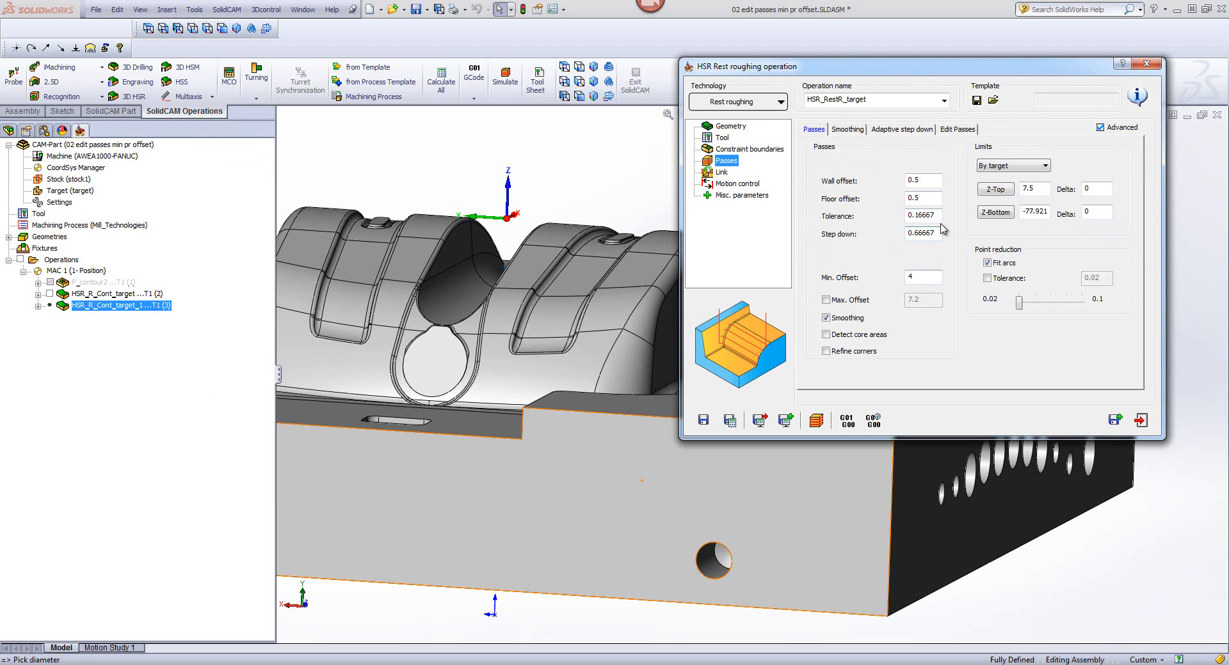
drag(940, 232, 859, 241)
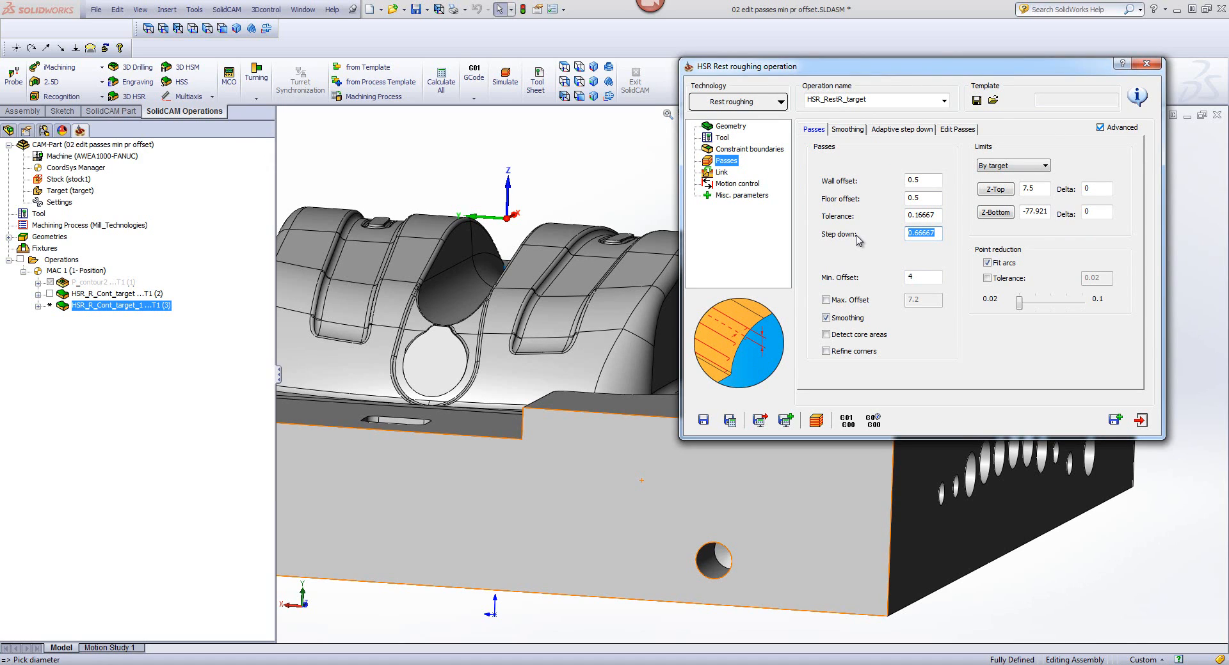
text(2)
click(731, 421)
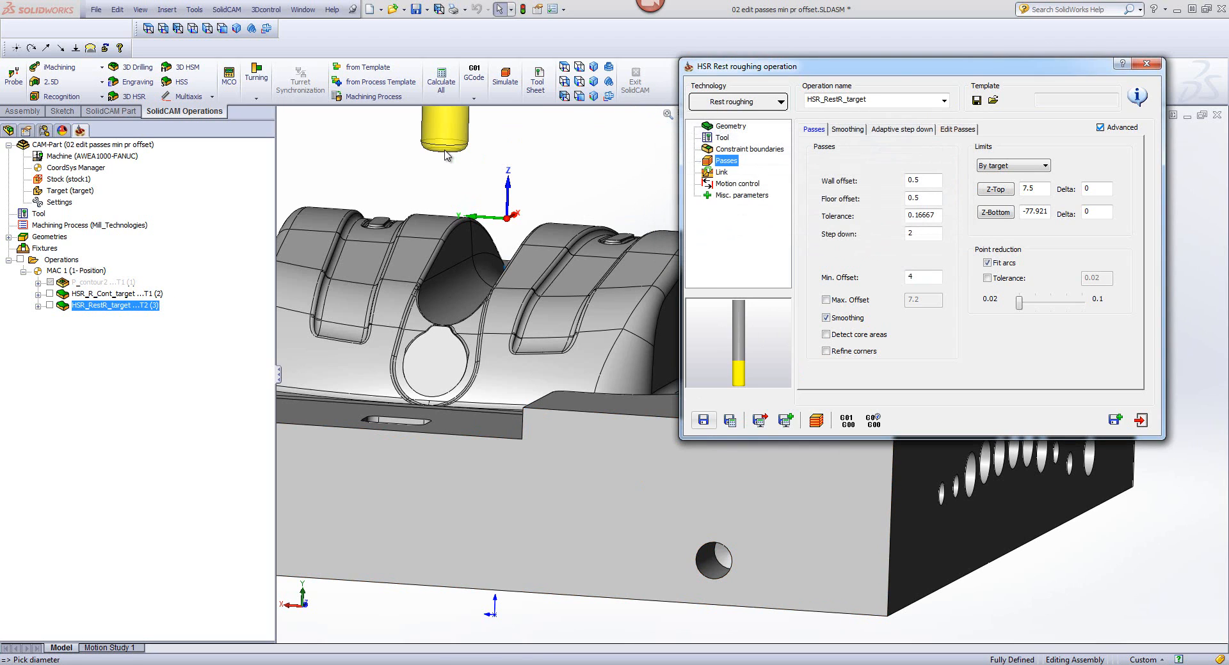
Step: Simulate HSR_RestR_target in SolidVerify to check the rest material cuts, and exit the simulation
click(816, 419)
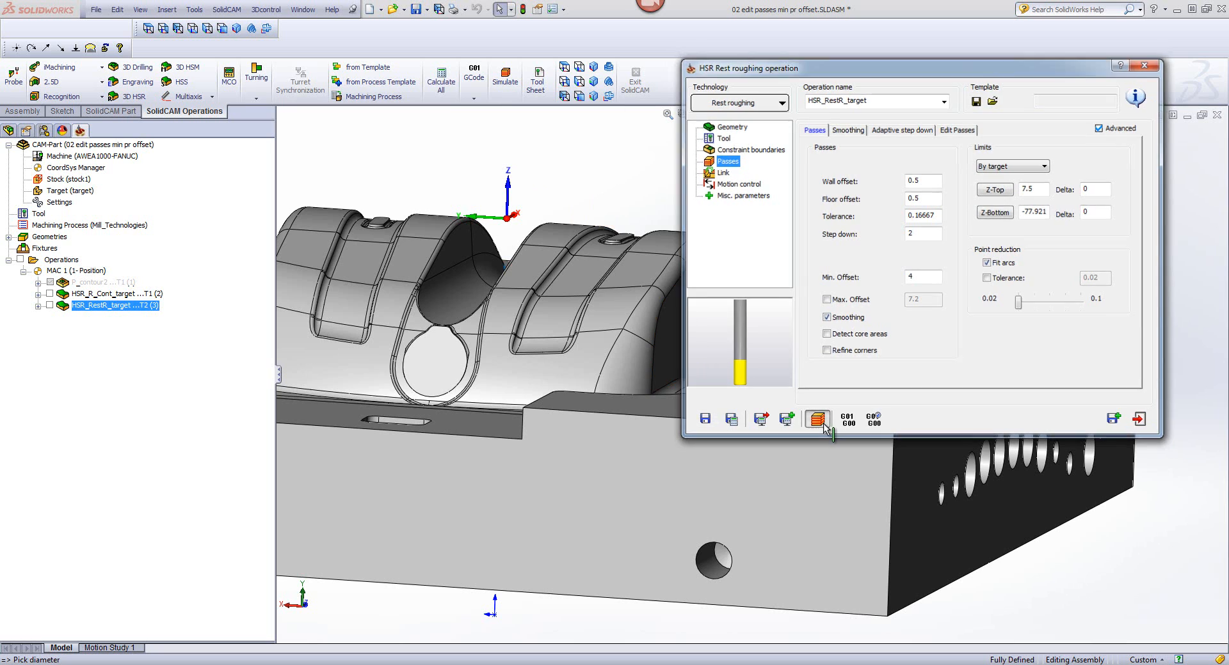
middle_drag(990, 202, 980, 320)
scroll(981, 320, up, 5)
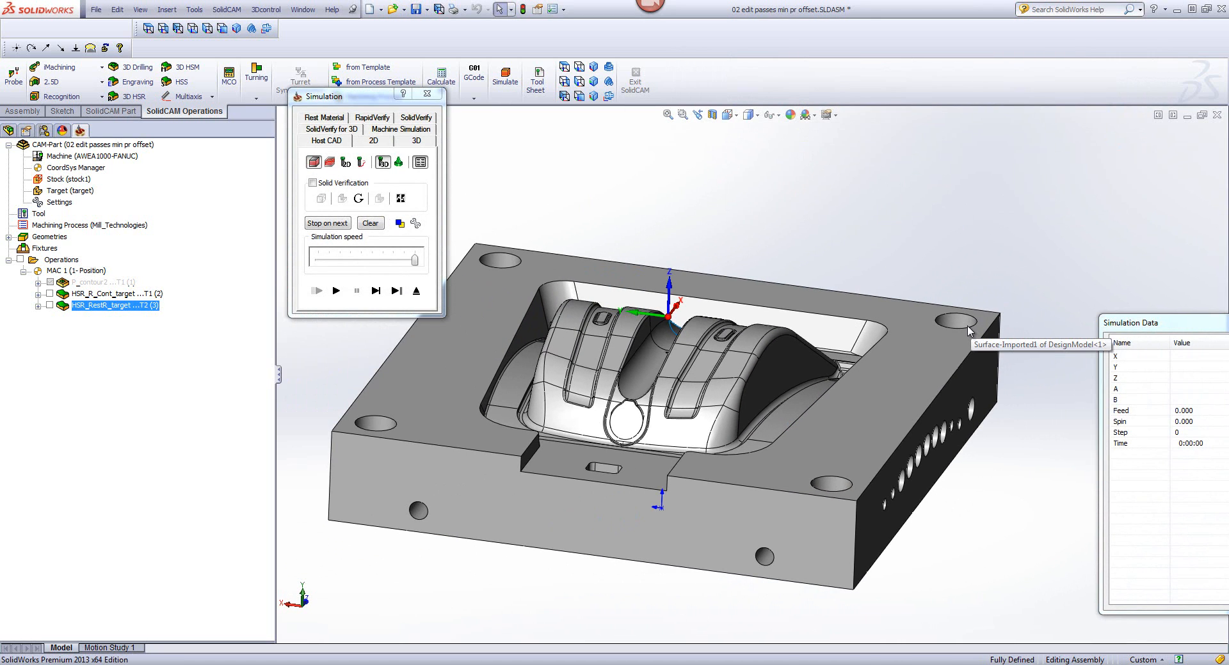
click(968, 329)
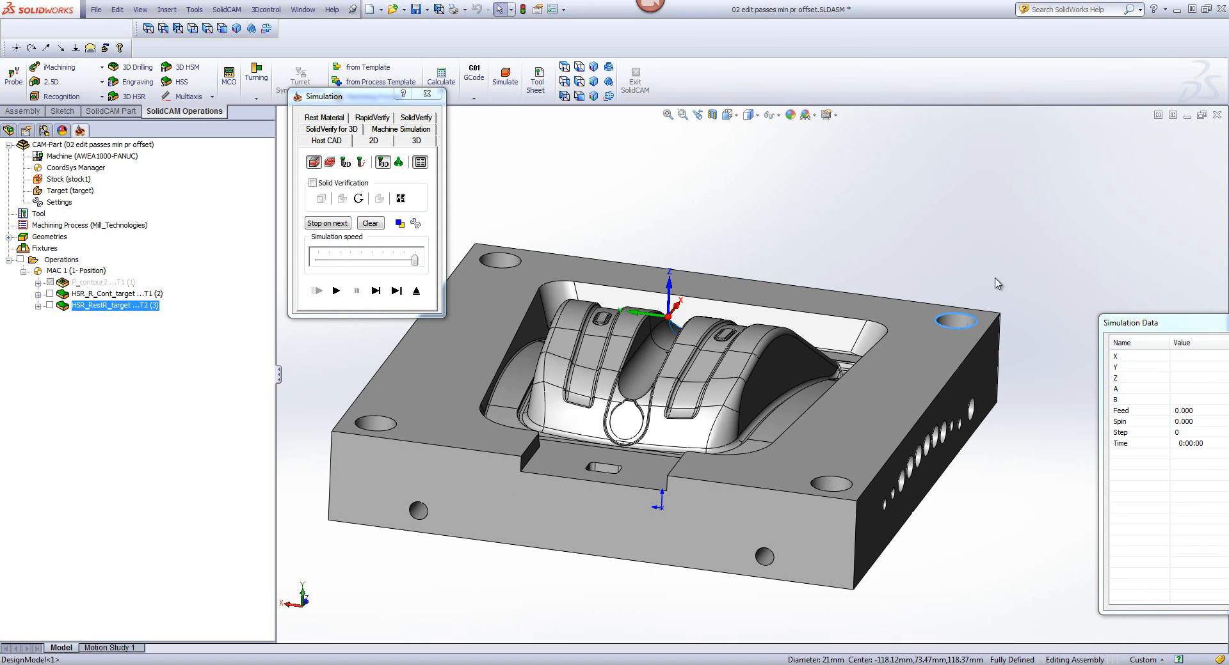
click(417, 119)
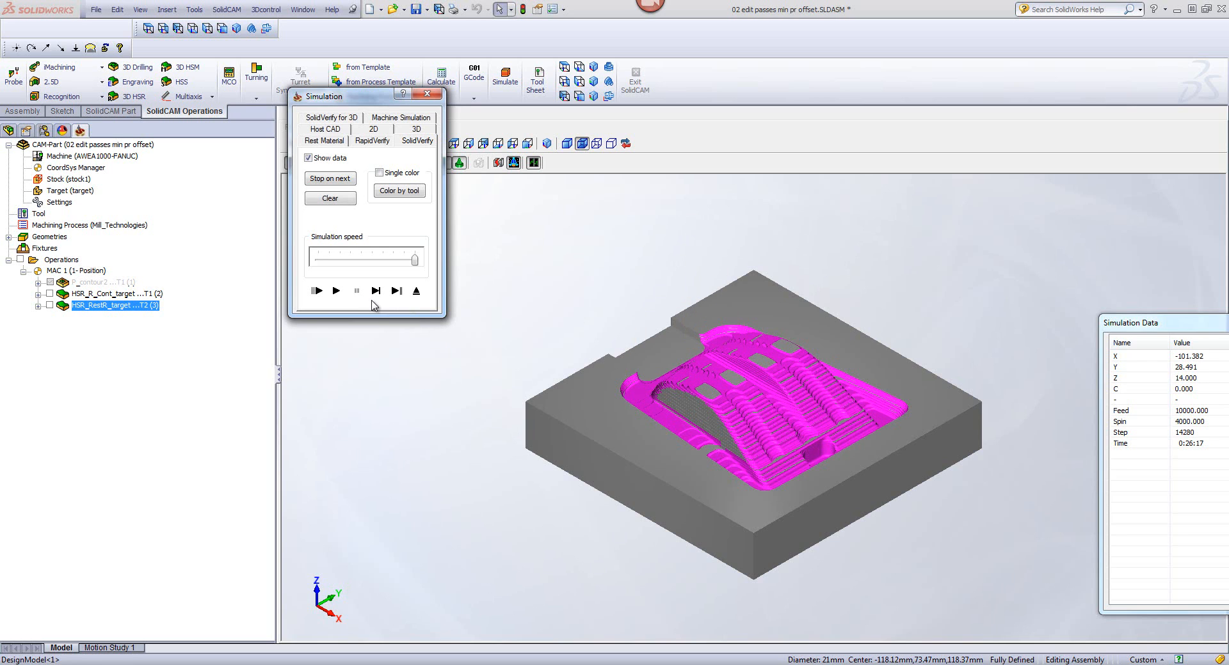
click(416, 292)
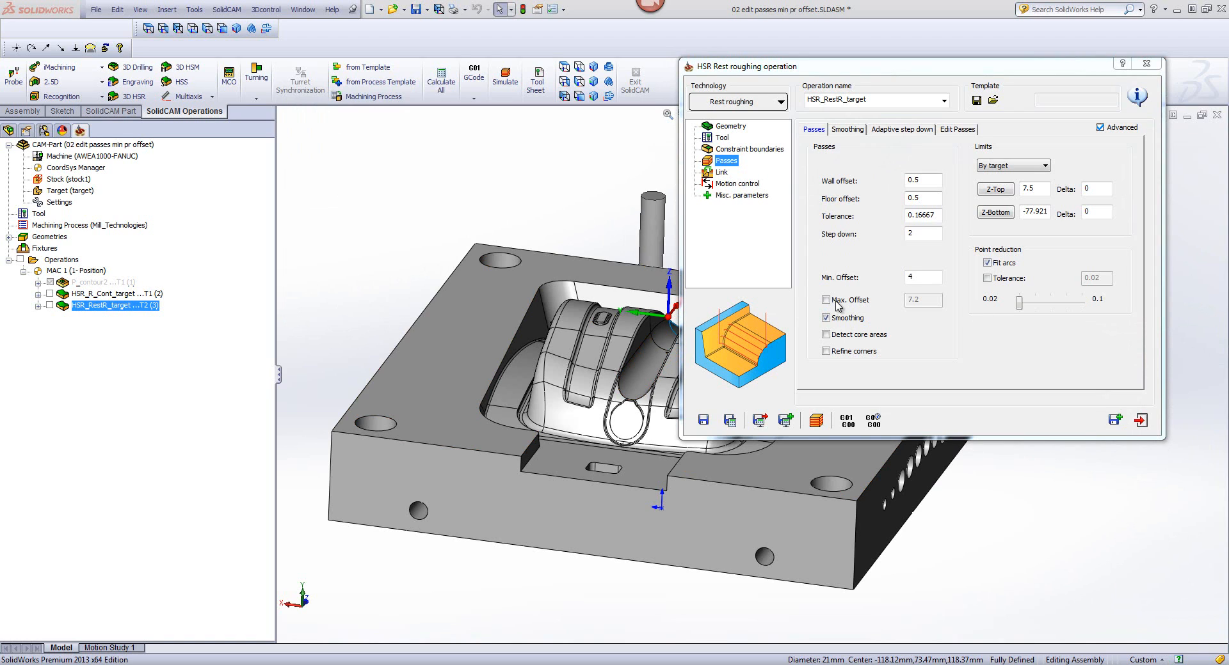
Step: Examine the rest roughing operation's tool, passes and link settings, including the minimum profile diameter, and save and calculate it again
click(721, 173)
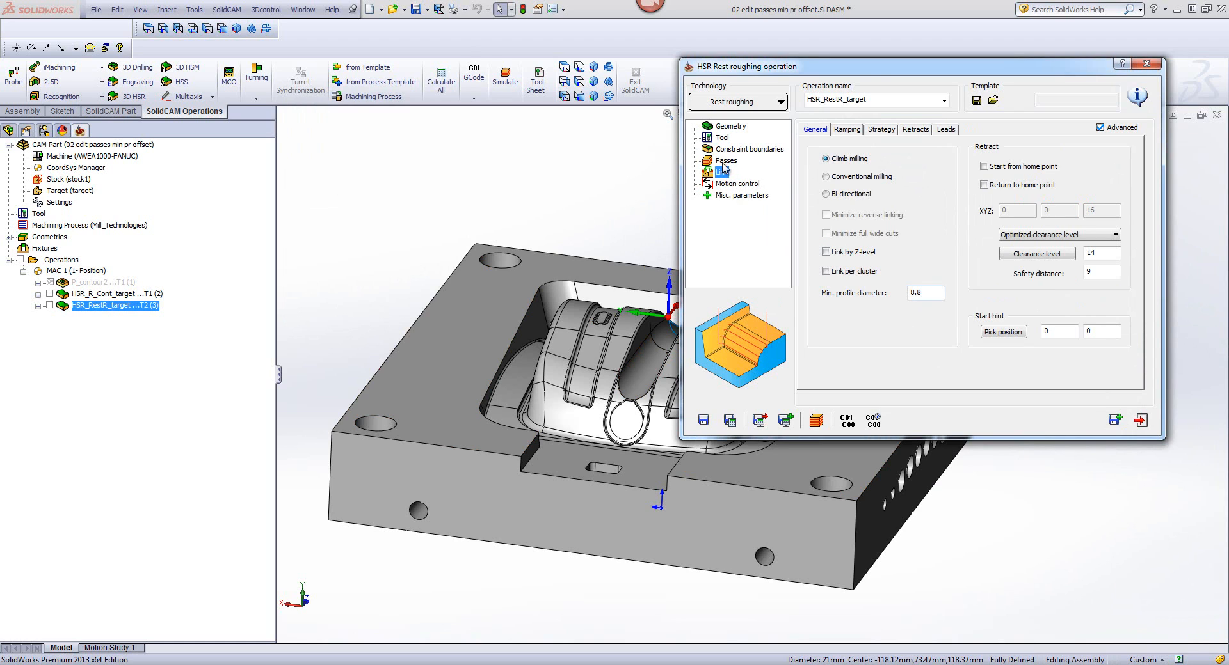
click(722, 138)
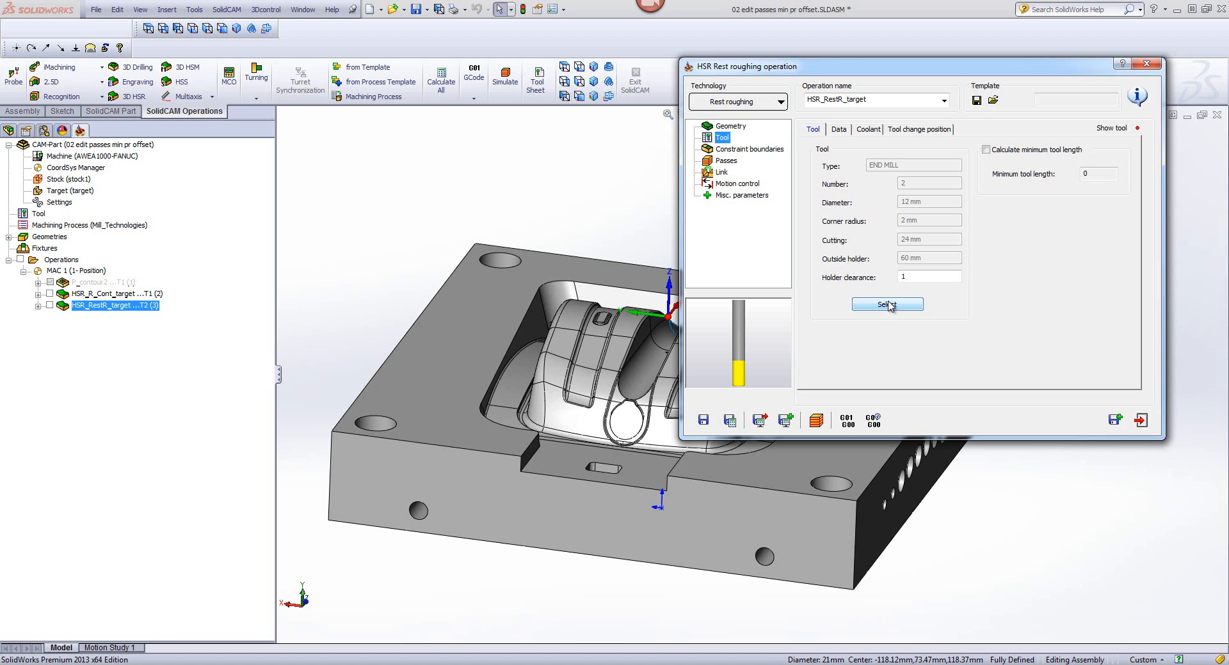
click(729, 160)
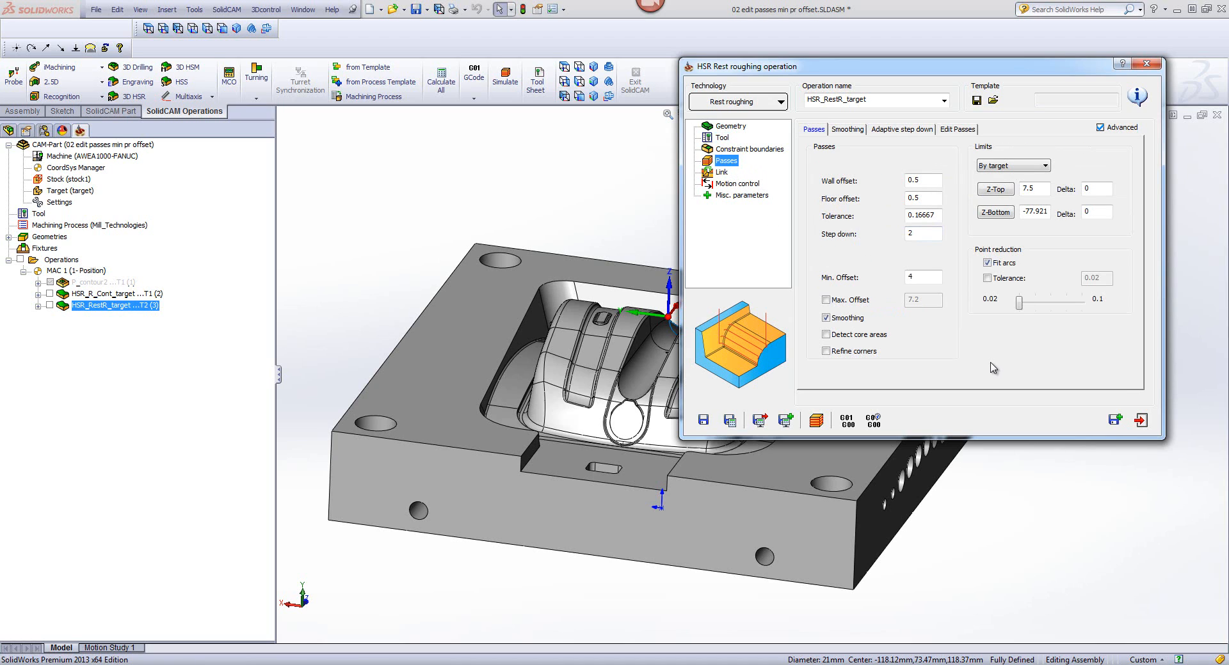
click(723, 172)
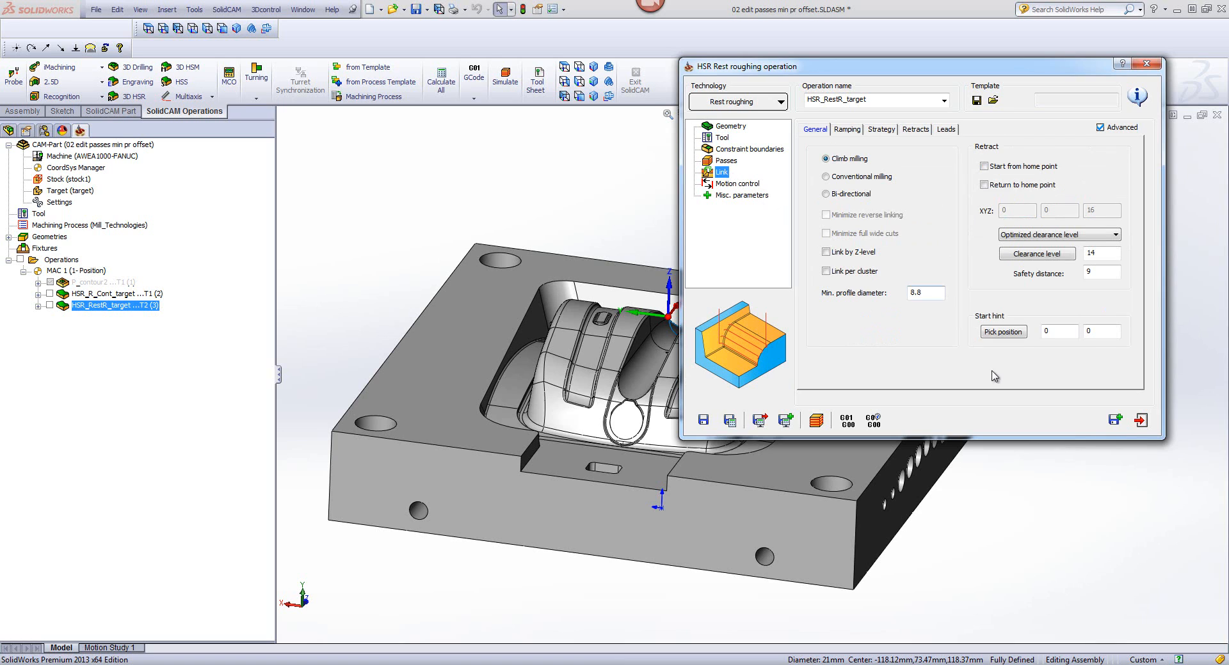
click(926, 293)
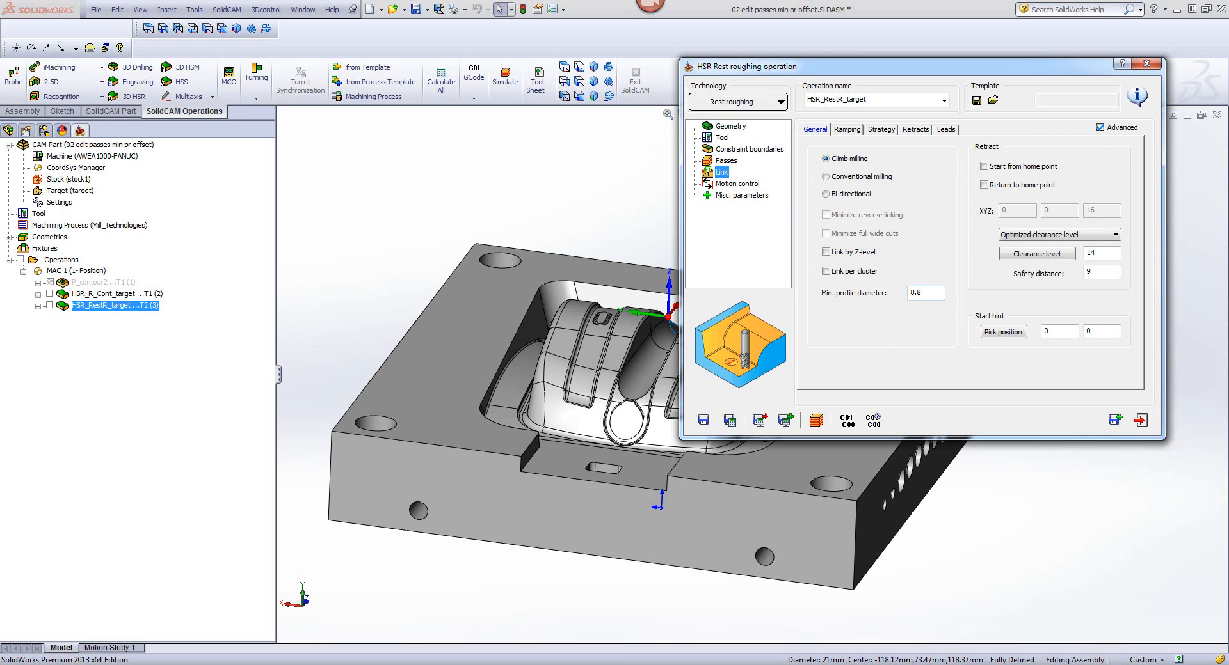
click(733, 425)
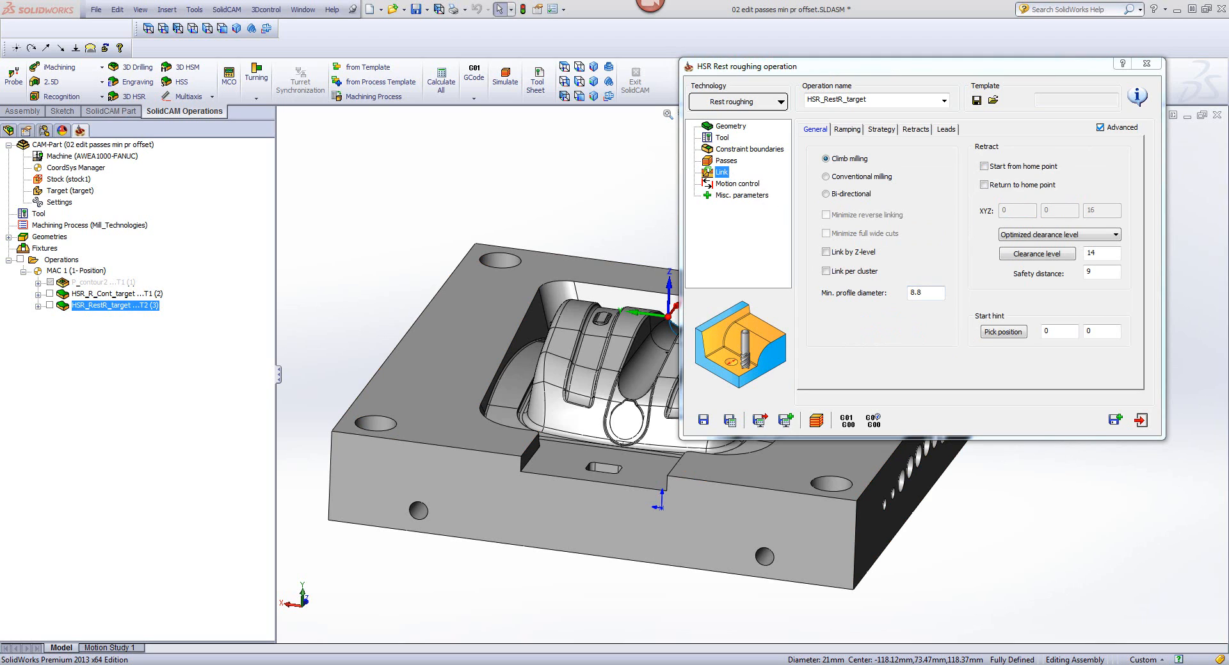
Step: Reset the link's minimum profile diameter to its default of 8.8, and save and calculate the rest roughing operation
click(928, 292)
right_click(928, 293)
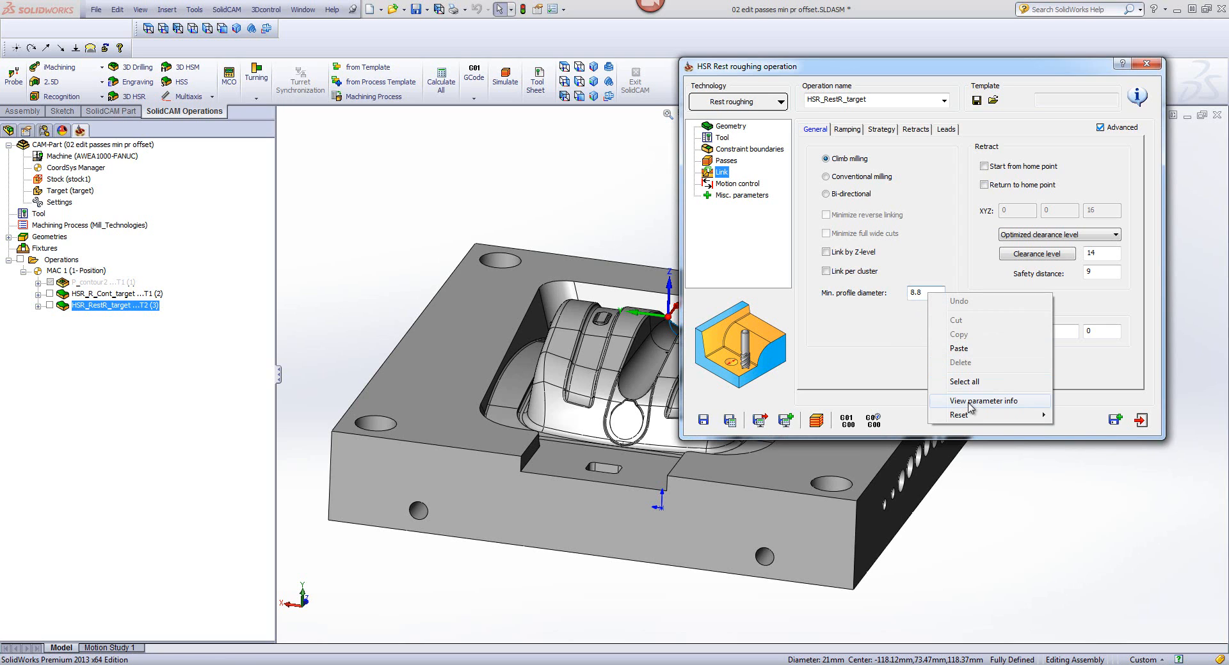
mouse_move(1037, 416)
click(1085, 416)
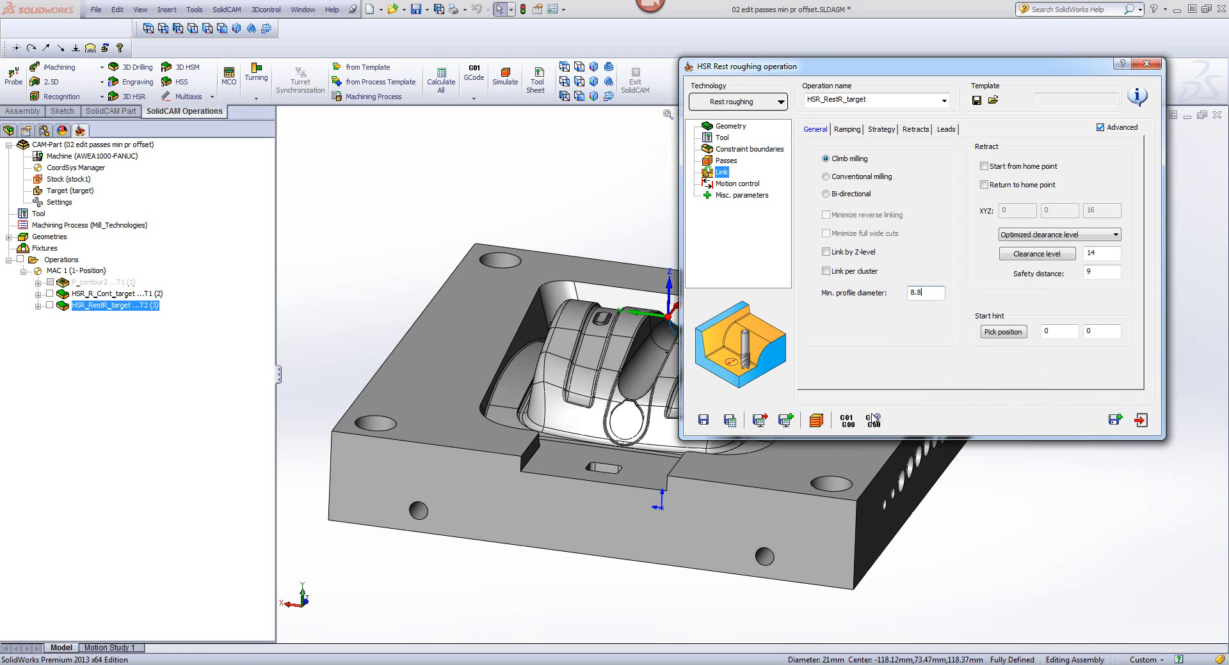
click(729, 420)
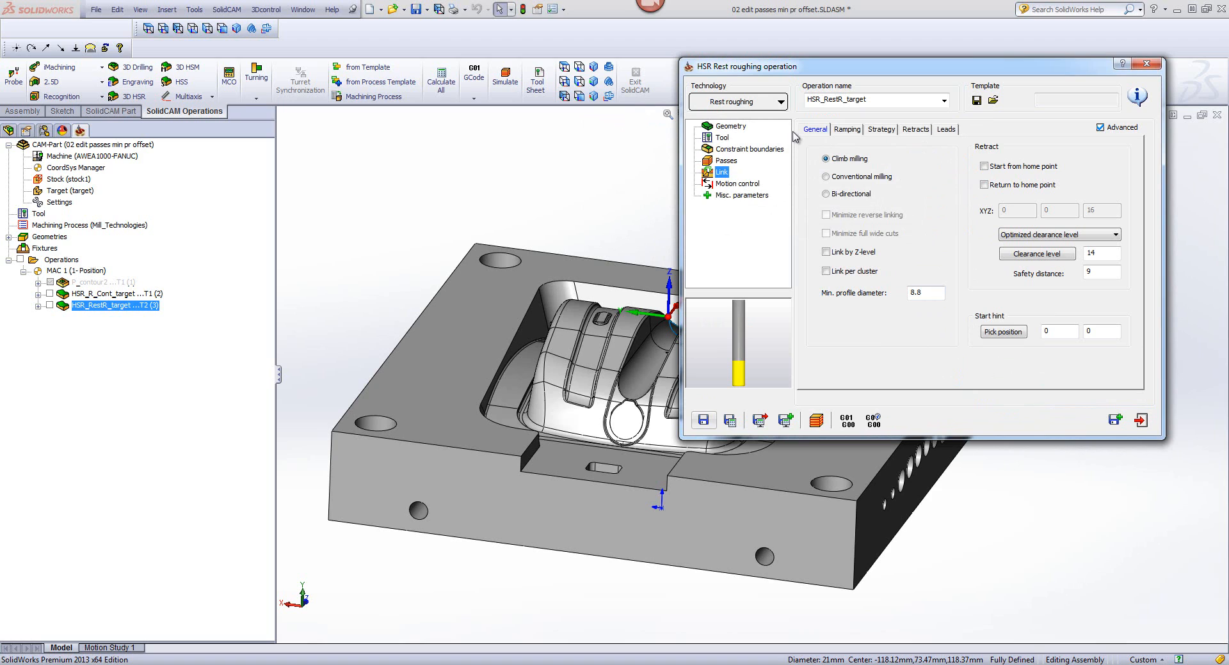
Step: Review the rest roughing passes settings, simulate the tool path on the CAD model, and exit the simulation
click(728, 162)
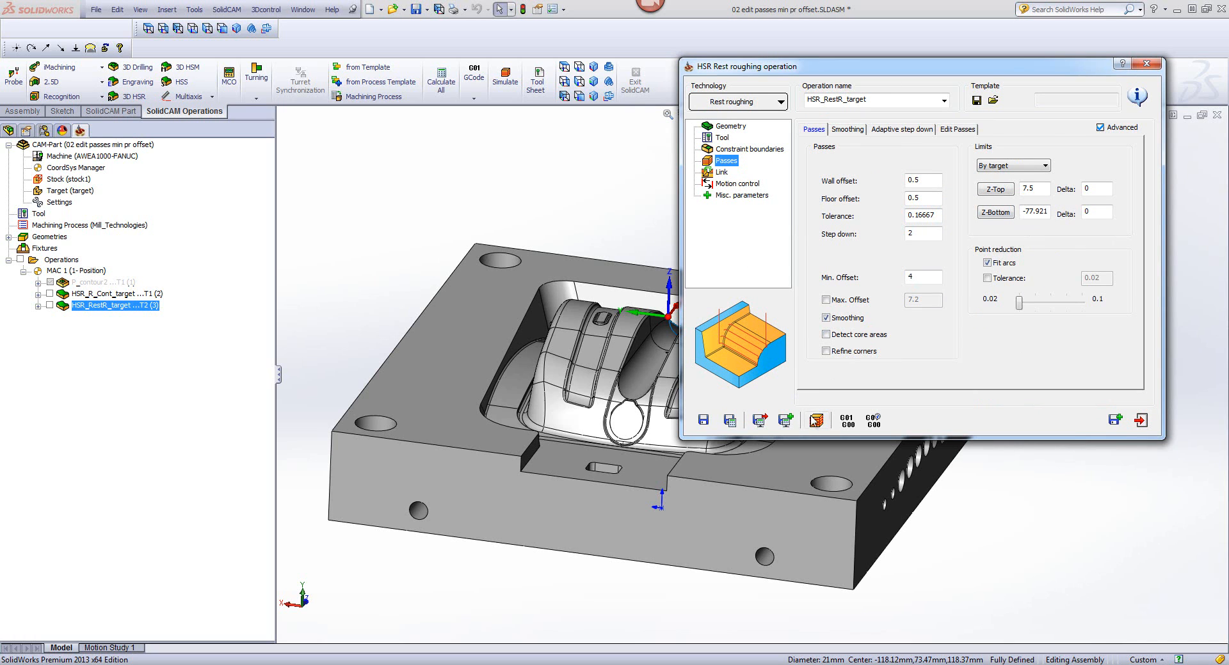
click(816, 421)
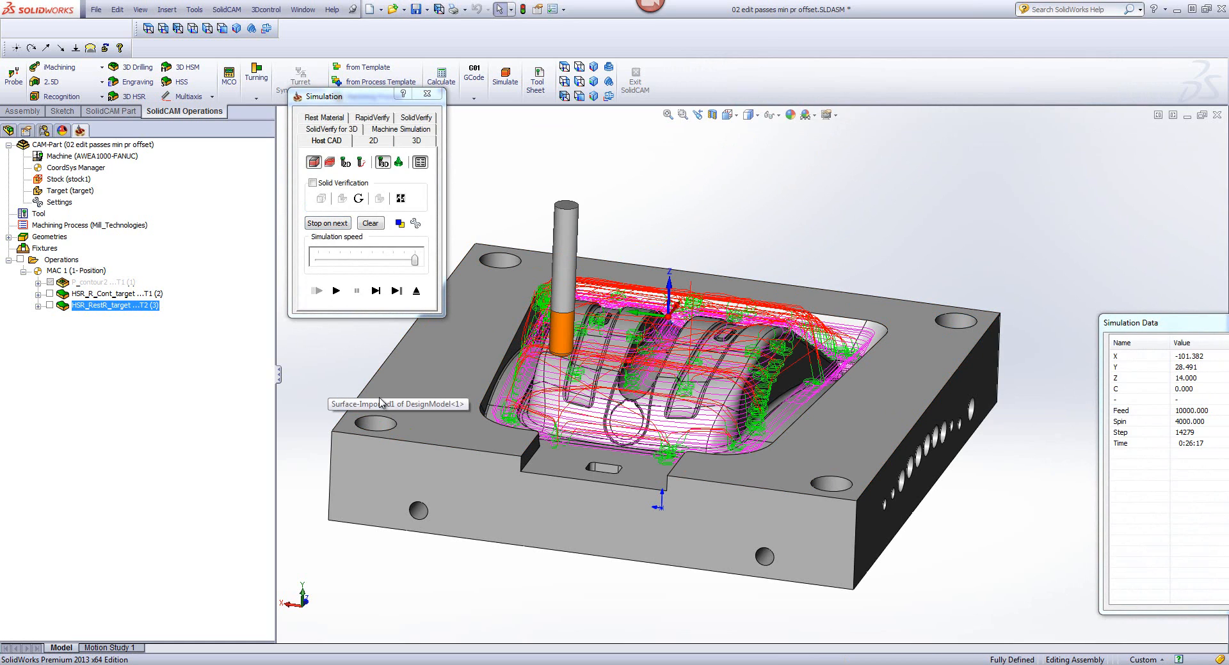
click(416, 291)
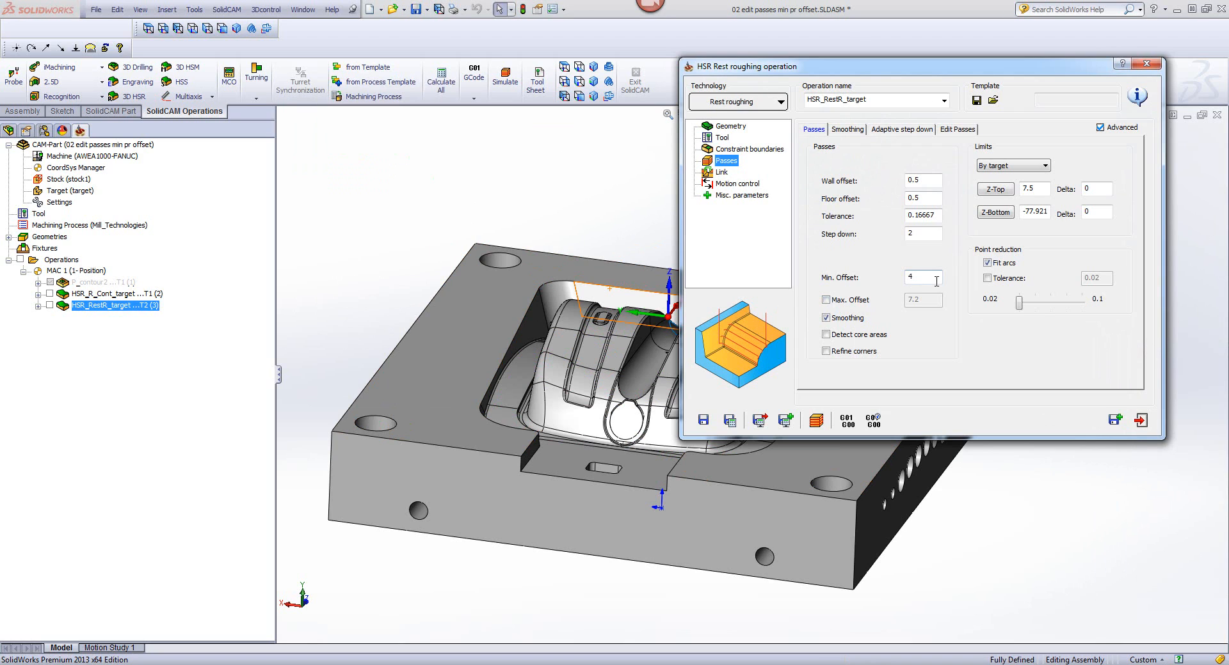
Step: Compare the minimum offset with the minimum profile diameter, and examine the diagram min profile dia.png that explains it
click(933, 277)
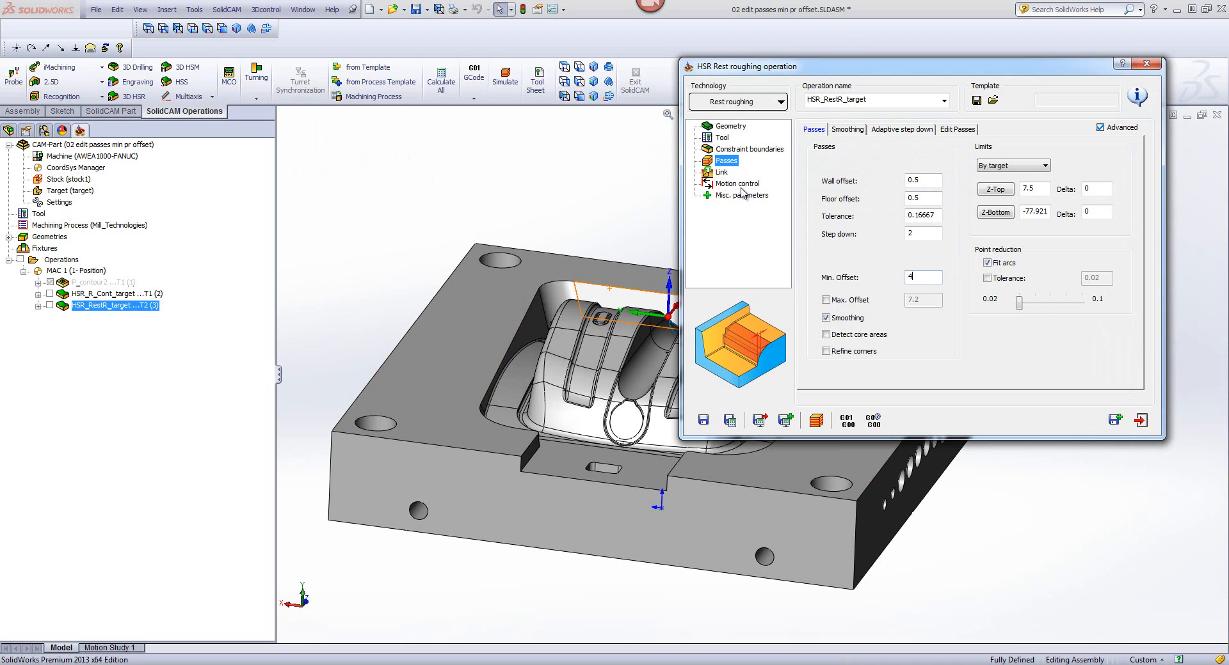
click(721, 172)
click(933, 294)
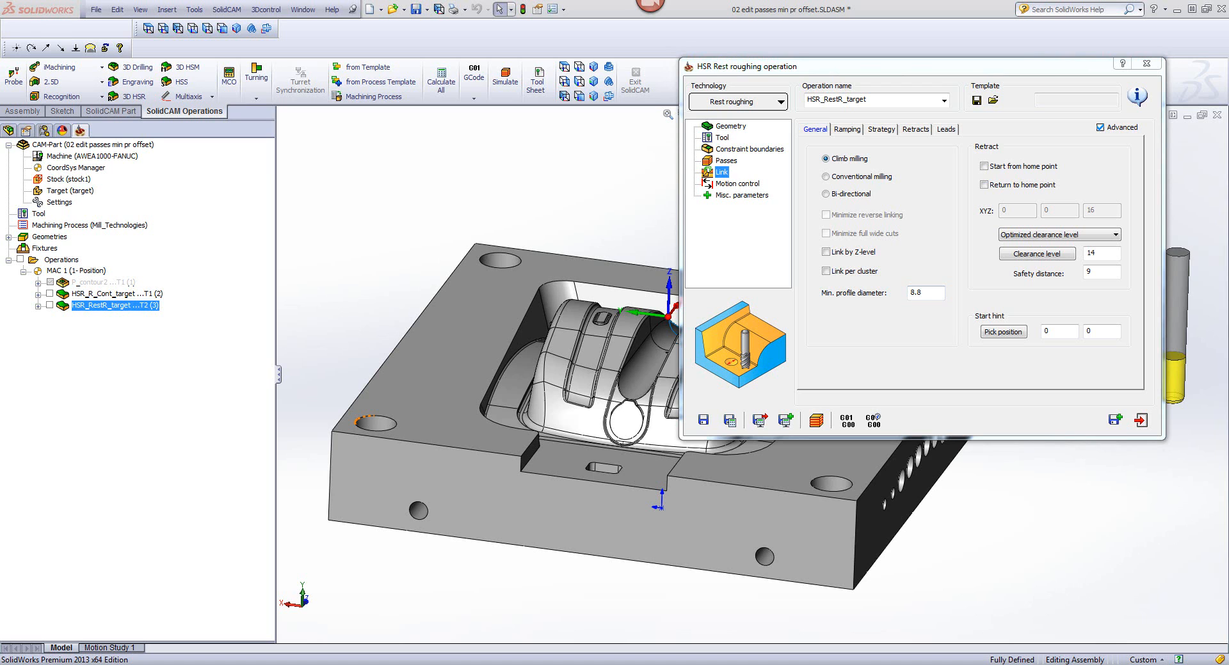
drag(1226, 451, 831, 328)
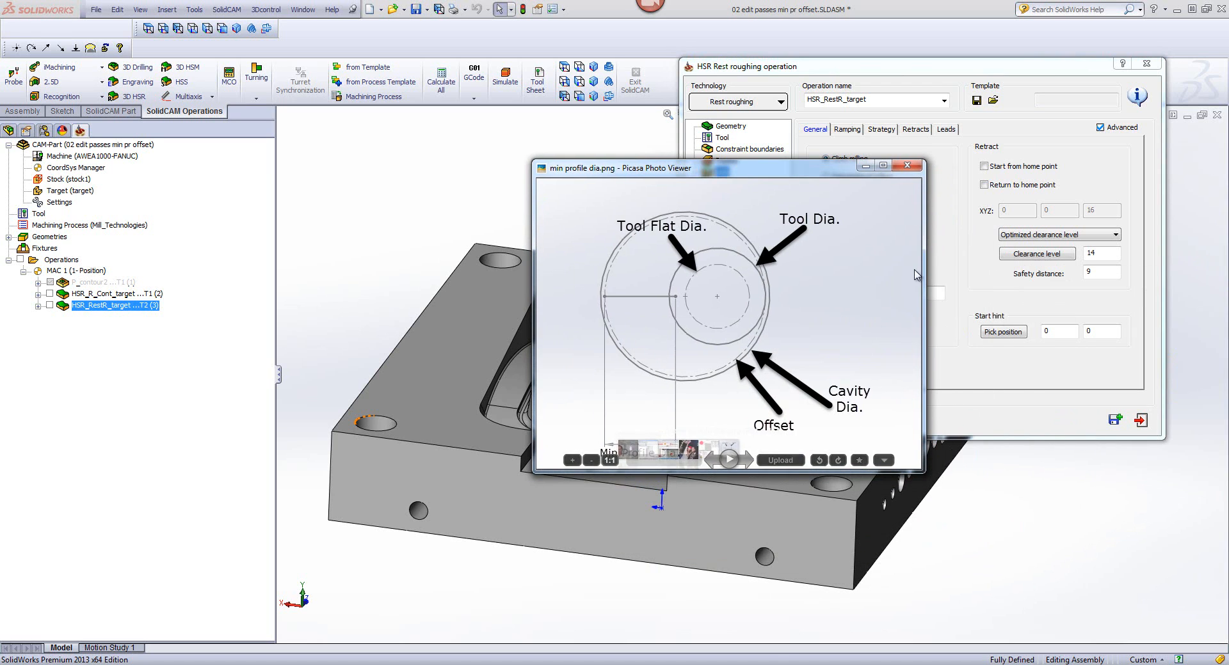
click(884, 166)
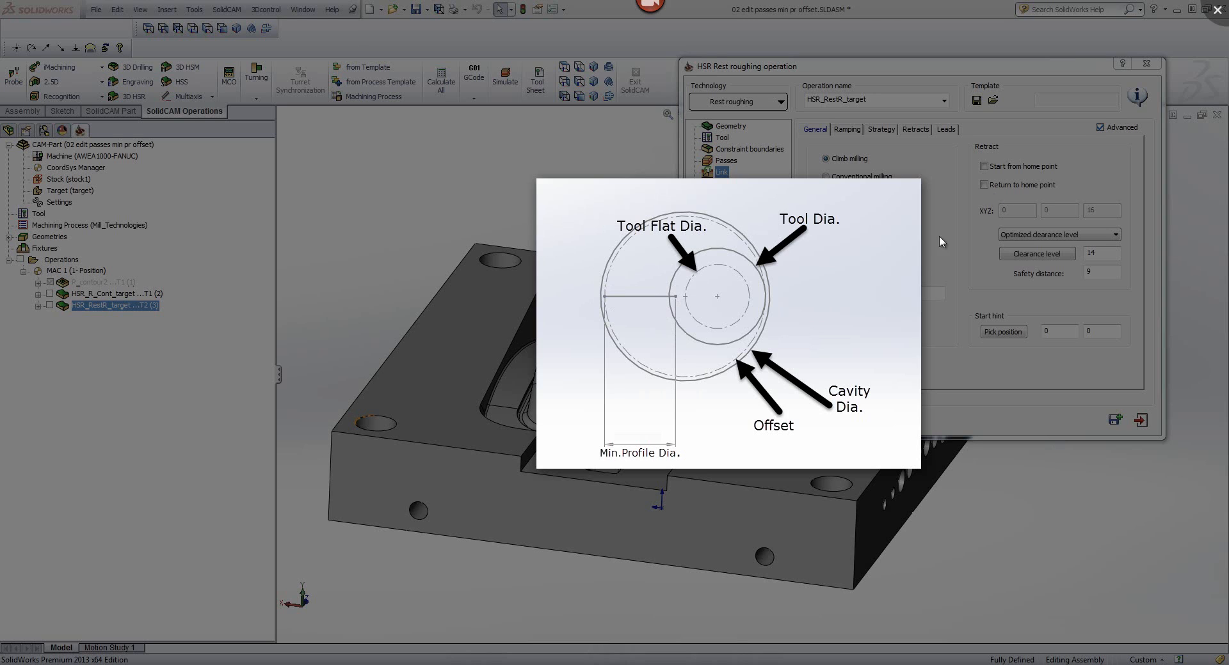
click(1217, 10)
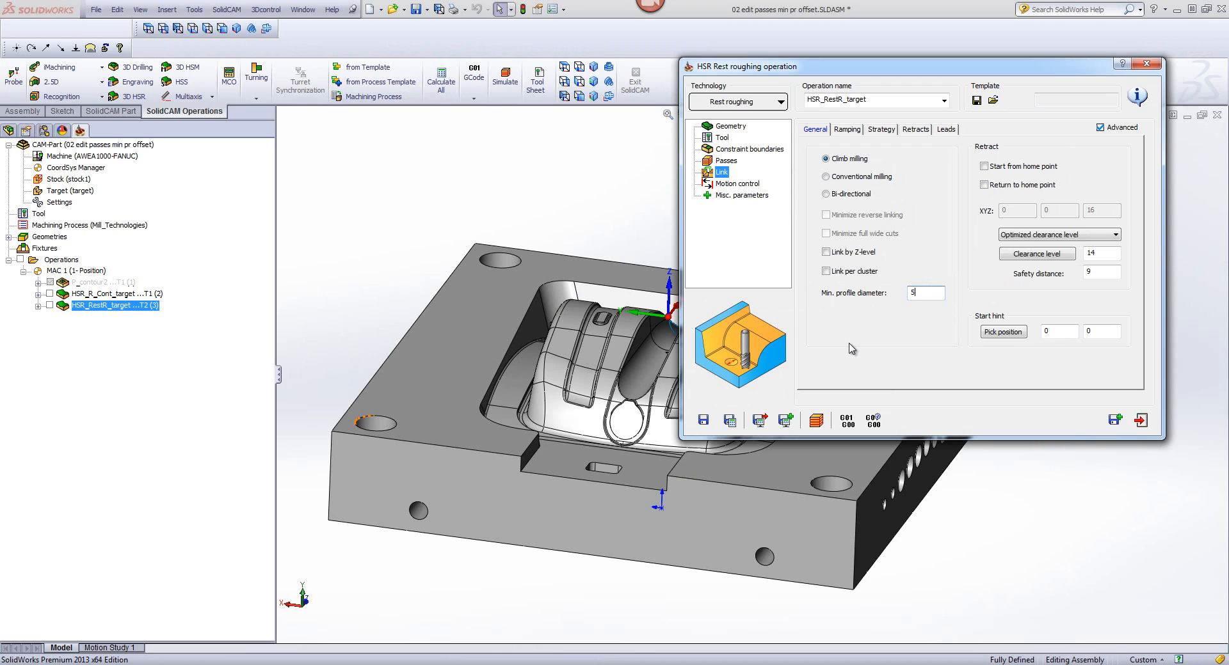
Step: Set the minimum profile diameter to 5, save and calculate the operation, and simulate its tool path on the CAD model
click(729, 421)
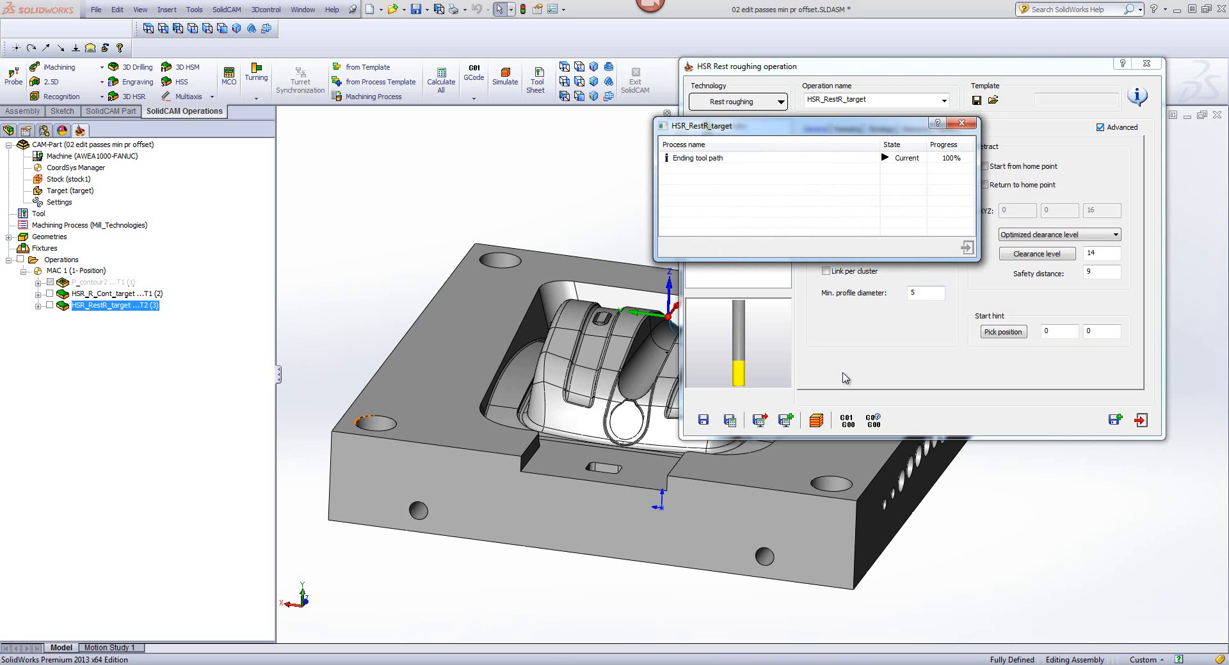
click(821, 419)
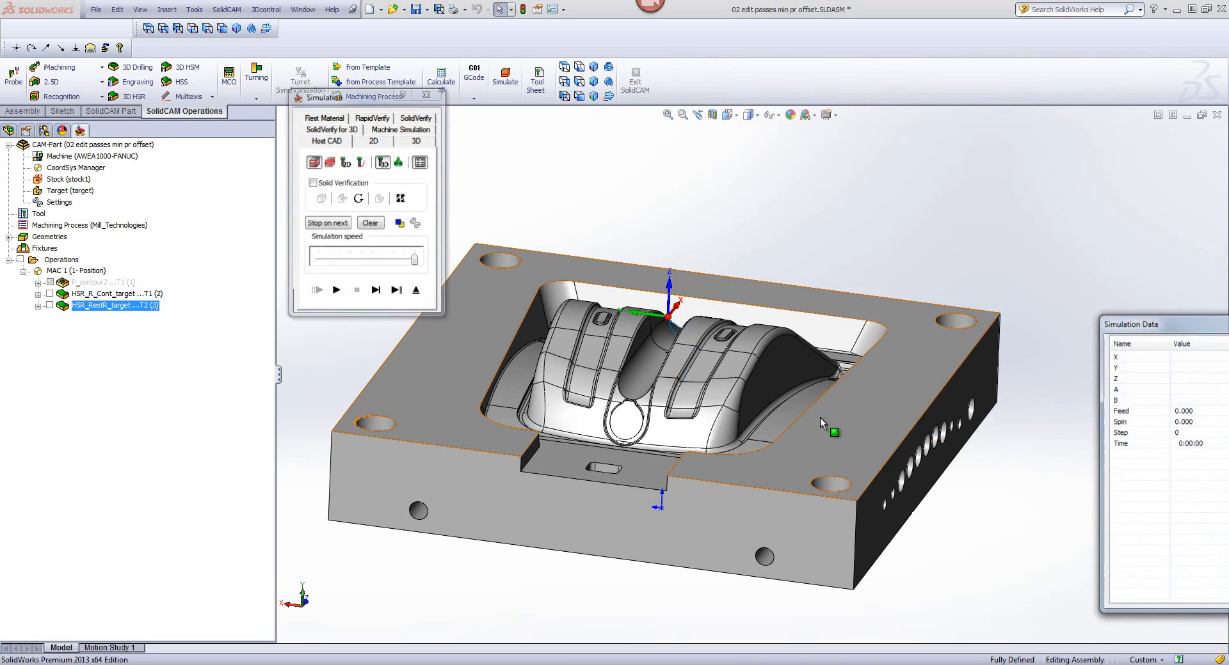
click(337, 291)
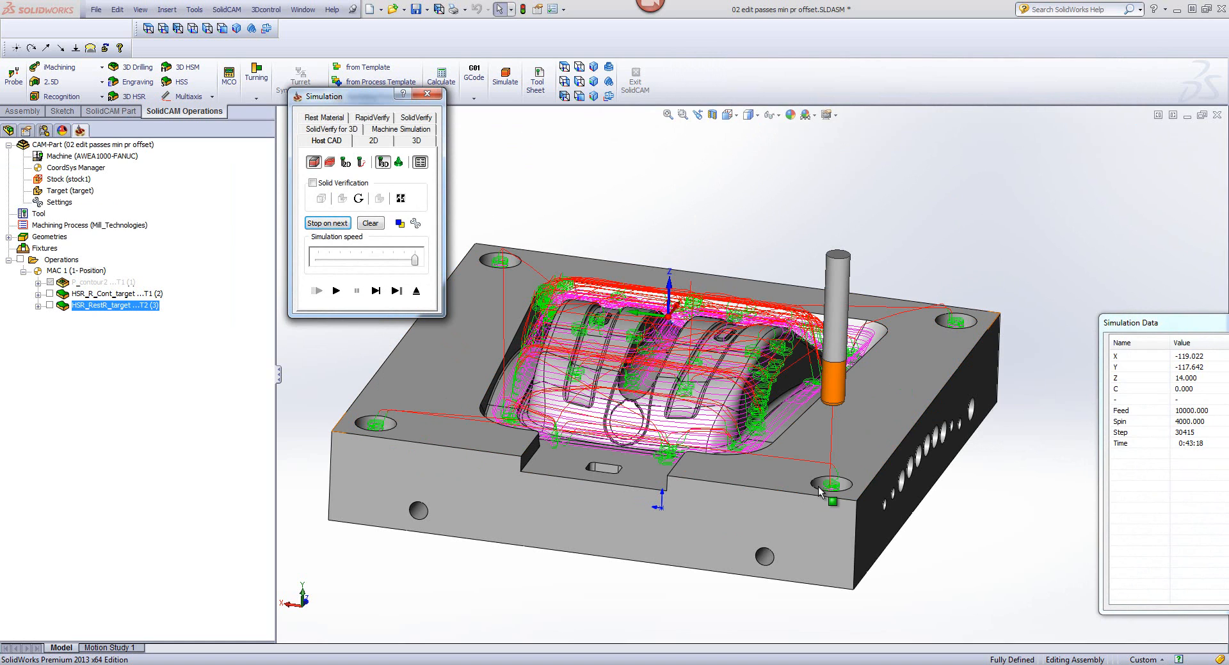
click(416, 291)
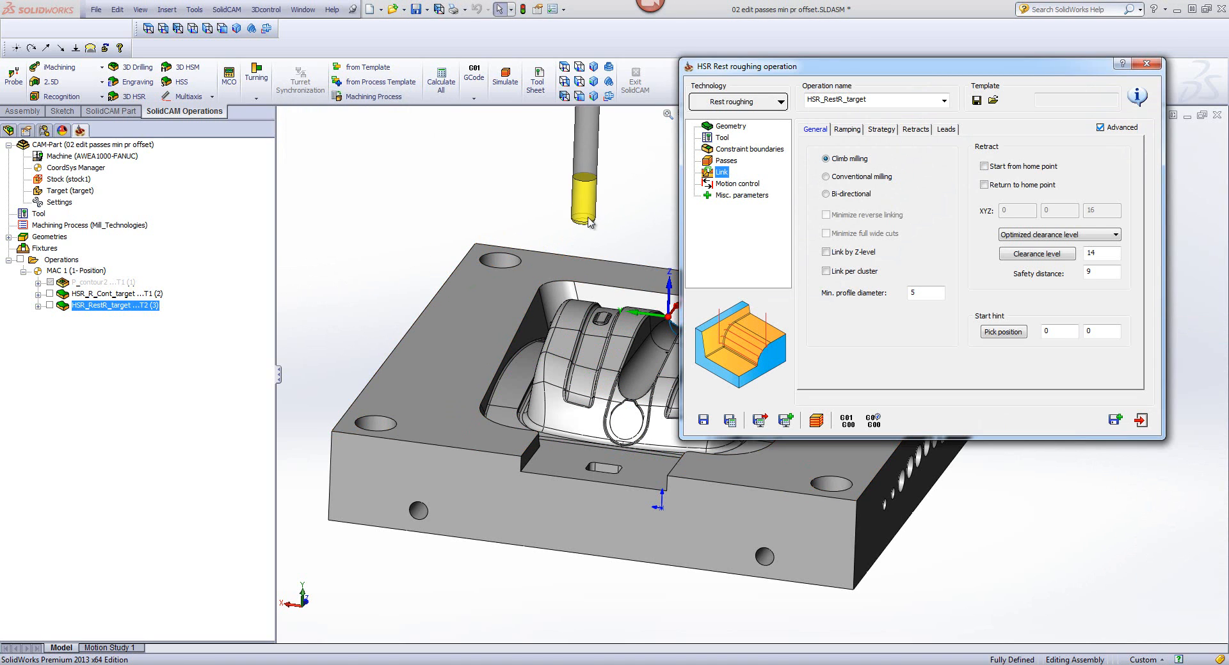
Step: Exit the rest roughing operation and open the CAM-Part 03 drill approach point rules.prz from the Tips Tricks HSR-HSM folder
double_click(933, 291)
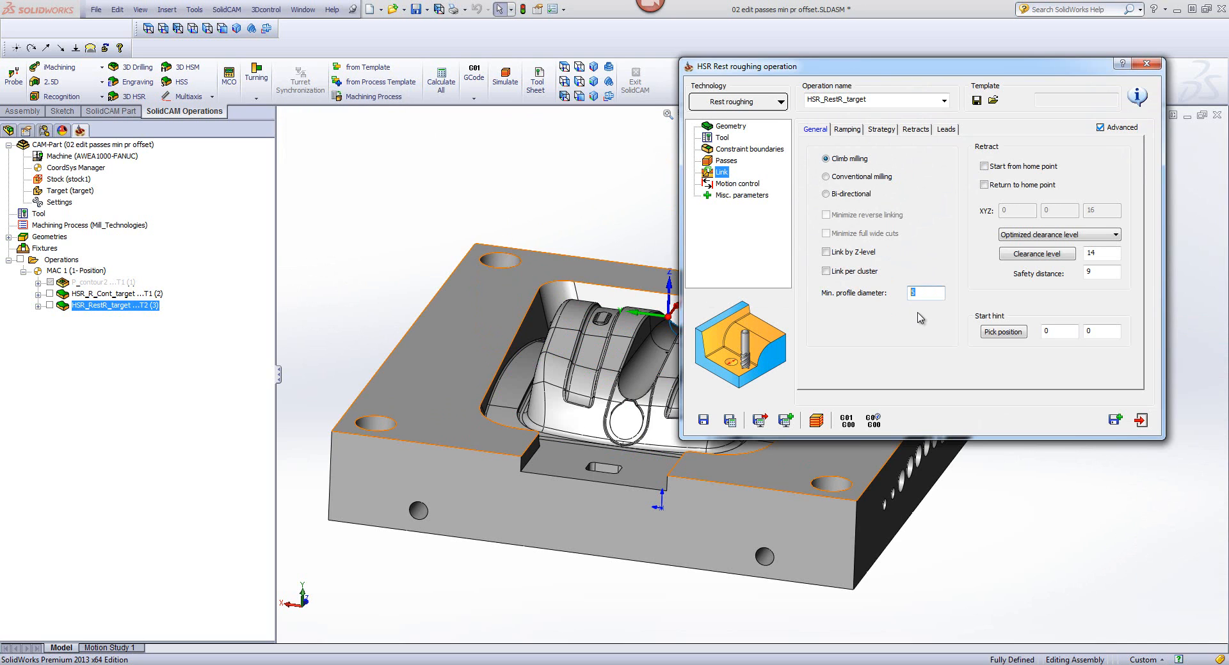
click(1140, 420)
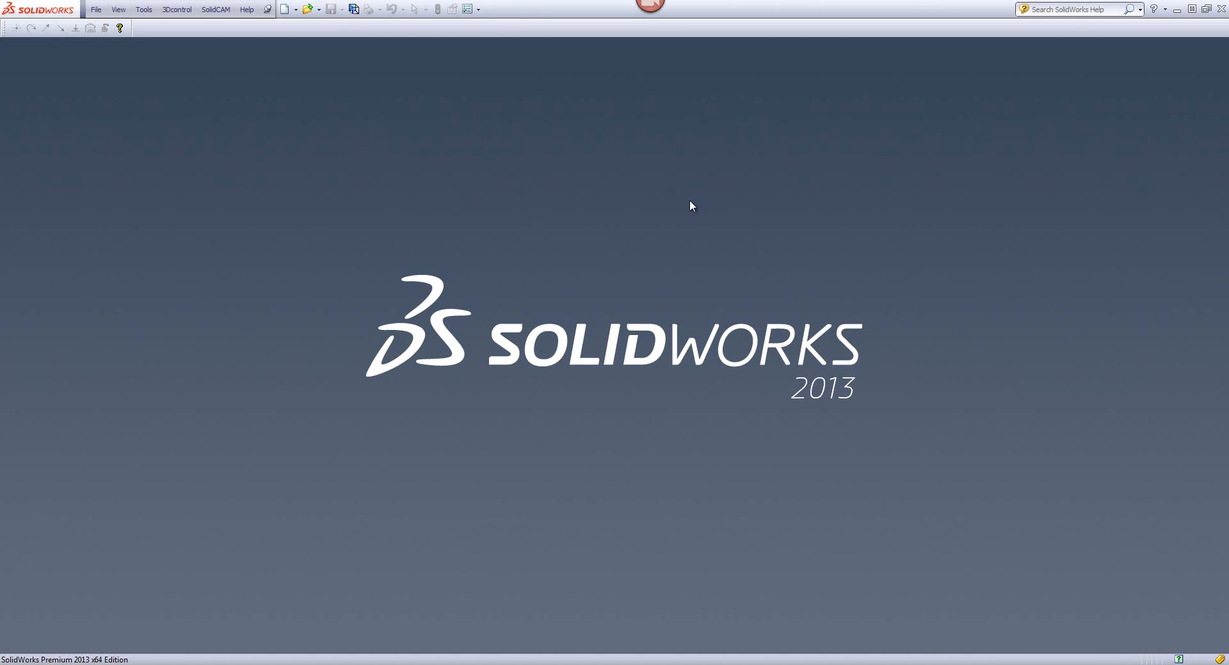
click(217, 11)
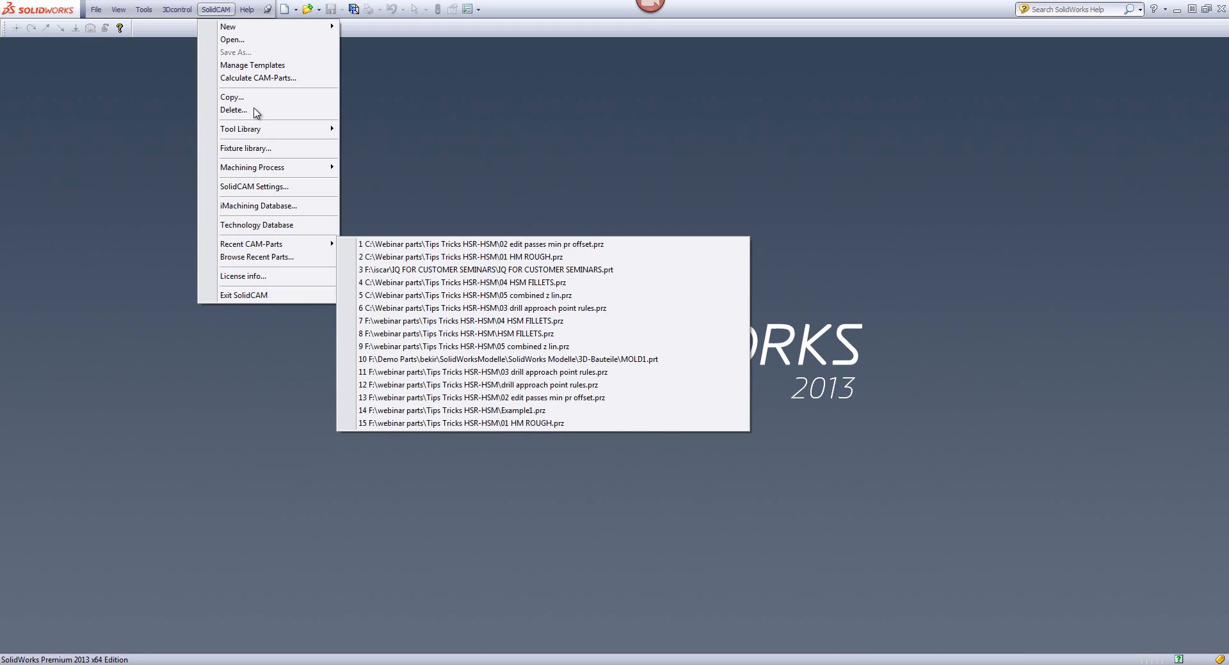
click(242, 41)
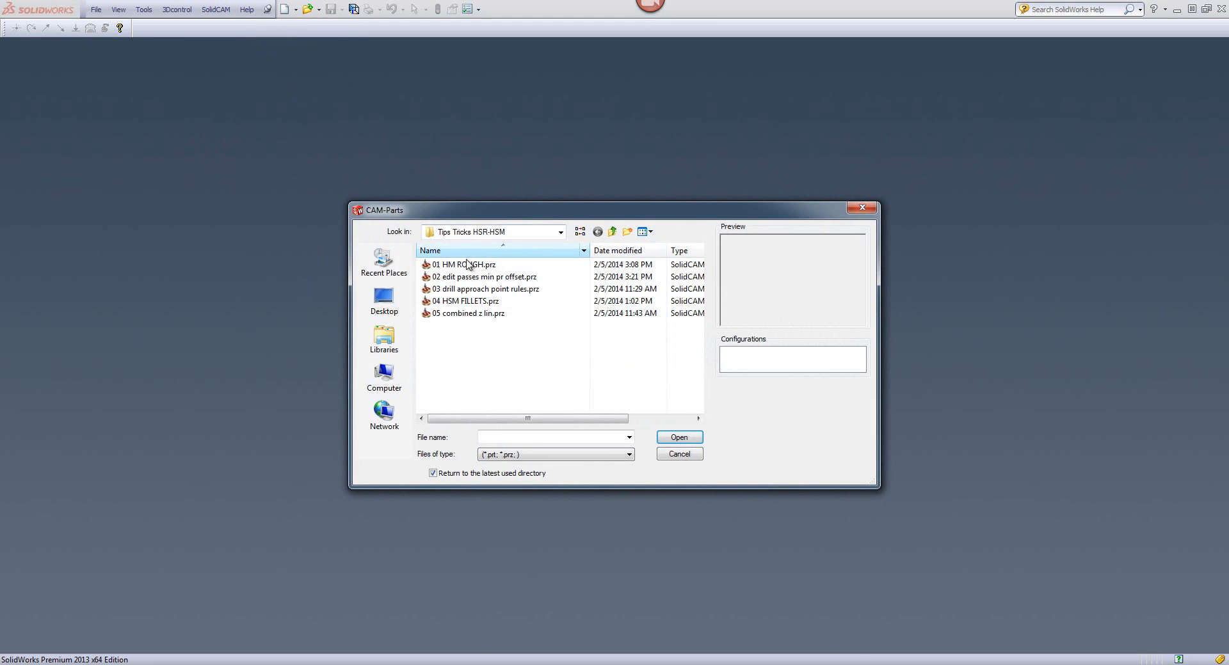
click(465, 289)
click(679, 438)
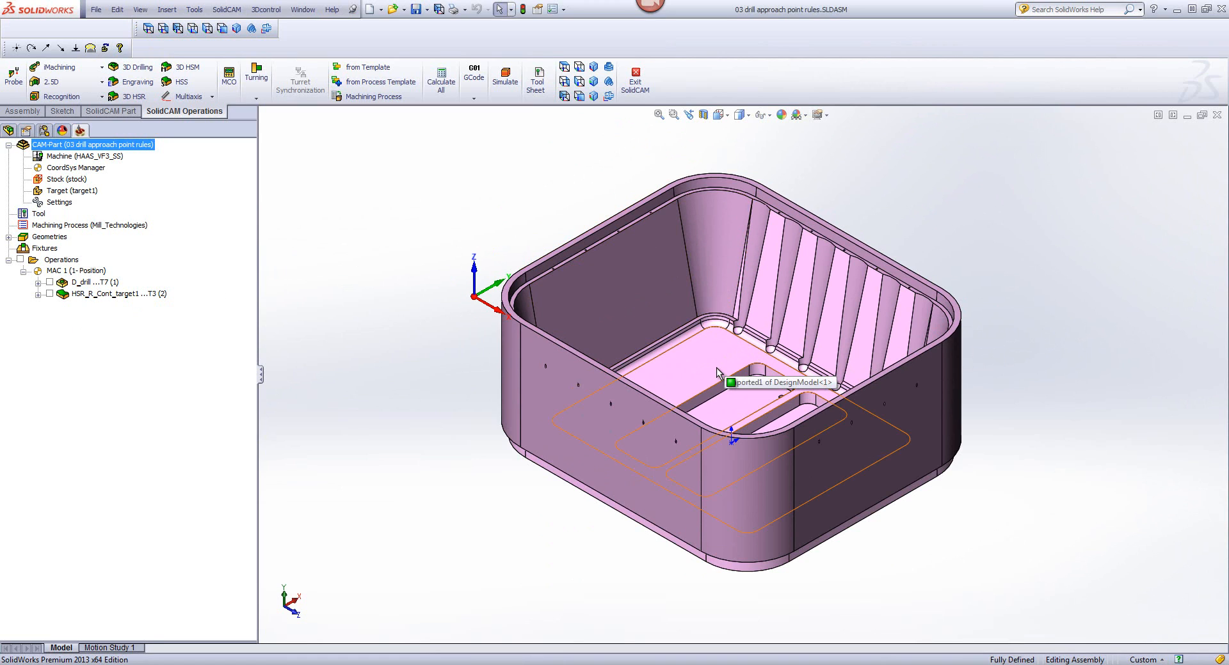
Step: Delete the HSR_R_Cont_target1 contour roughing operation from the CAM-Part
right_click(99, 300)
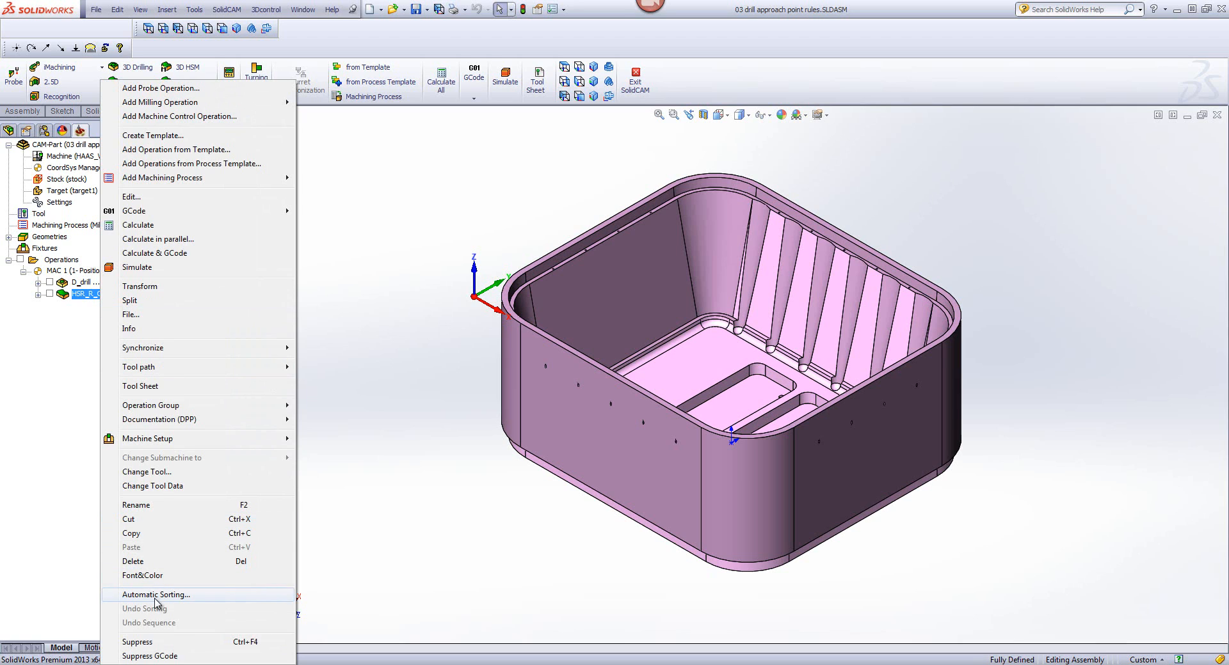
click(151, 562)
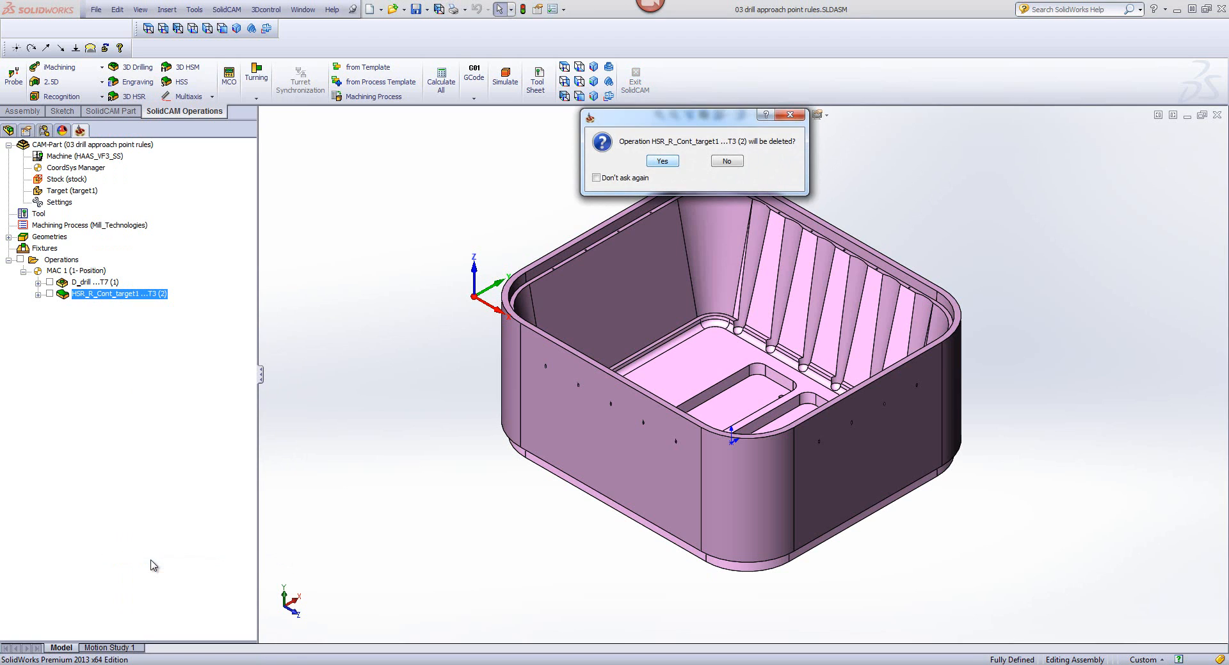
key(Return)
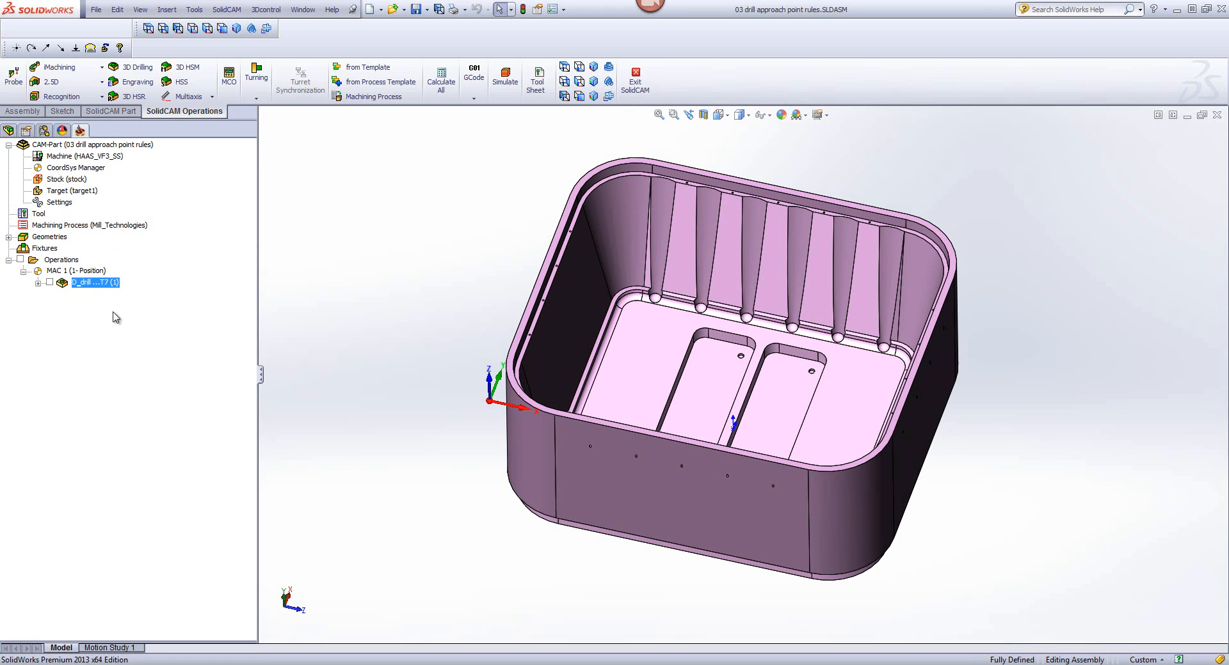
Step: Change the D_drill operation's geometry to drill1 and show its drill points on the model in top view
double_click(96, 282)
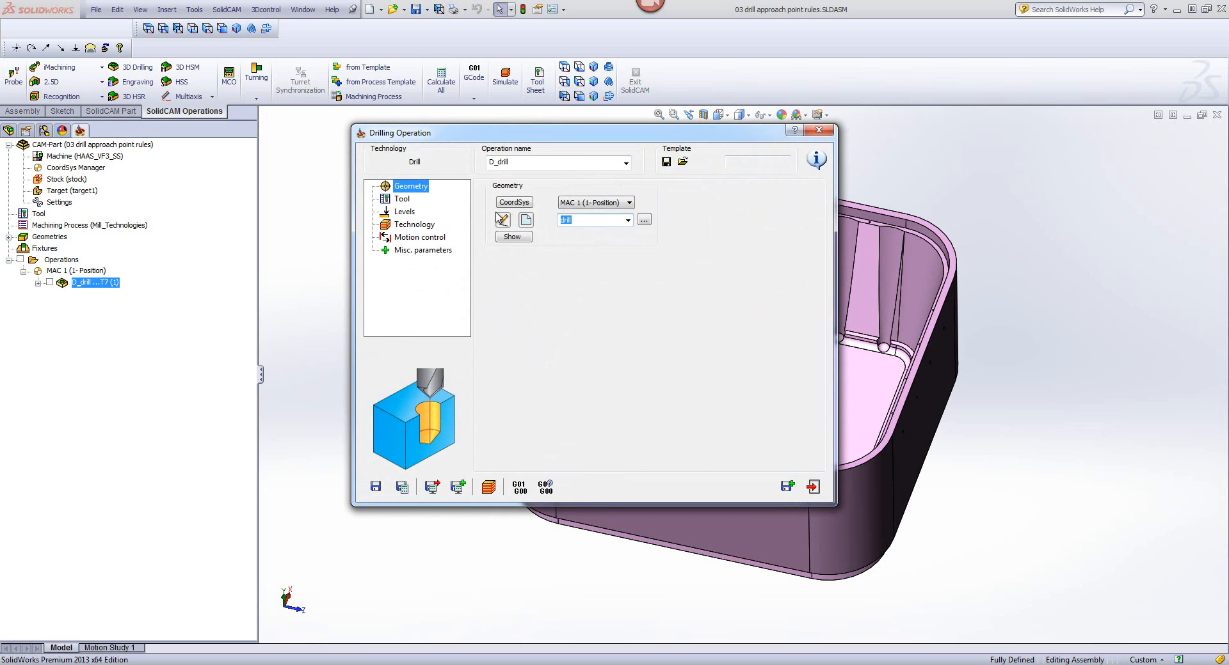
click(523, 240)
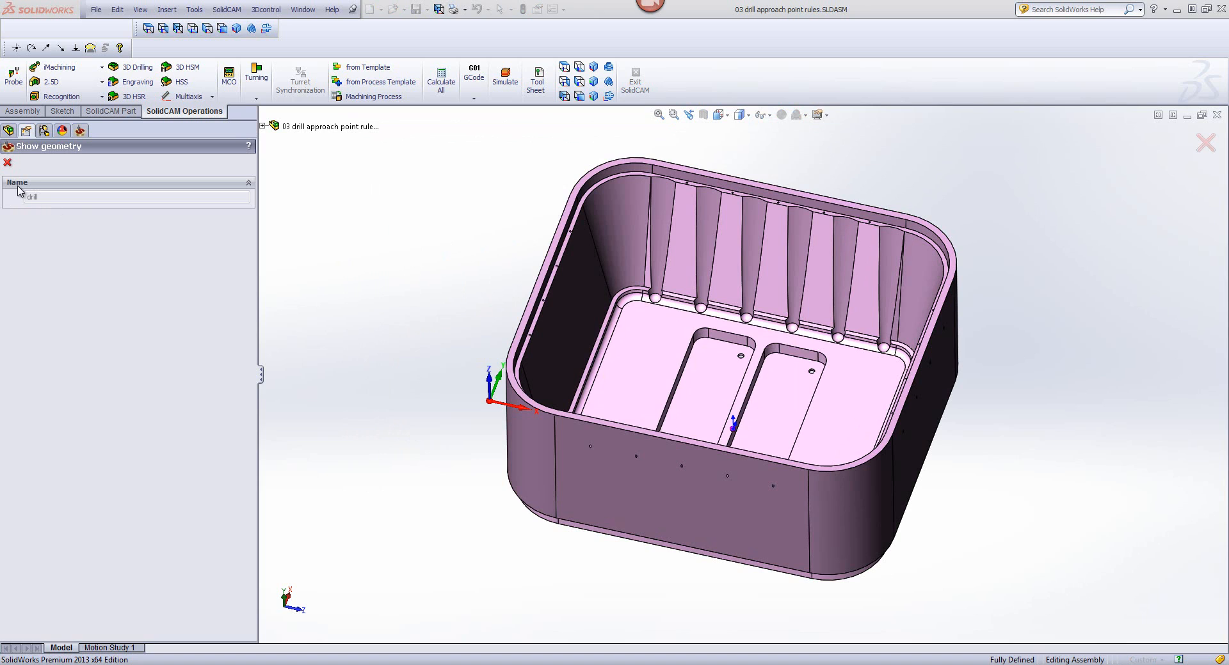
click(8, 163)
click(628, 220)
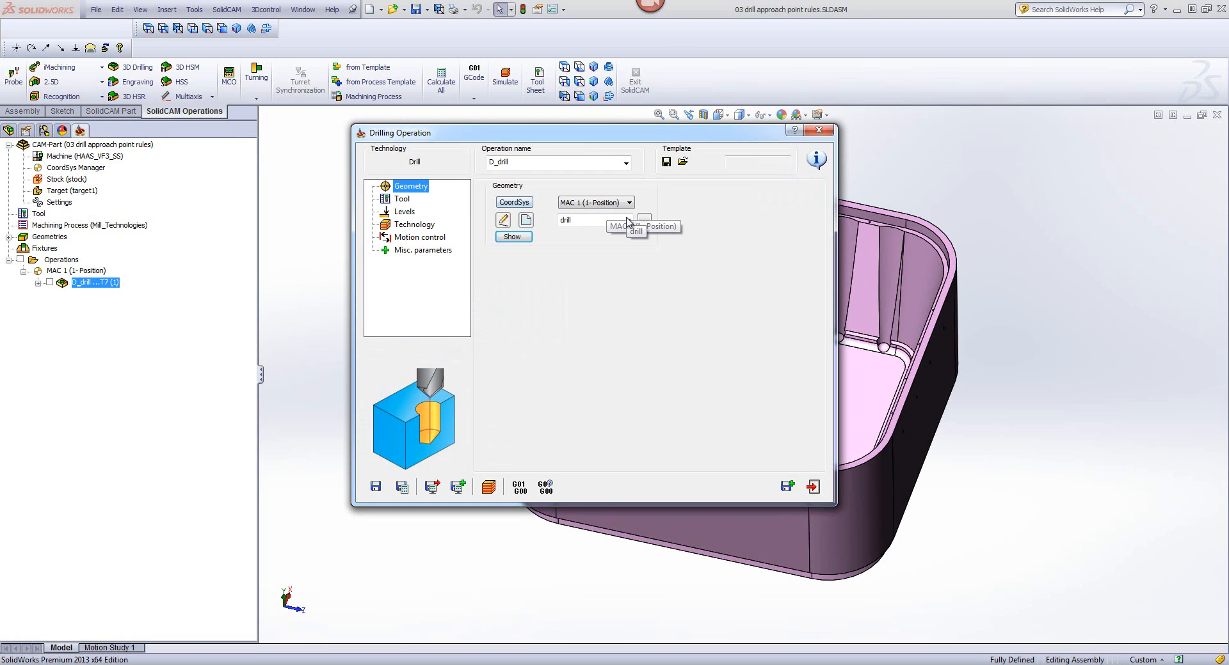
click(607, 237)
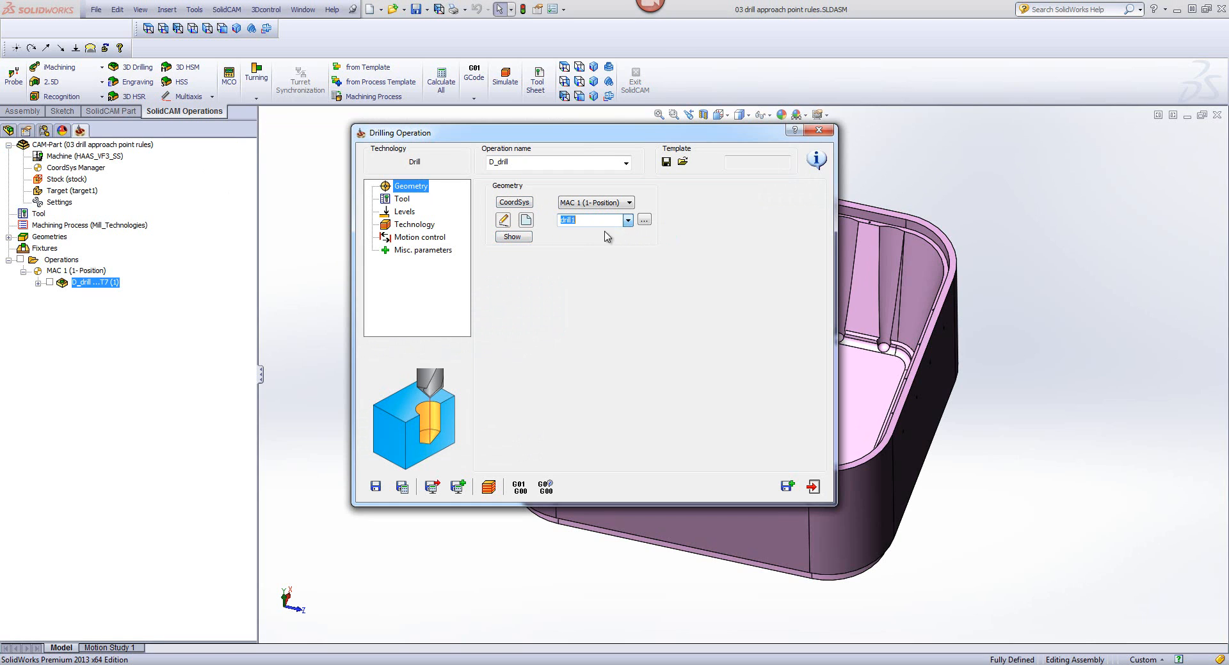
click(511, 236)
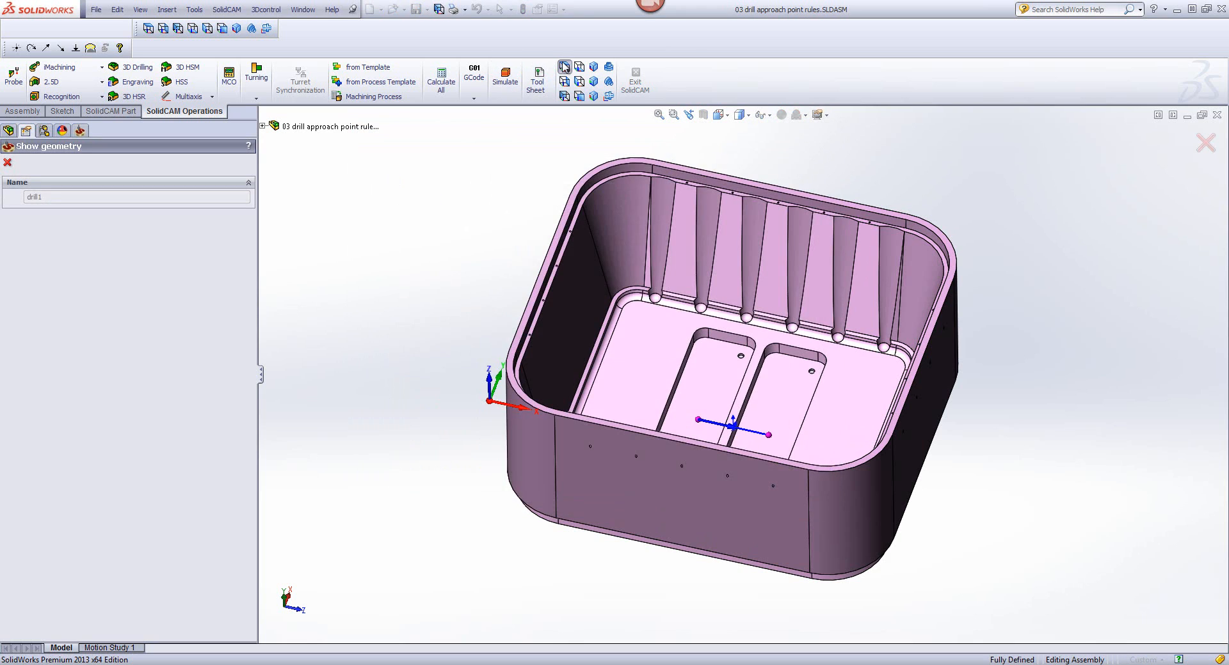
click(564, 66)
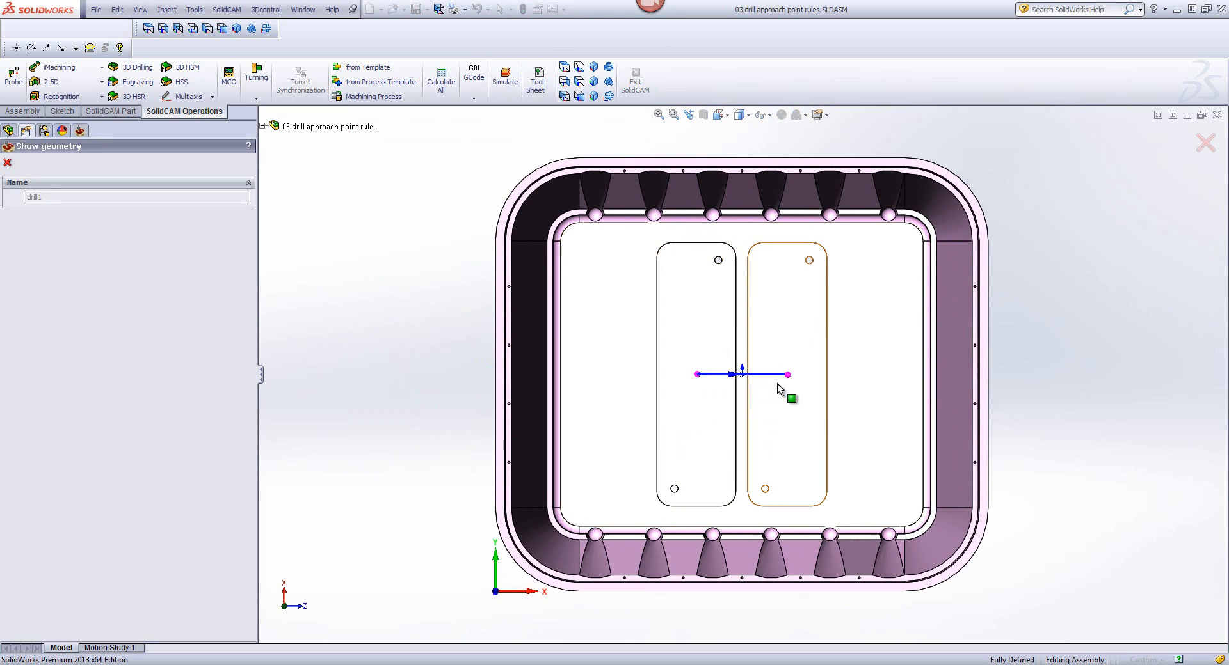
click(9, 164)
Step: Check the drilling tool and define the drill depth of 72 by picking the left pocket's floor
click(402, 199)
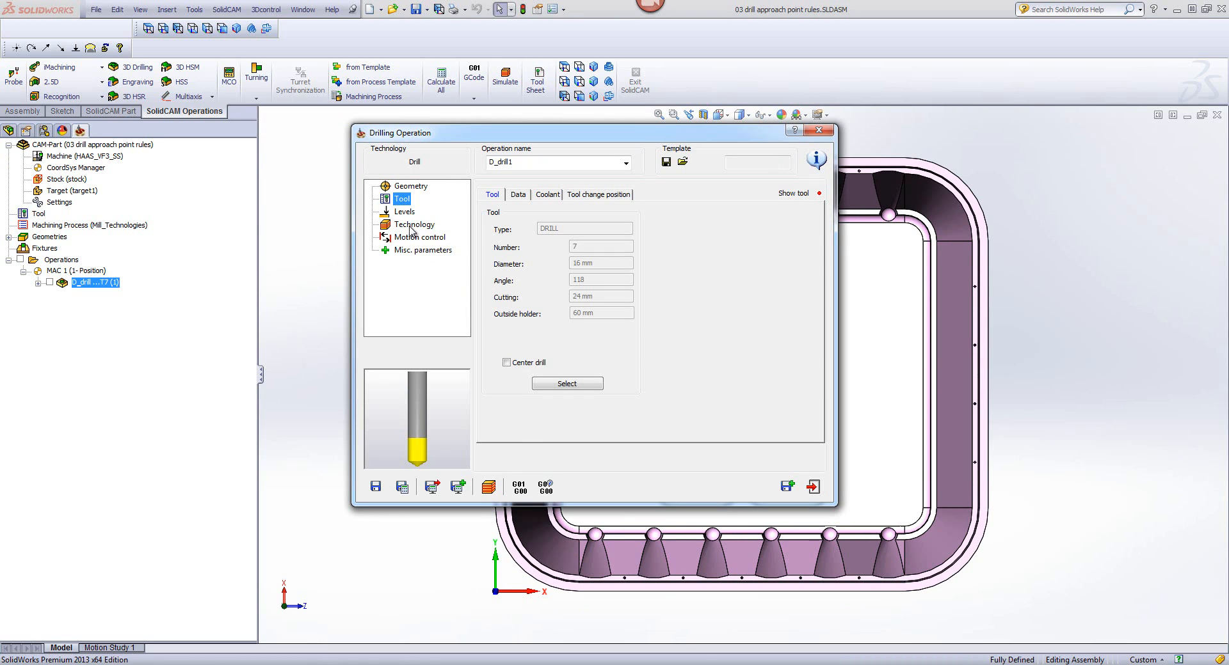
click(405, 213)
click(528, 302)
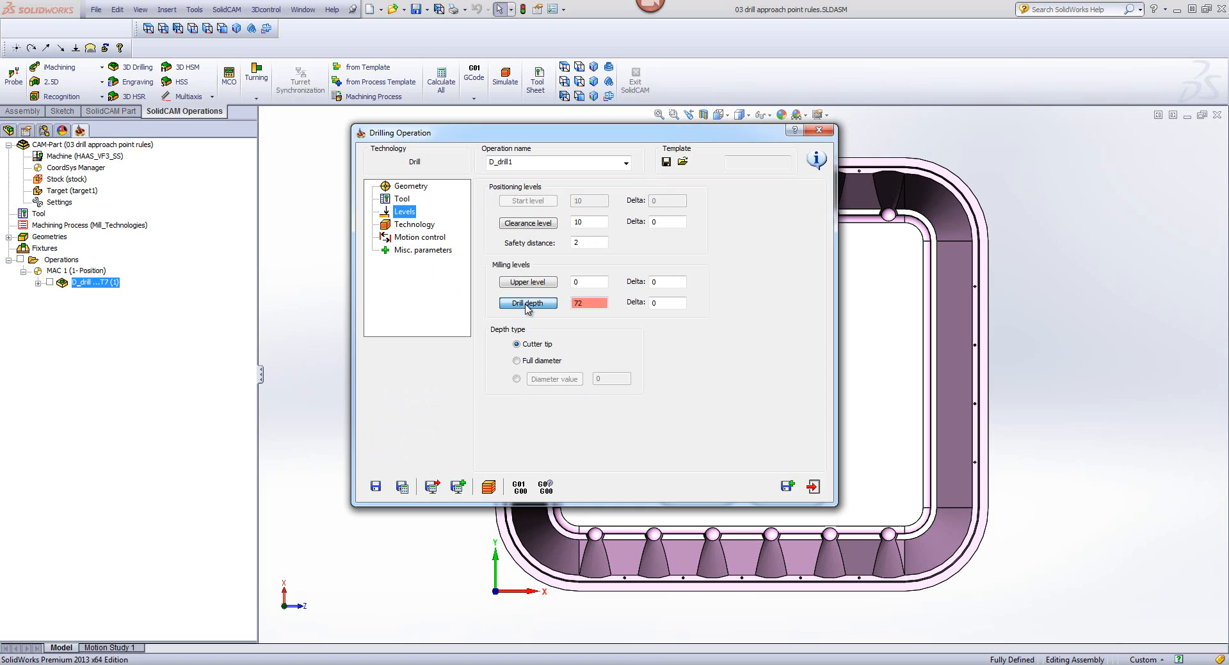
click(708, 394)
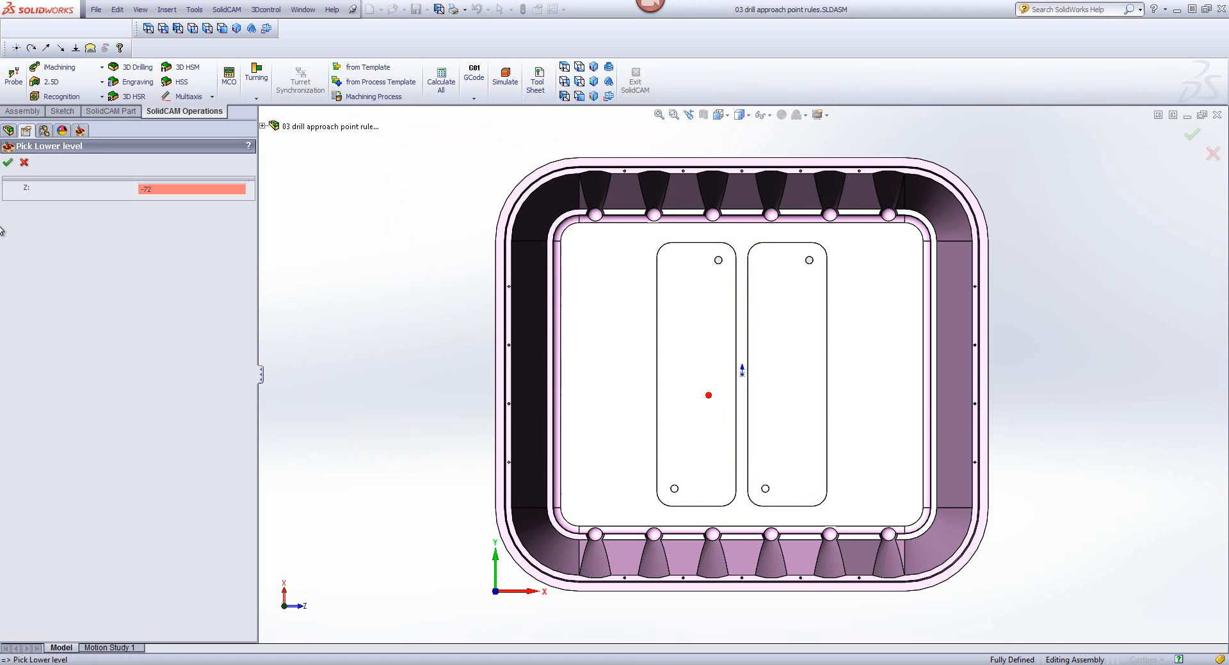
click(8, 164)
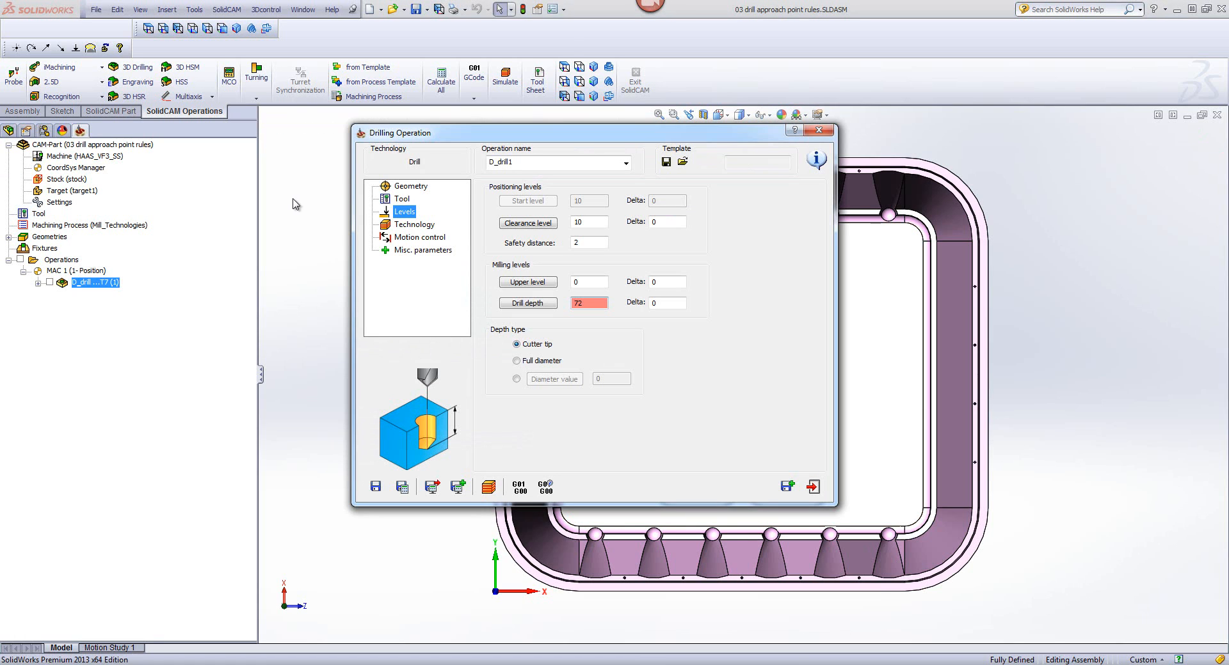
Step: Save and calculate the drilling operation, simulate it in SolidVerify, and close the operation
click(413, 224)
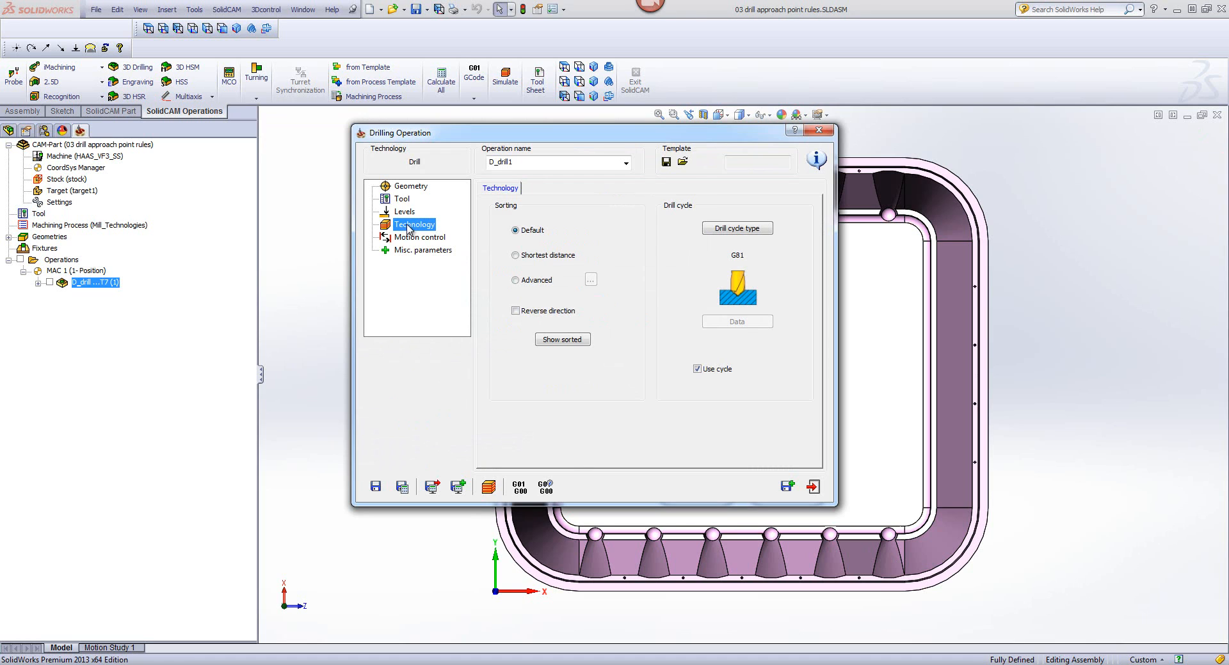
click(402, 487)
click(489, 487)
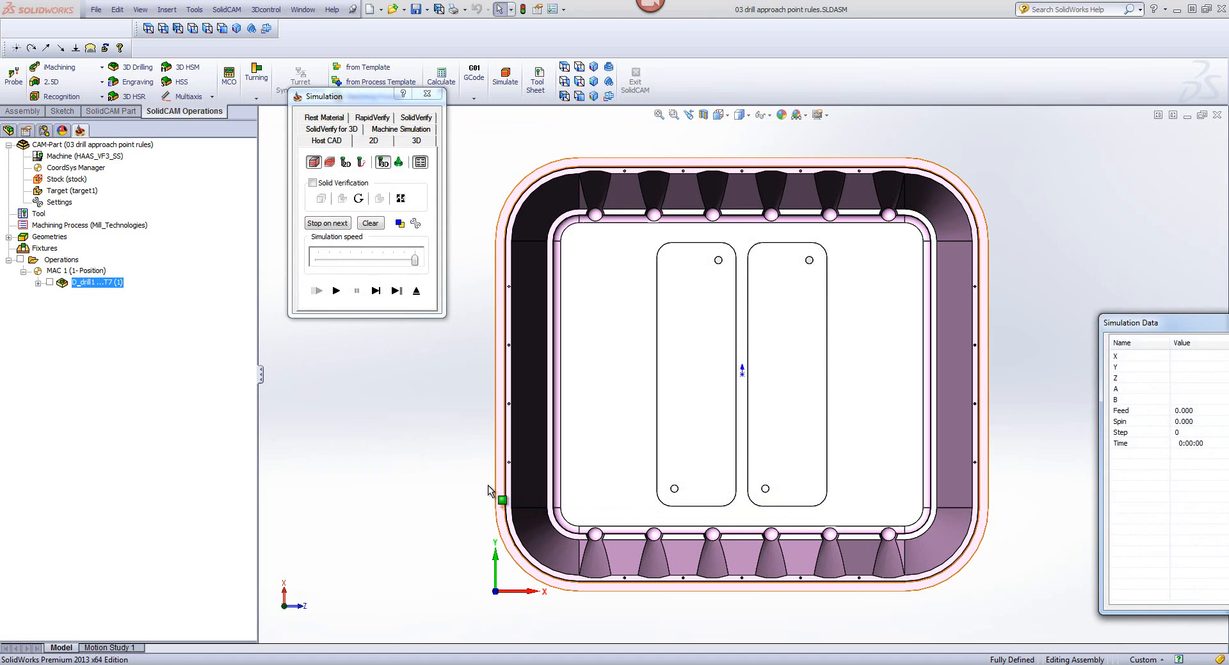
click(412, 119)
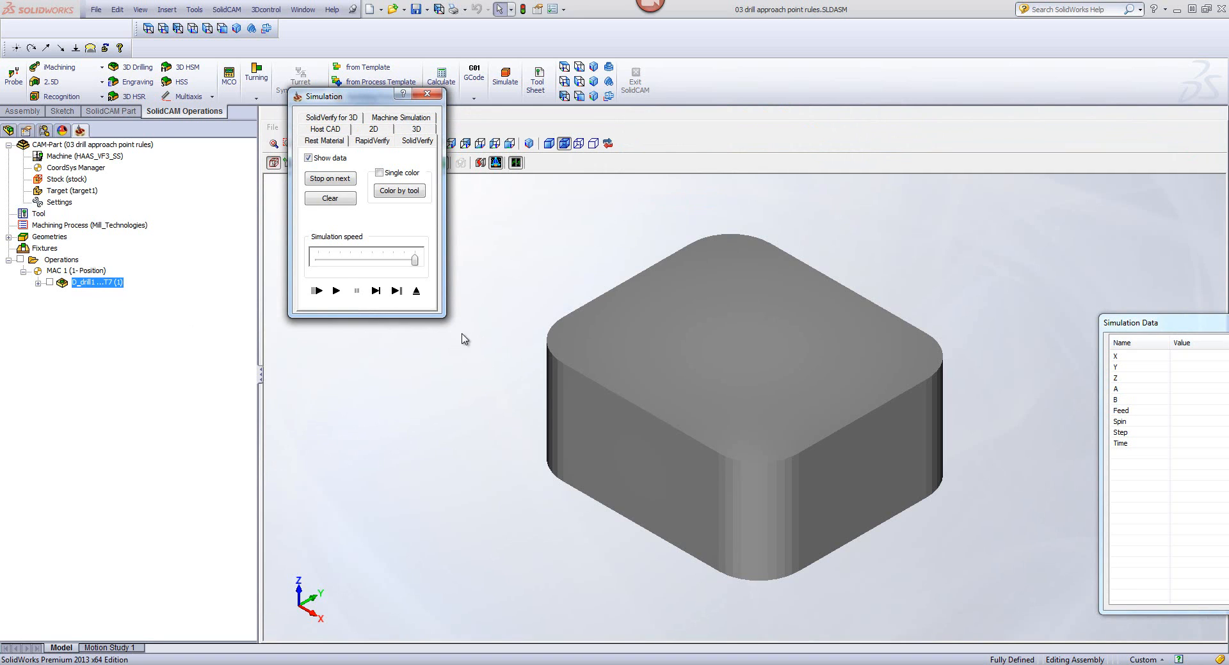
click(336, 291)
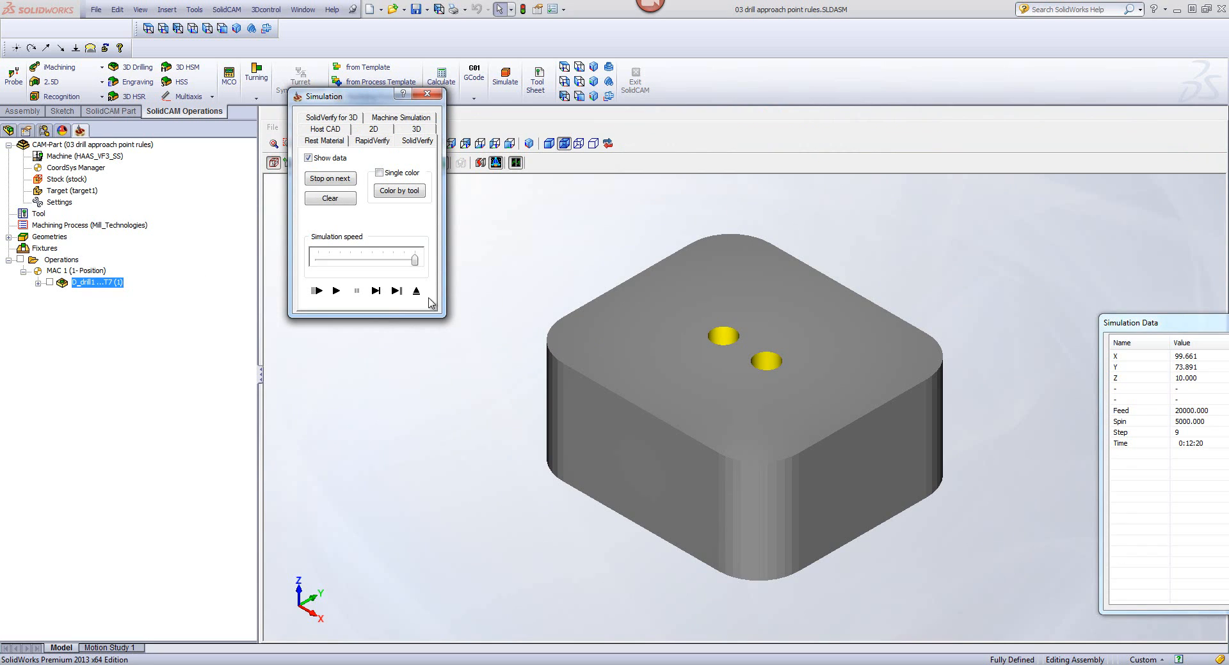
click(416, 291)
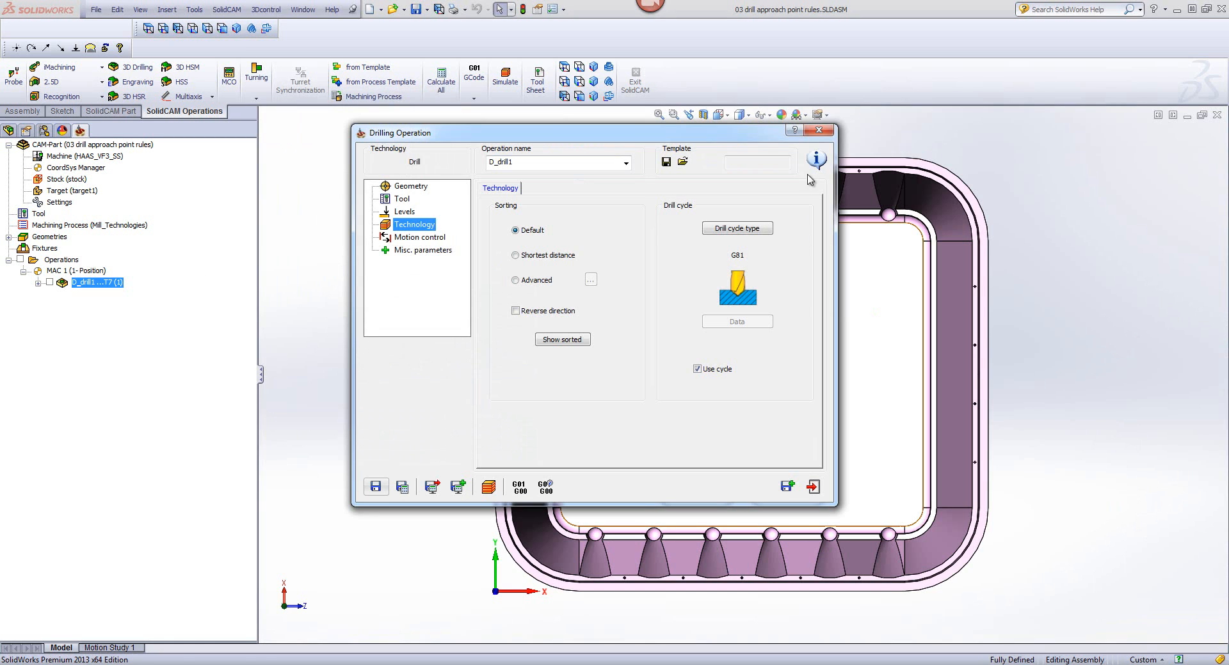
click(817, 131)
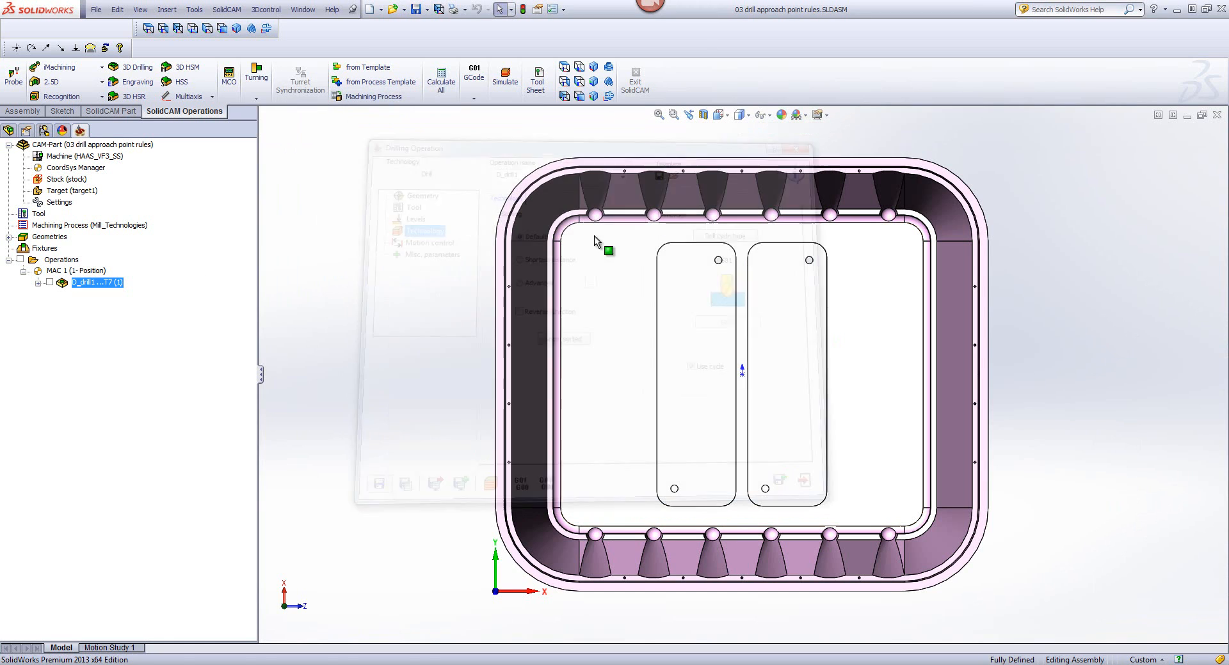
Step: Add an HSR contour roughing operation on target1 using tool 3, the 12 mm end mill with 0.5 mm corner radius
click(130, 97)
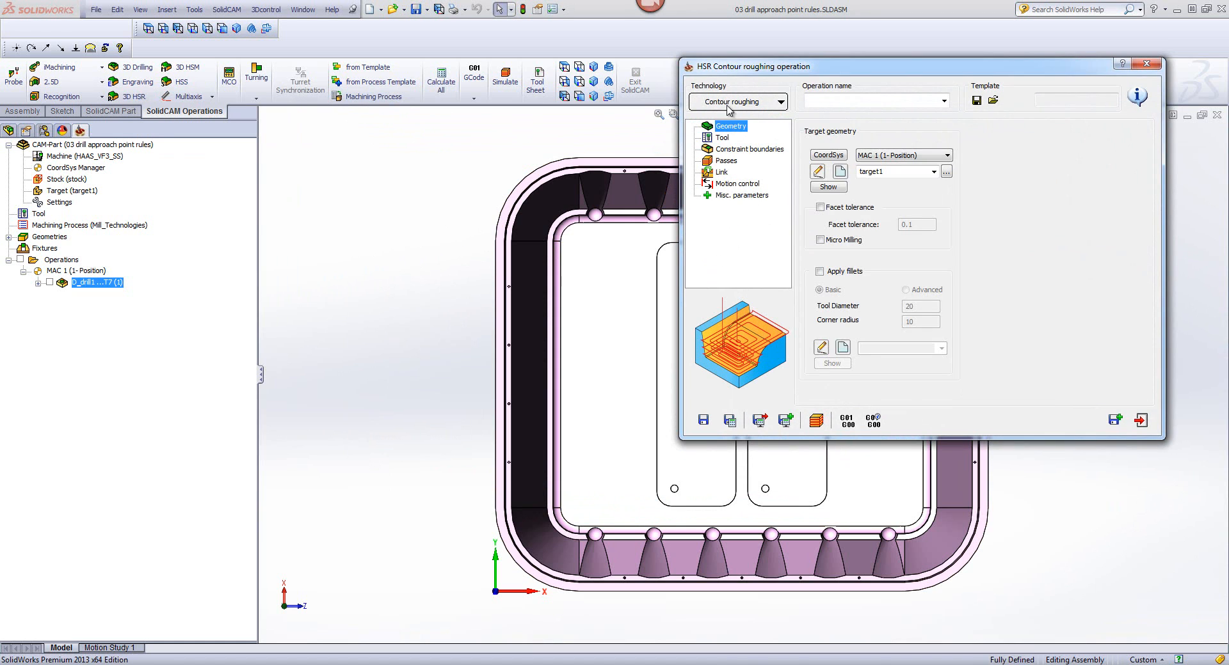
click(722, 138)
click(901, 304)
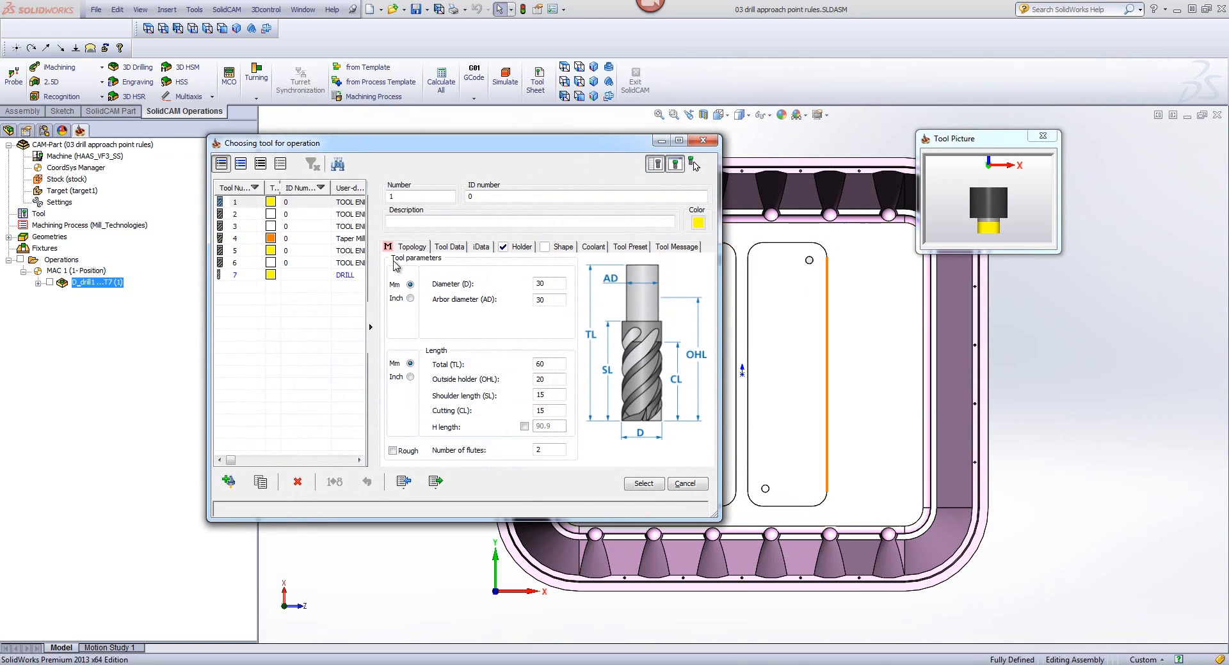
click(316, 215)
click(318, 228)
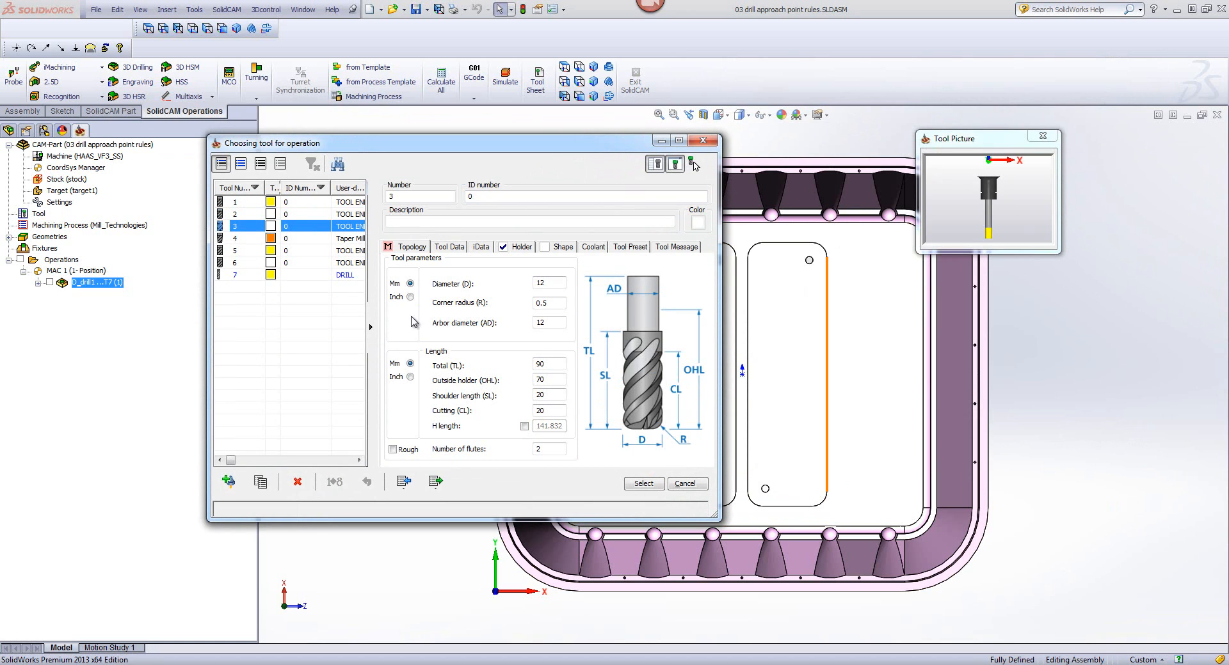
click(642, 485)
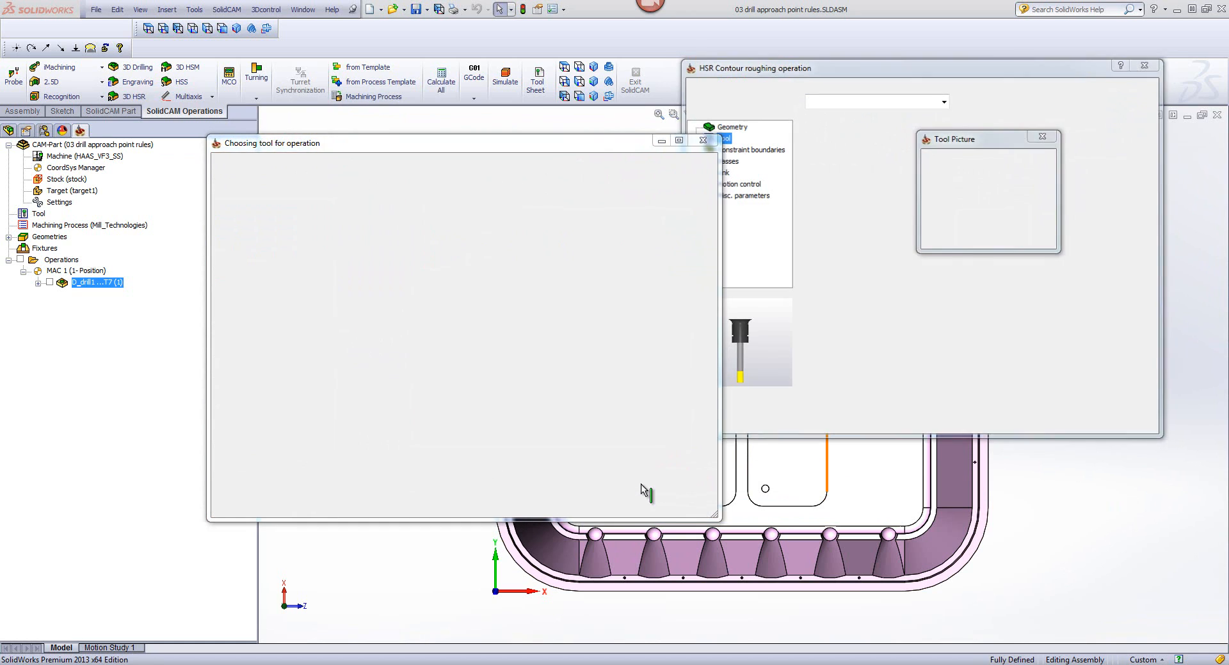
Step: Review the roughing operation's constraint boundary and link settings, and set the passes' step down to 10
click(753, 151)
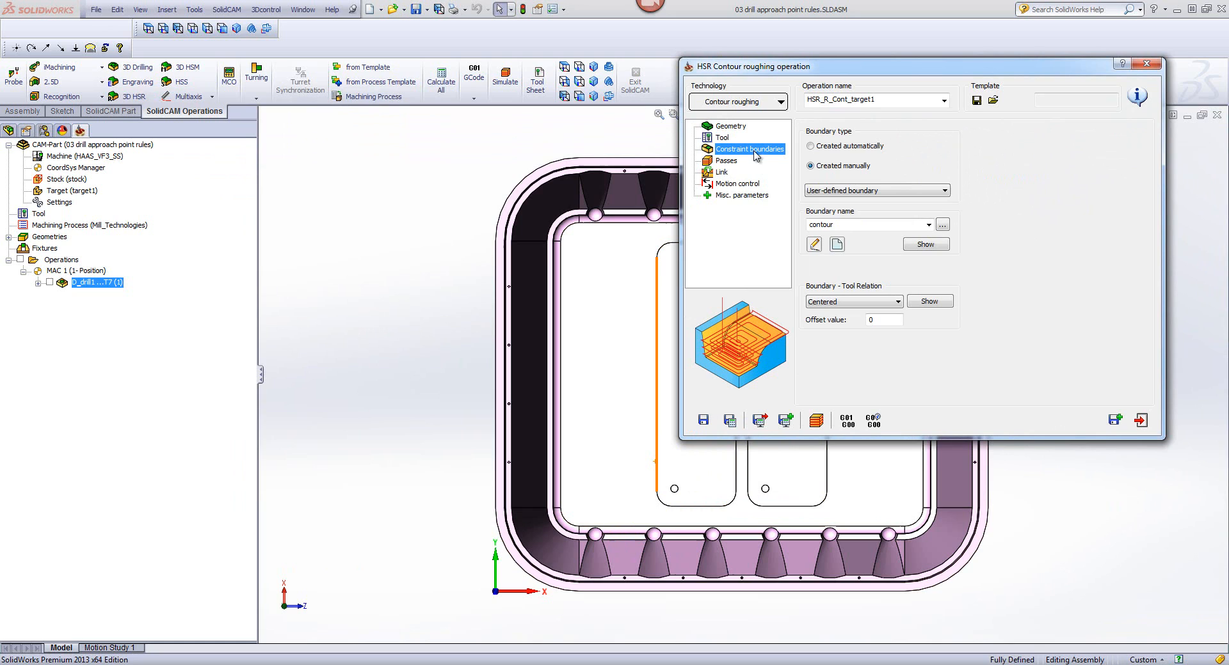
click(724, 162)
click(721, 172)
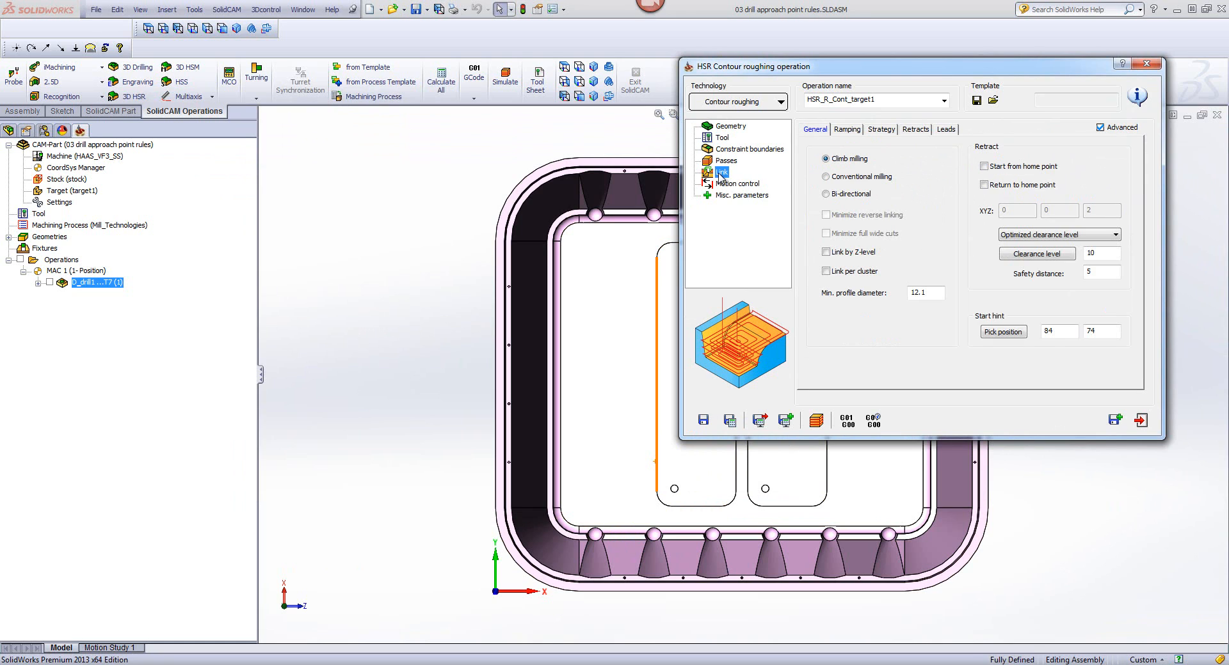
click(725, 162)
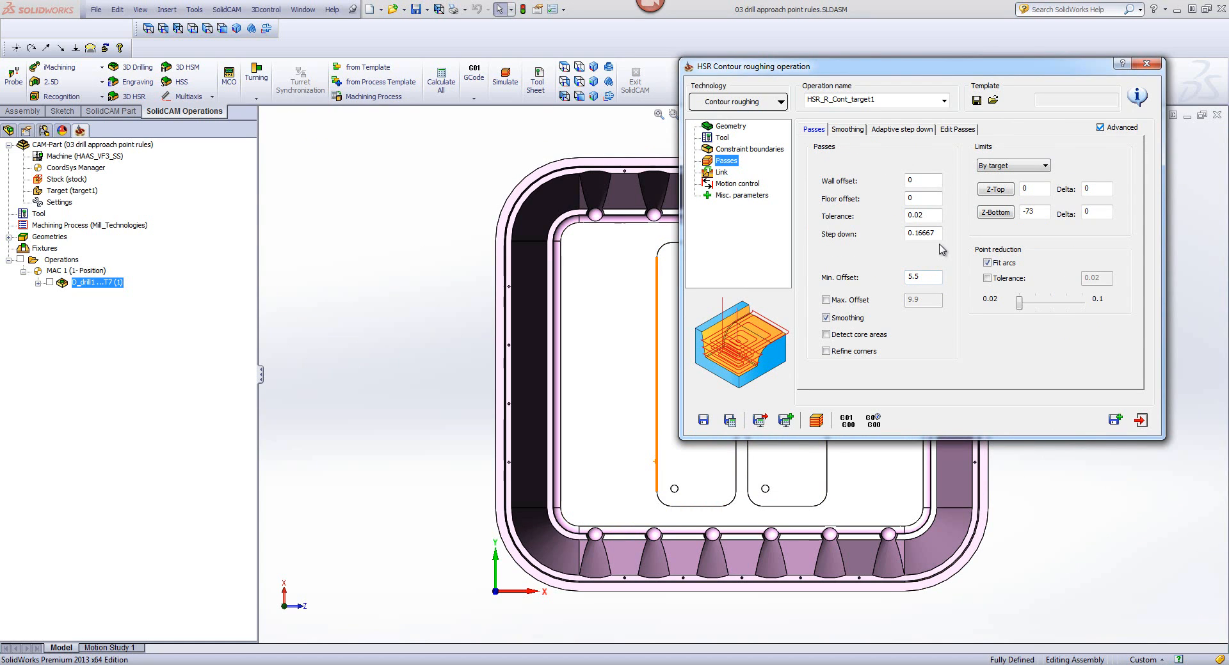
drag(940, 232, 876, 233)
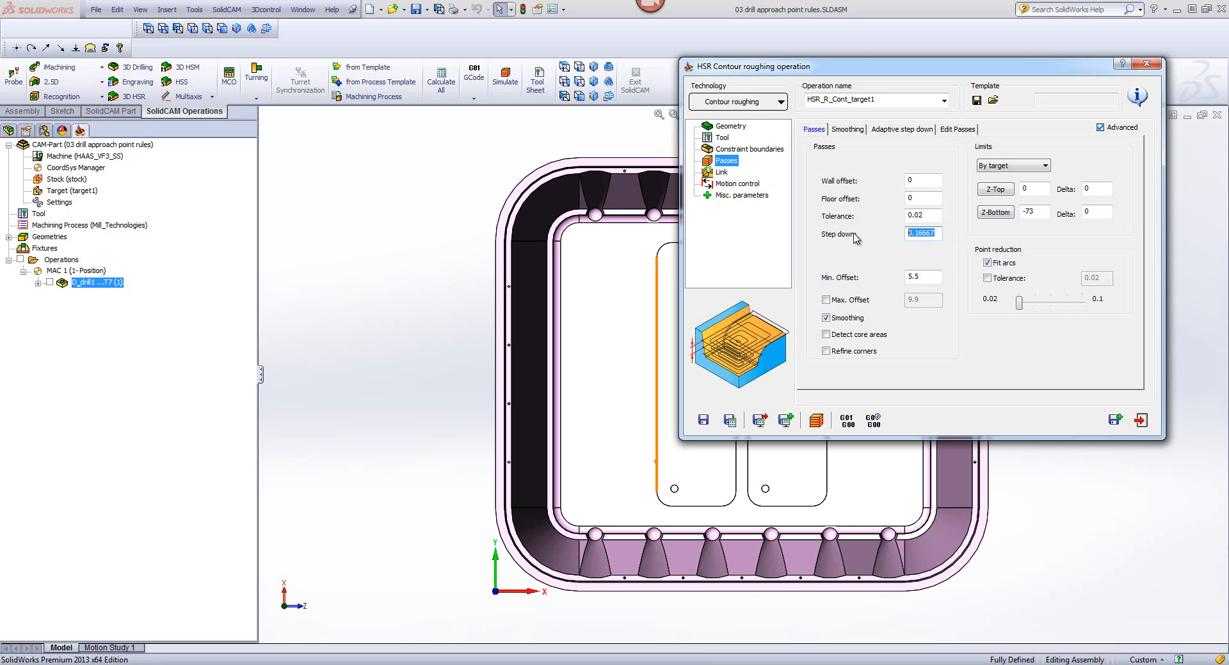
text(10)
Step: Enable approach points for the roughing operation's ramping using the drill1 geometry, and show those points on the model in isometric view
click(721, 172)
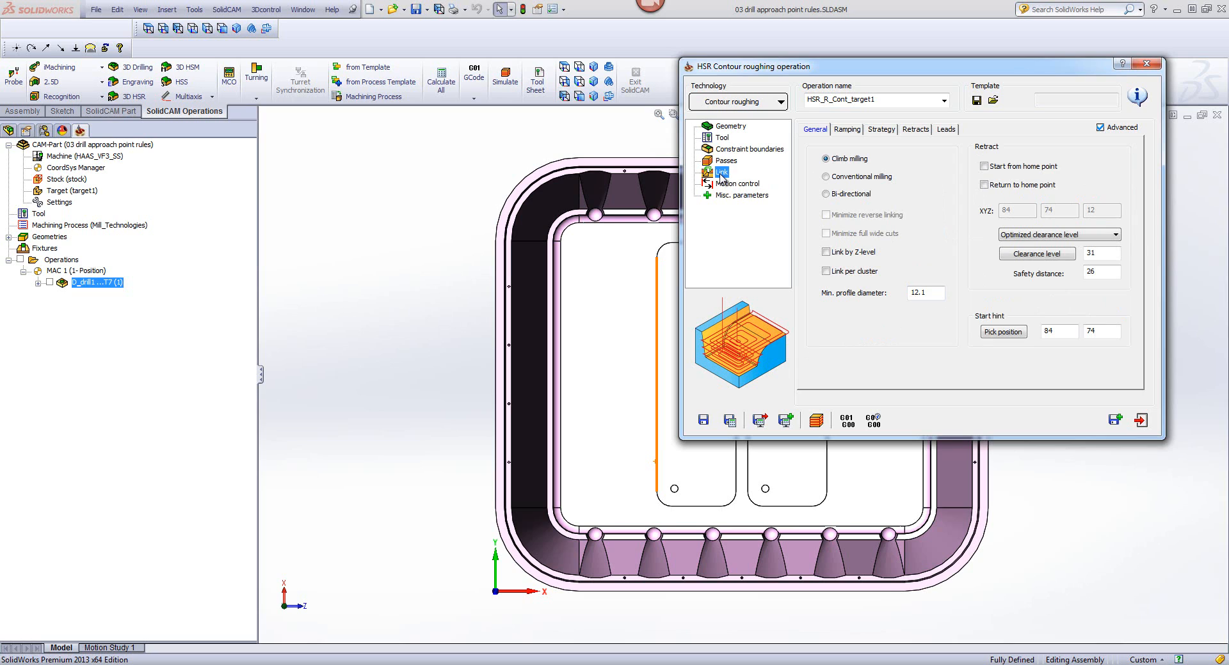
click(847, 130)
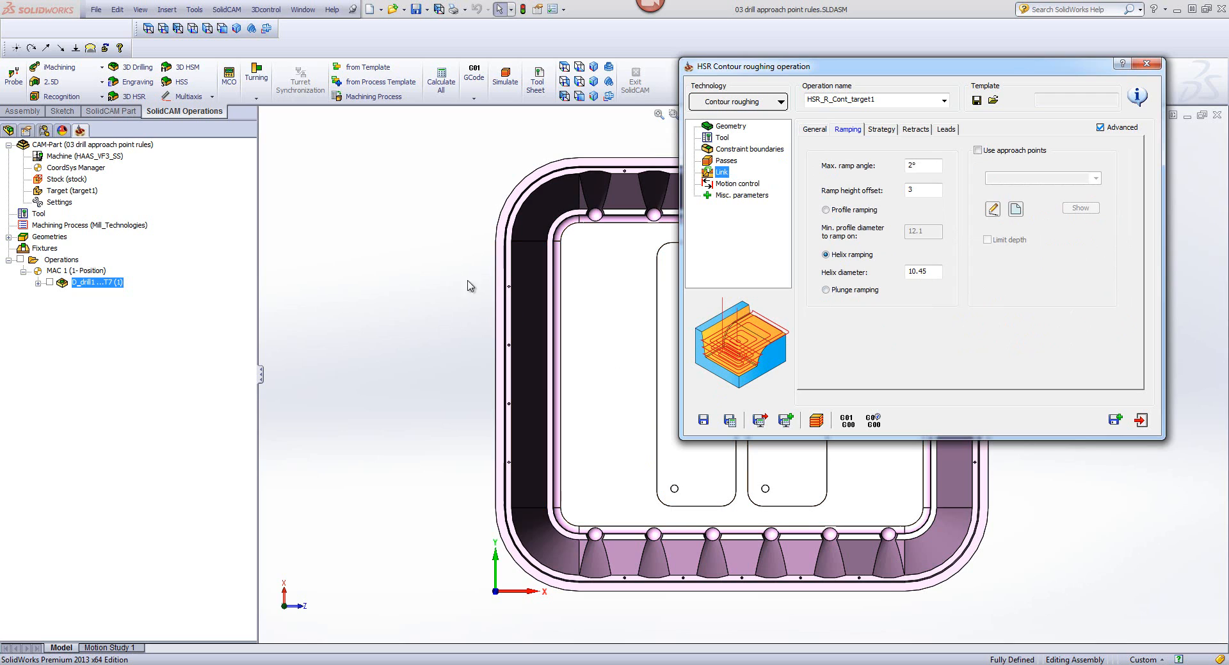
click(599, 67)
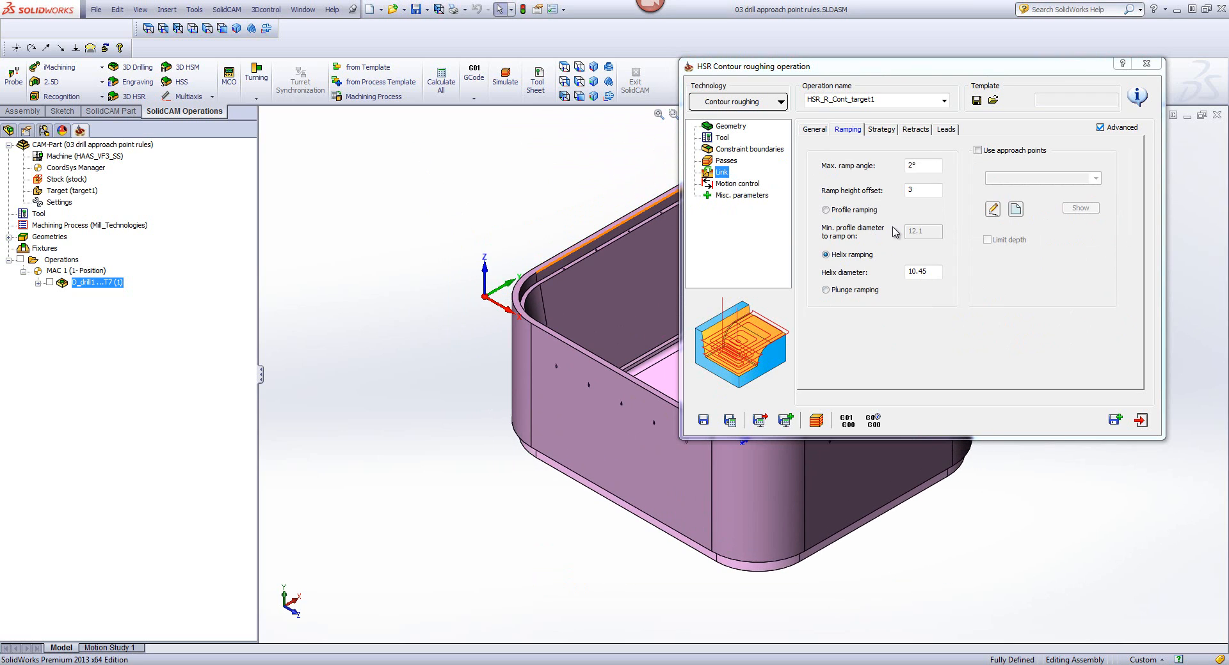
click(977, 151)
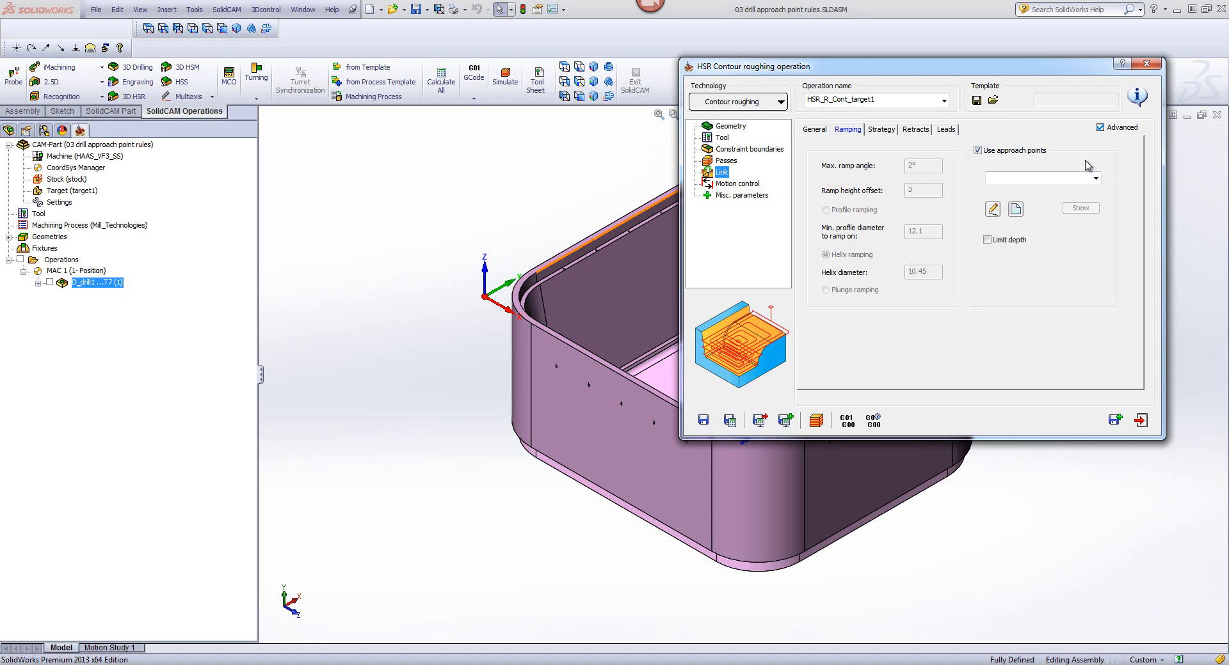
click(1095, 178)
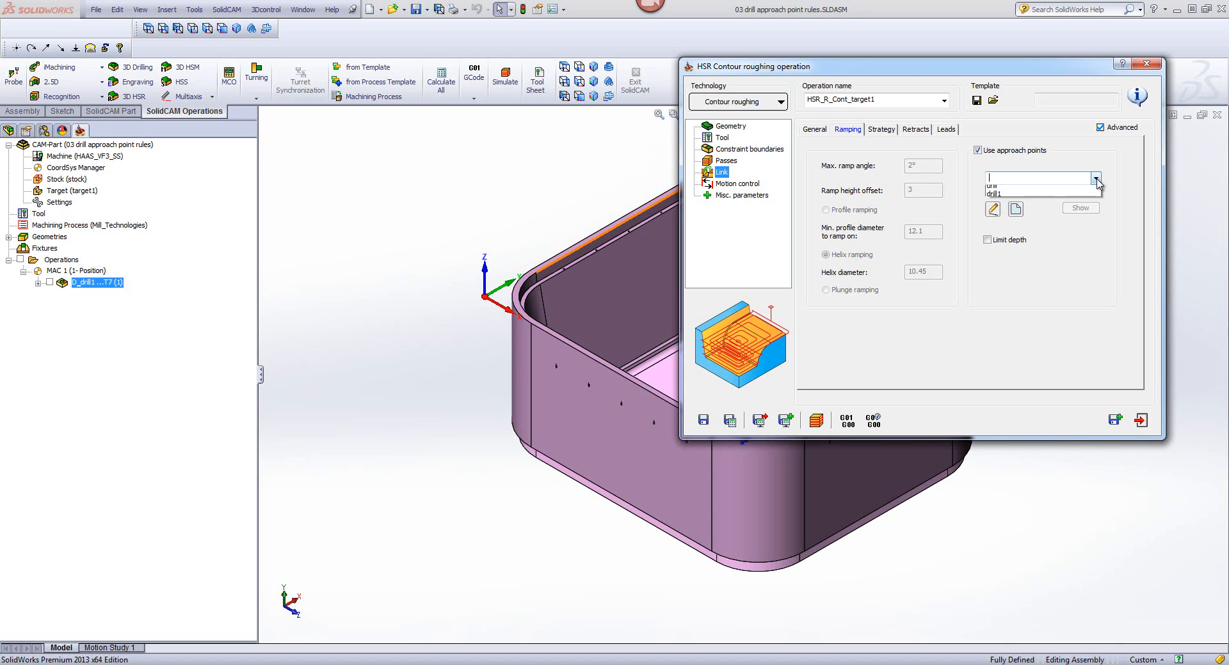
click(1044, 199)
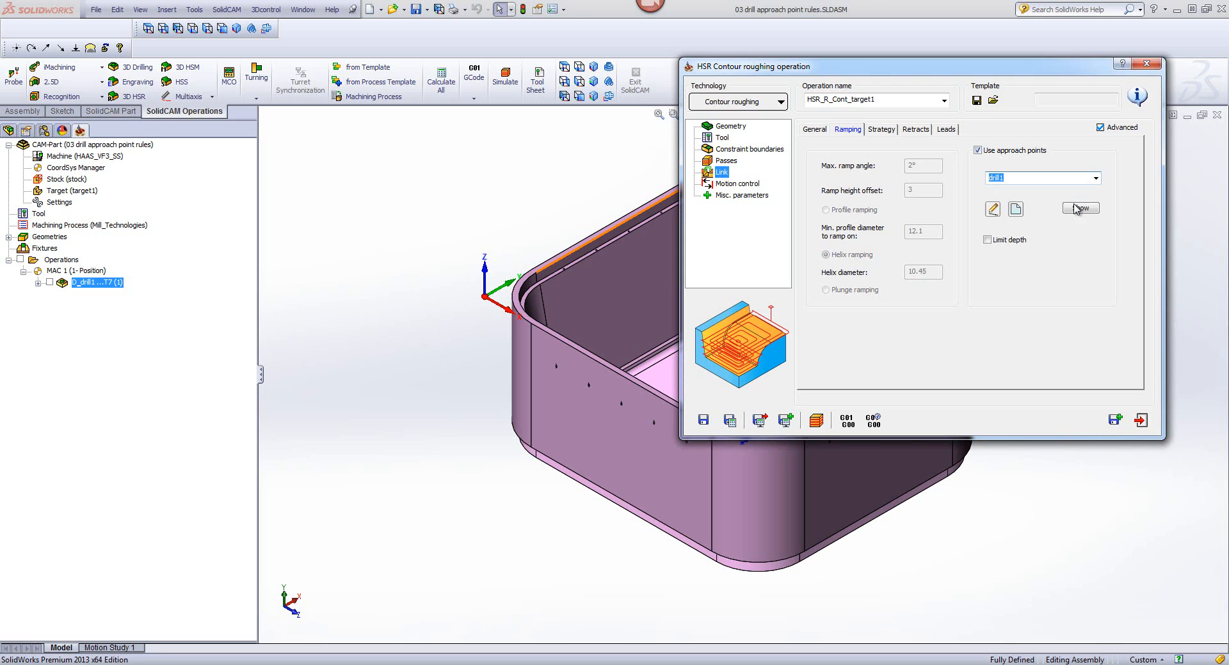
click(1077, 209)
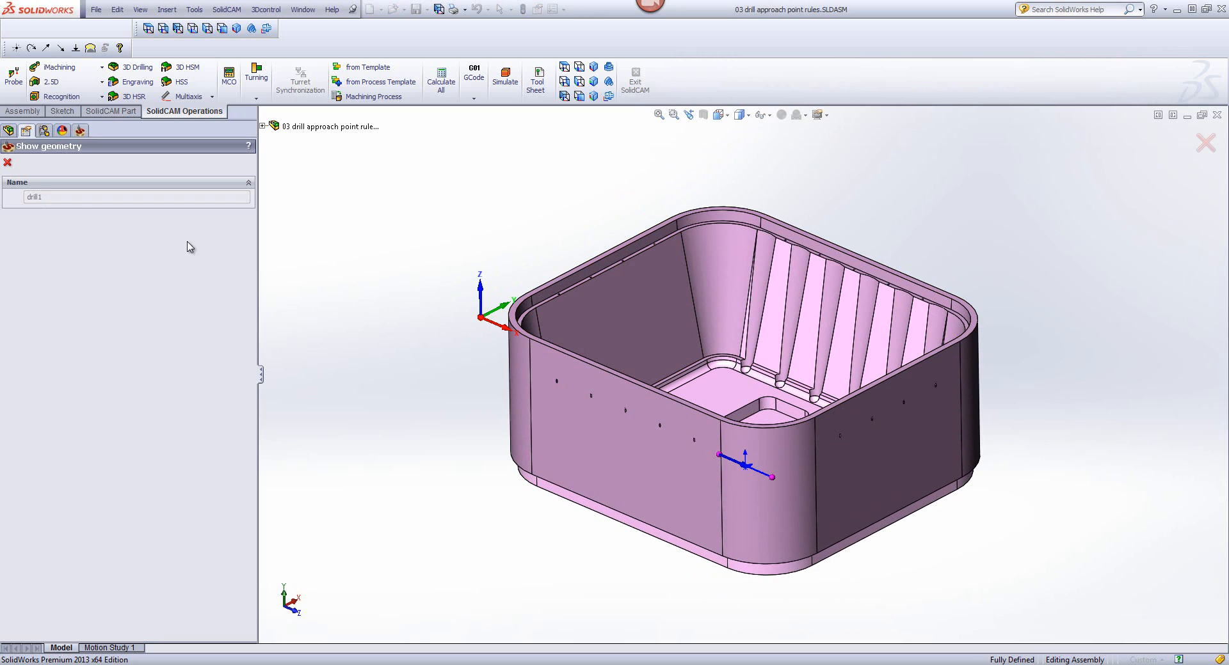
click(7, 162)
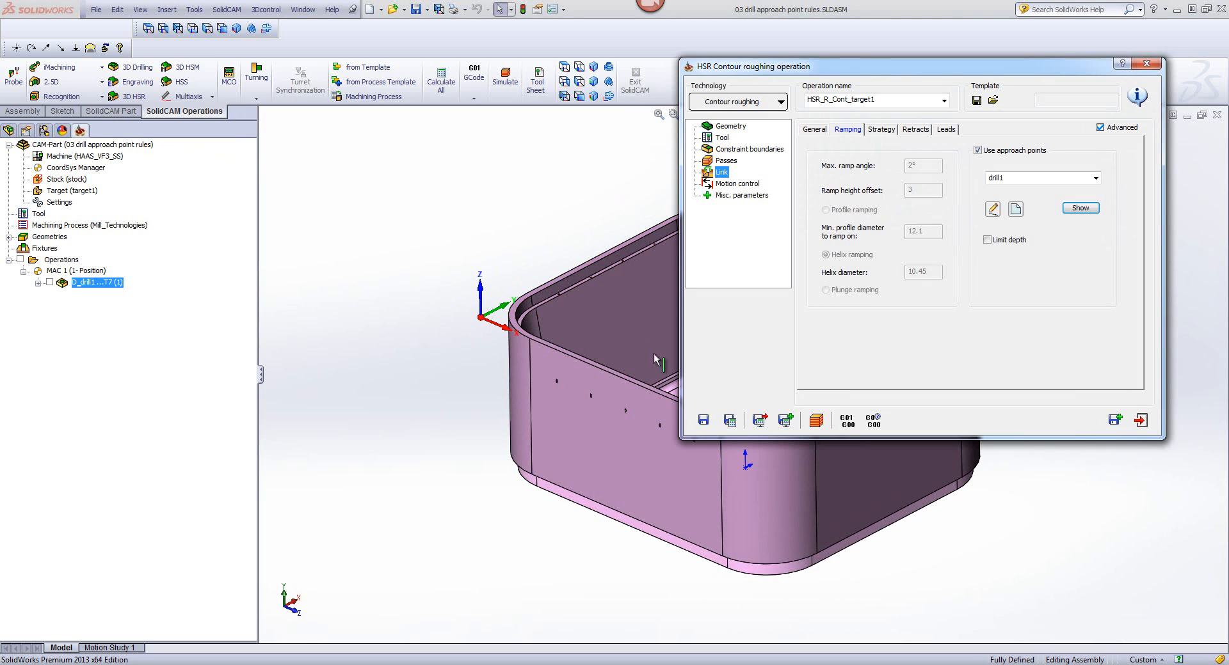
Step: Save and calculate the contour roughing operation, simulate it in SolidVerify by single-stepping the first moves before playing the rest, and exit the operation
click(729, 420)
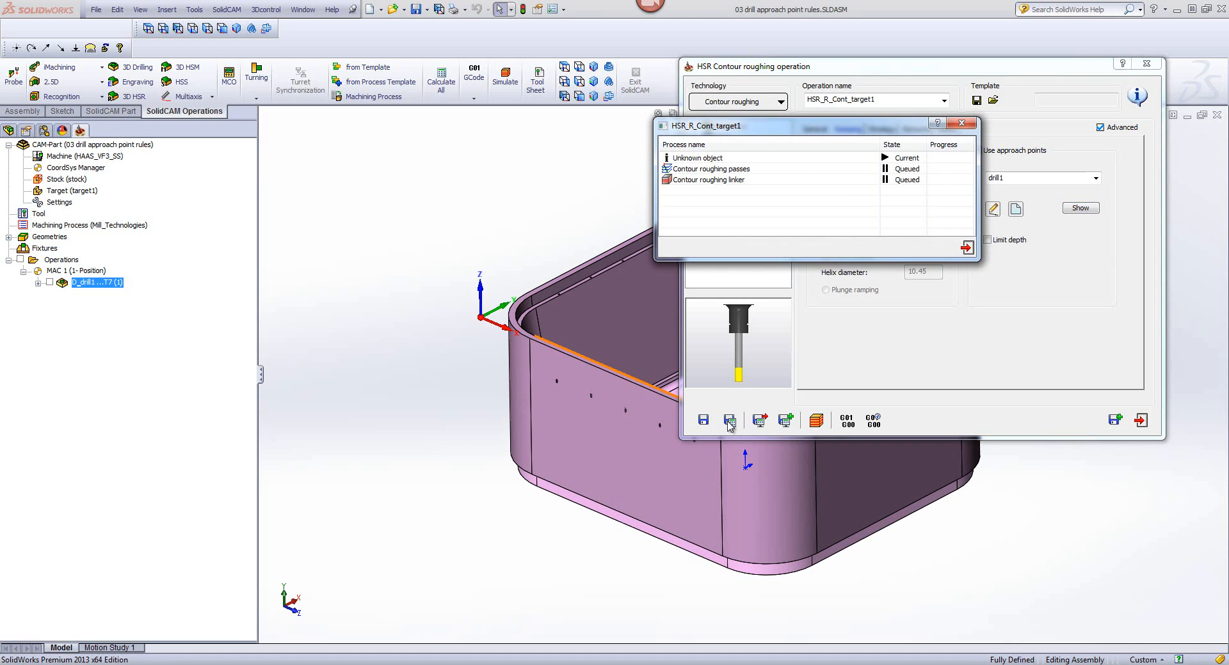
click(816, 421)
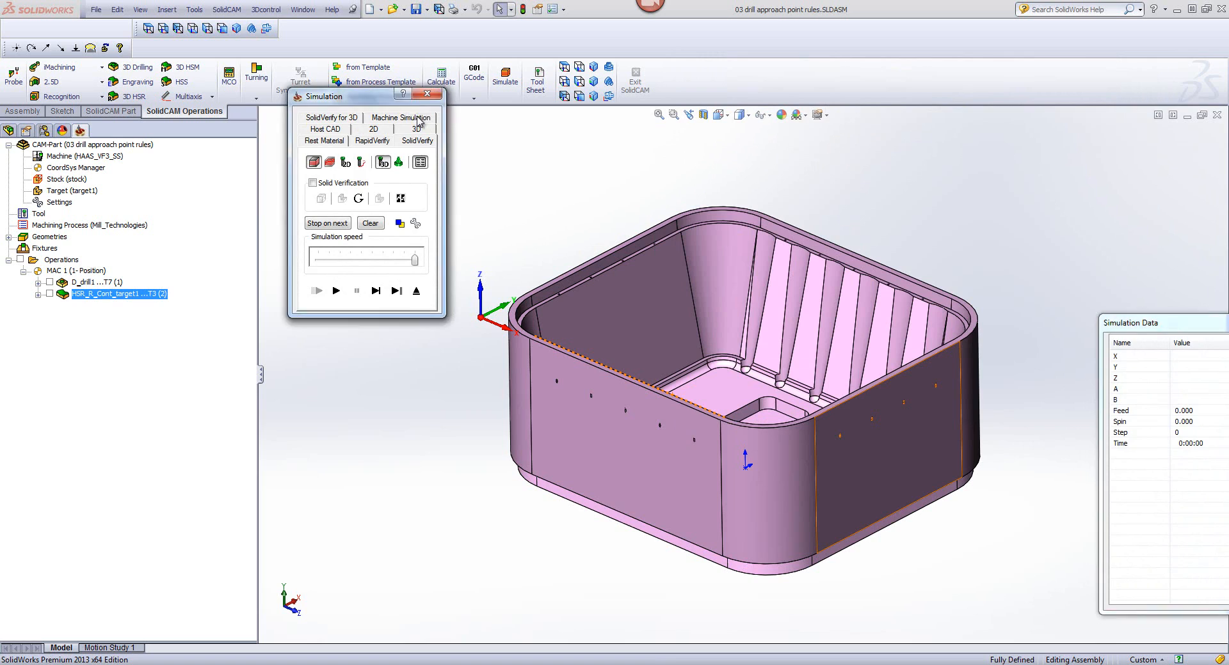
click(417, 119)
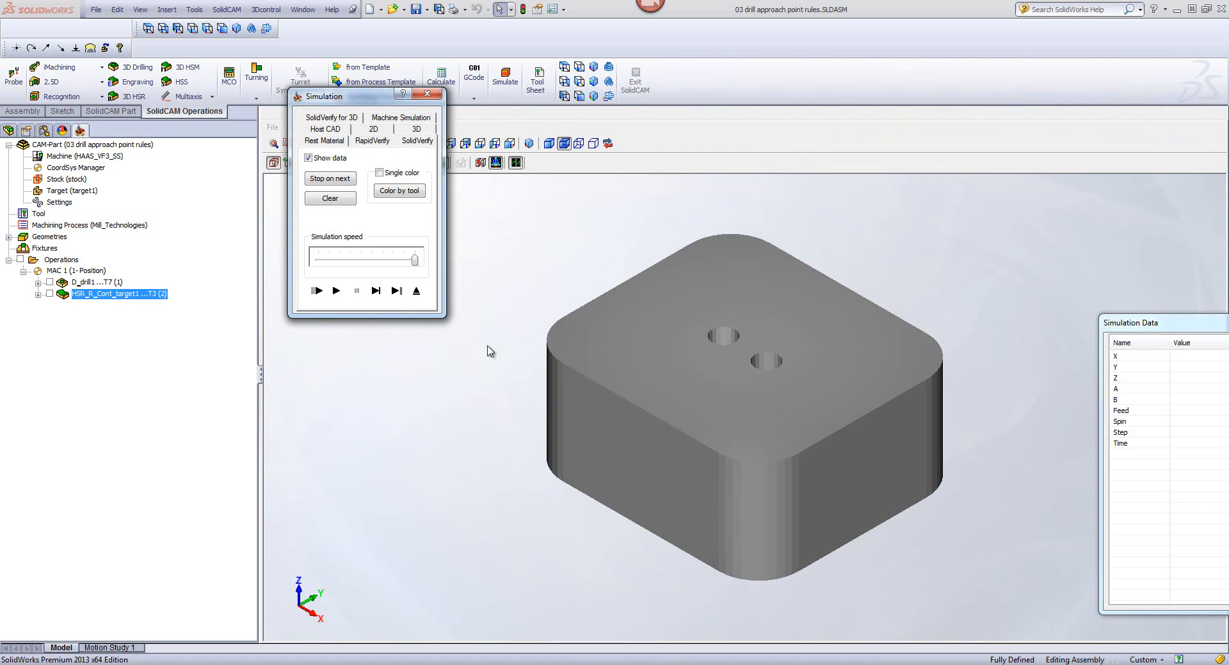
click(376, 291)
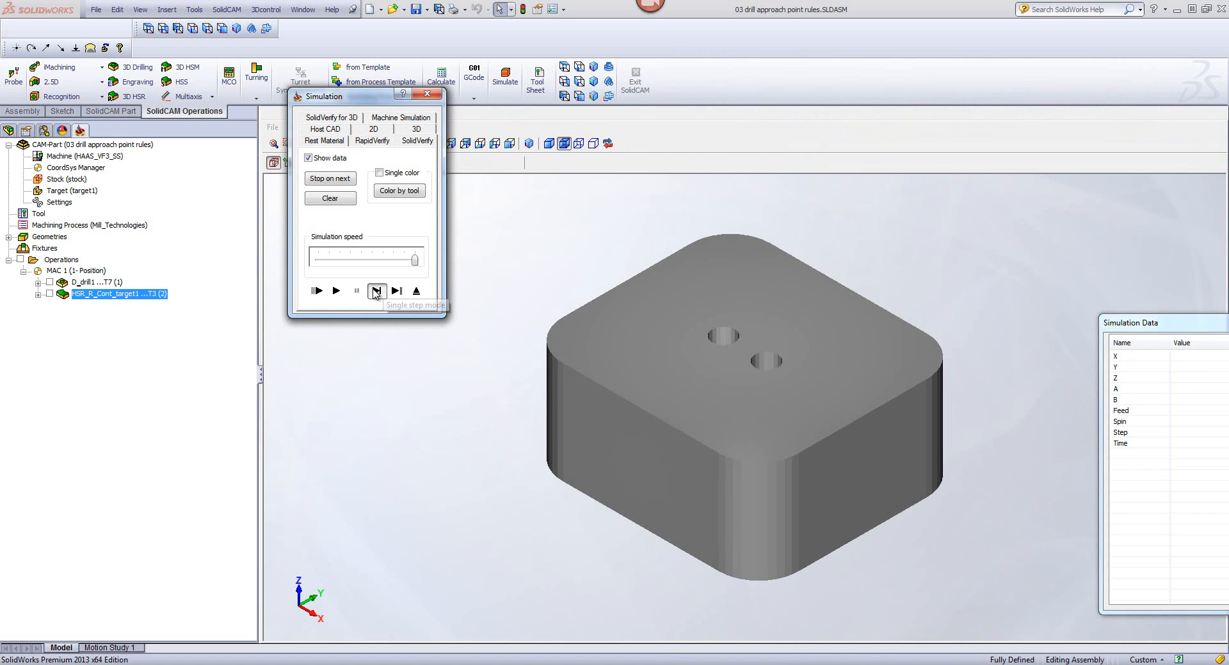
click(375, 292)
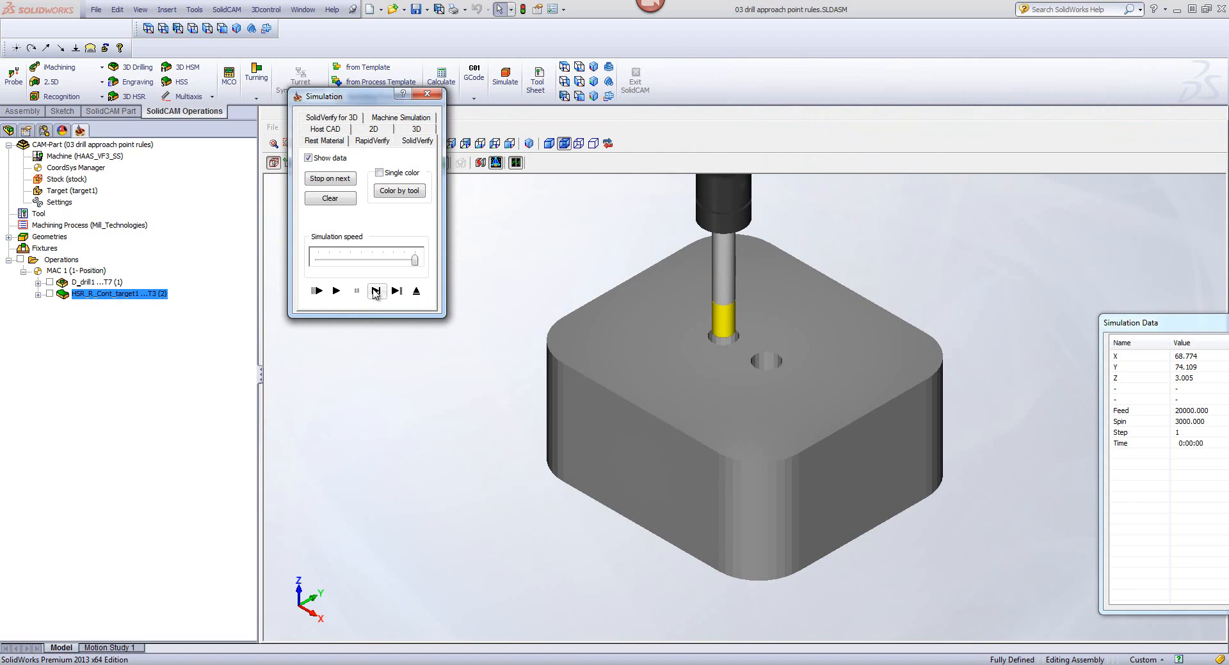
click(375, 292)
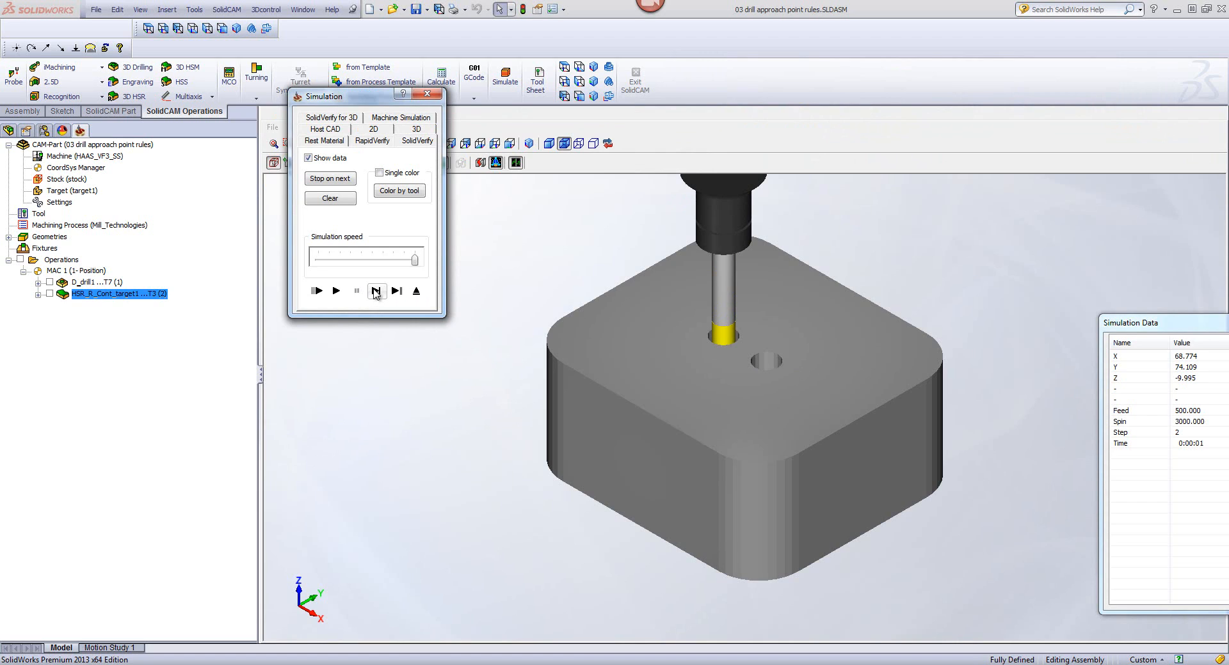
click(336, 291)
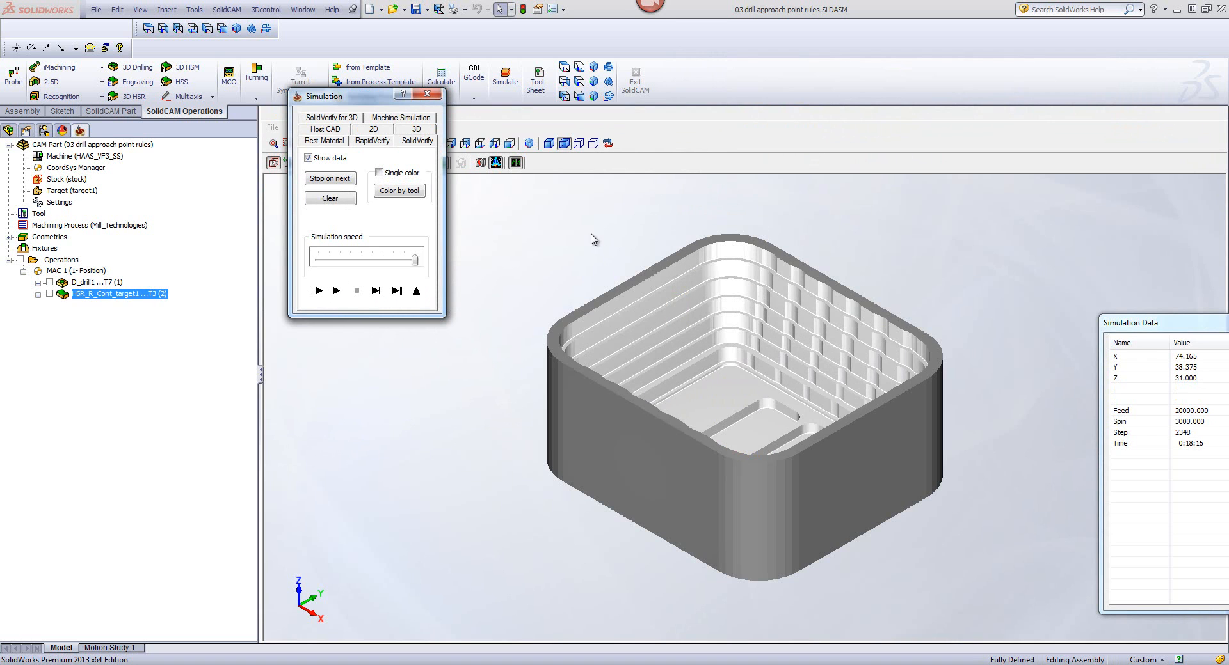
middle_drag(1017, 264, 1019, 269)
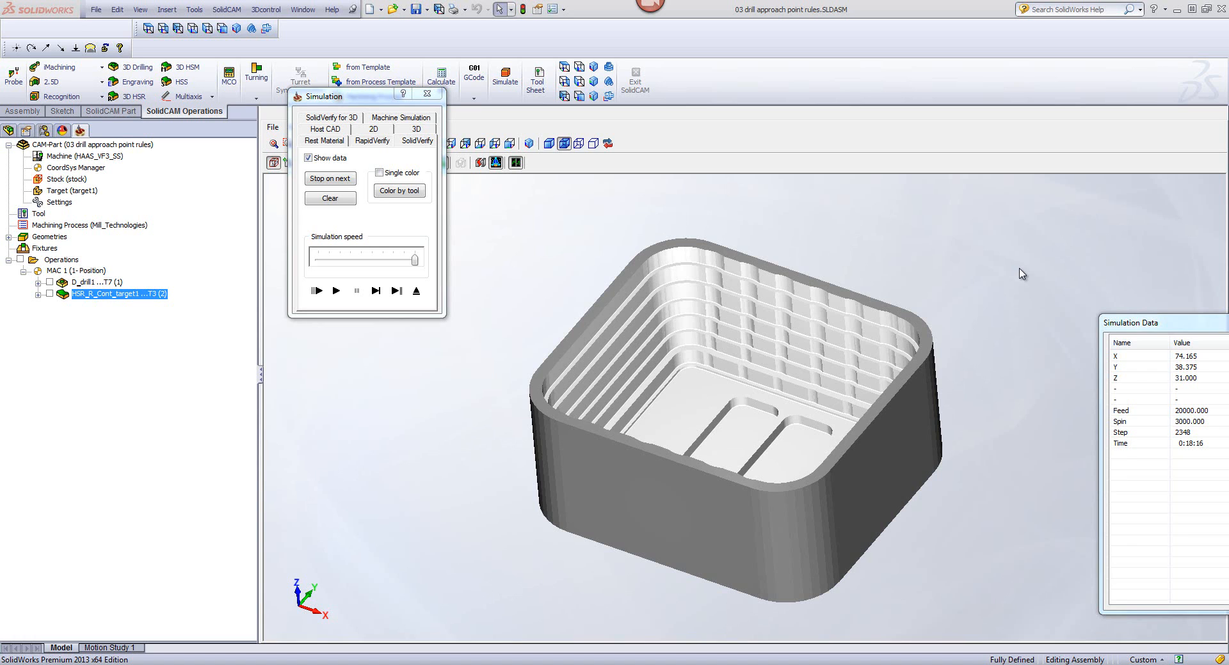
click(422, 293)
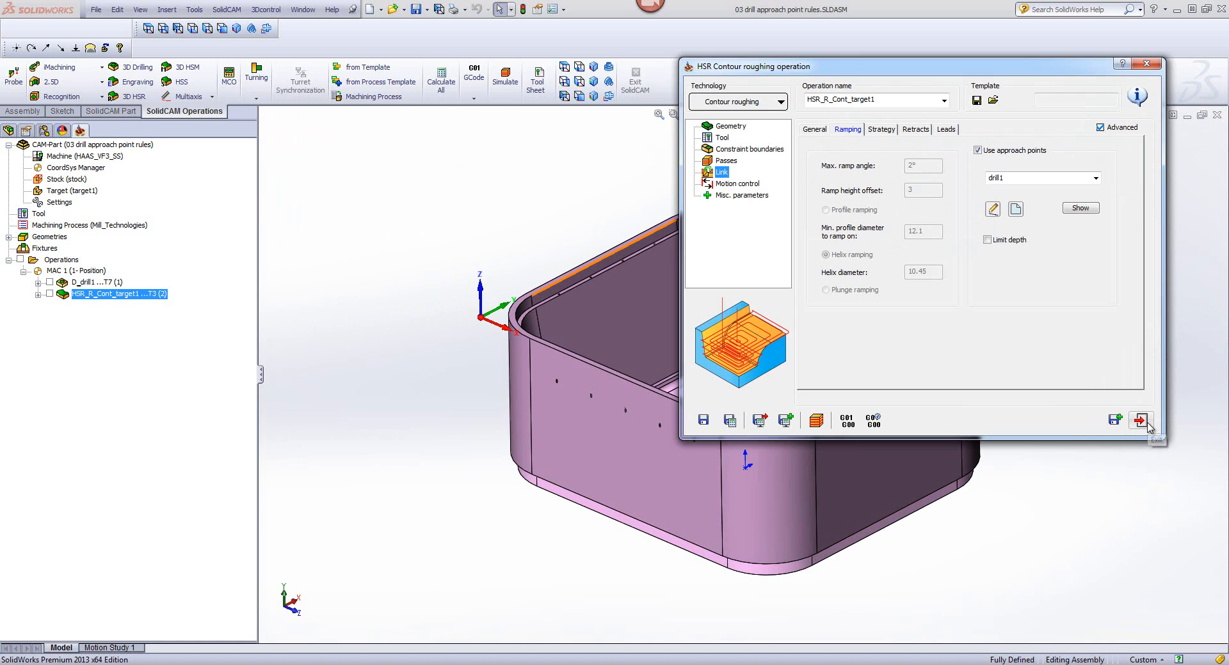
click(1148, 426)
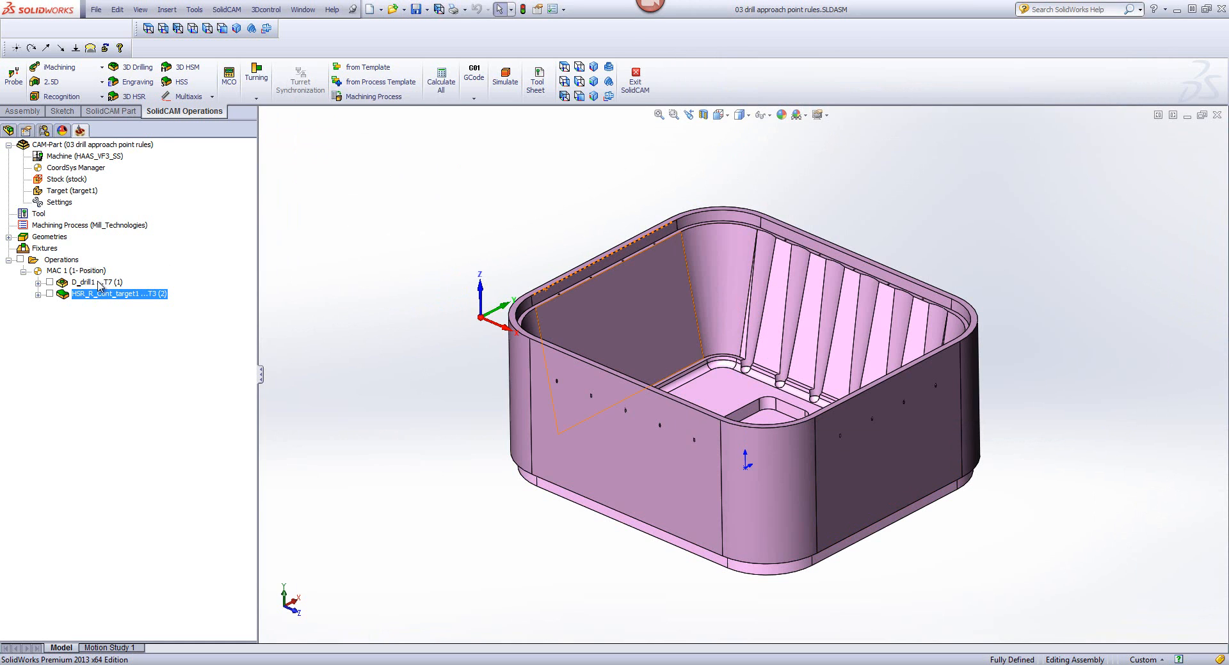
Step: Open the drilling operation on drill1 for editing and set its geometry to drill
double_click(96, 282)
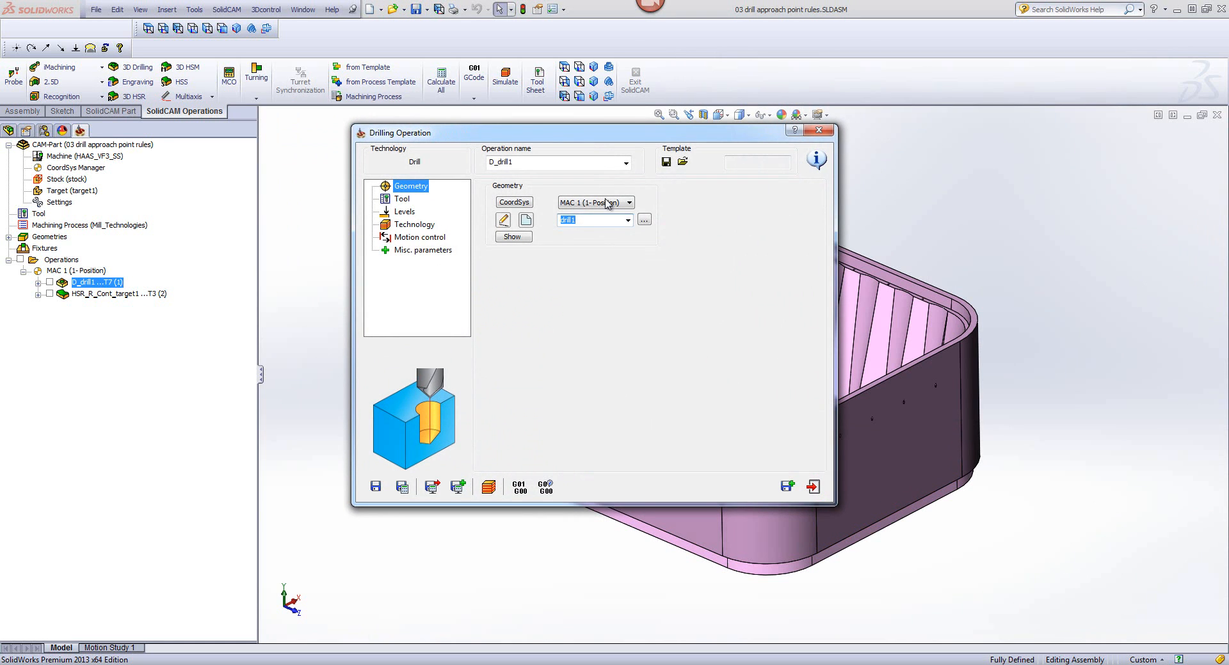
click(627, 220)
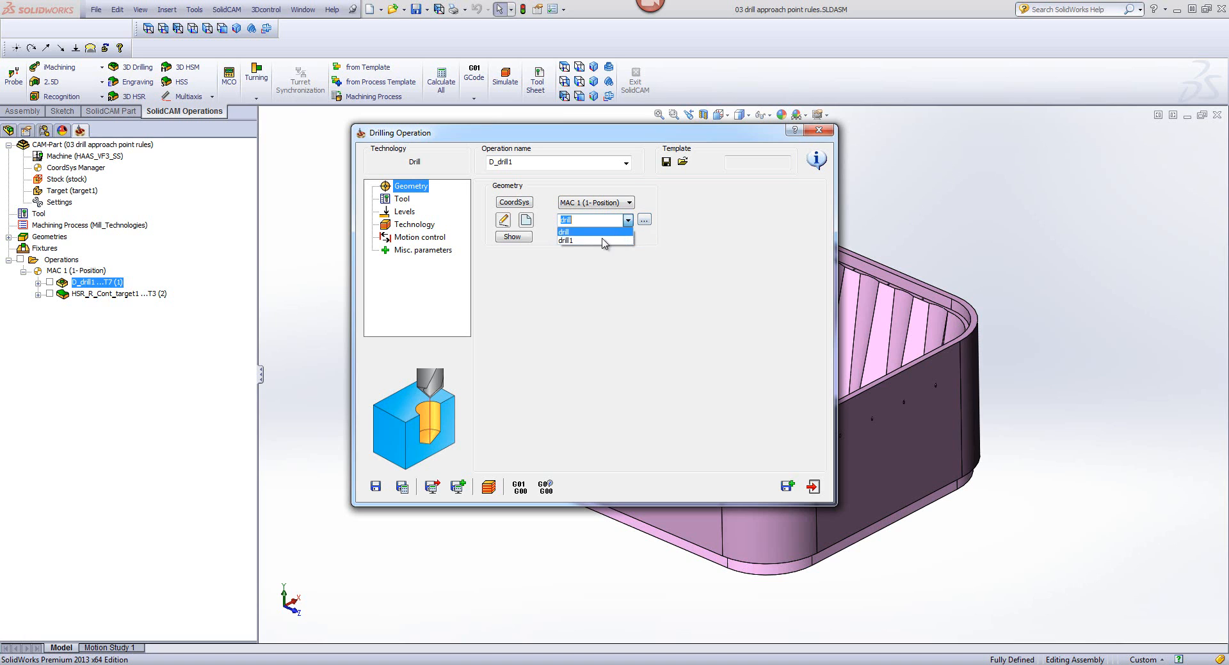
click(523, 273)
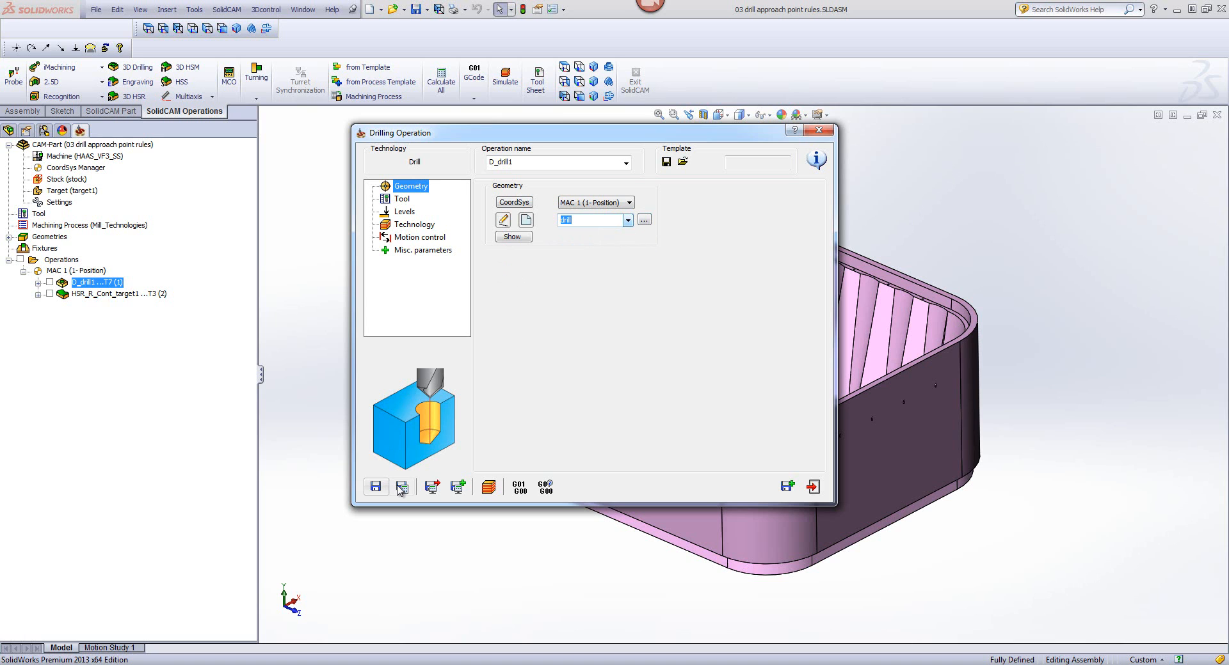
Step: Save and calculate the drilling operation, simulate it in SolidVerify, and exit the operation
click(489, 487)
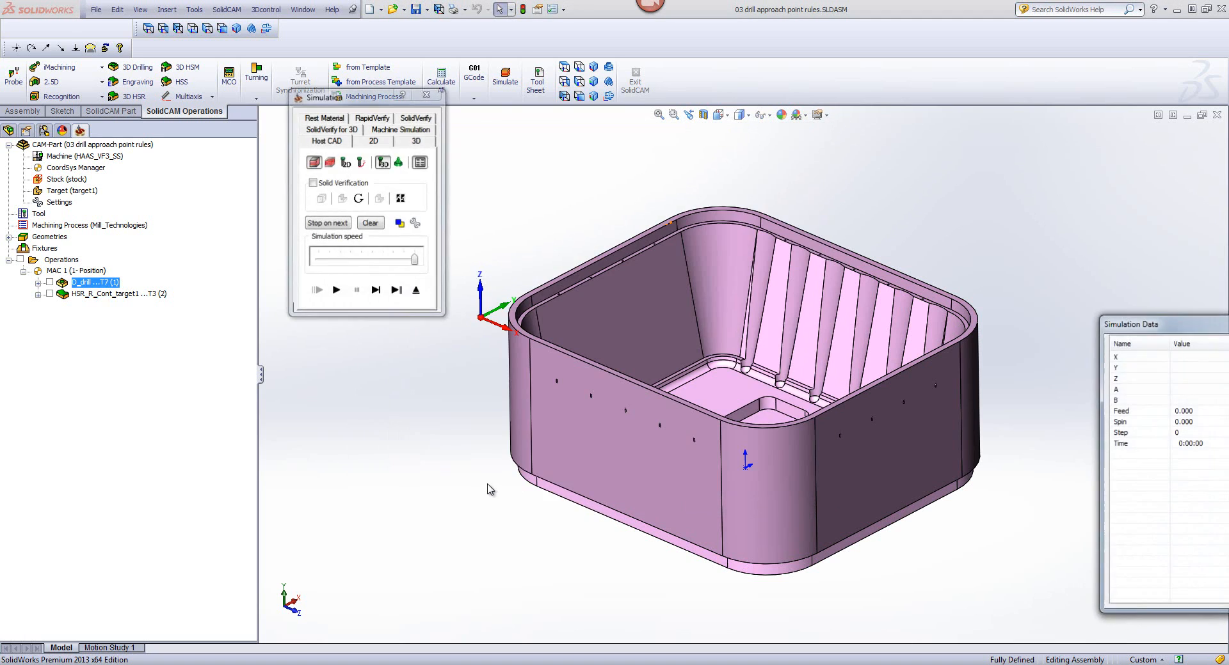
click(420, 119)
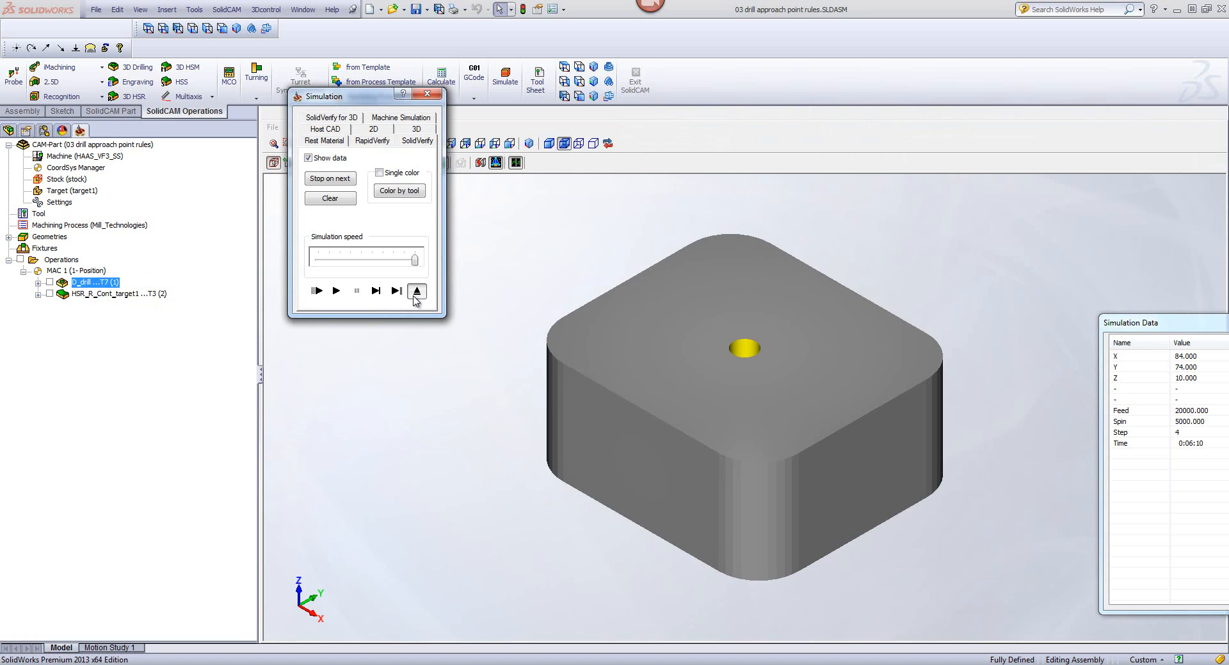
click(416, 292)
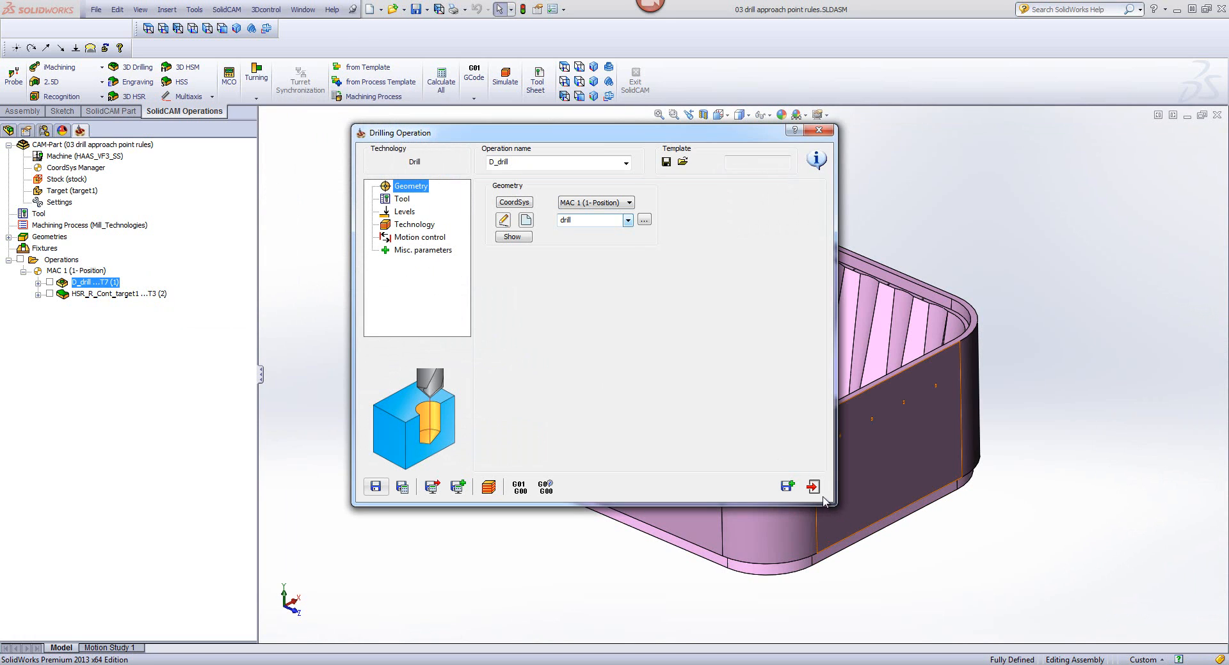
click(812, 487)
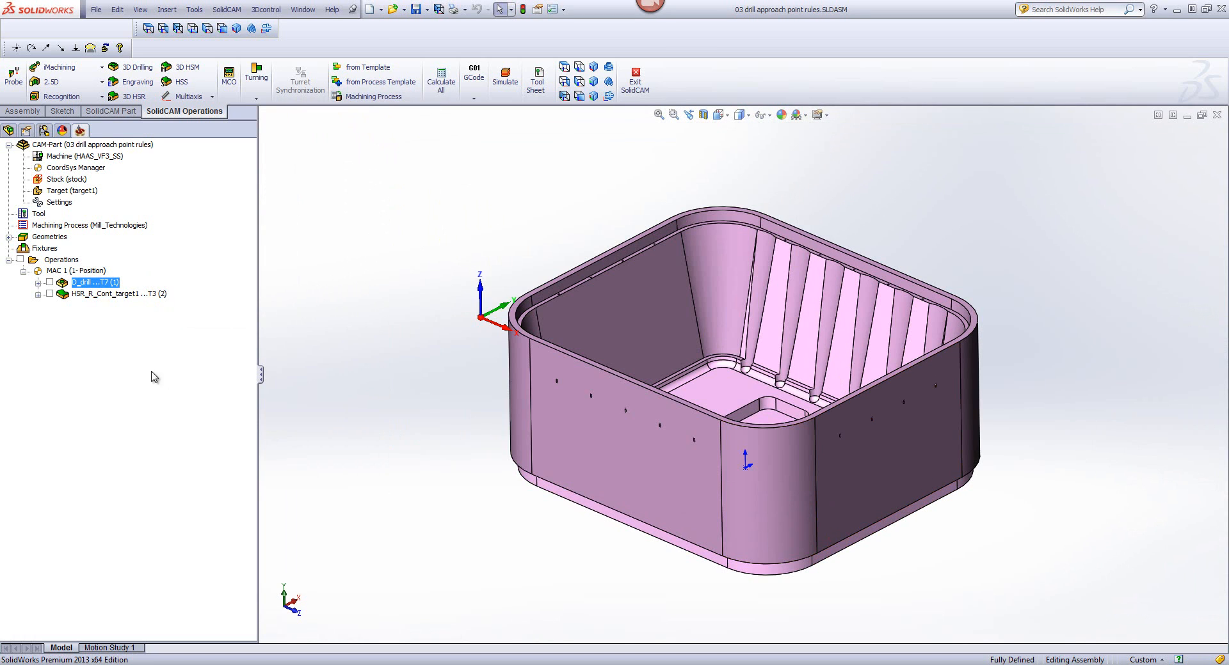
Step: Set the contour roughing operation's ramping approach points to the drill geometry, and save and calculate the operation
double_click(90, 296)
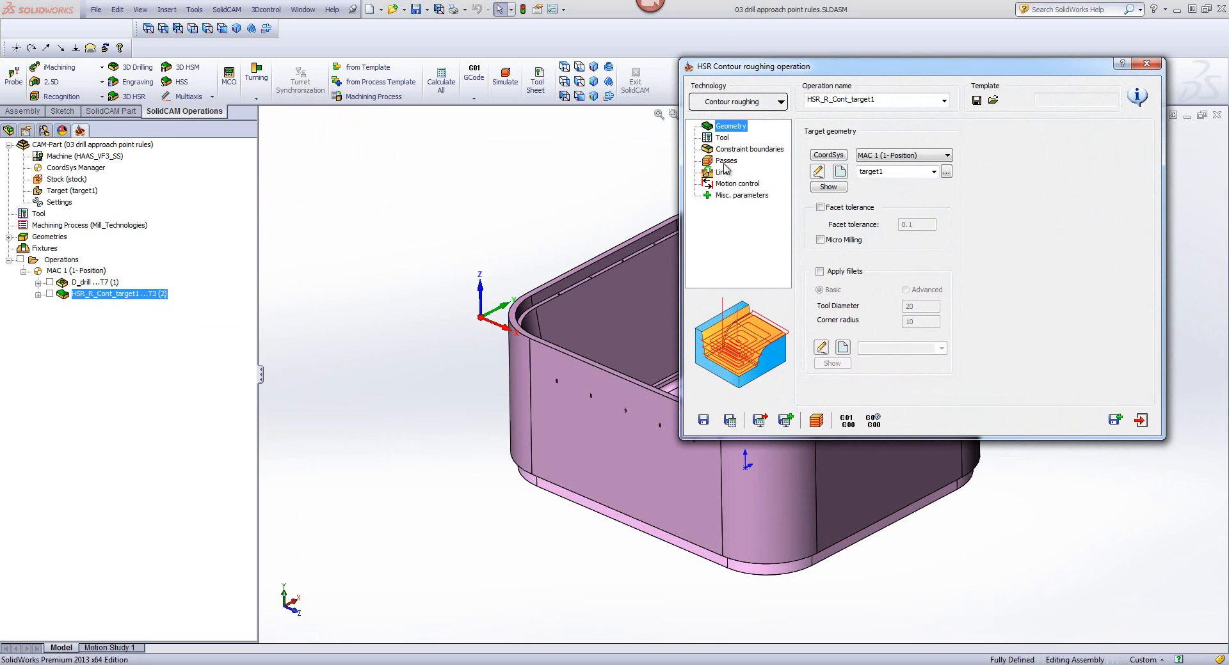
click(725, 162)
click(722, 173)
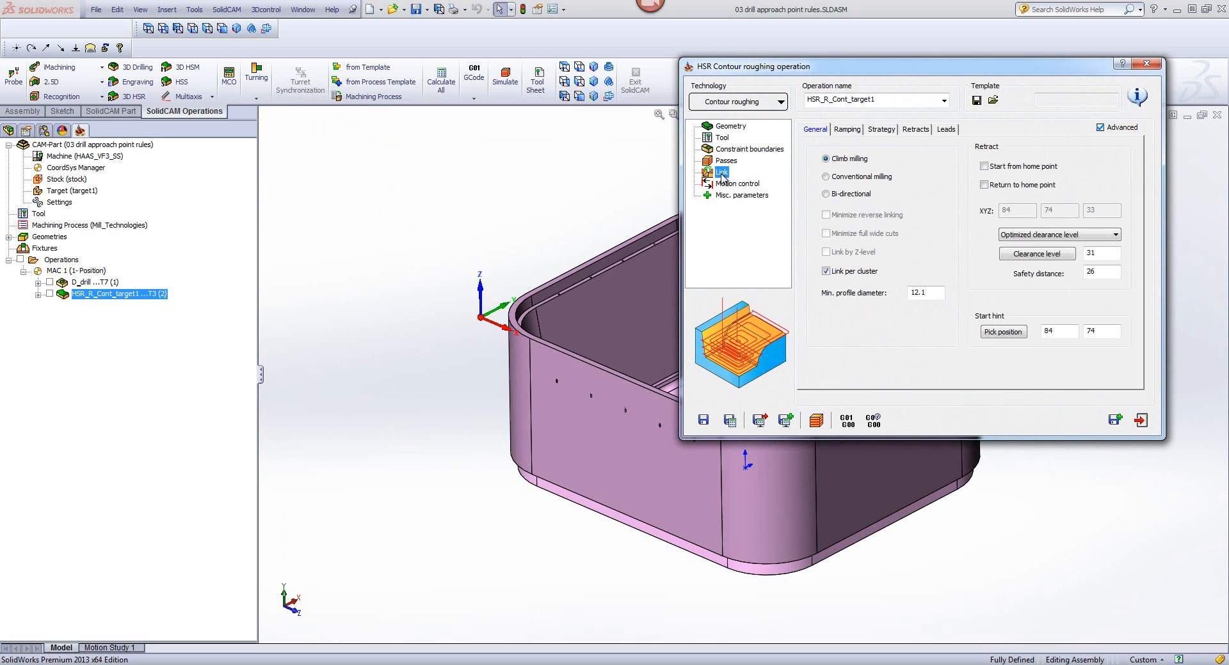
click(848, 129)
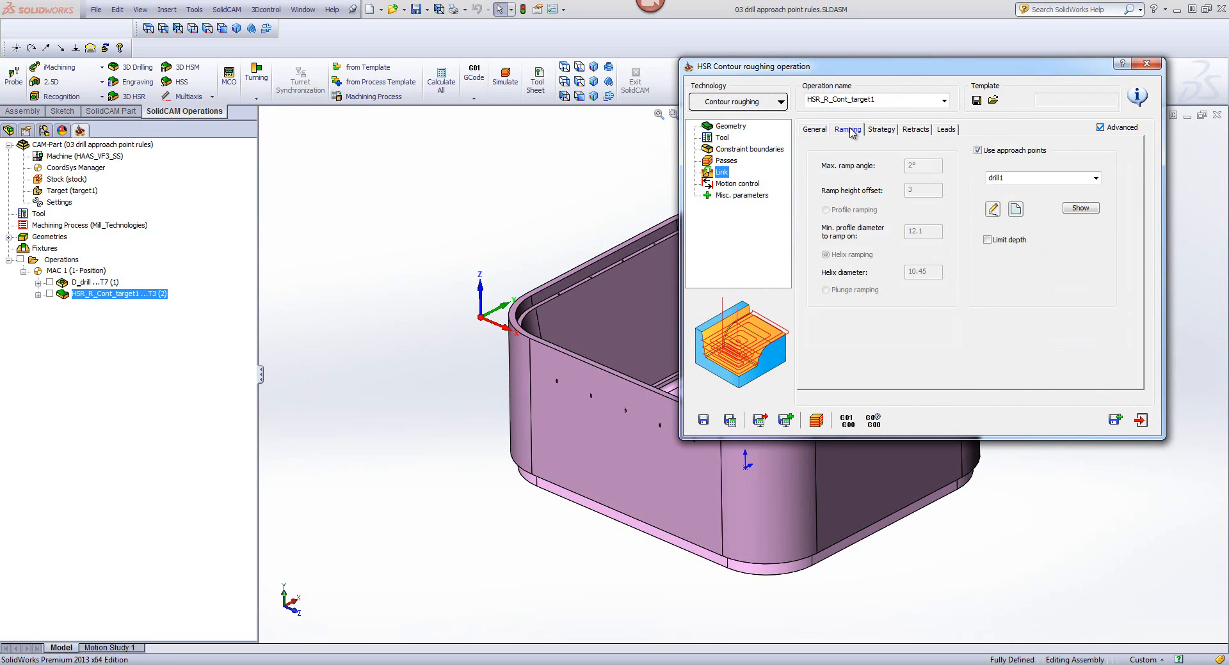
click(1096, 178)
click(1082, 195)
click(729, 422)
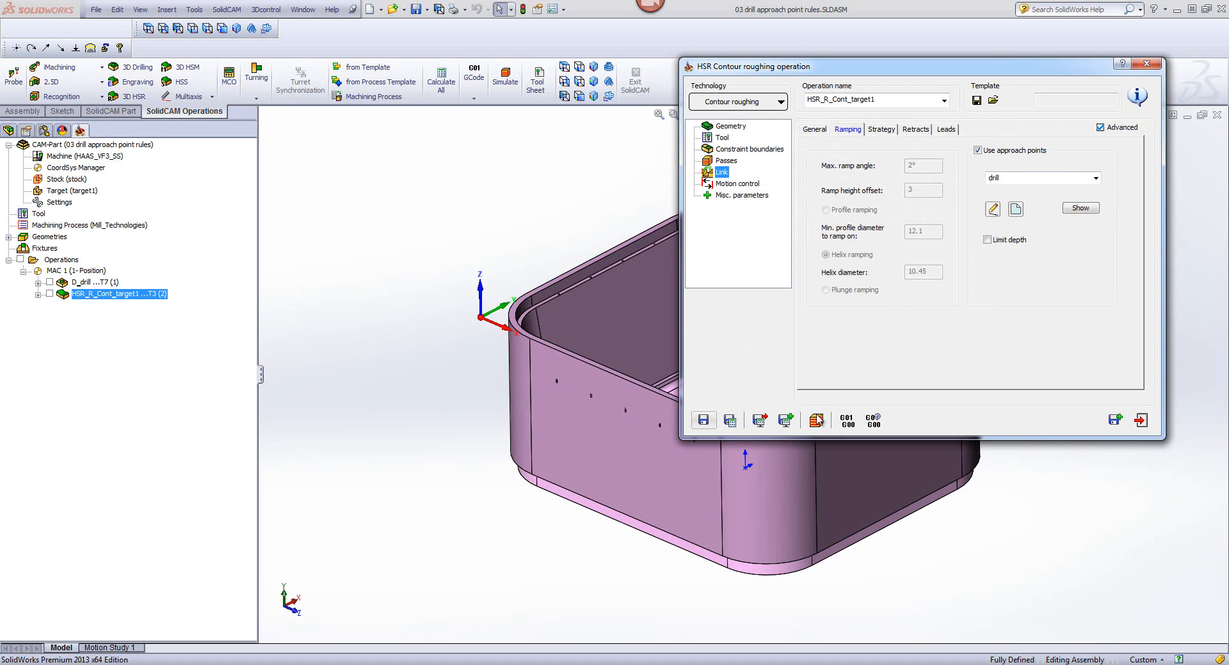
Step: Simulate the whole contour roughing operation in SolidVerify and inspect the machined pocket from a steeper angle
click(816, 421)
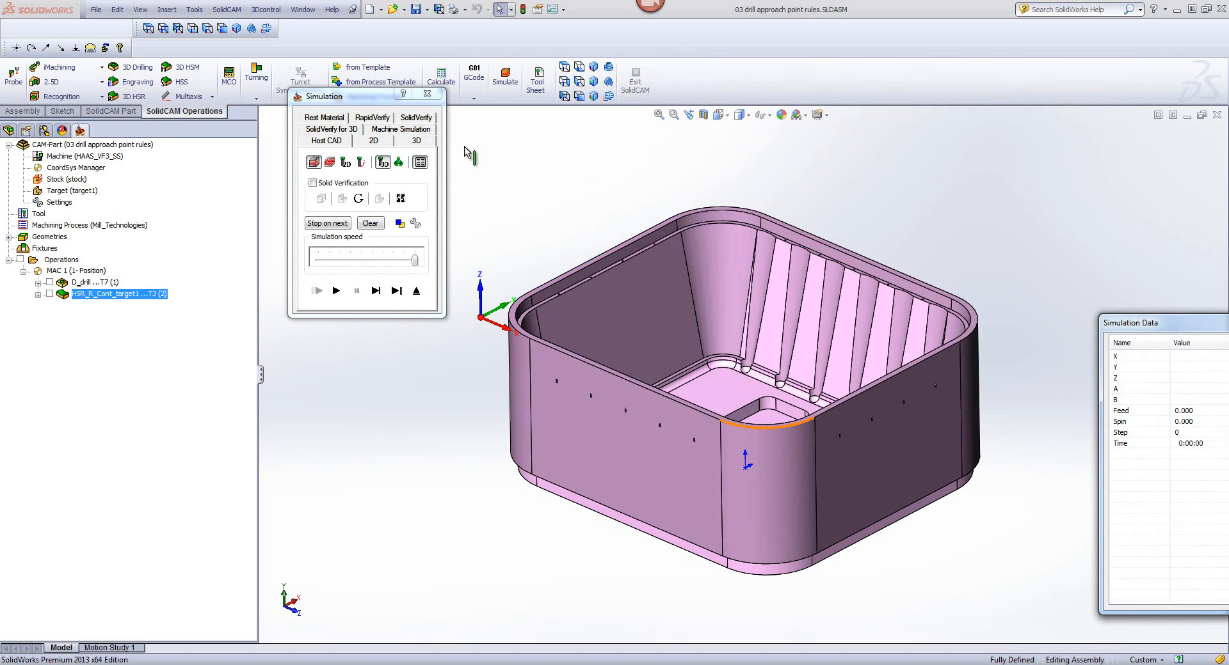
click(417, 118)
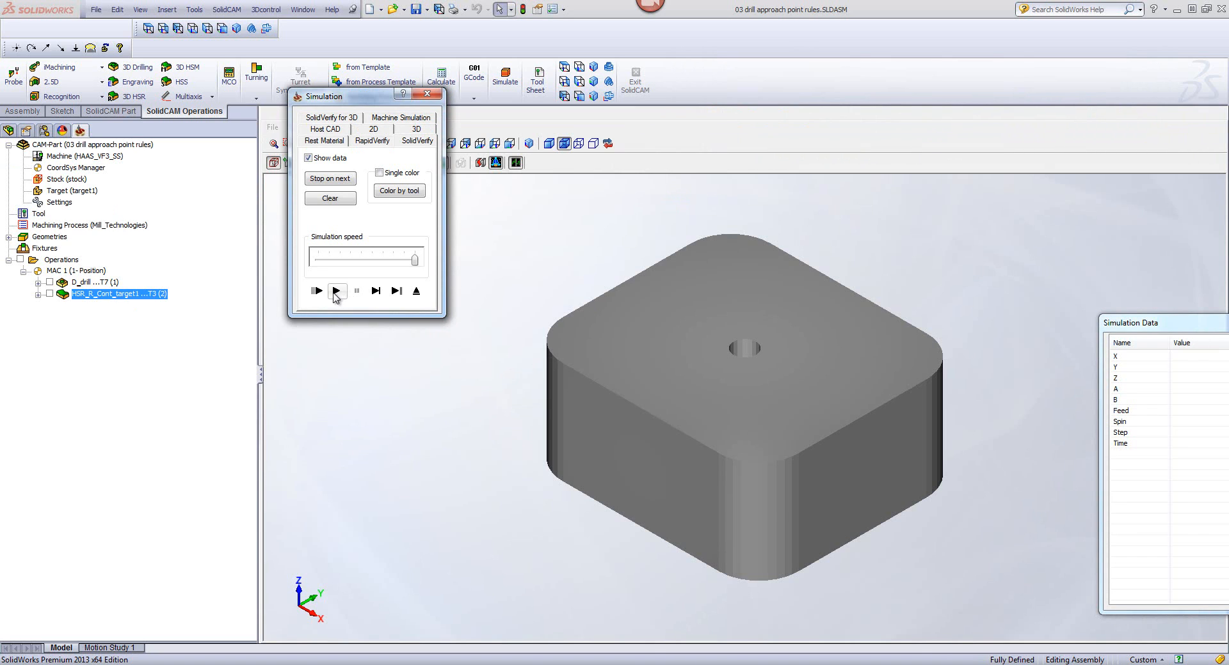
click(336, 291)
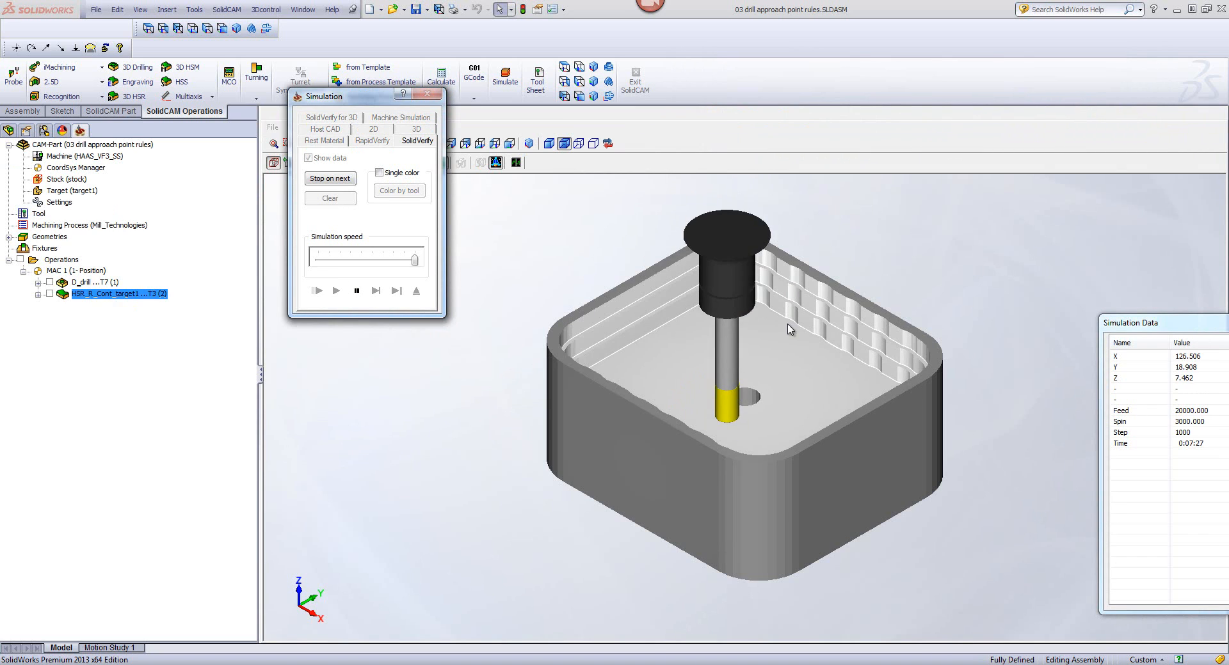
click(946, 266)
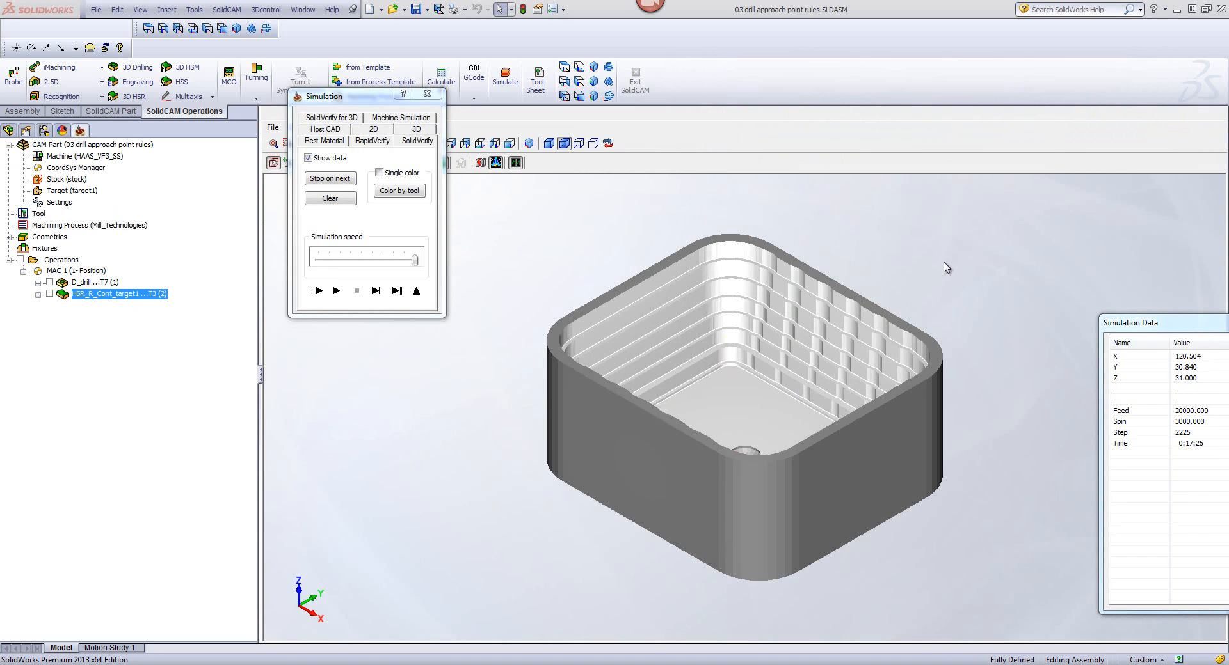
key(Down)
key(Down)
key(Down)
key(Down)
key(Down)
key(Down)
key(Down)
key(Down)
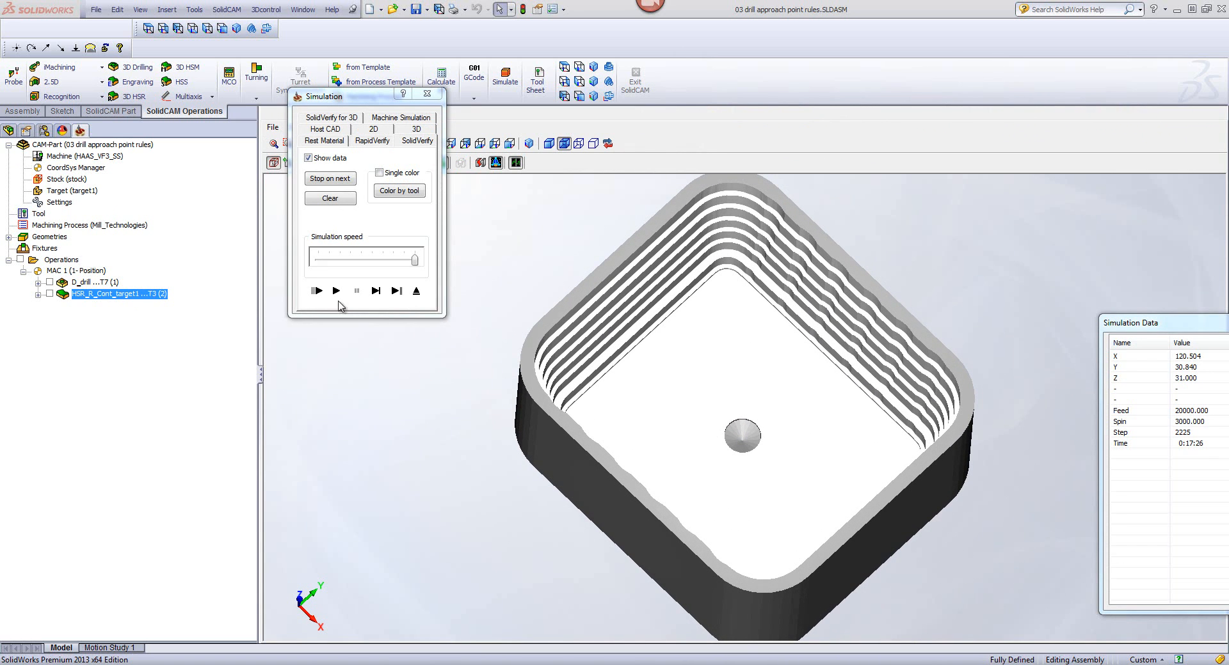
Step: Restart the roughing simulation, single-stepping the tool's first moves into the pre-drilled hole before playing the rest
click(375, 291)
click(375, 291)
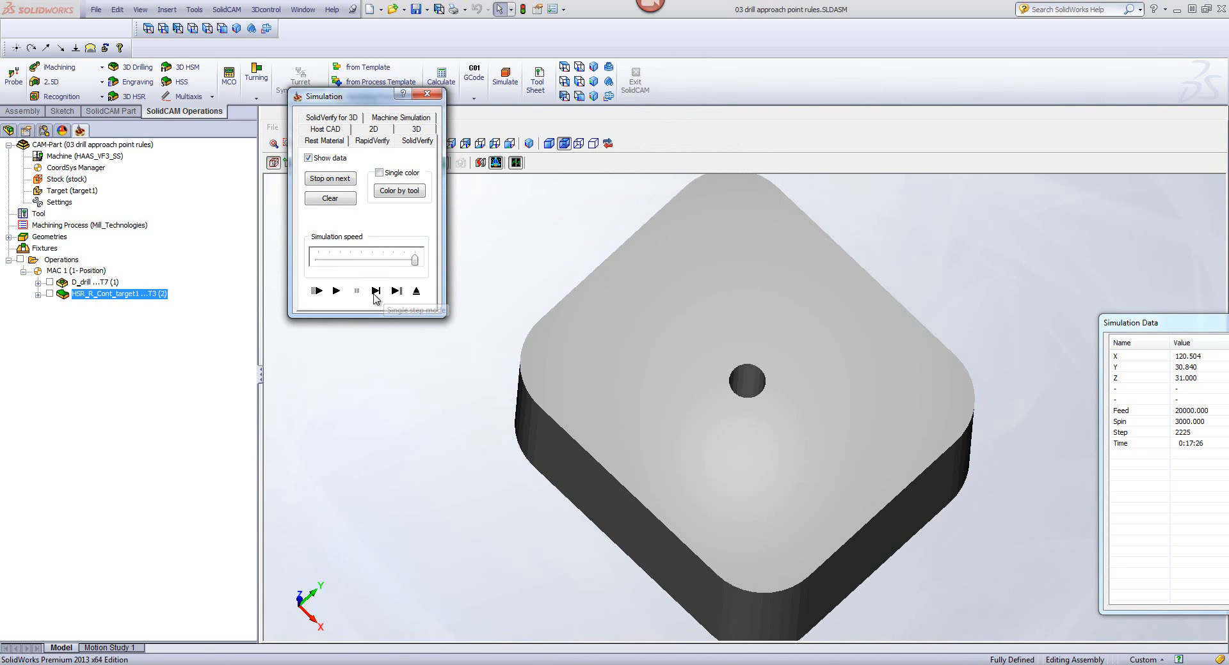
click(376, 297)
click(376, 296)
click(375, 297)
click(376, 297)
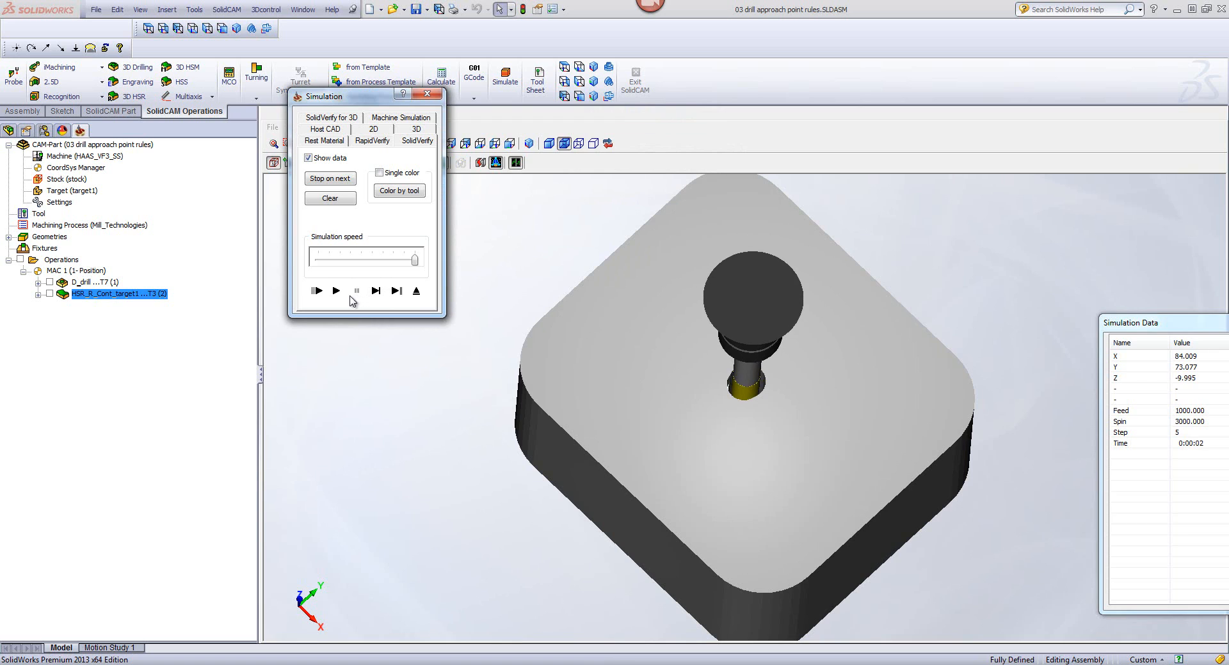
click(338, 295)
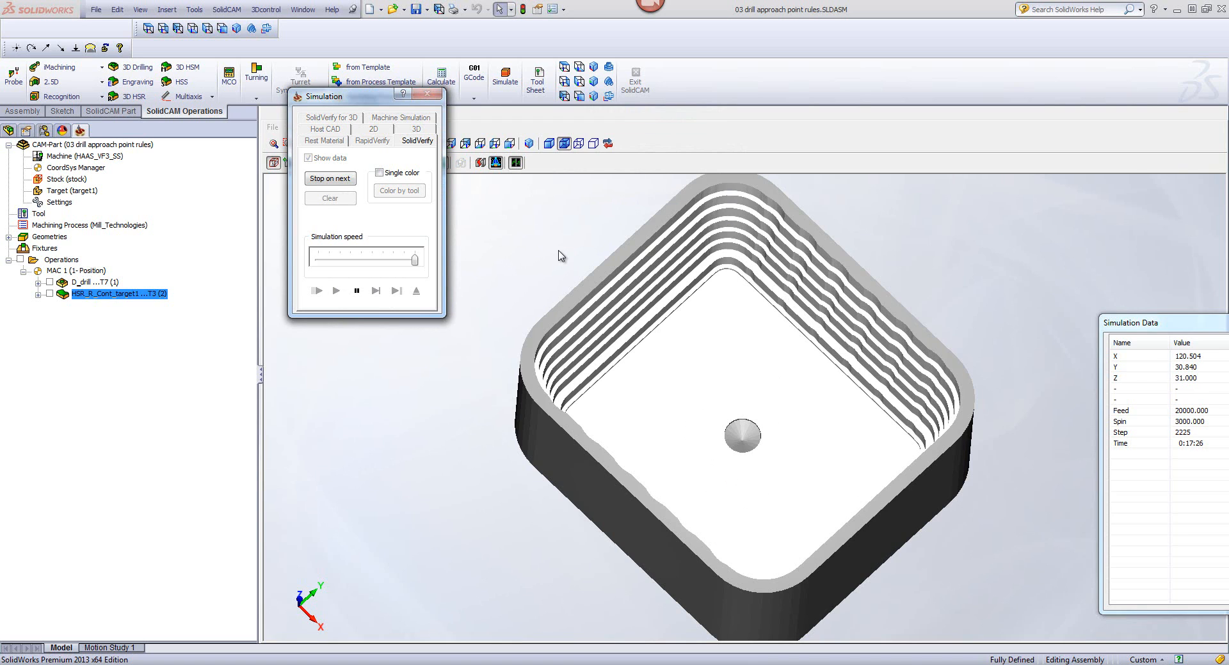
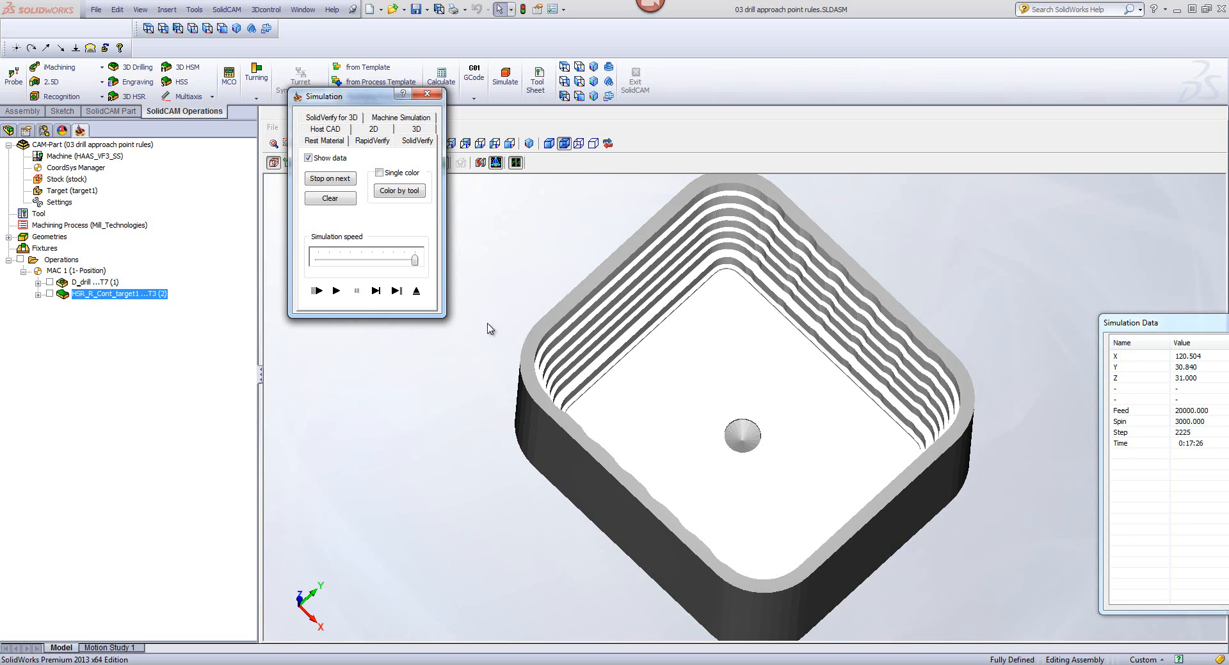
Step: Exit the simulation, close the current CAM-Part, and open the CAM-Part 04 HSM FILLETS.prz
click(415, 295)
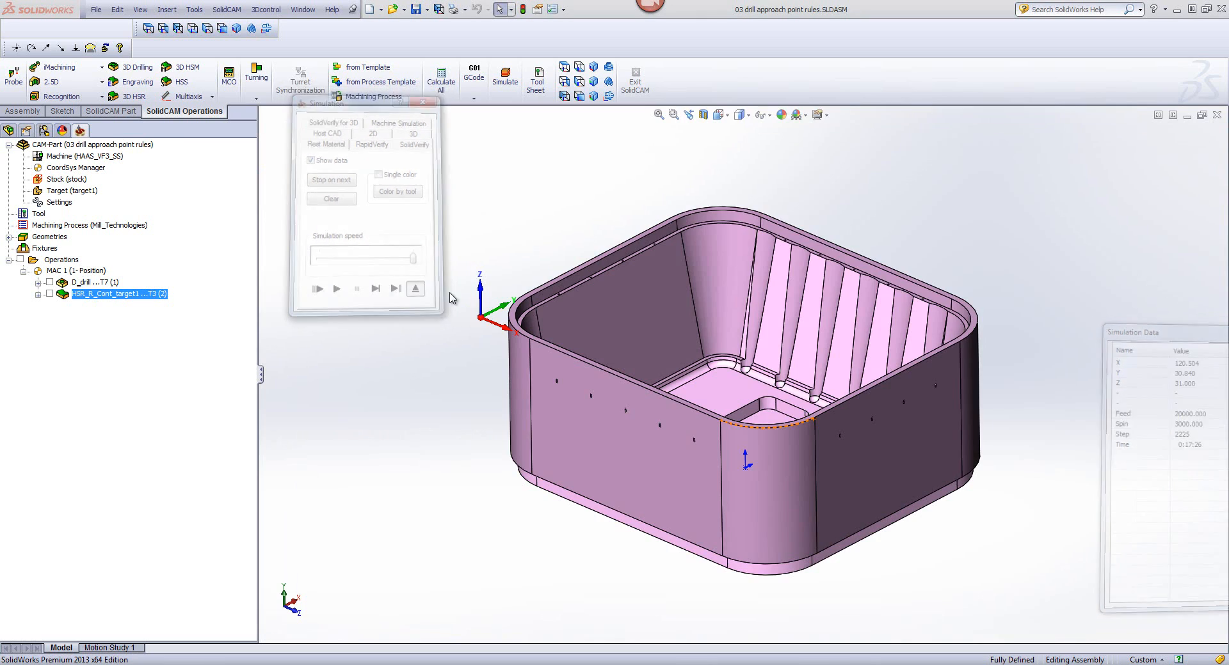
click(1139, 422)
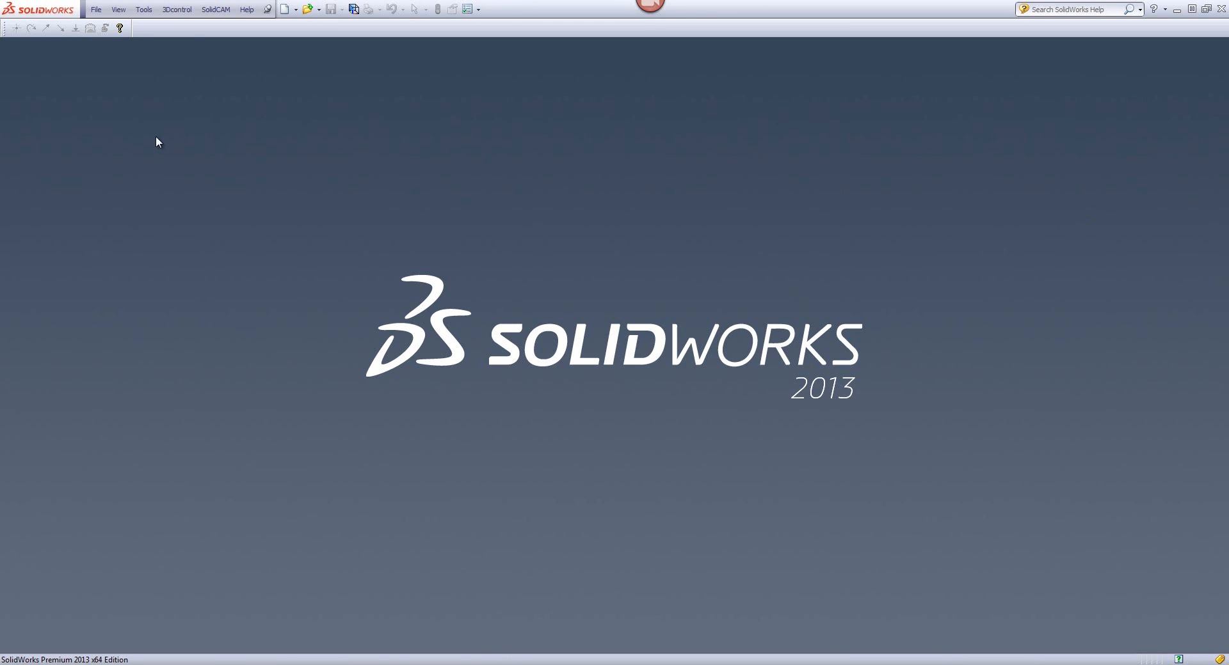
click(218, 12)
click(220, 41)
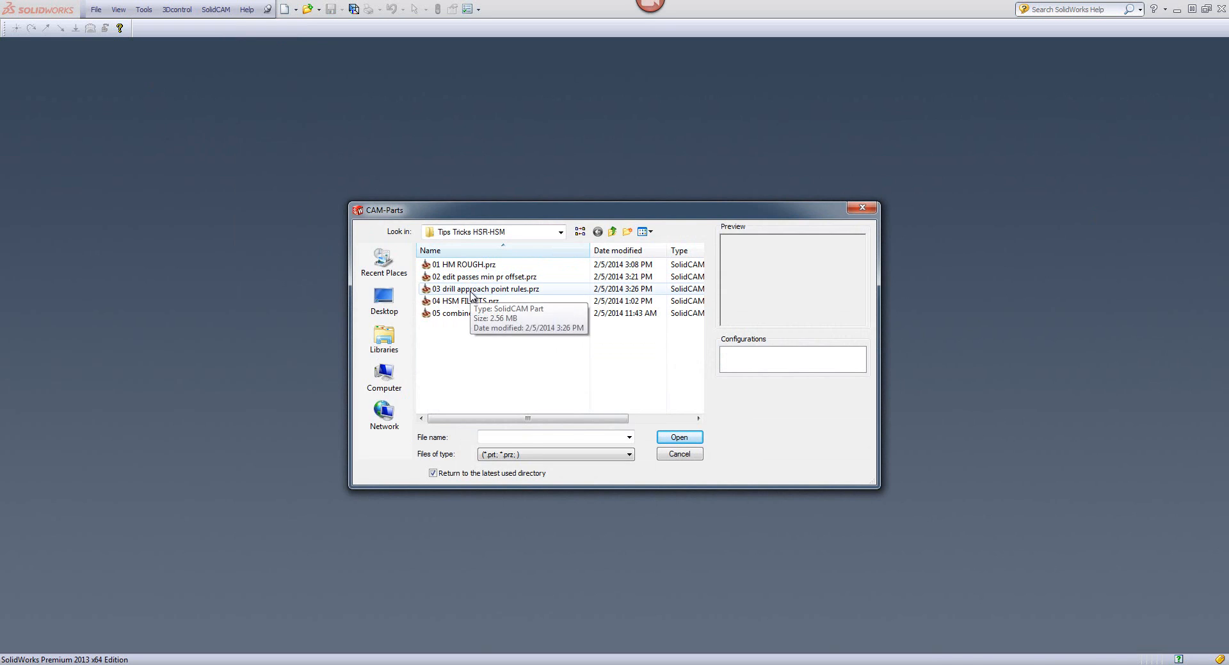
click(469, 292)
click(448, 301)
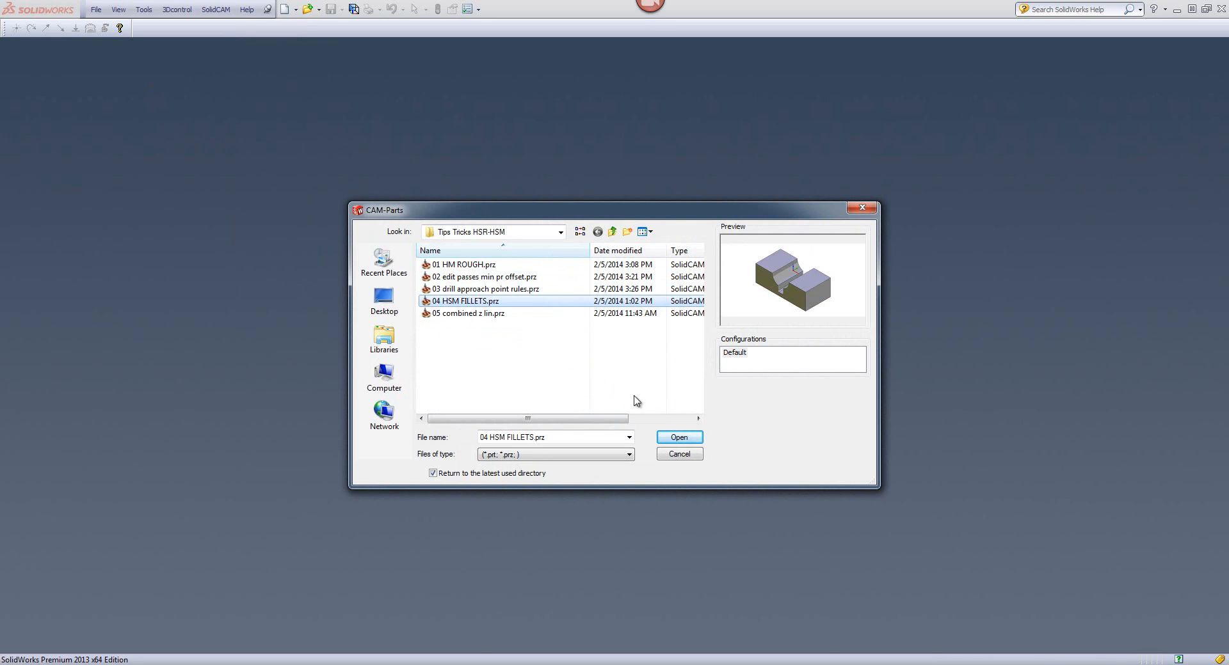
click(678, 437)
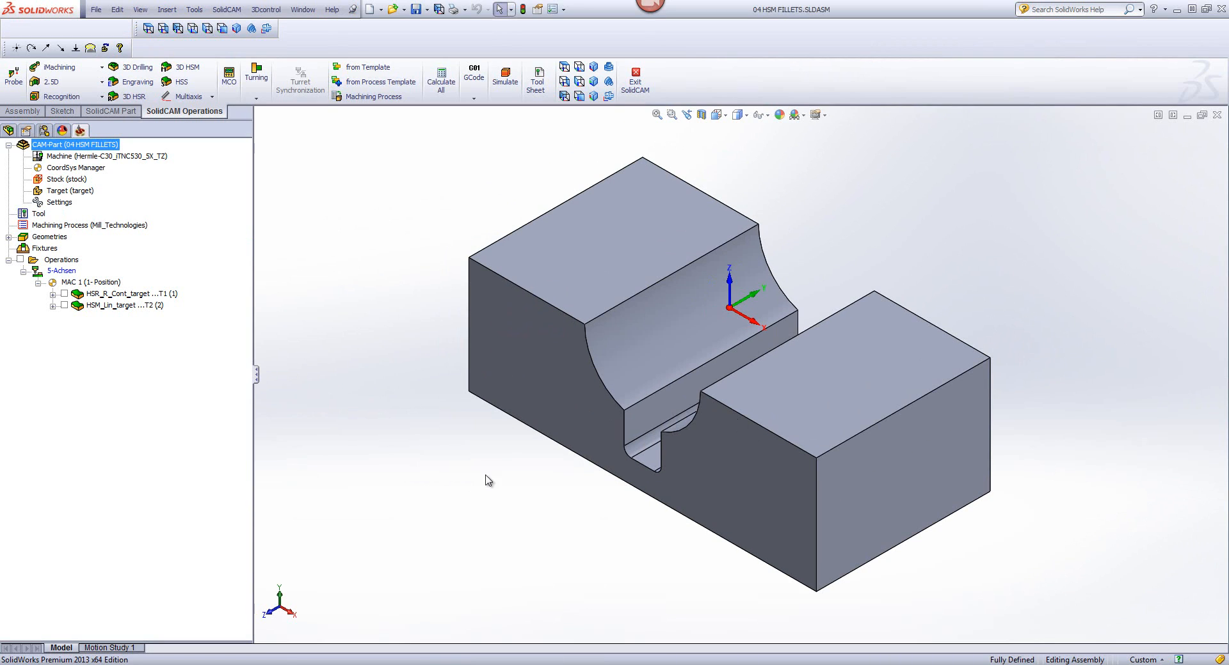
Step: Delete all existing operations from the CAM-Part and confirm the deletion
right_click(68, 263)
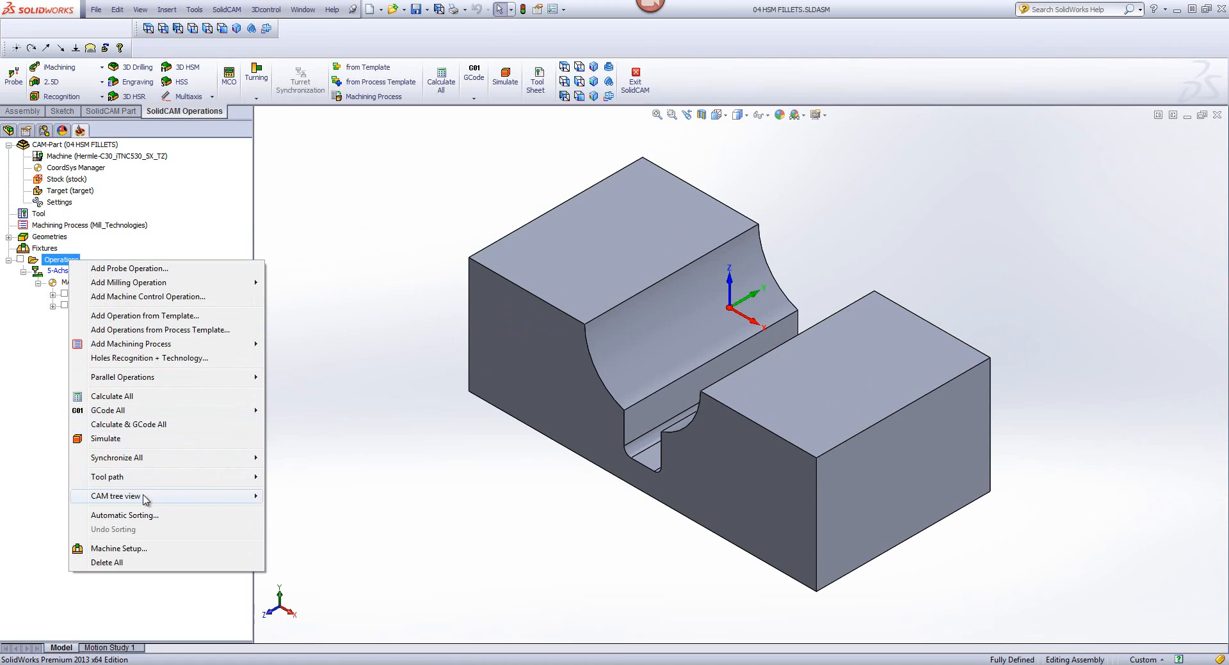
click(124, 564)
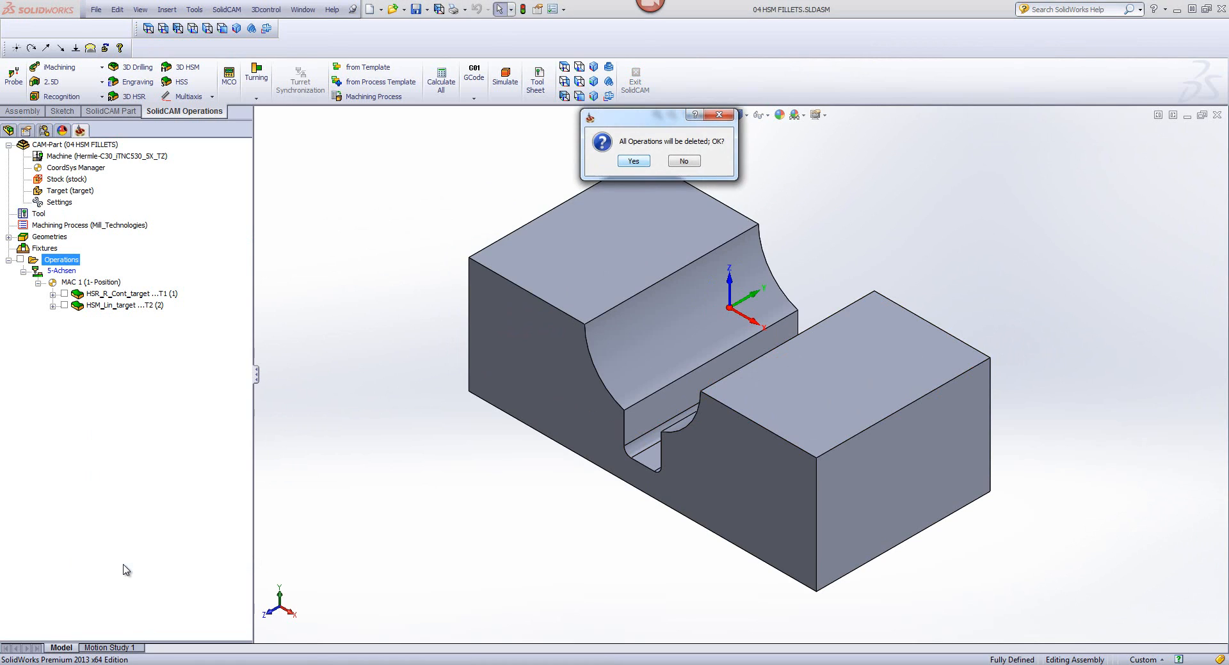
key(Return)
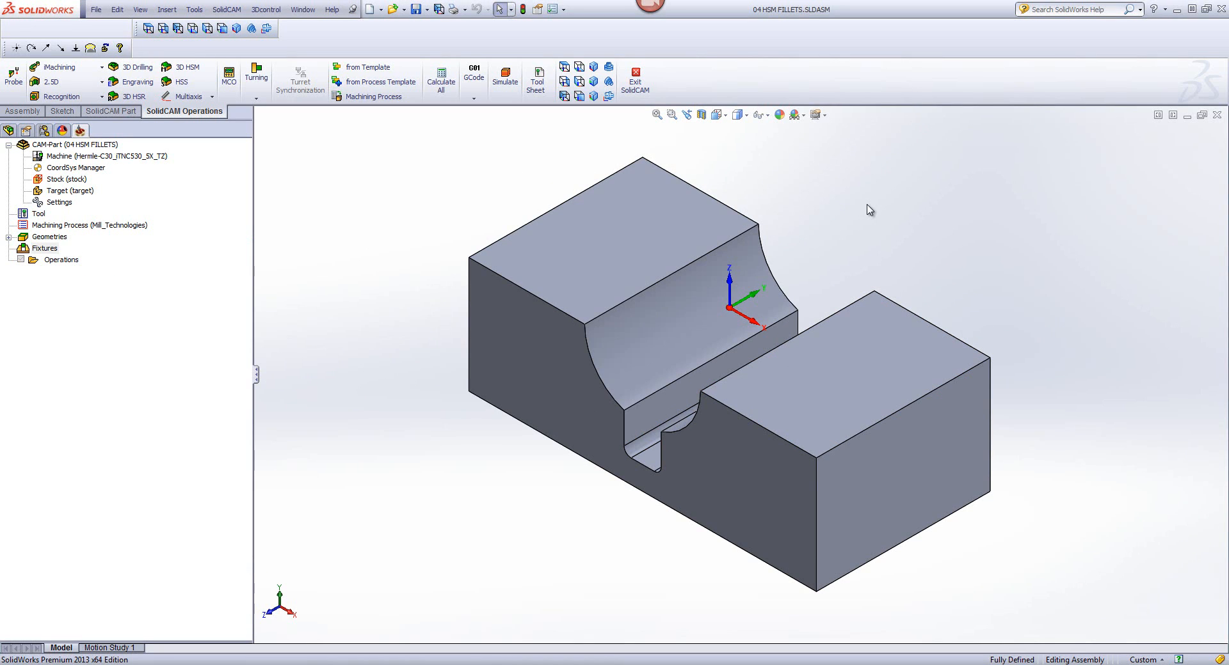
Step: Add a 3D HSM operation and set its technology to Linear machining
key(ctrl+1)
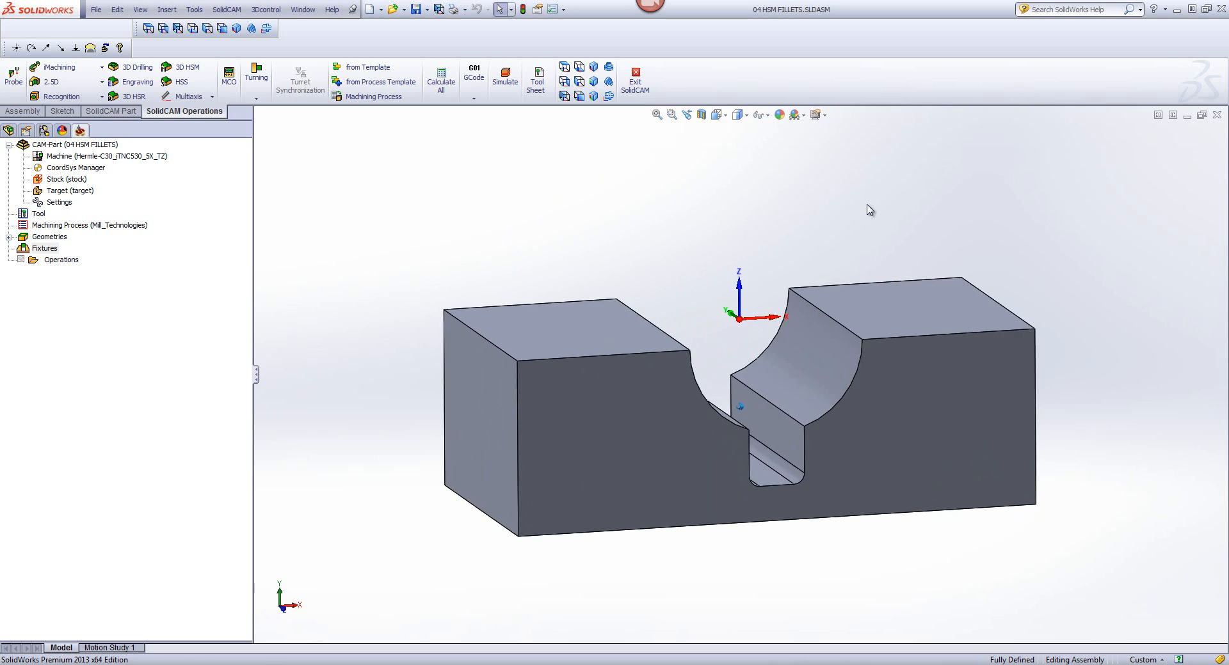
middle_drag(869, 210, 662, 327)
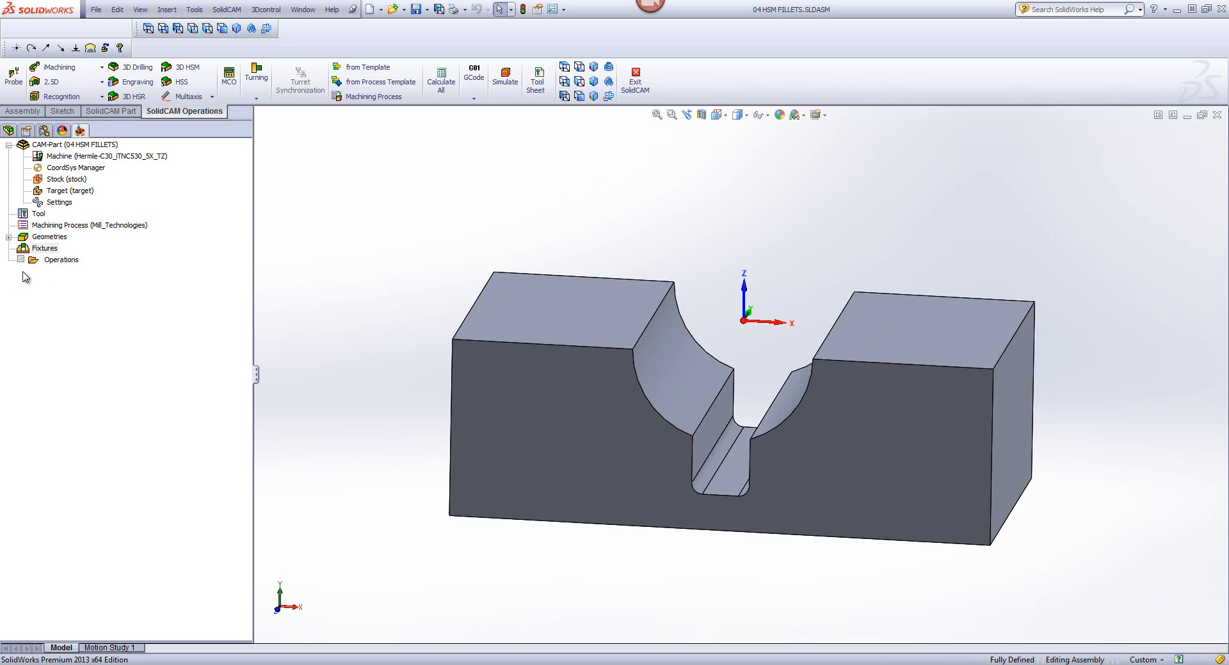
click(60, 260)
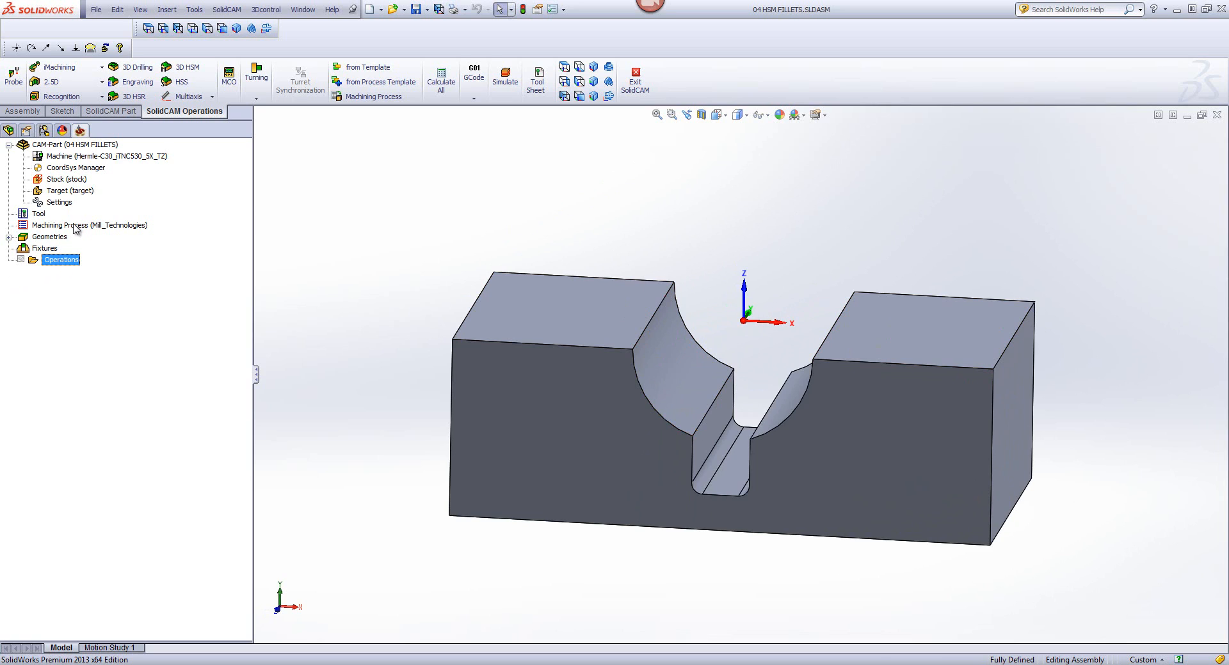
click(185, 67)
click(249, 91)
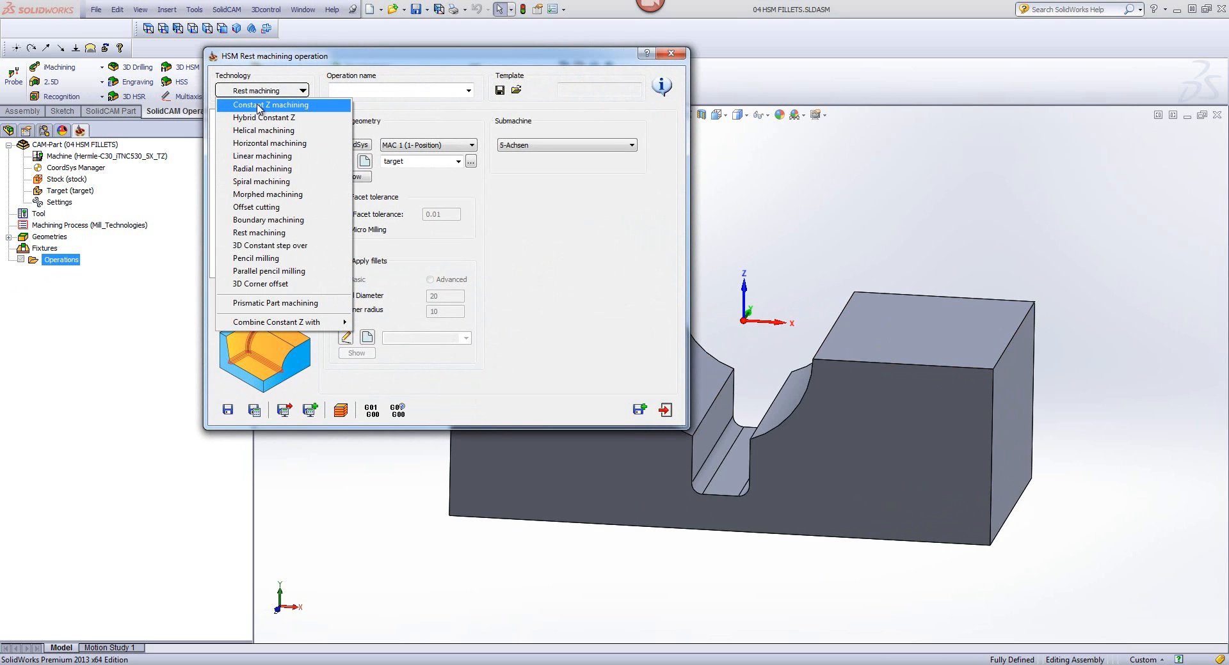
click(267, 158)
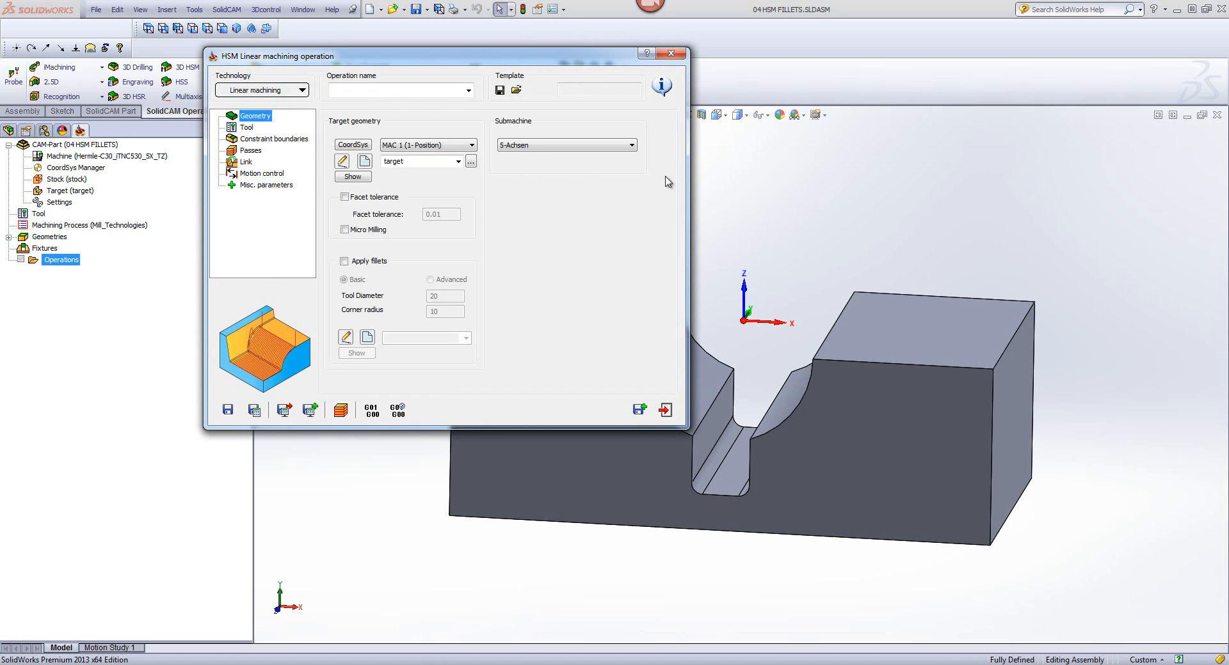
Step: Assign tool 2, the 8 mm ball nose mill, to the linear machining operation
click(253, 129)
click(409, 294)
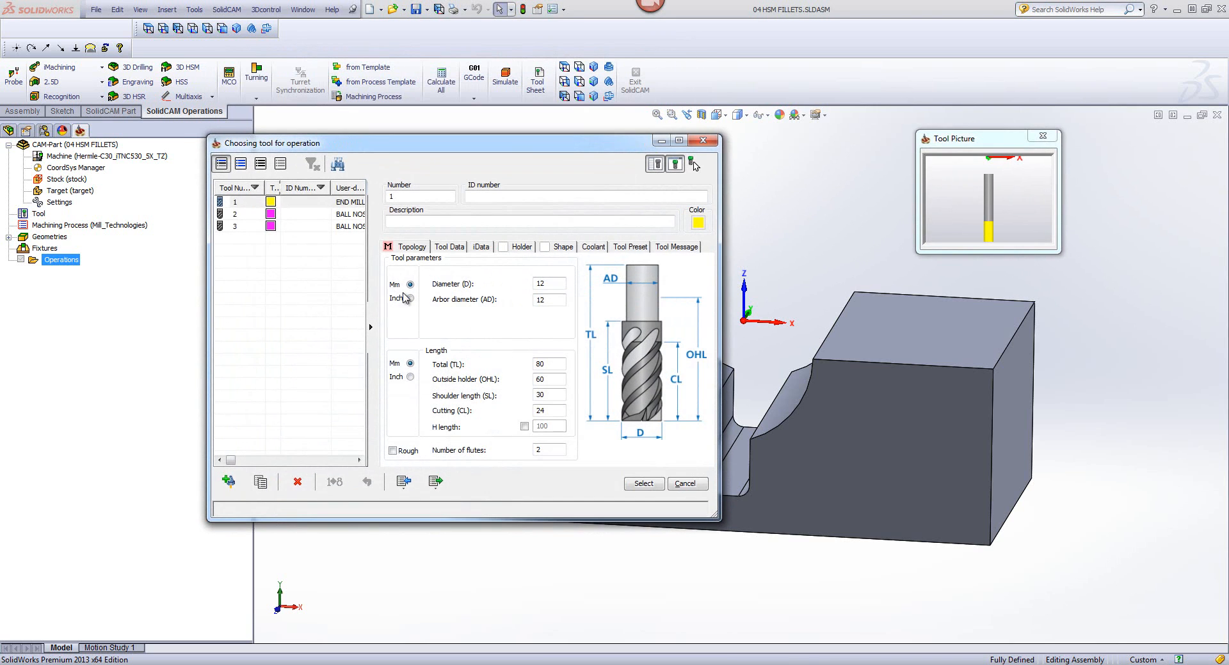
click(294, 215)
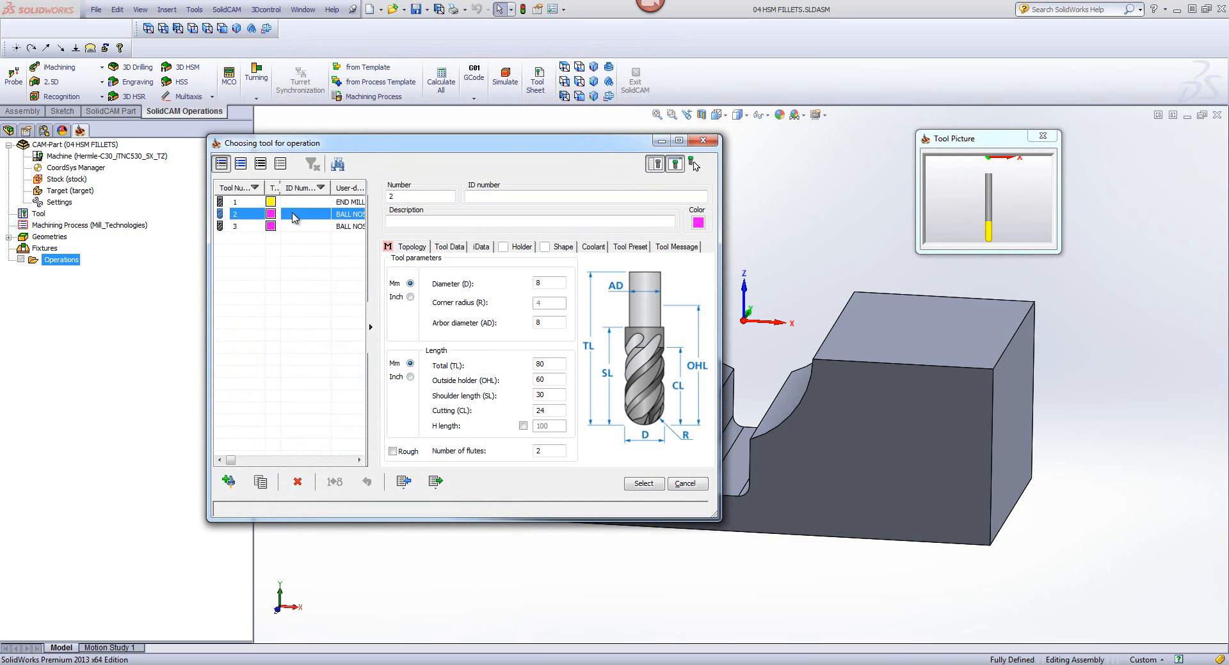
click(643, 484)
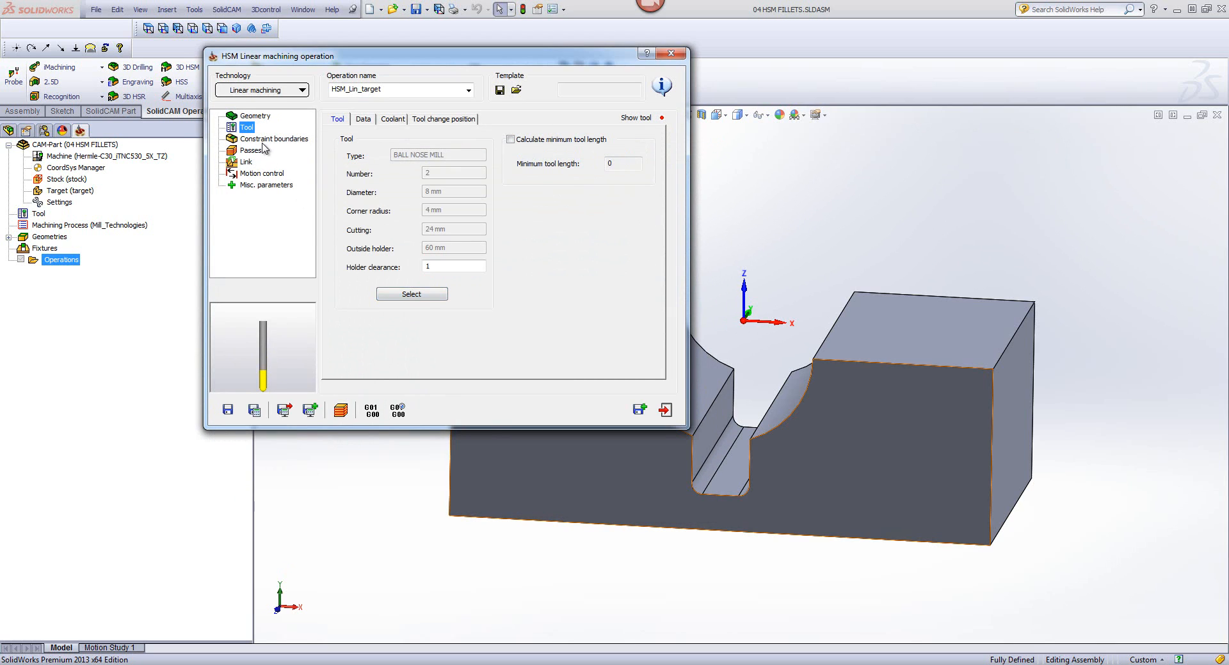
Step: Set the step over of the linear passes to 1, and save and calculate the operation
click(251, 140)
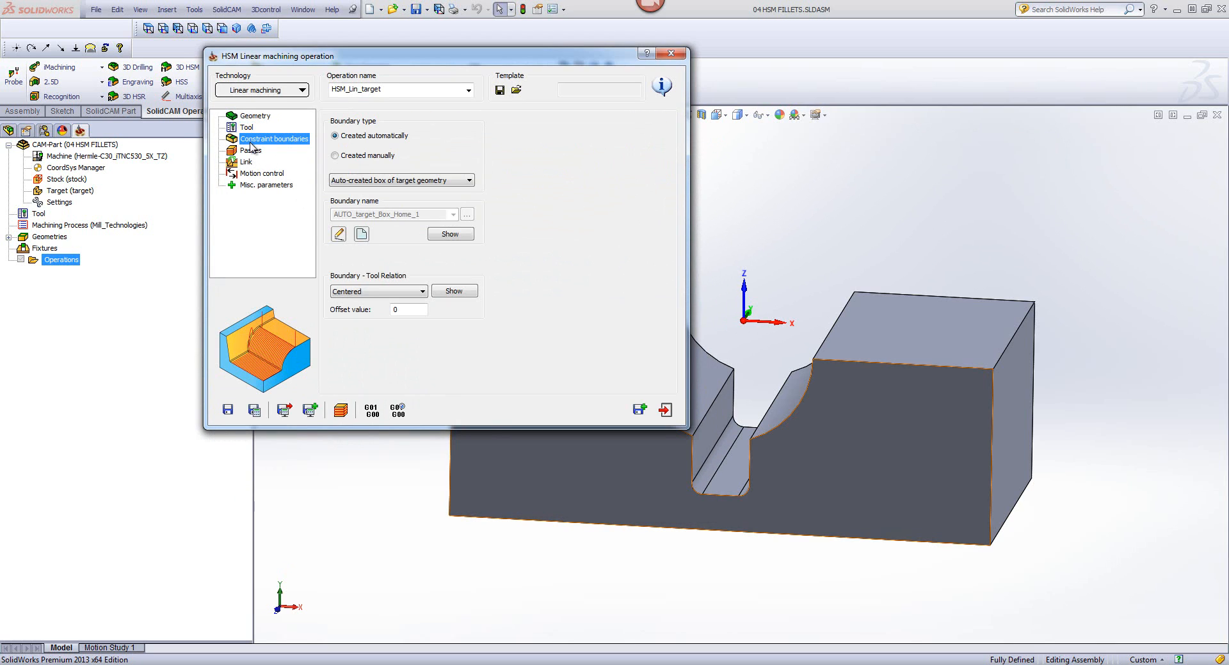
click(251, 150)
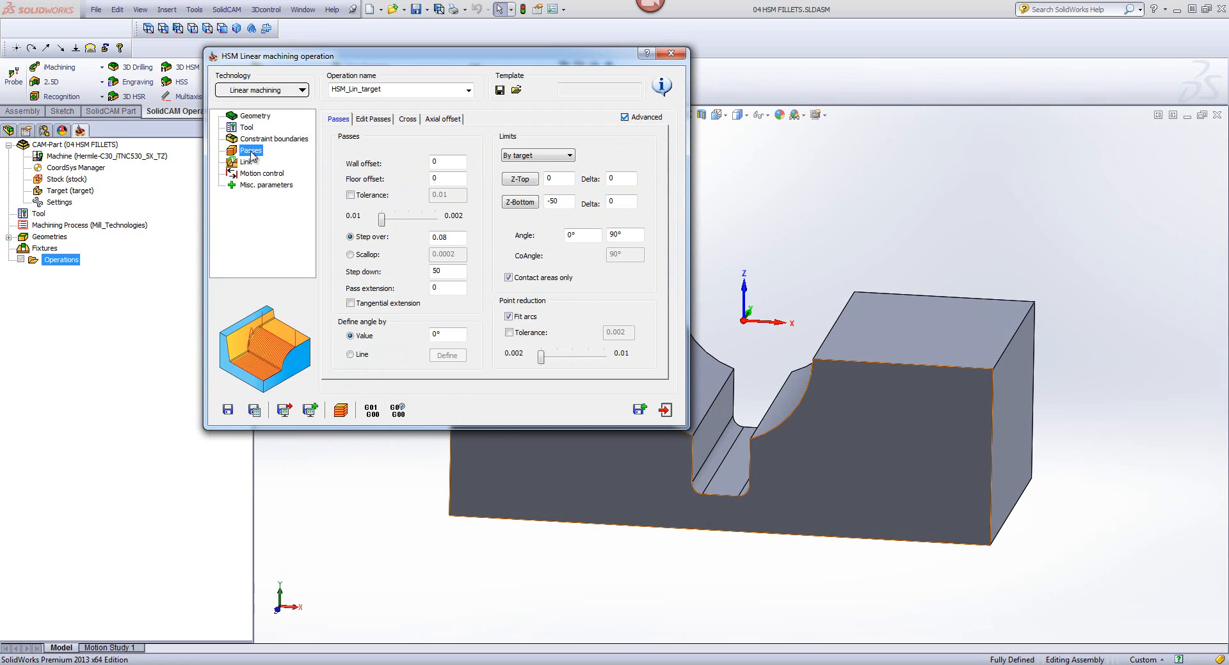
double_click(454, 237)
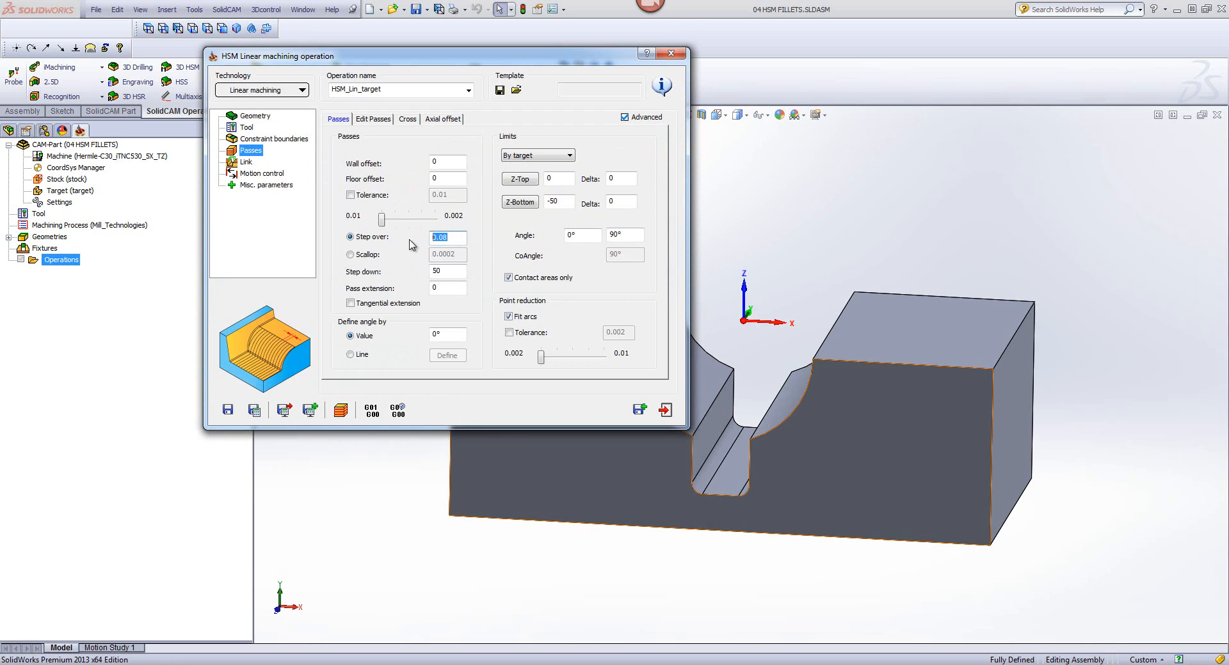
text(1)
click(254, 411)
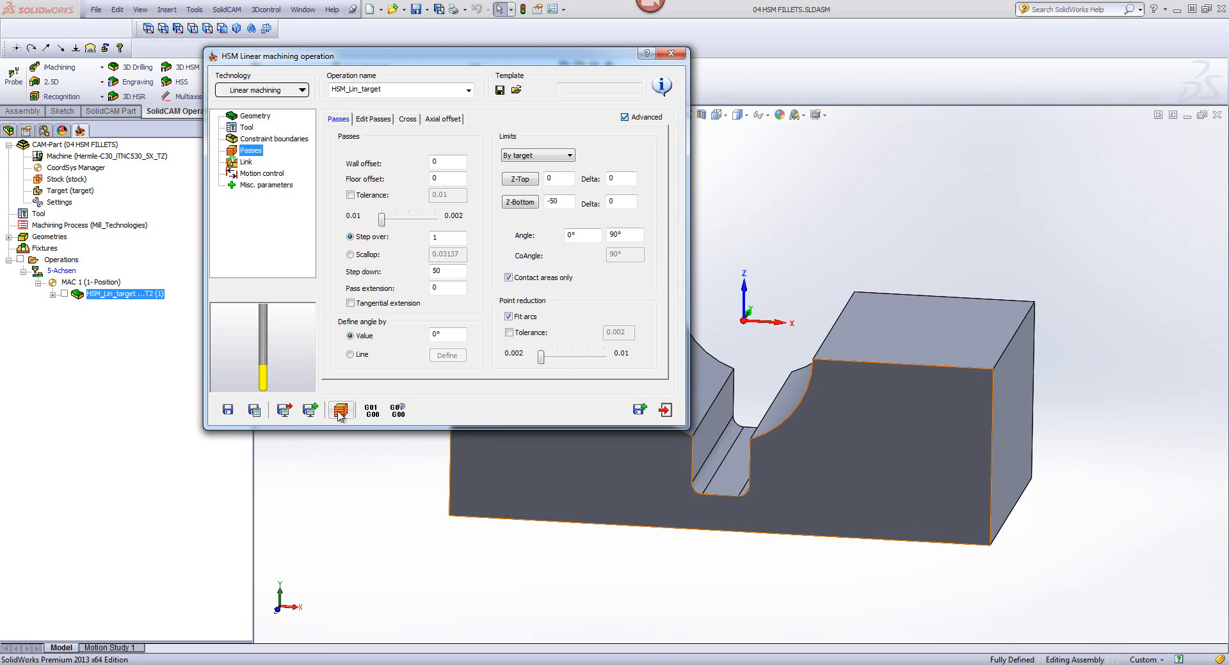
Step: Simulate the linear toolpath on the CAD model at a reduced speed, and exit the simulation
click(341, 411)
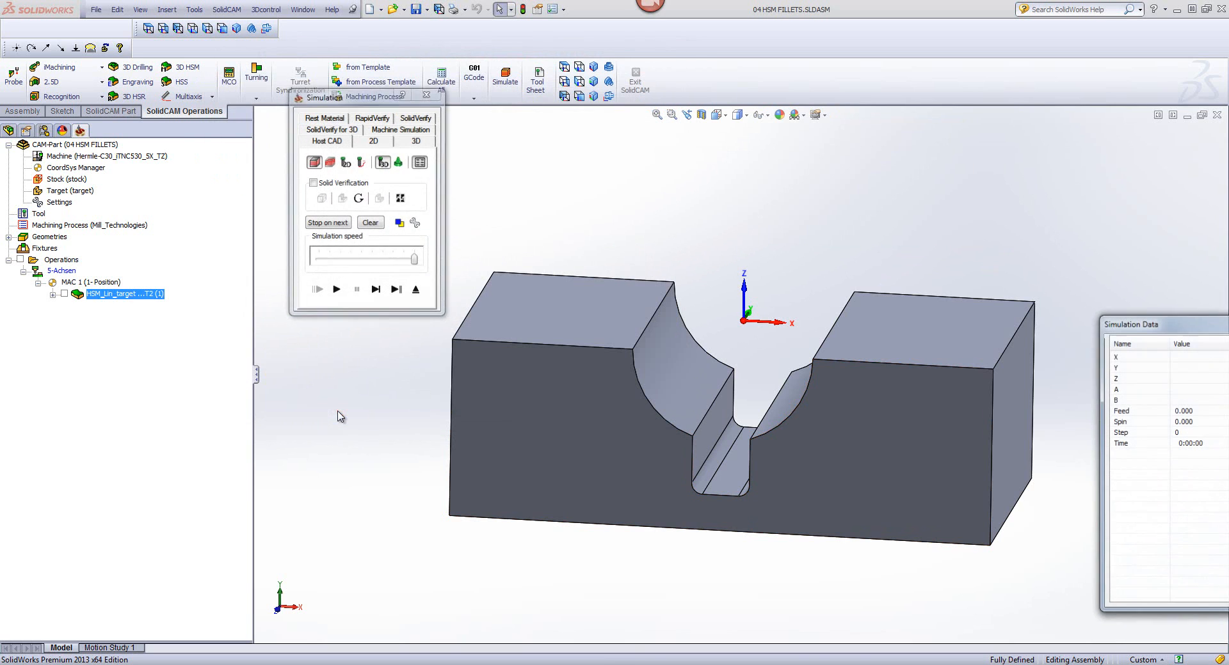
click(564, 97)
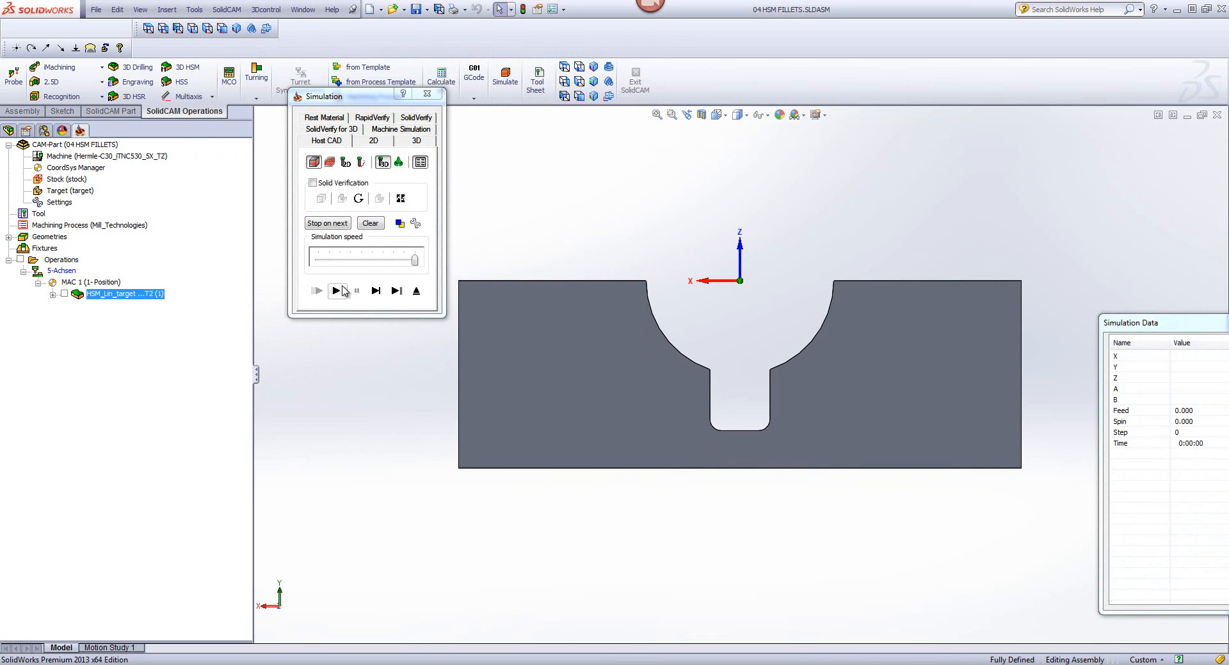
click(369, 267)
click(336, 292)
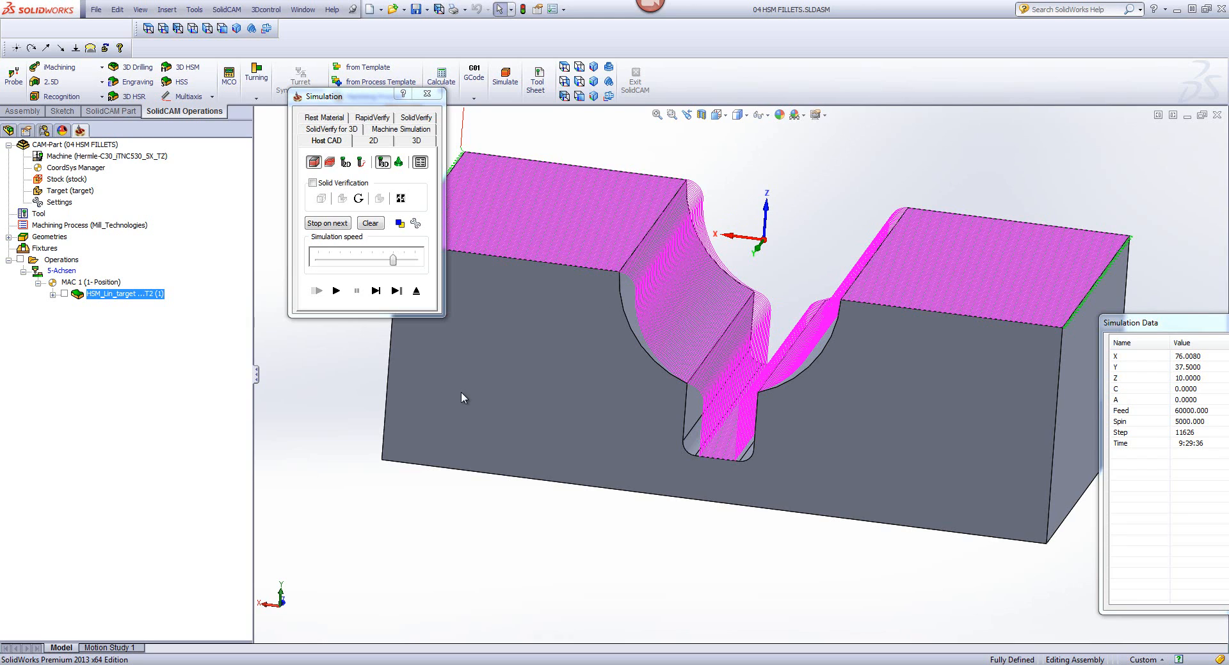
click(415, 290)
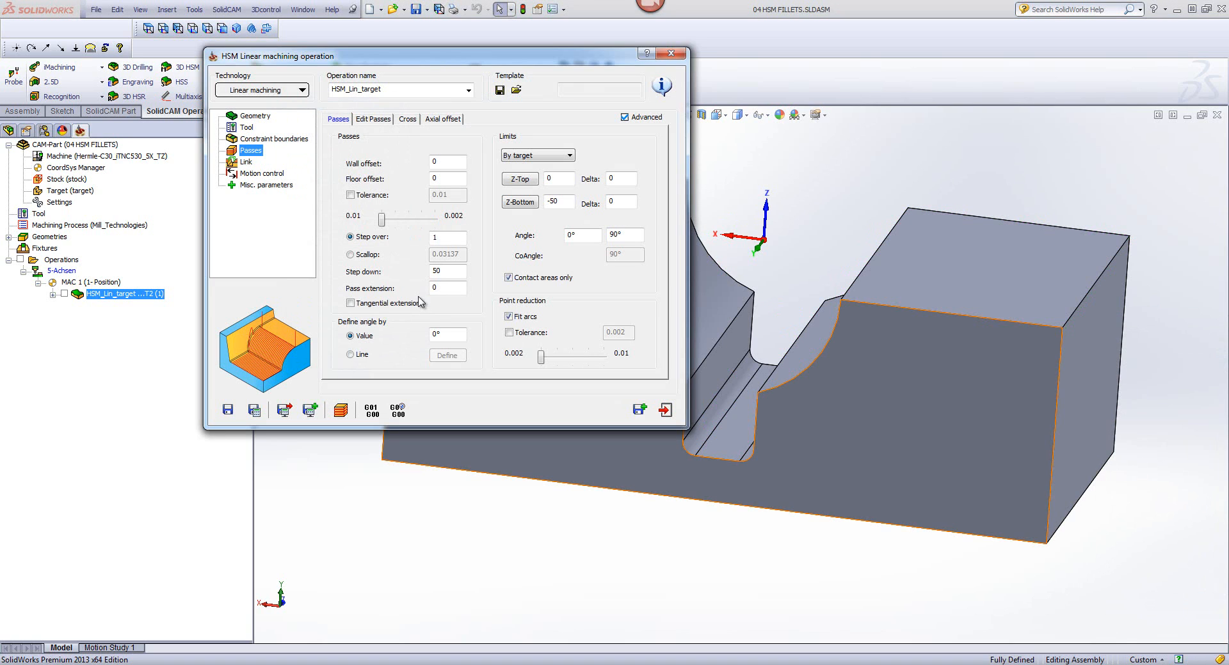
Step: Apply fillets to the operation's target geometry with the Advanced option and start defining a new fillet surface
click(260, 118)
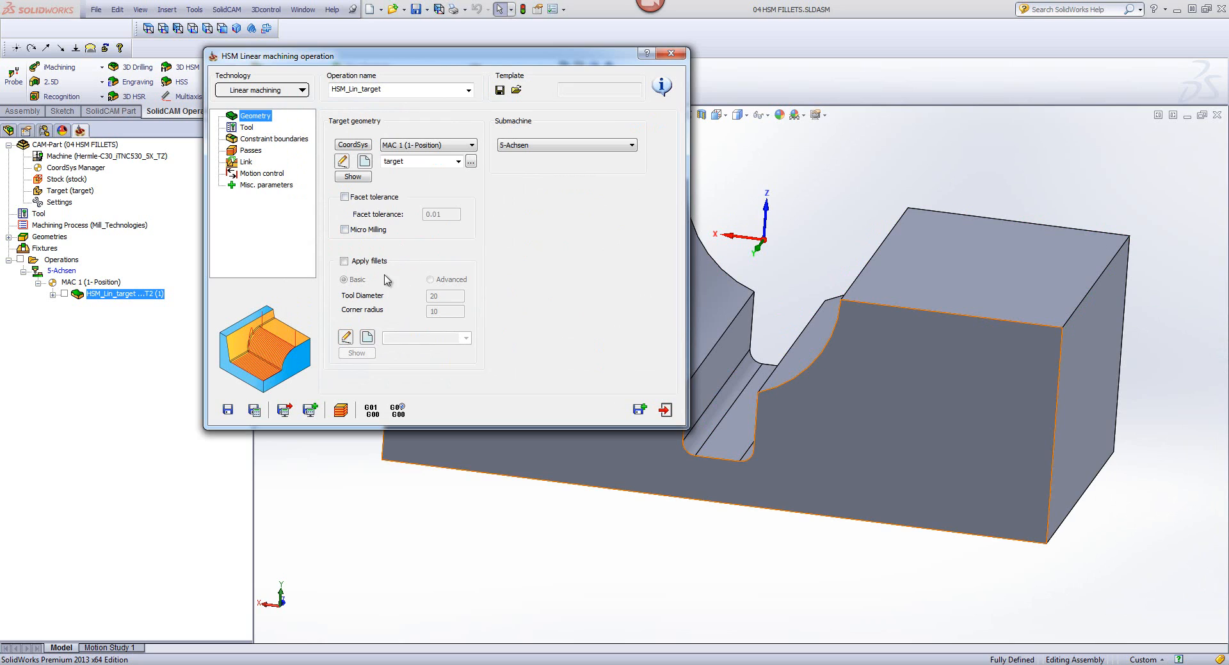
click(344, 261)
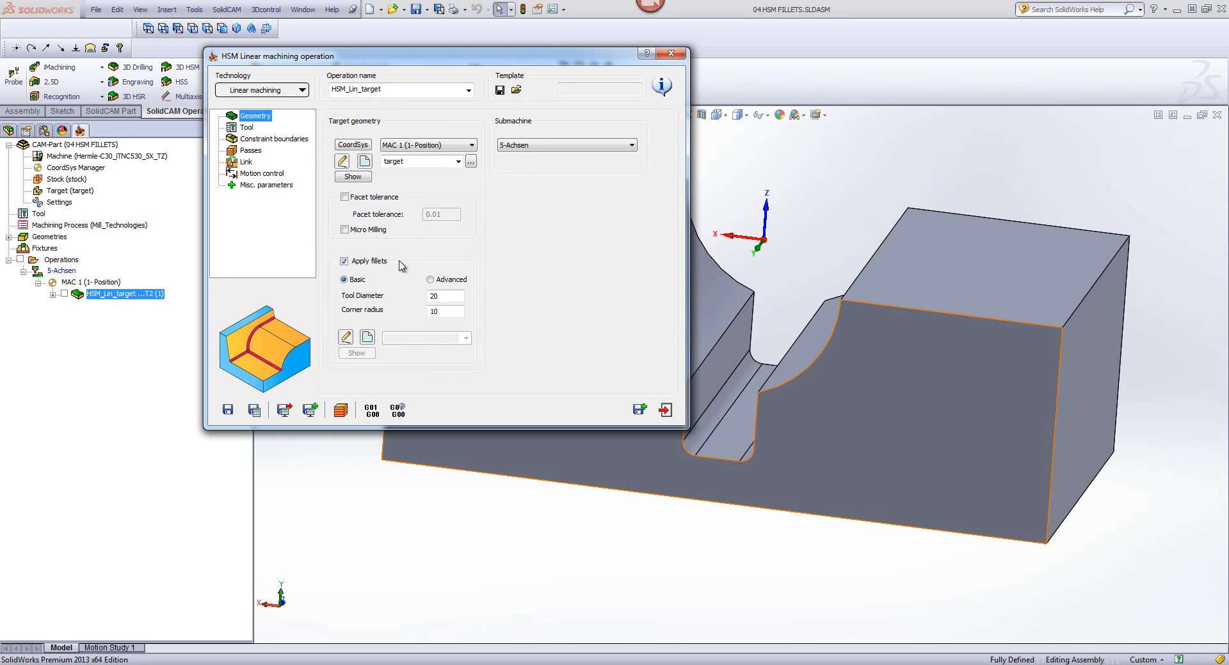
click(429, 281)
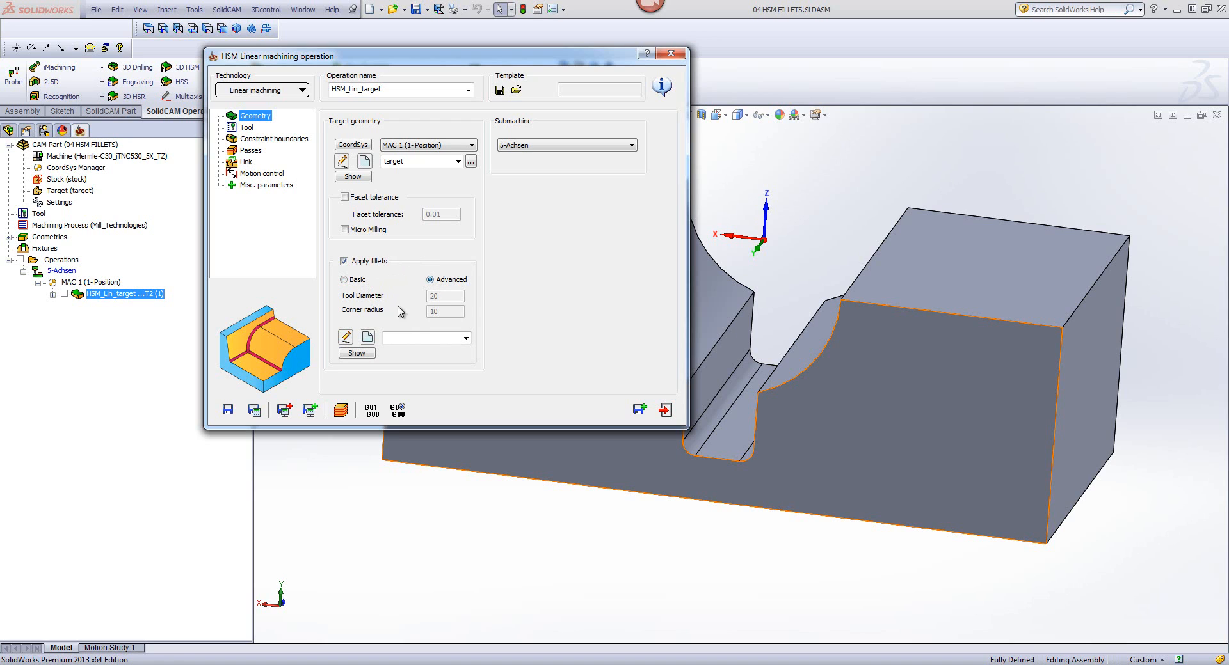
click(367, 338)
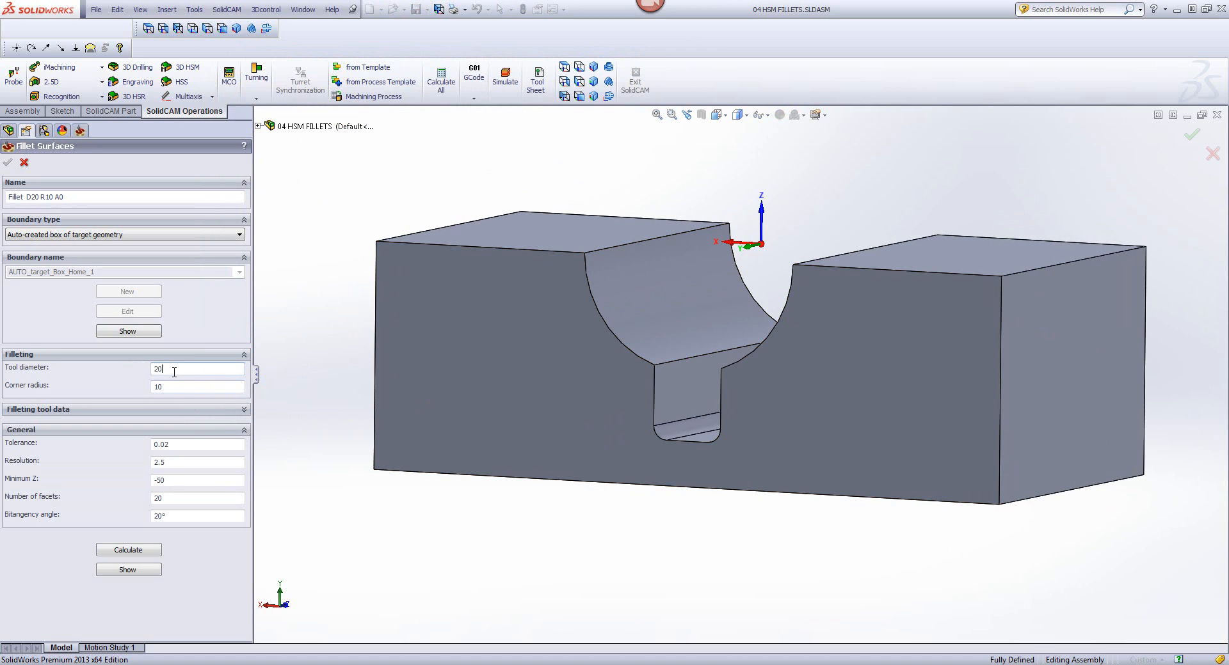
Step: Set the filleting tool diameter to 25 and the corner radius to 5, and calculate the fillet surfaces
double_click(172, 387)
click(171, 368)
text(25)
click(173, 387)
click(135, 551)
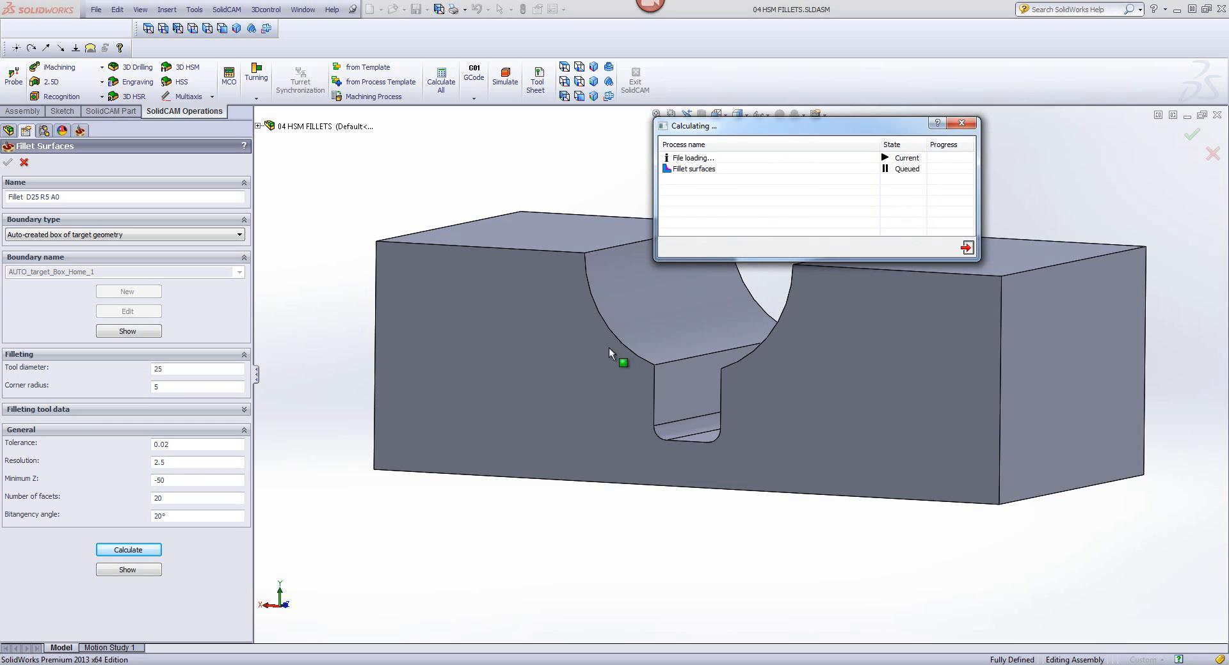
Step: Preview the calculated fillet surface on the groove, end the preview, and accept the fillet definition
click(130, 570)
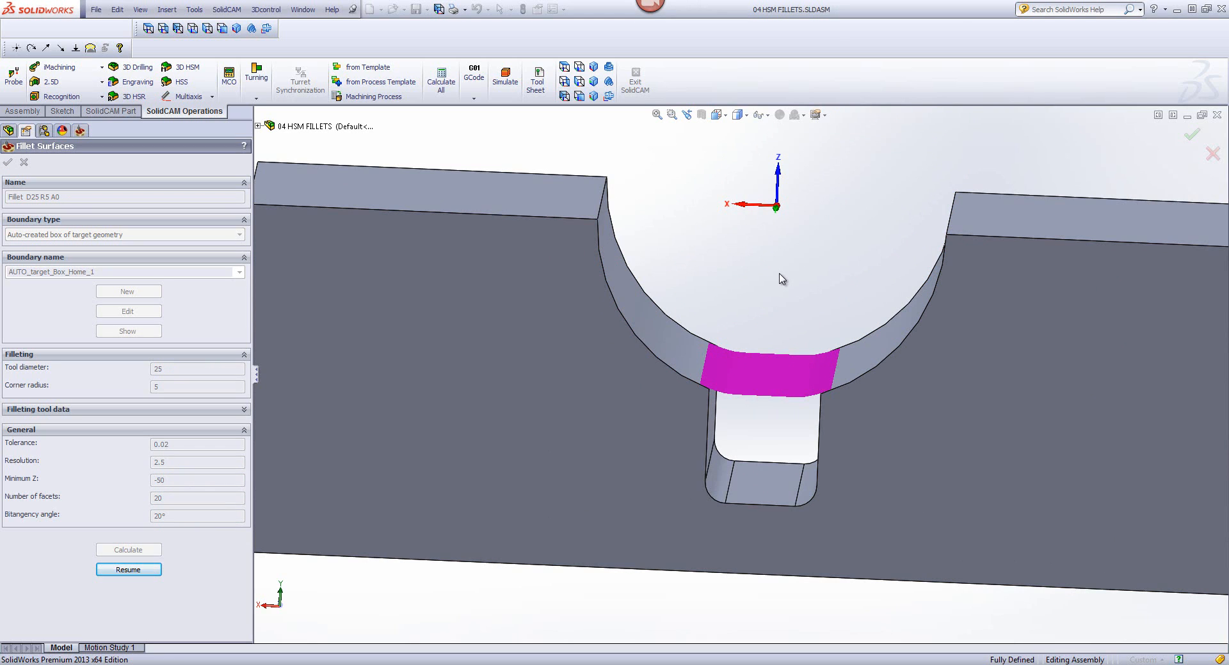
click(144, 570)
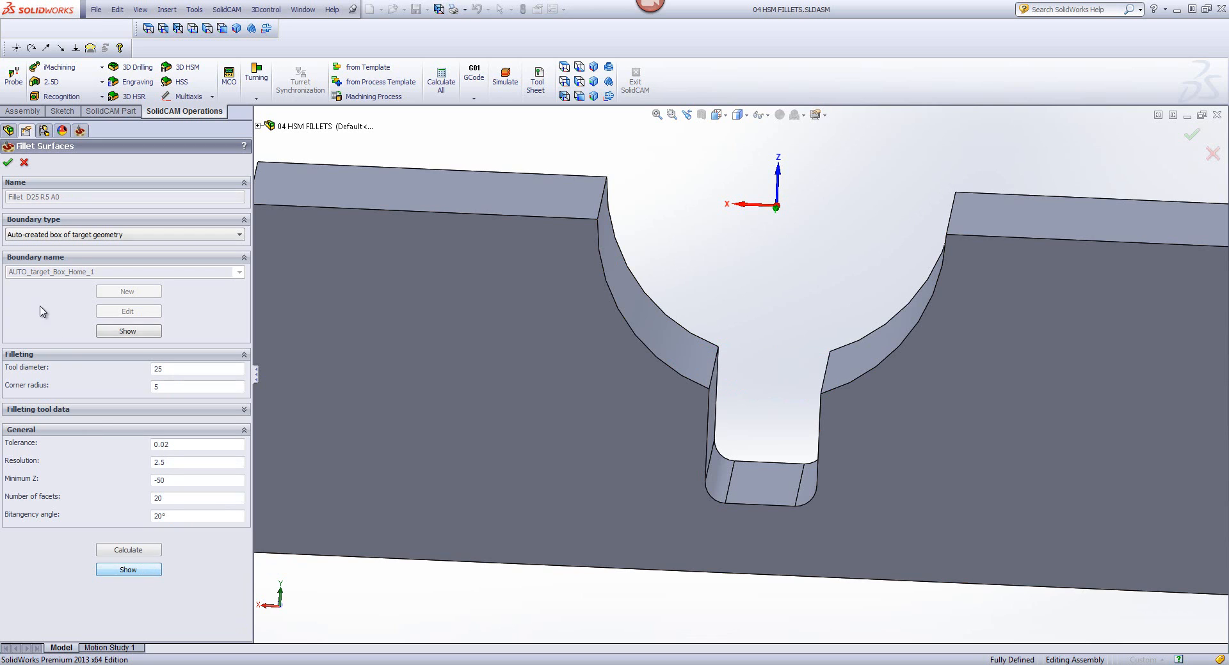
click(8, 162)
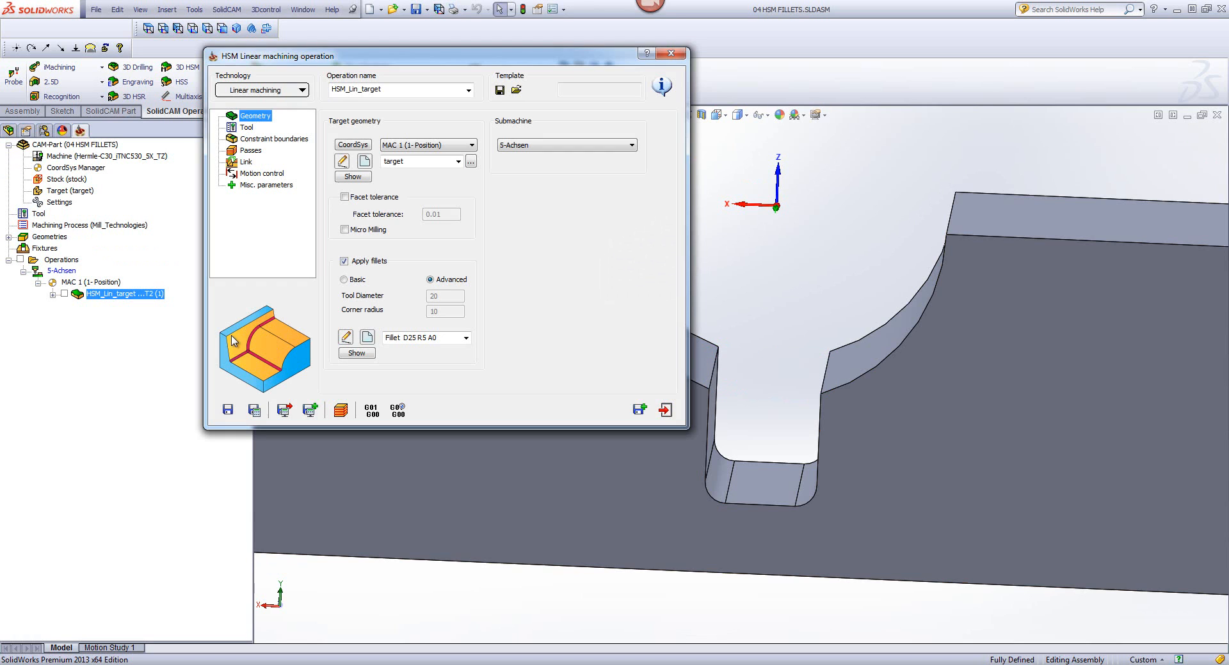
Step: Save and calculate the linear operation with the advanced fillets applied, simulate its toolpath on the CAD model, and exit the simulation
click(254, 410)
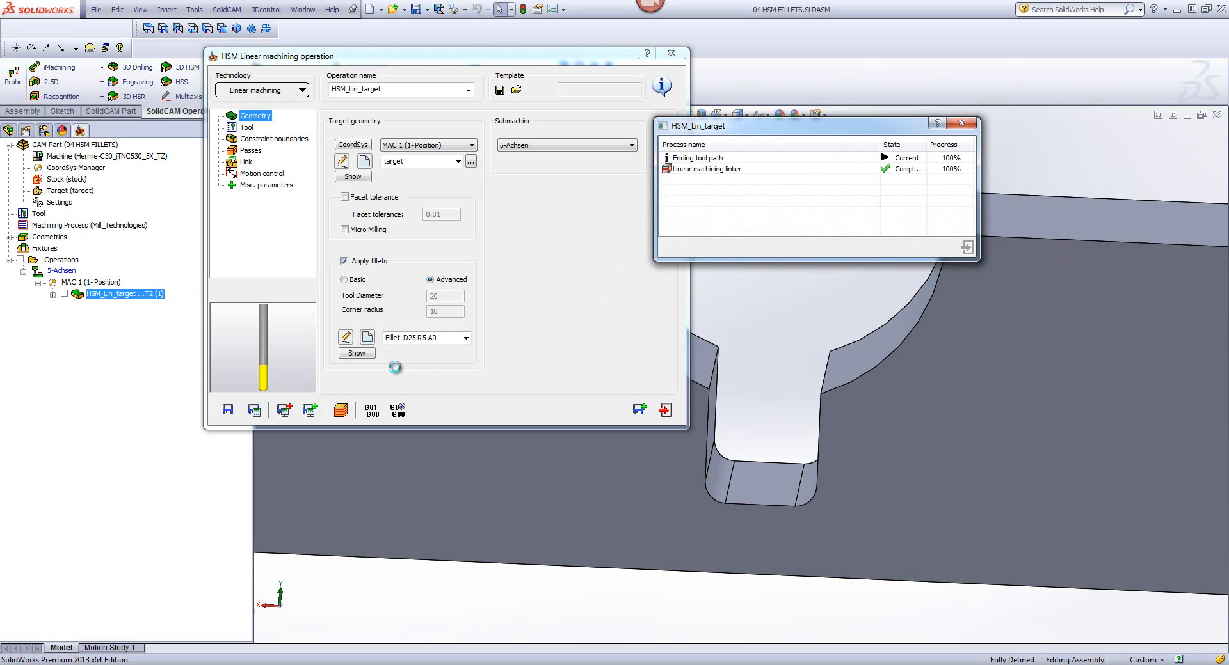
click(336, 415)
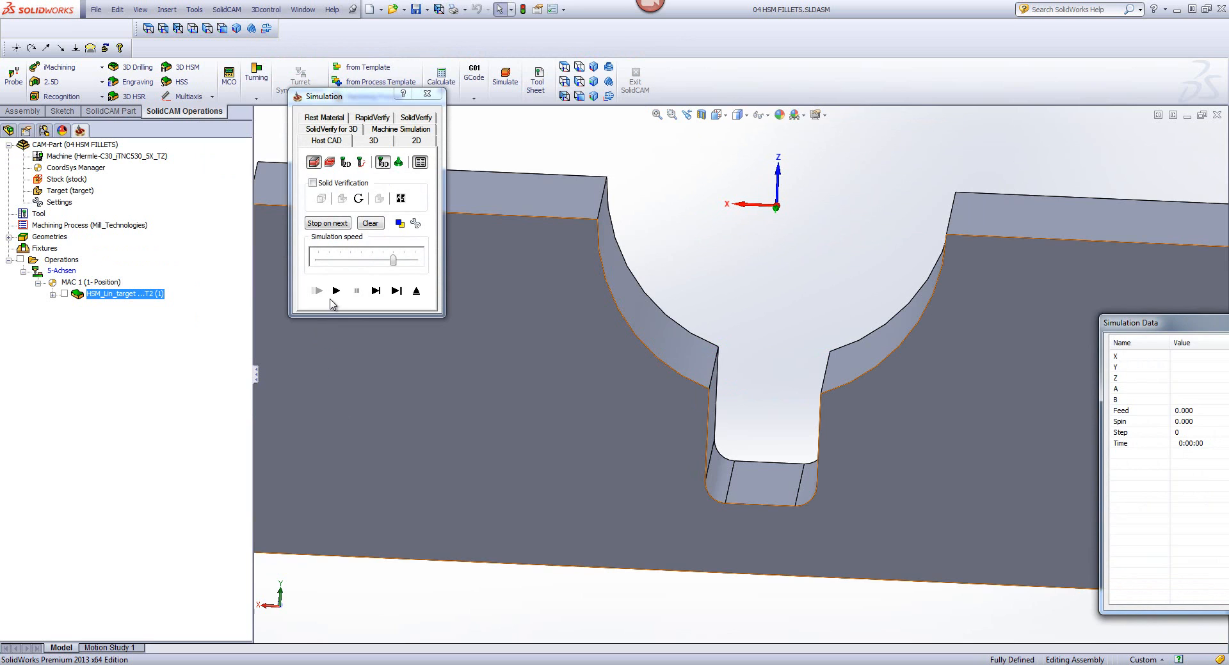
click(336, 291)
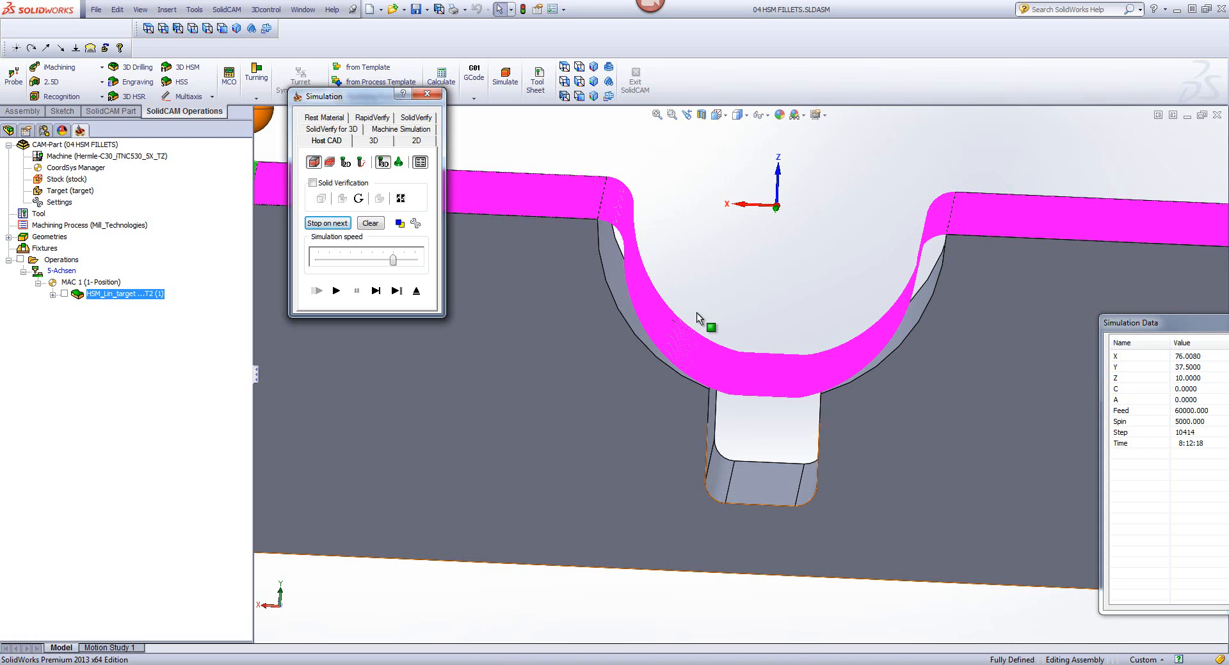
click(416, 291)
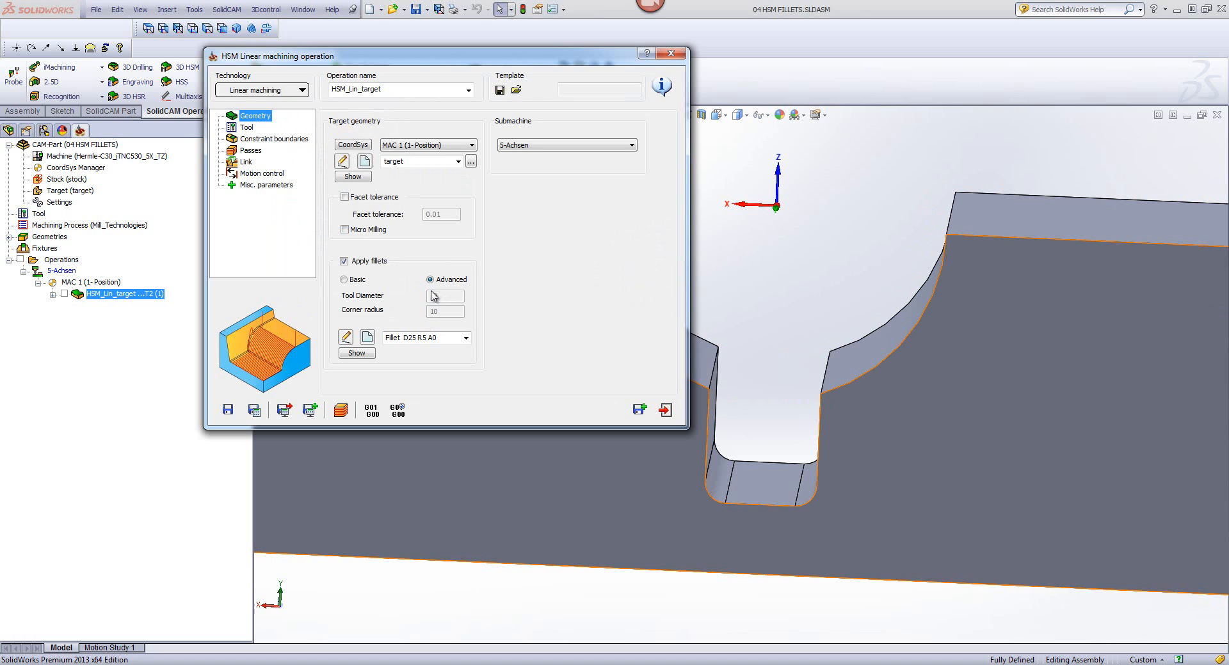
Step: Review the parameters of the Fillet D25 R5 A0 definition and leave it without making changes
click(345, 337)
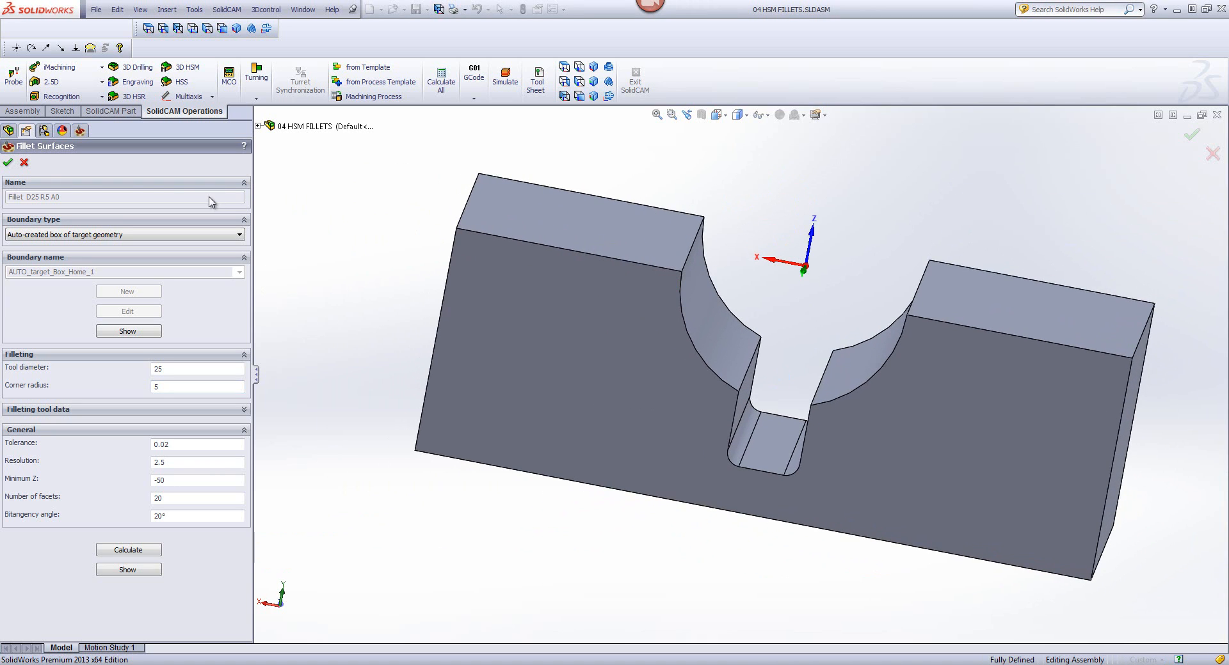
click(24, 162)
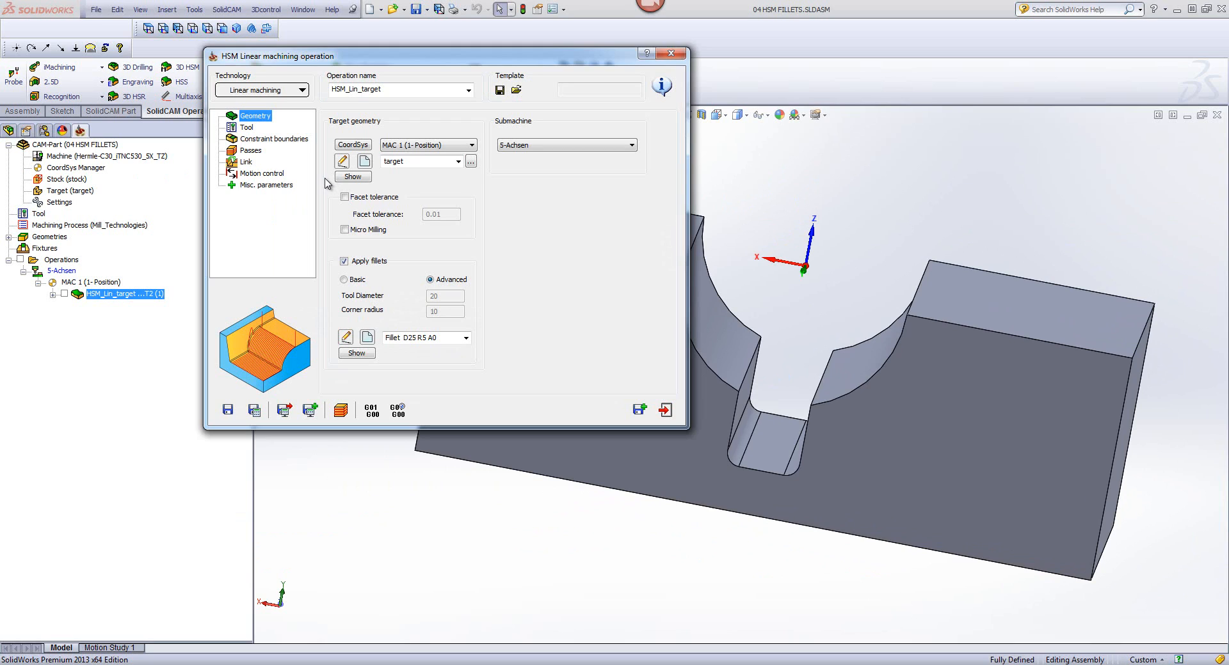
Step: Set the step down of the linear machining passes to 5, and save and calculate the operation
click(251, 151)
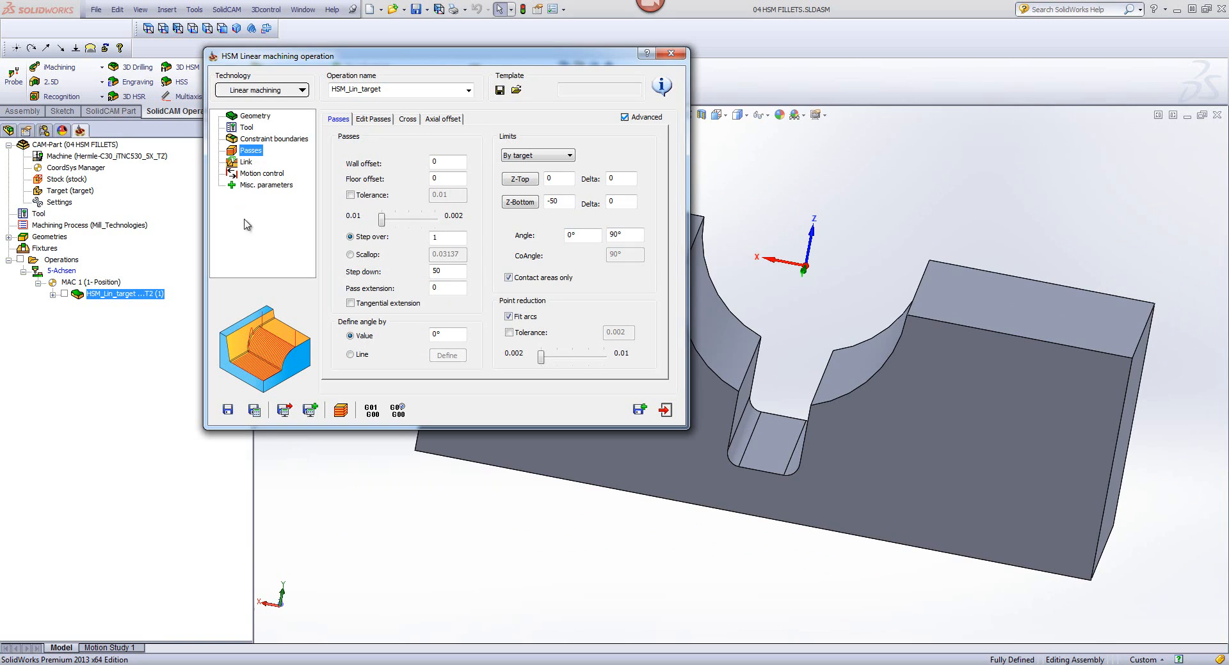
click(452, 237)
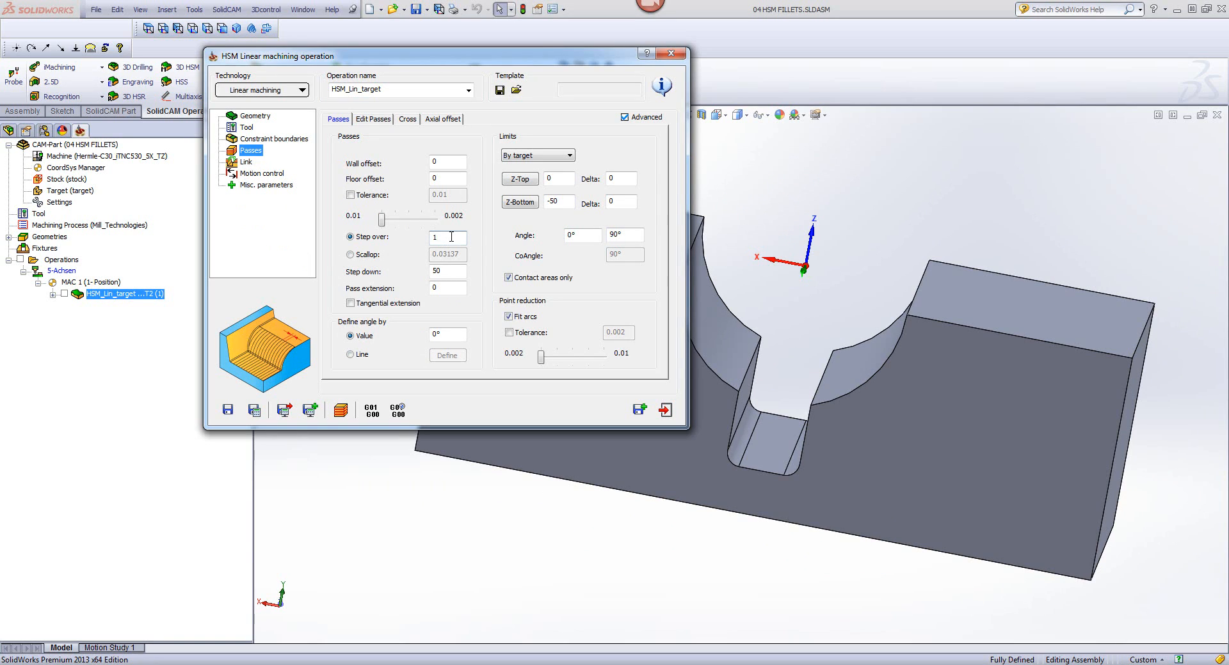
click(450, 269)
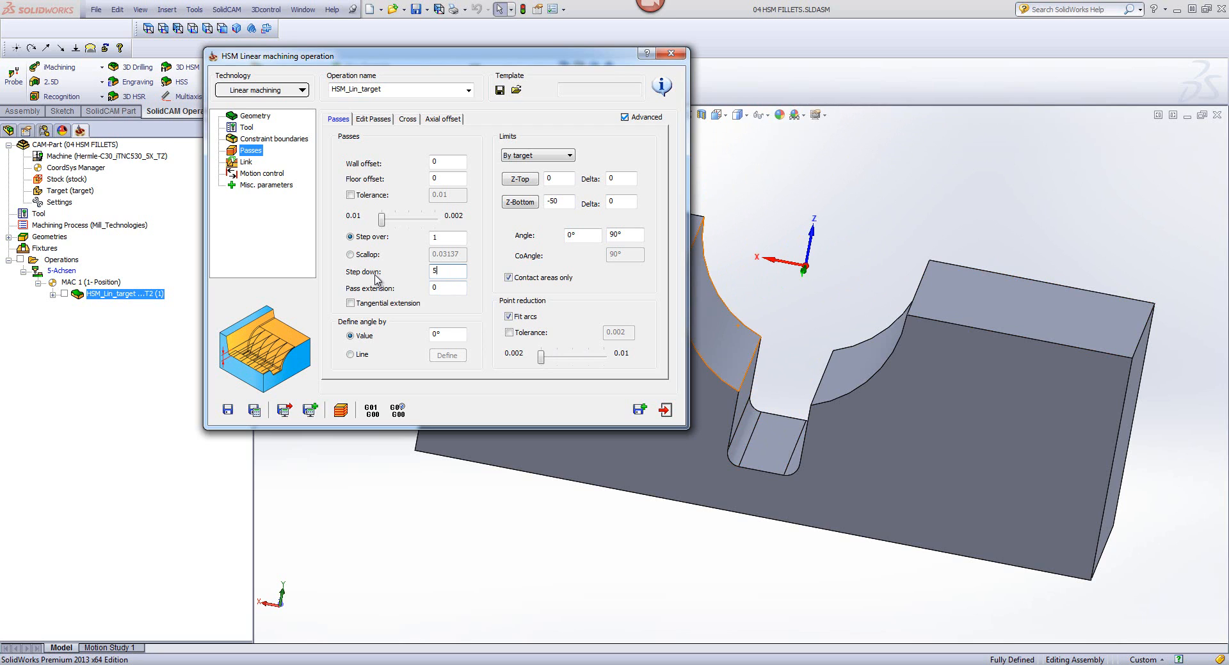
click(254, 410)
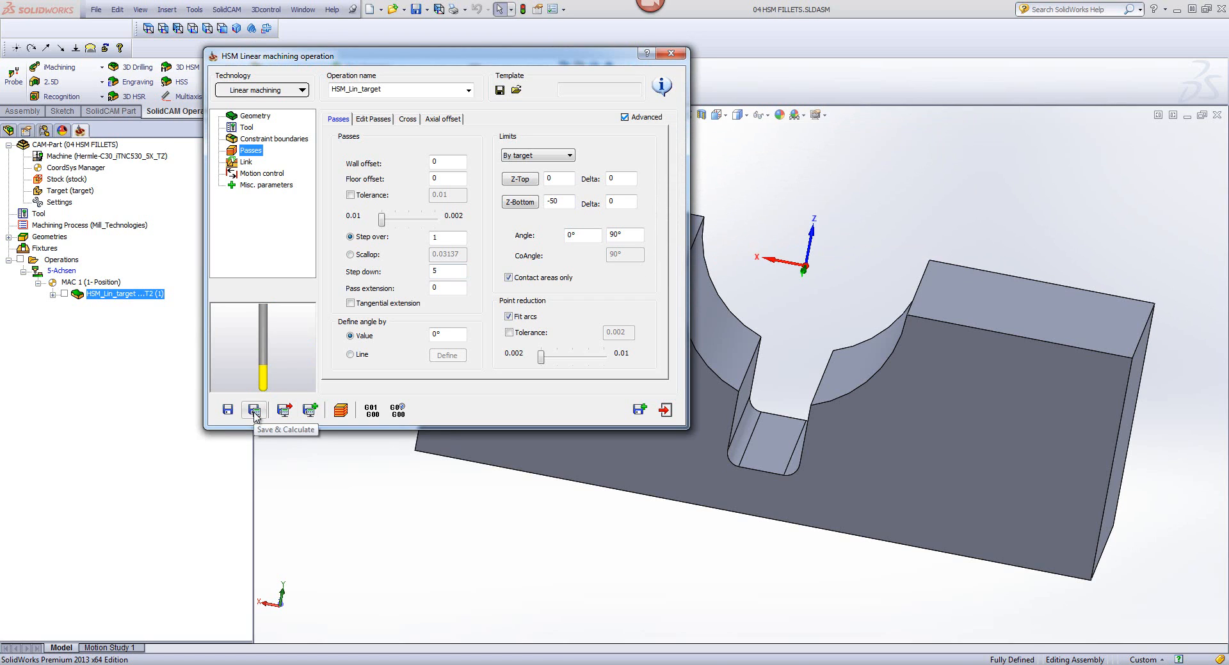
Step: Simulate the first passes of the toolpath at a reduced speed in the CAM Back (ZX) view, pausing to examine them
click(340, 411)
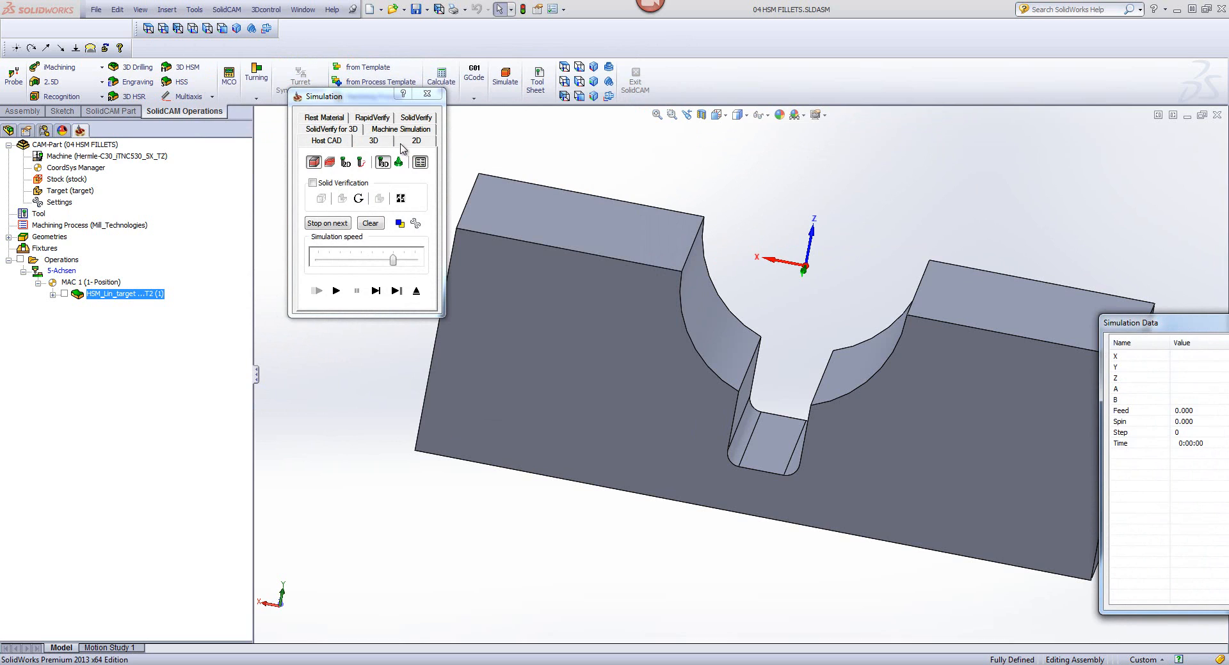
click(564, 96)
click(369, 259)
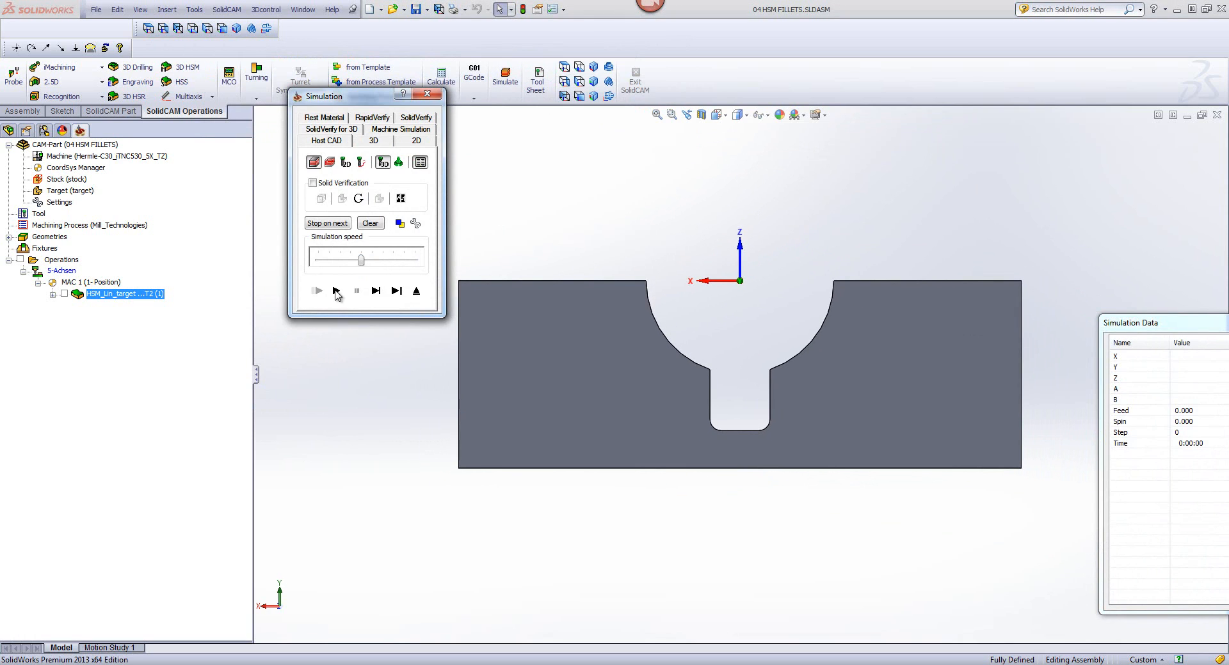
click(336, 291)
click(364, 292)
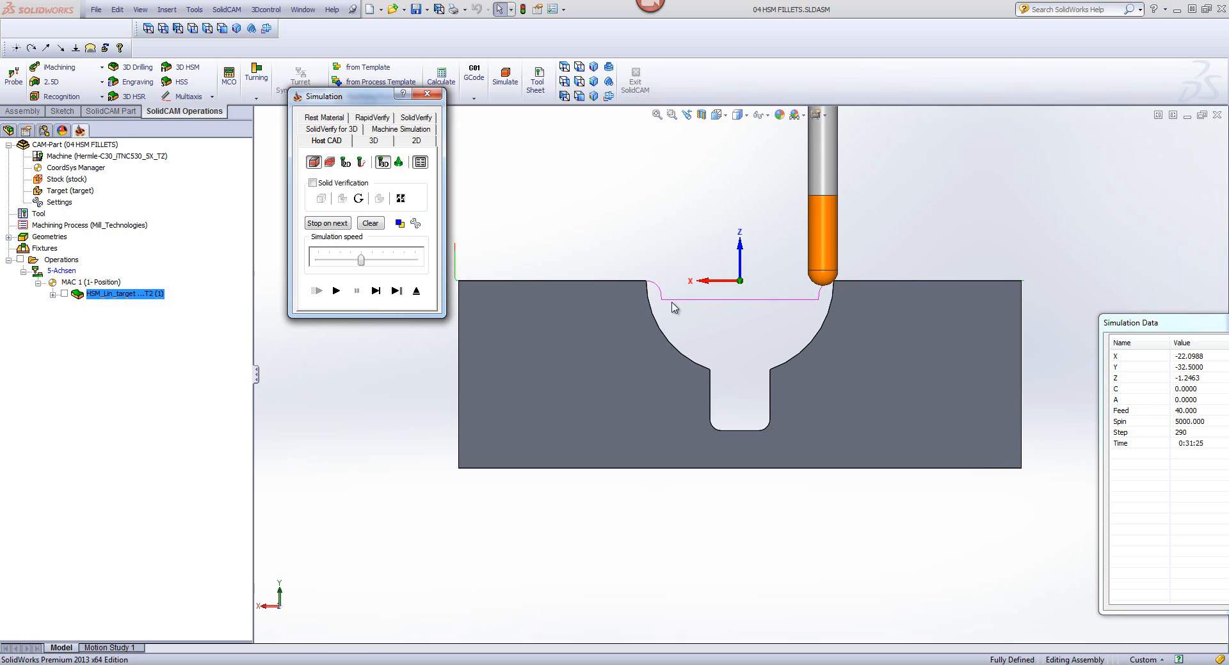
click(336, 291)
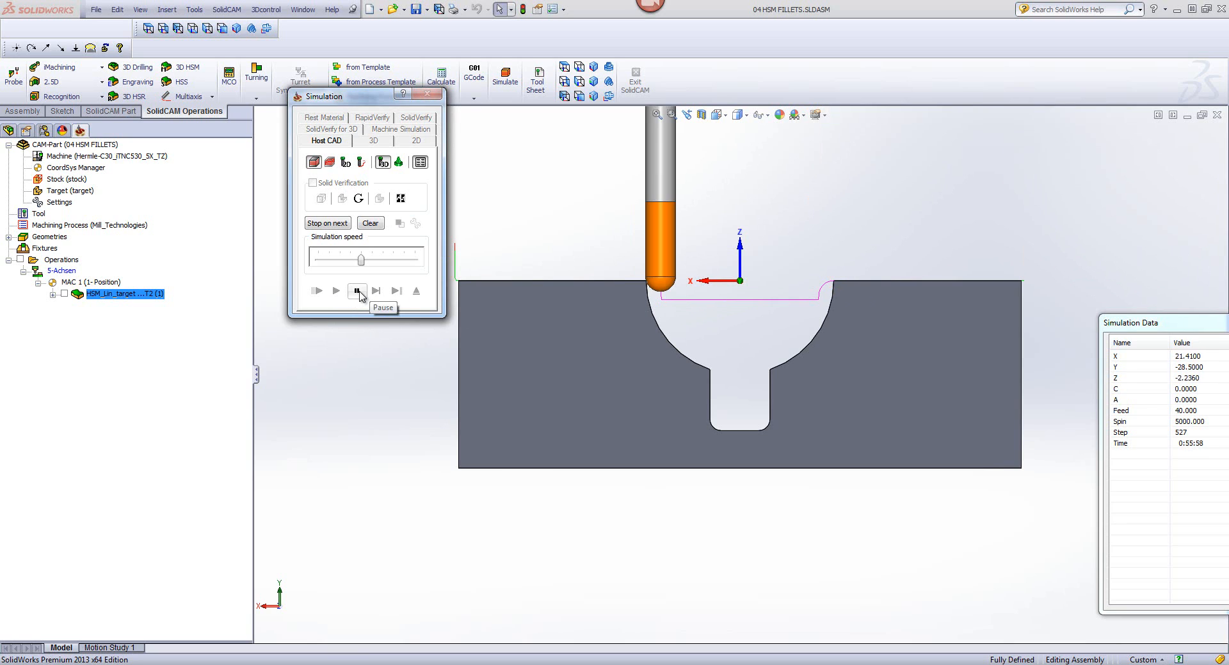
click(358, 291)
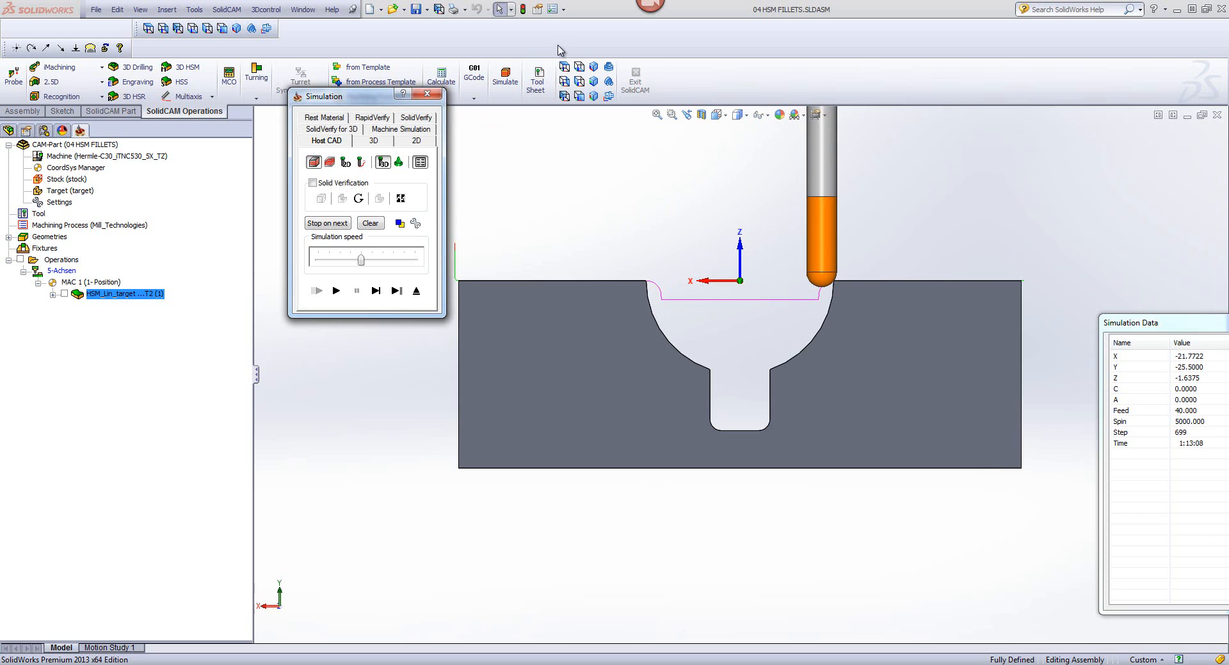
Step: Continue the simulation in the isometric view at a slightly higher speed and pause it once the tool reaches the lower groove passes
click(594, 66)
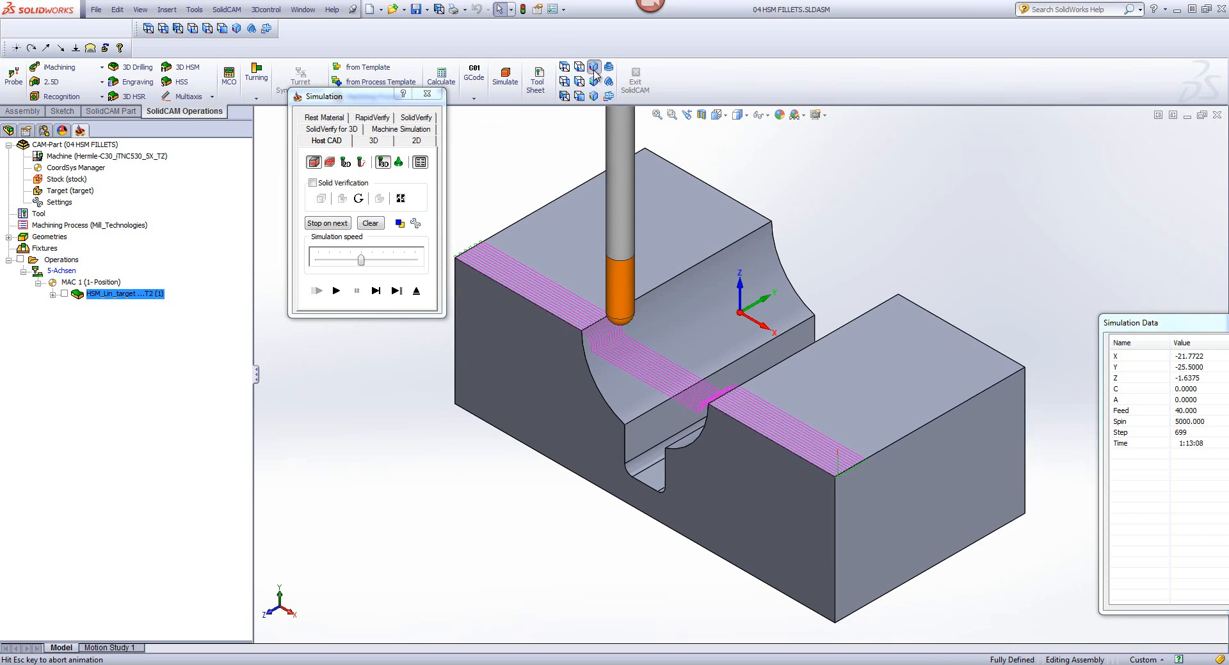
click(336, 292)
click(375, 266)
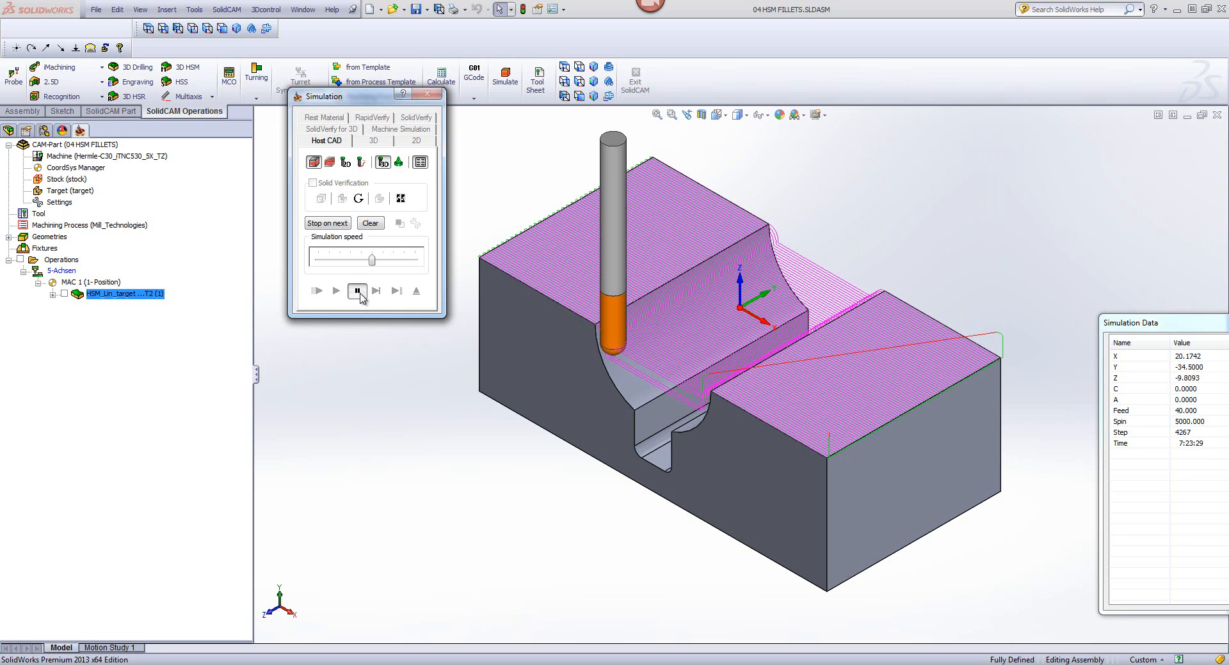
click(357, 291)
Step: Clear the displayed toolpath, run the remaining groove passes at near maximum speed, inspect them, and exit the simulation
click(371, 225)
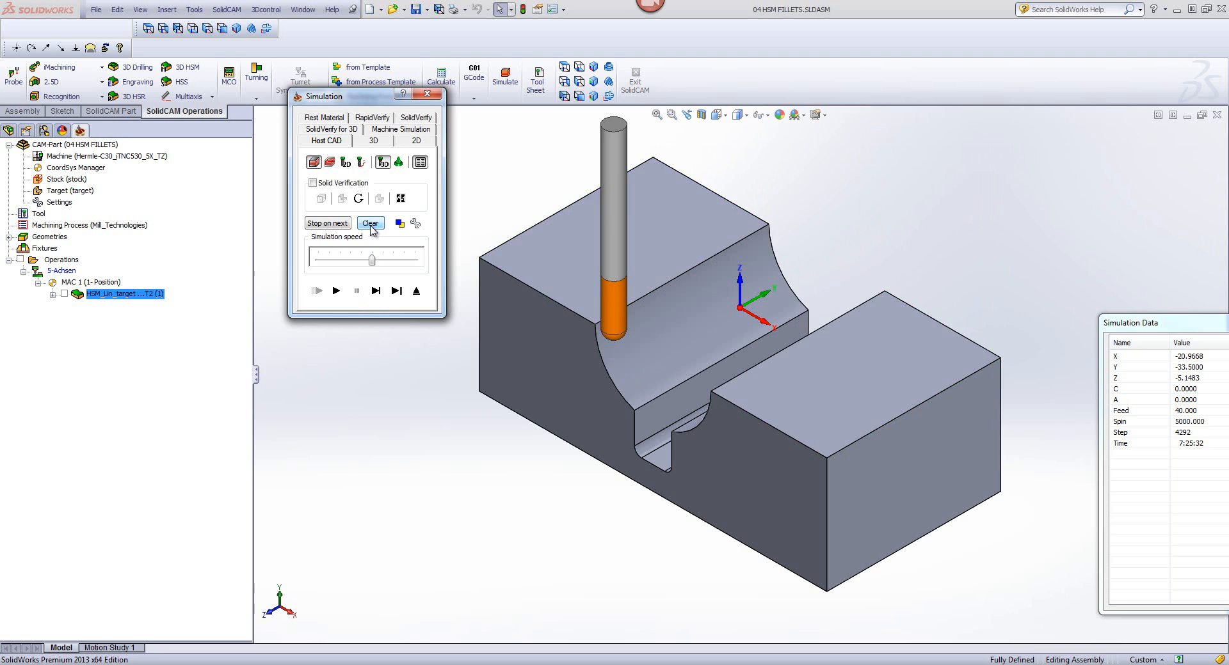
click(336, 291)
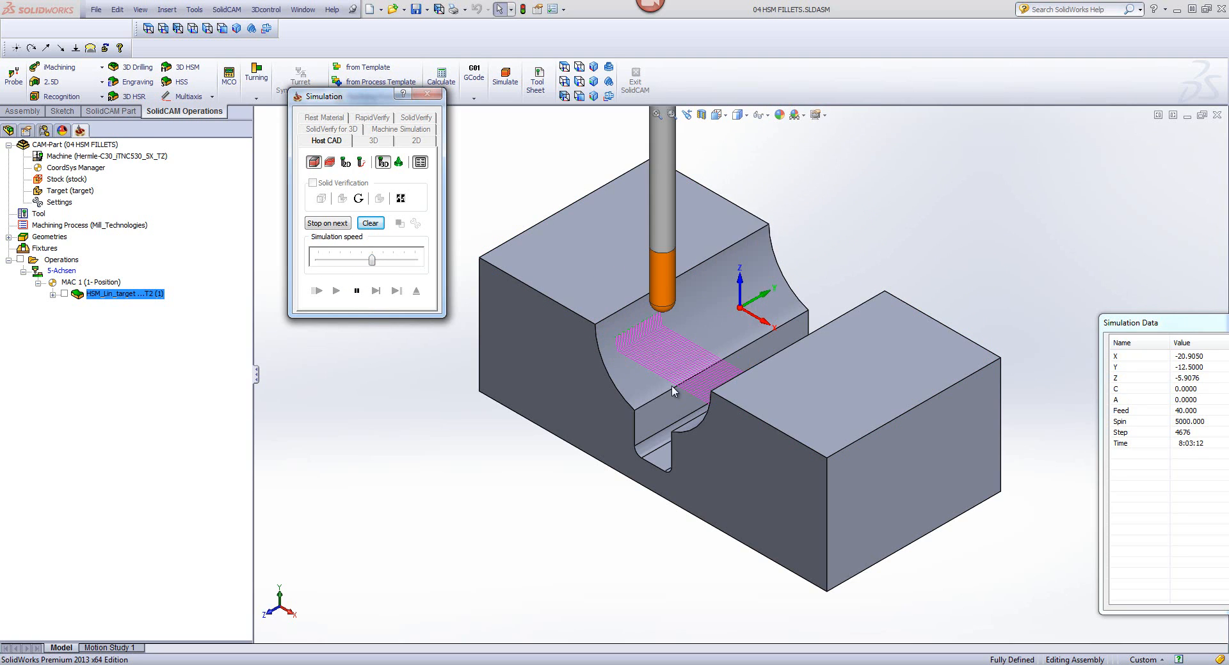
drag(371, 259, 414, 259)
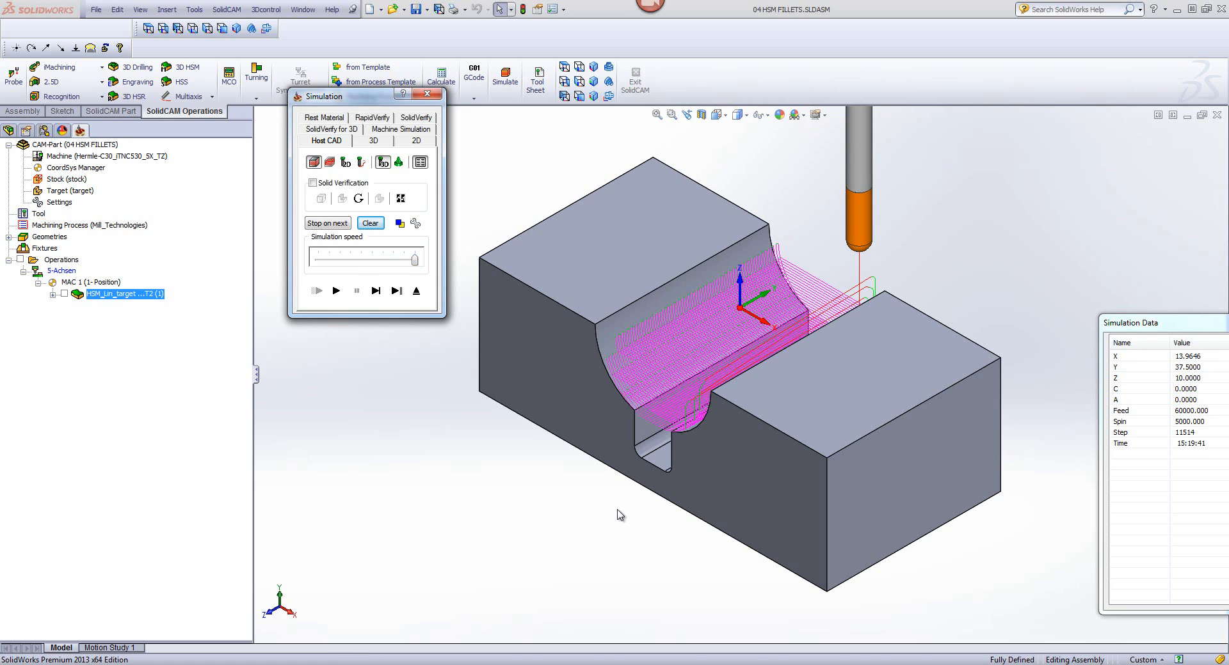
click(591, 560)
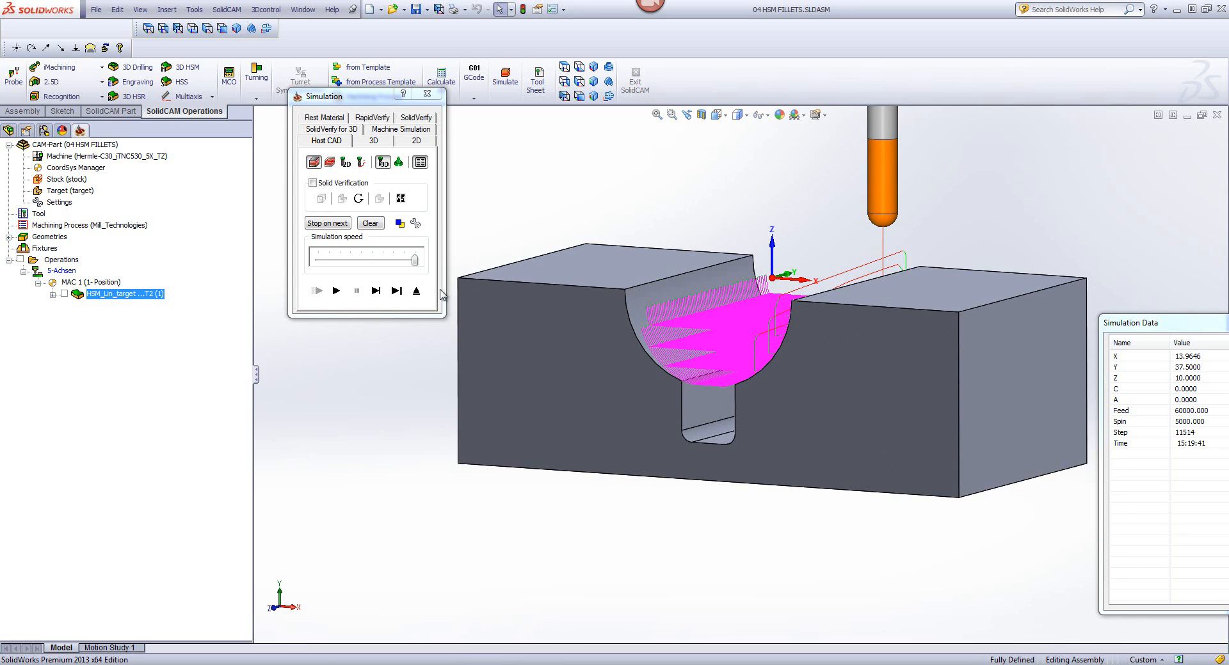
click(416, 292)
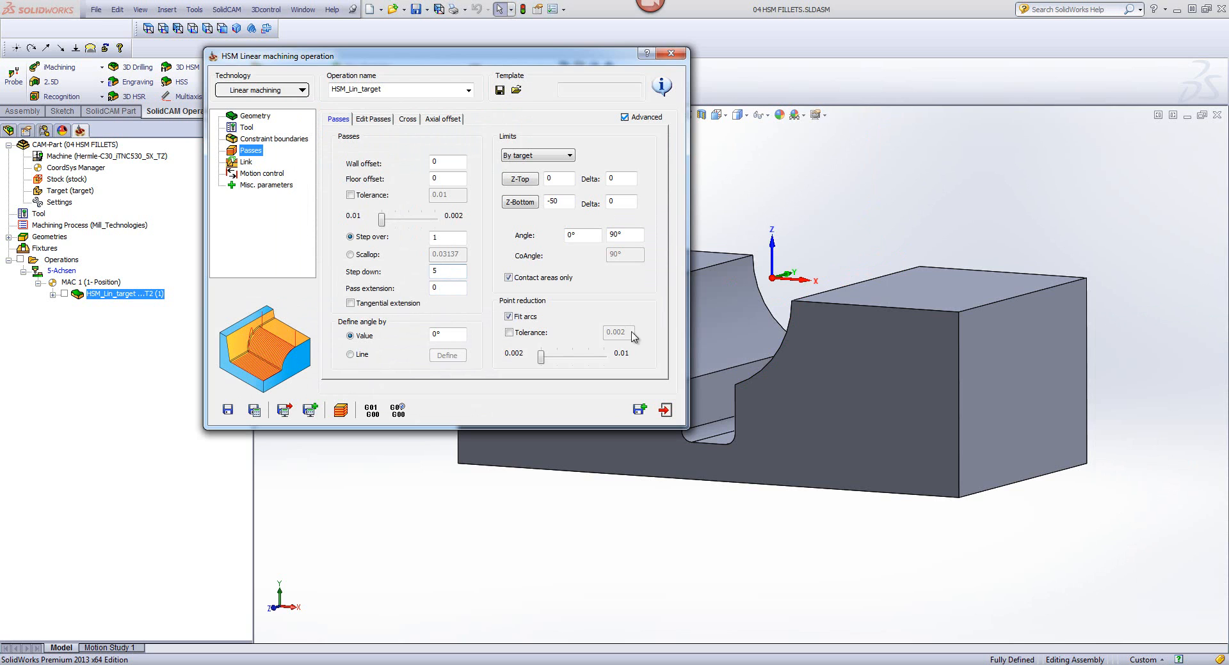
Step: Close the linear machining operation and the current CAM-Part, and open the CAM-Part 05 combined z lin.prz
click(665, 410)
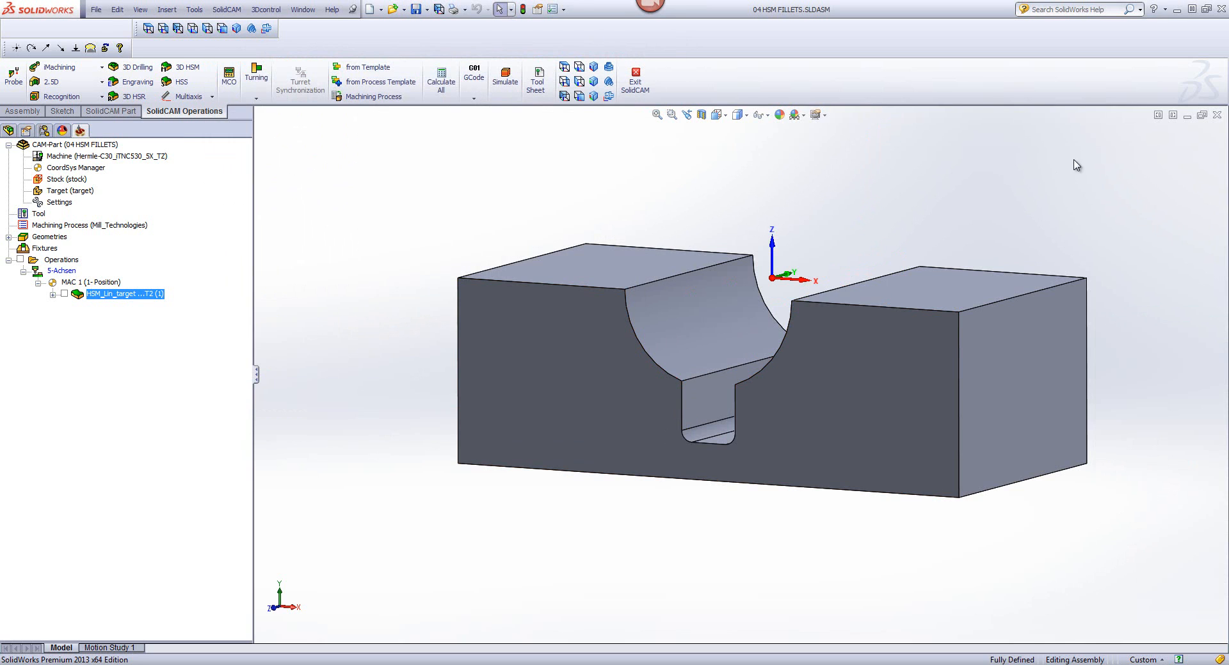
click(1216, 114)
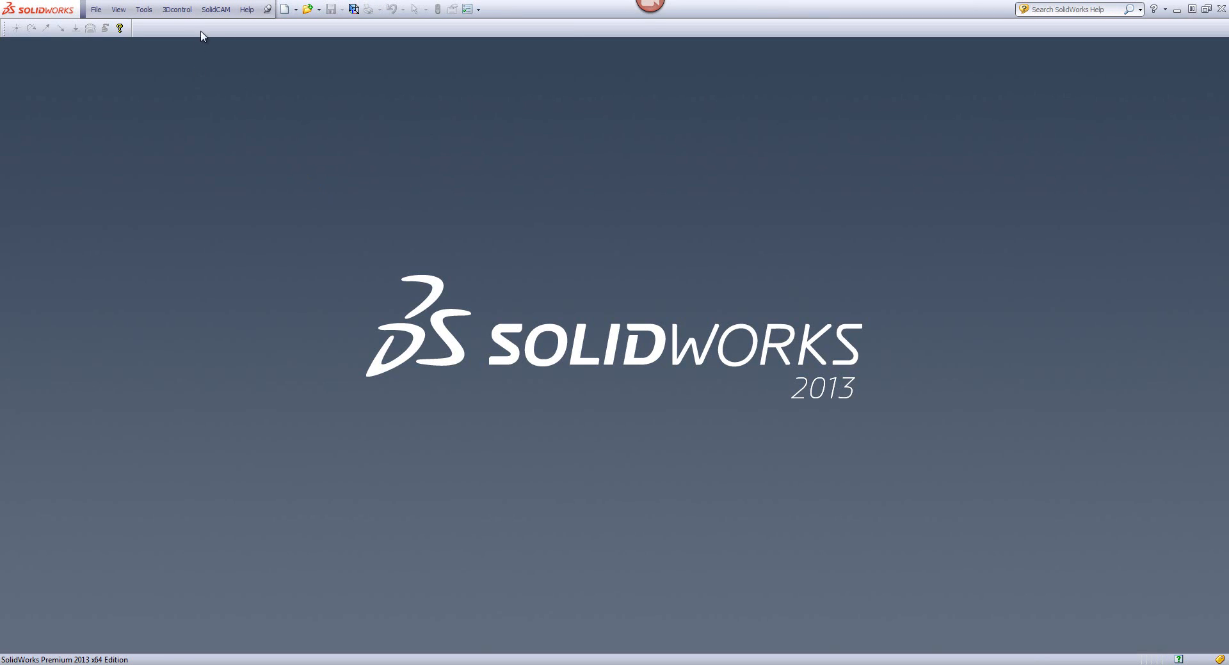
click(216, 9)
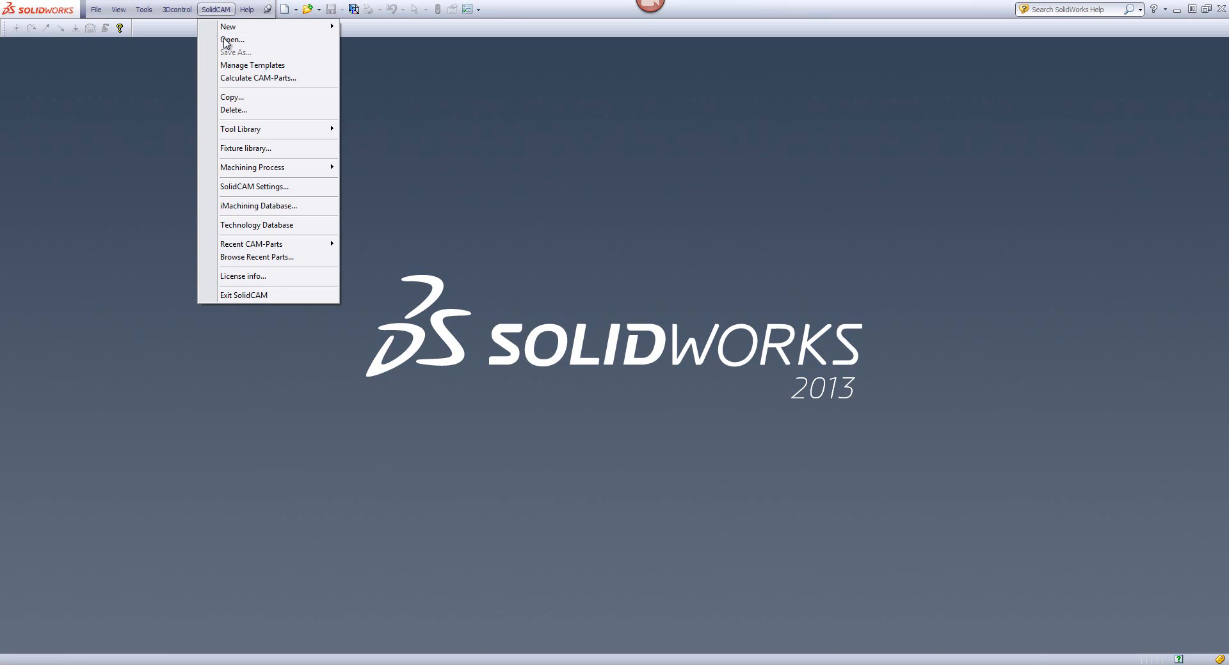
click(228, 41)
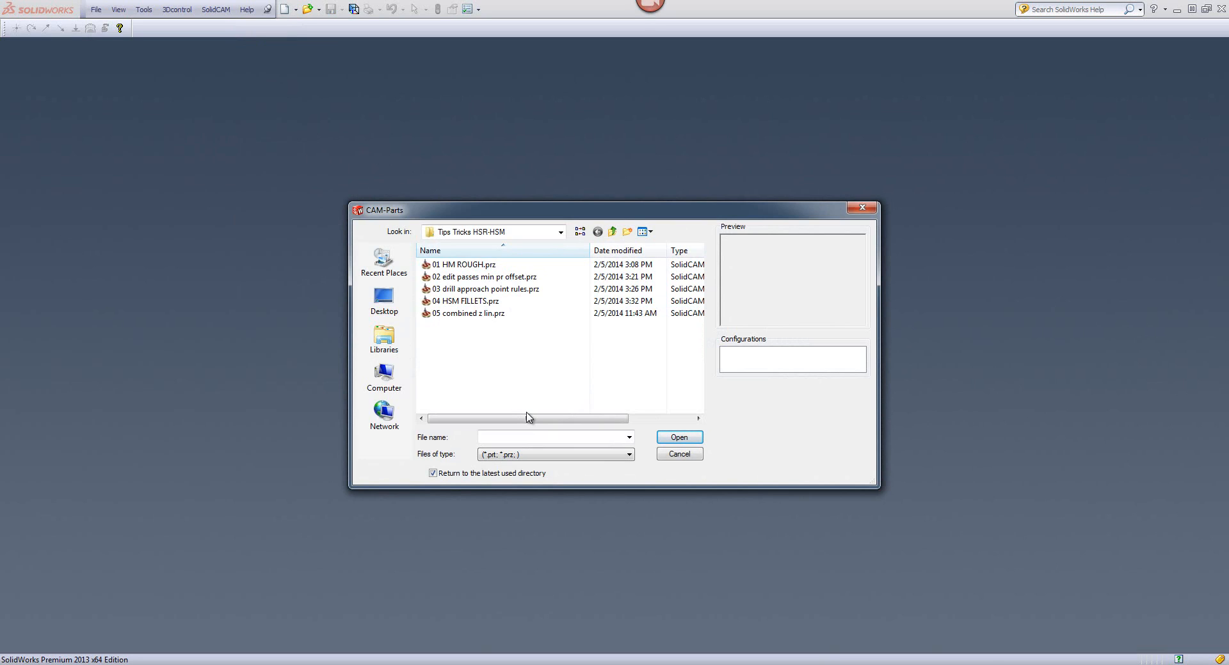
click(451, 301)
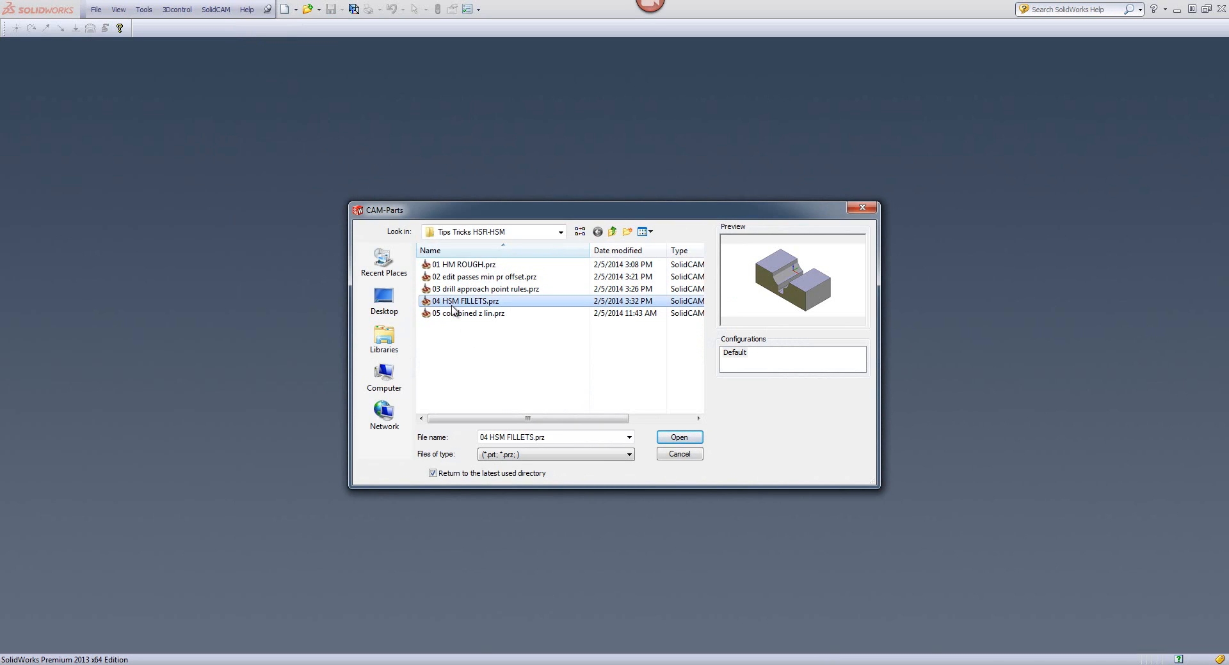
click(456, 315)
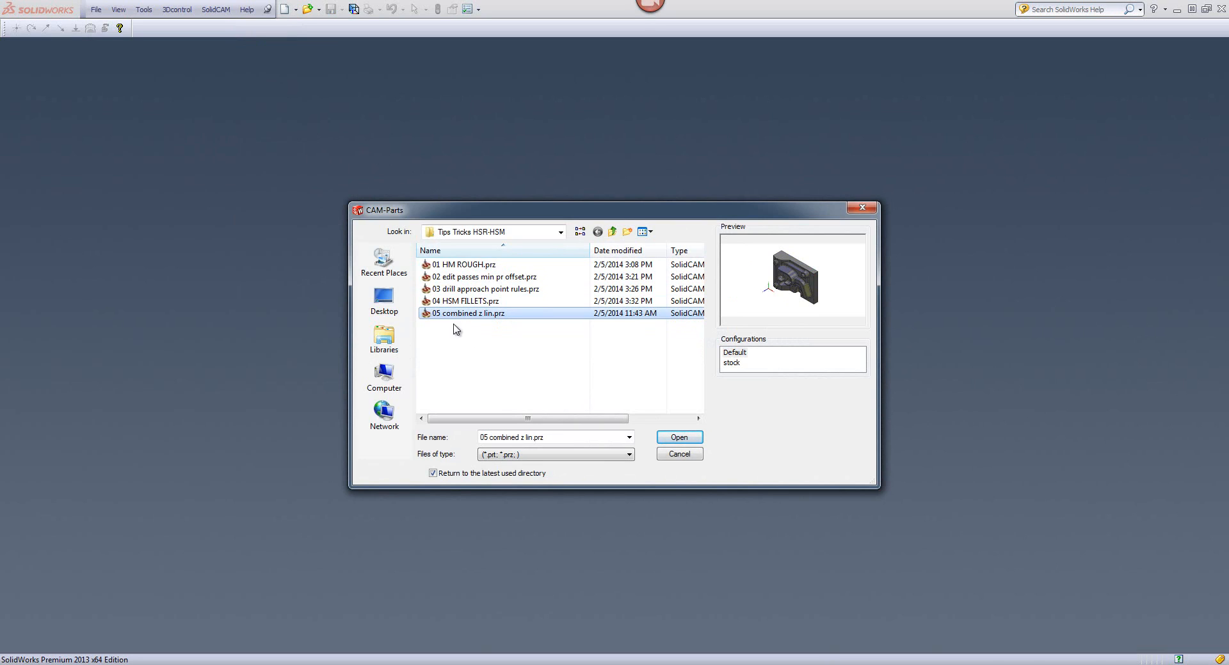
click(677, 438)
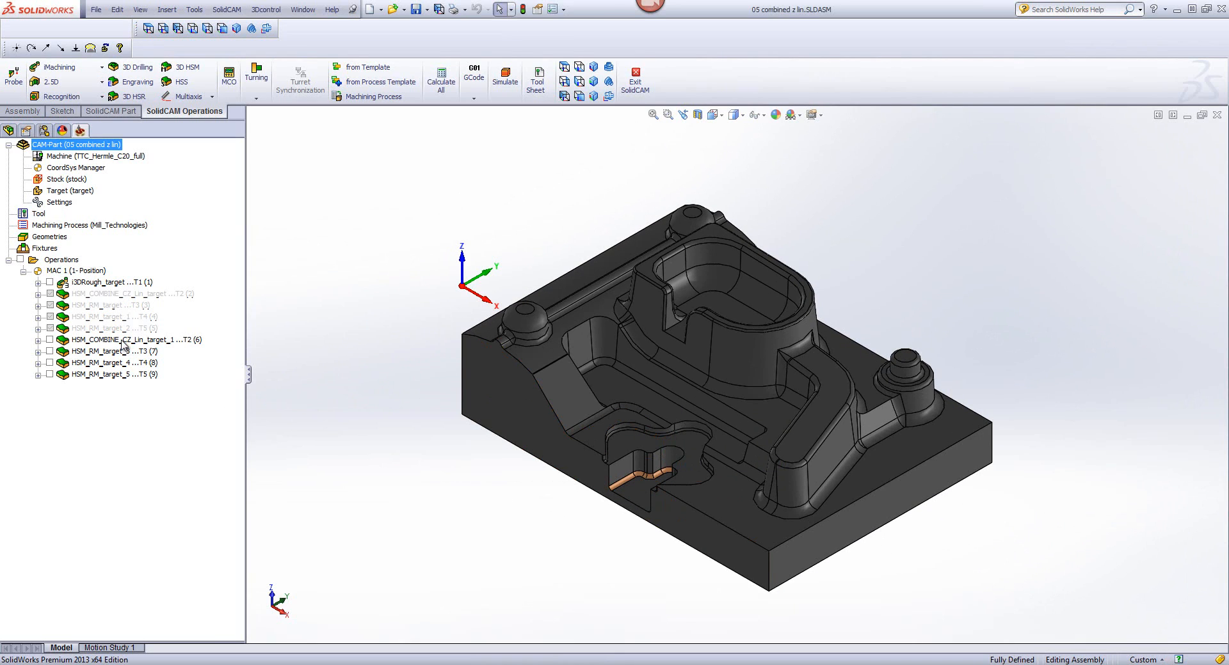
Step: Delete the four operations from HSM_COMBINE_CZ_Lin_target_1 through HSM_RM_target_5
click(121, 341)
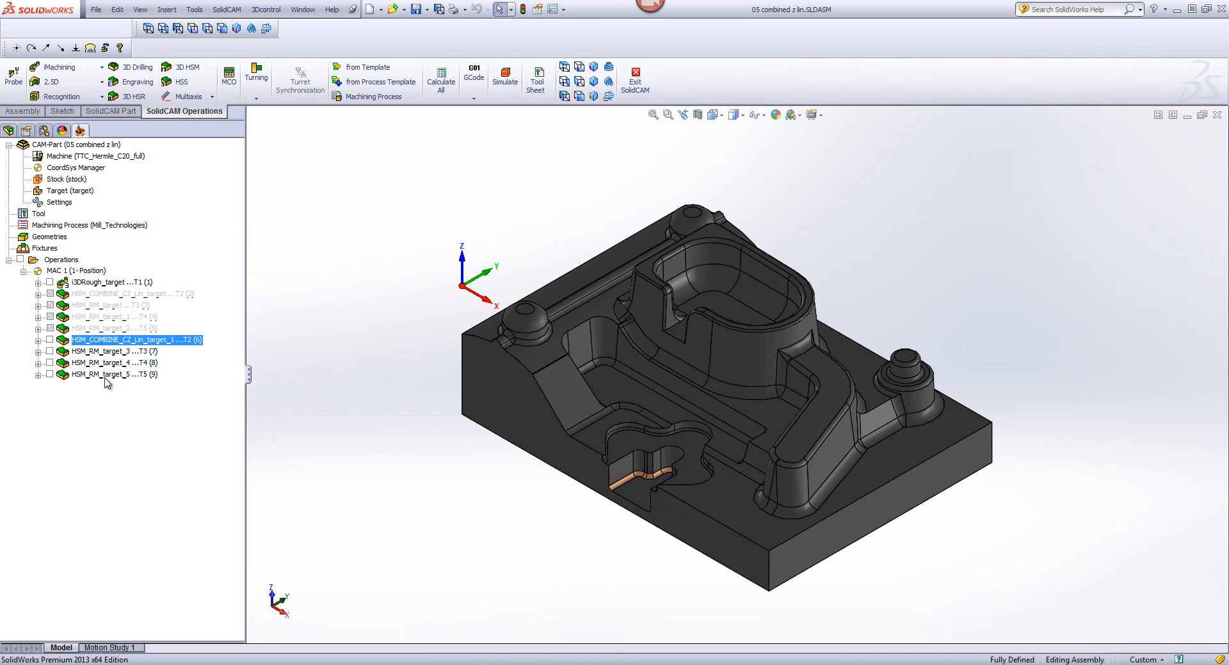
shift+click(105, 376)
key(Delete)
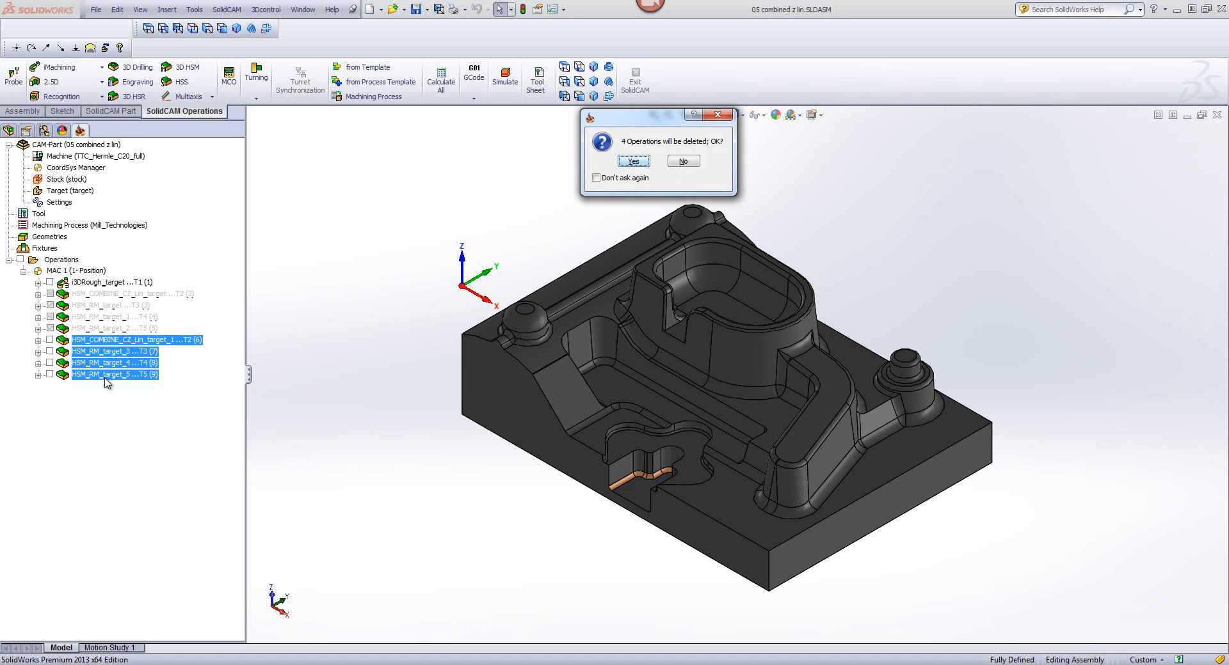
click(631, 160)
click(684, 172)
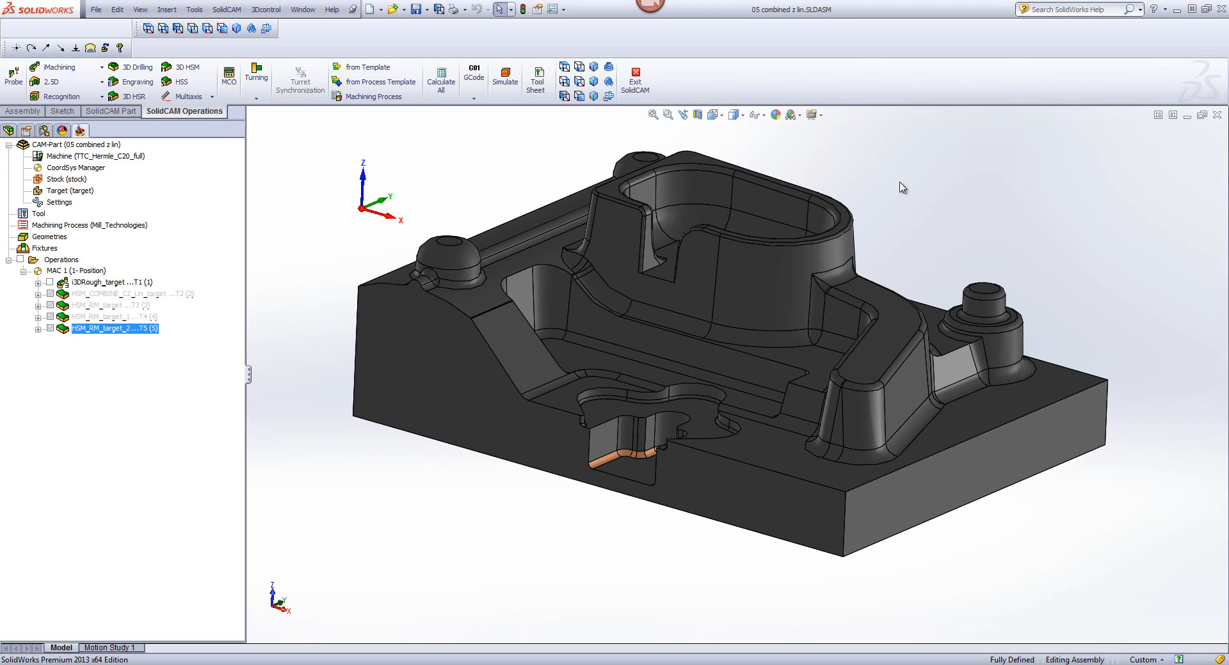
Step: Examine the steep outer wall of the raised pocket and the flat top face of the angled rib on the mold model
click(790, 274)
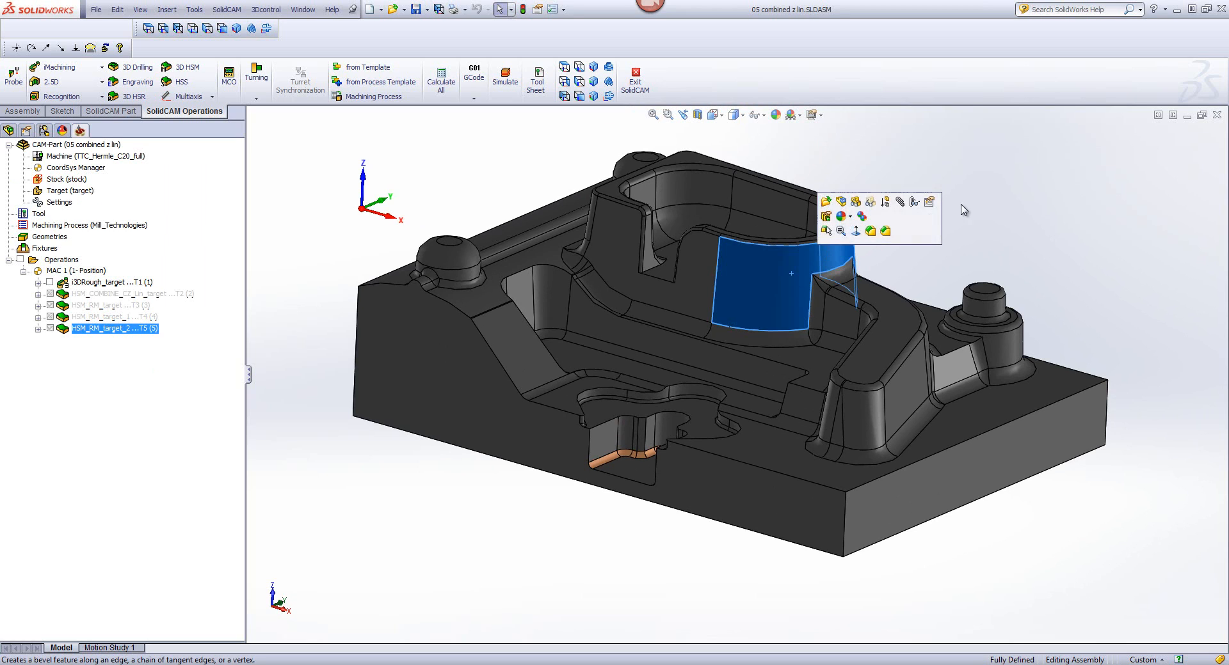
click(1035, 204)
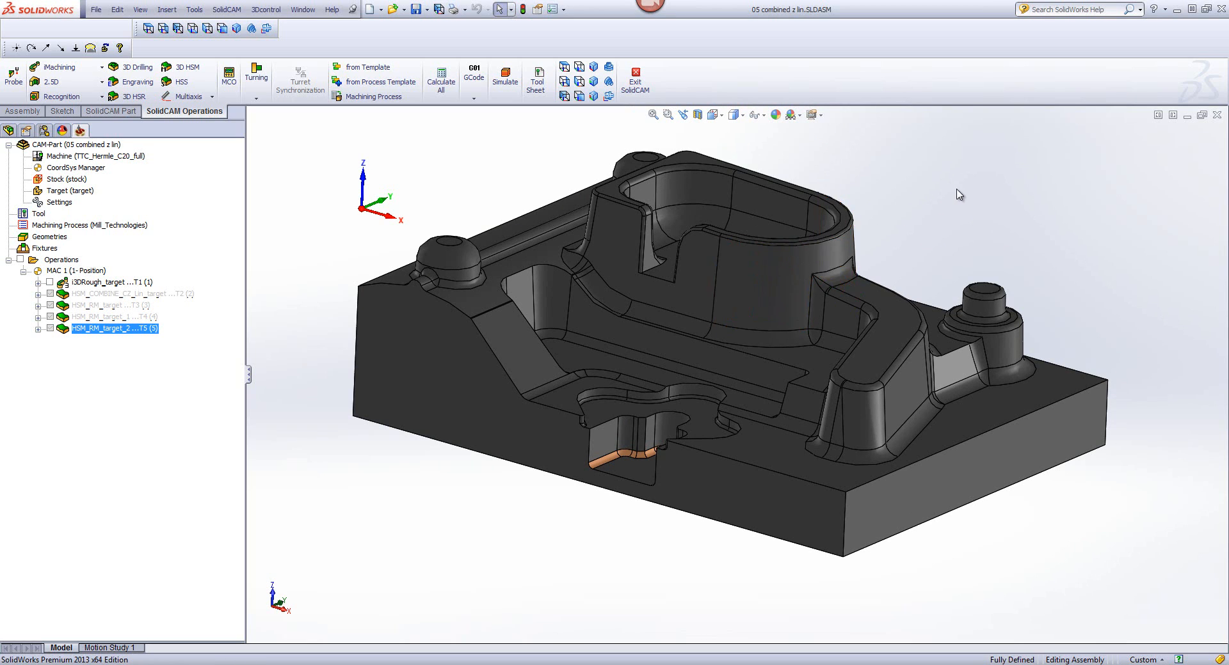
click(885, 343)
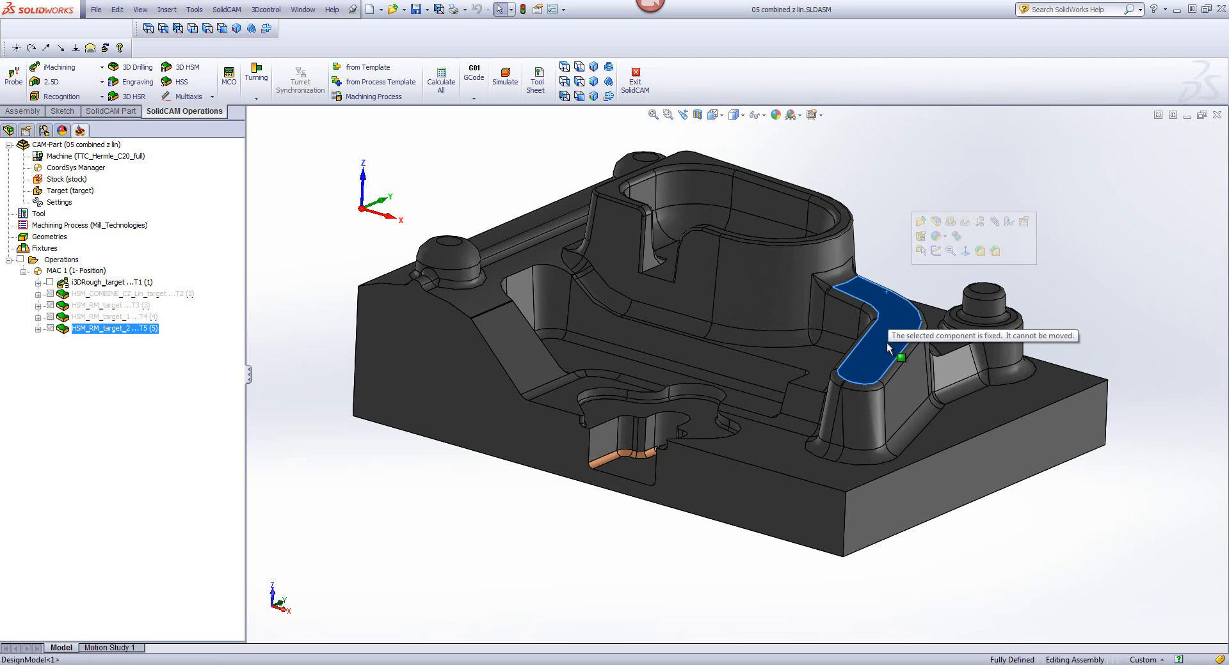
Step: Start a 3D HSM operation and set its technology to Combine Constant Z with Linear machining
click(975, 224)
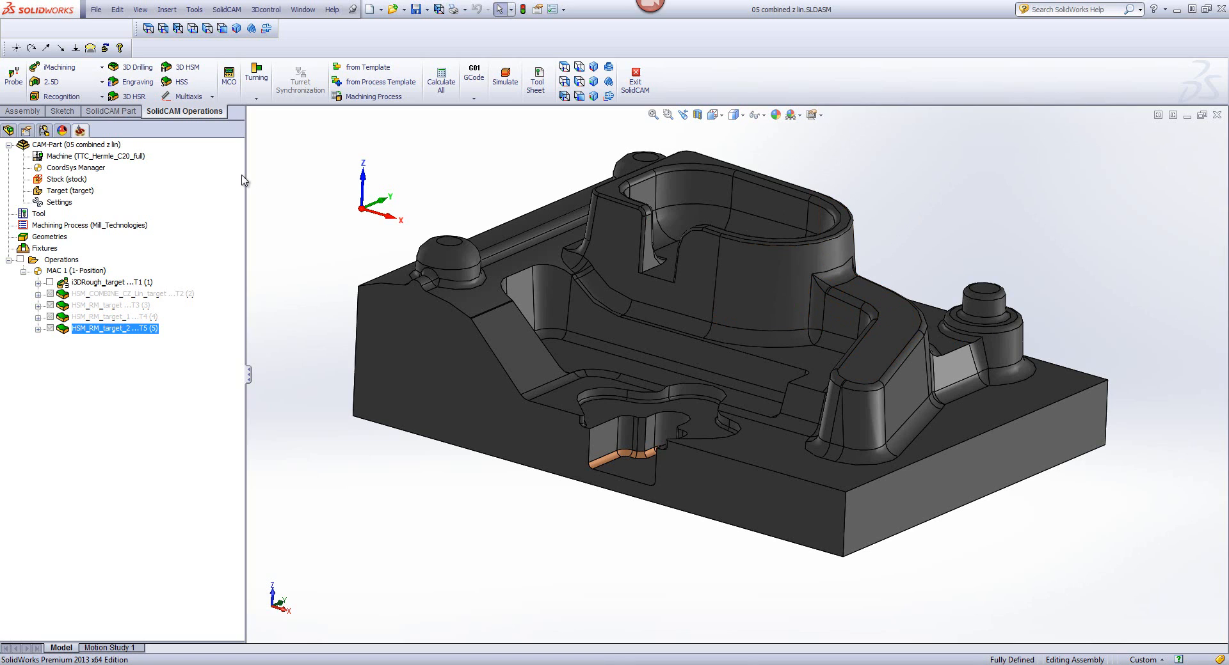
click(184, 69)
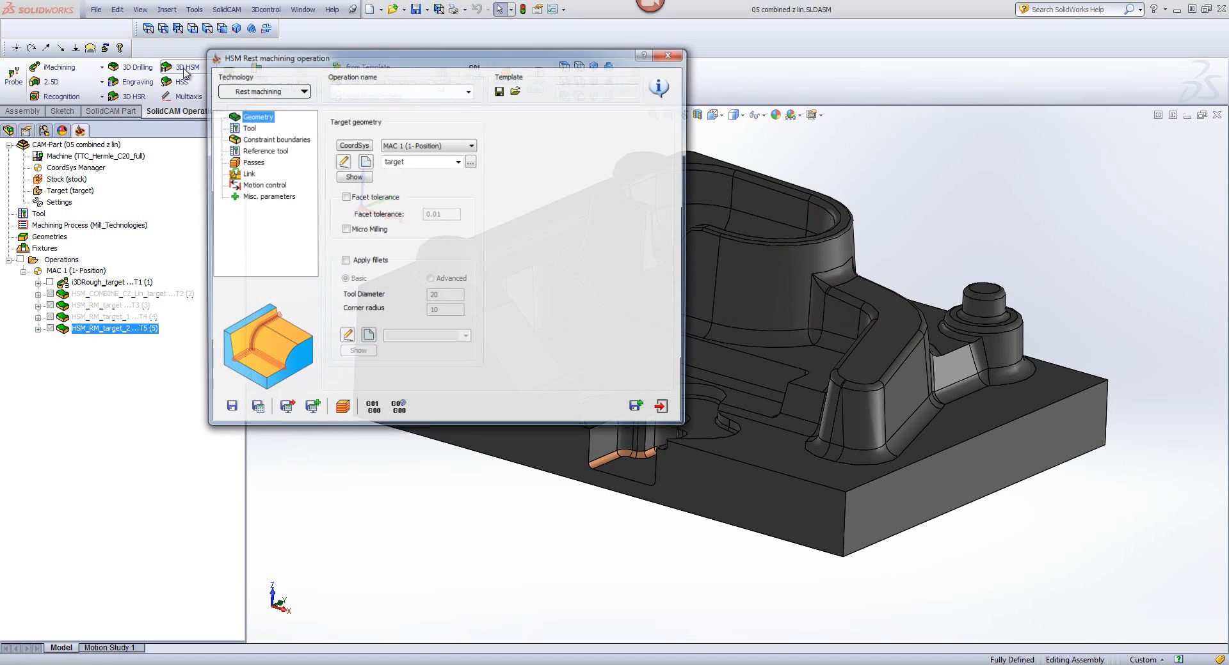
click(238, 91)
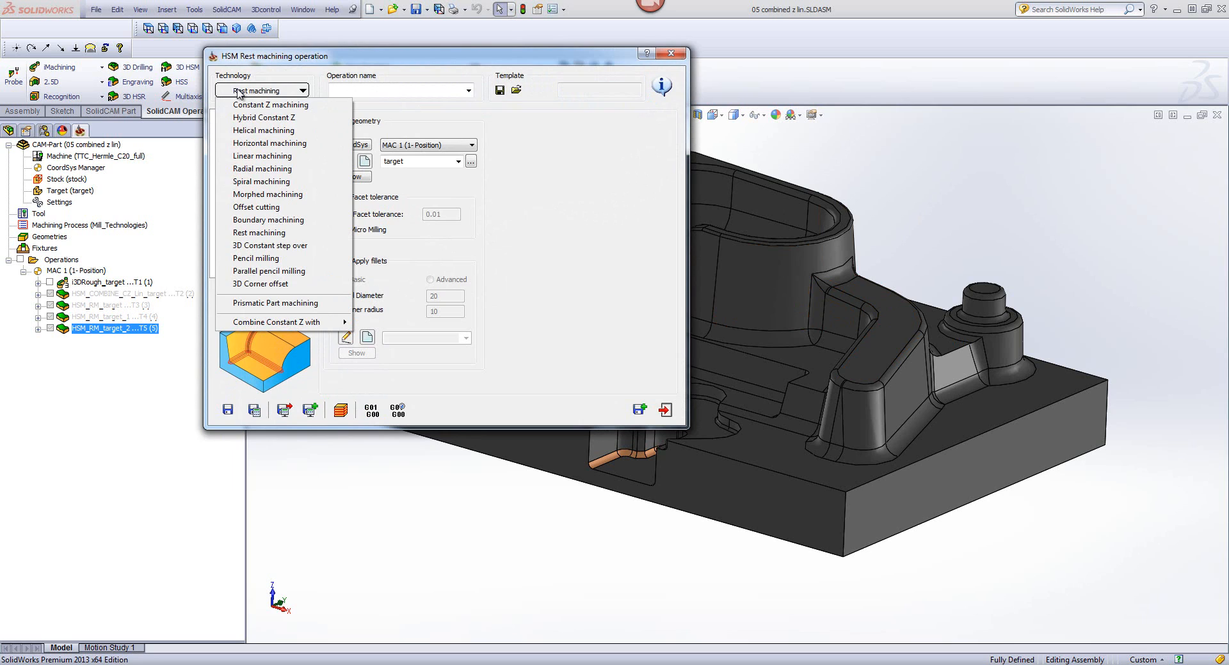
mouse_move(275, 326)
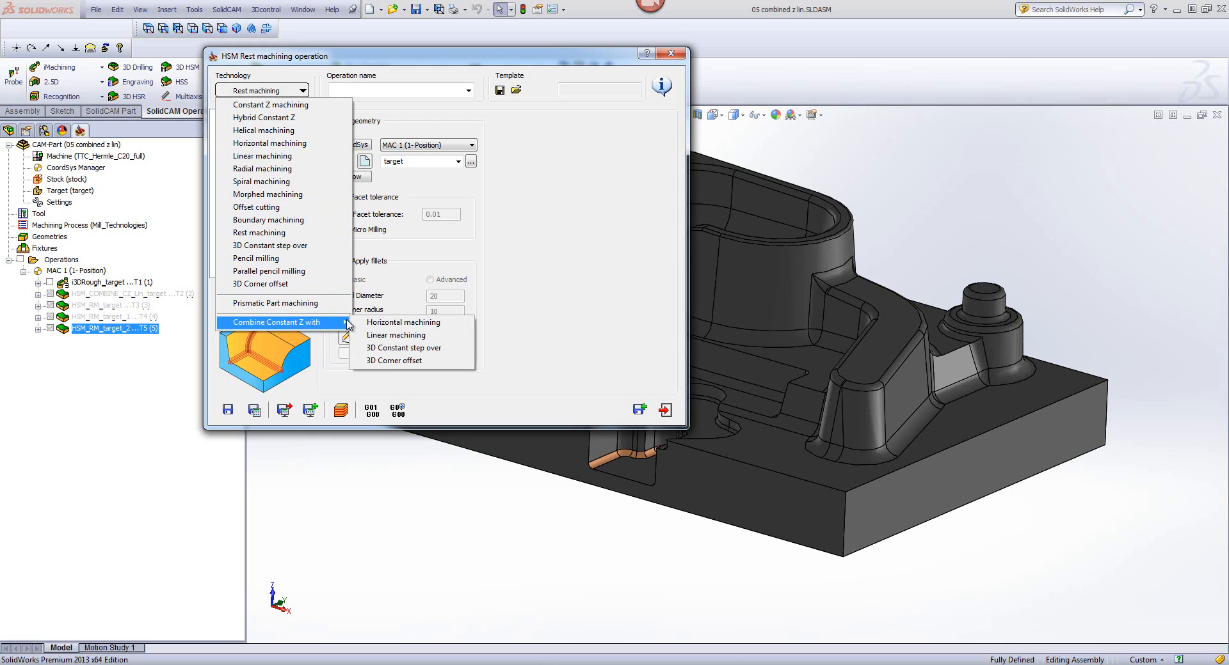
click(377, 337)
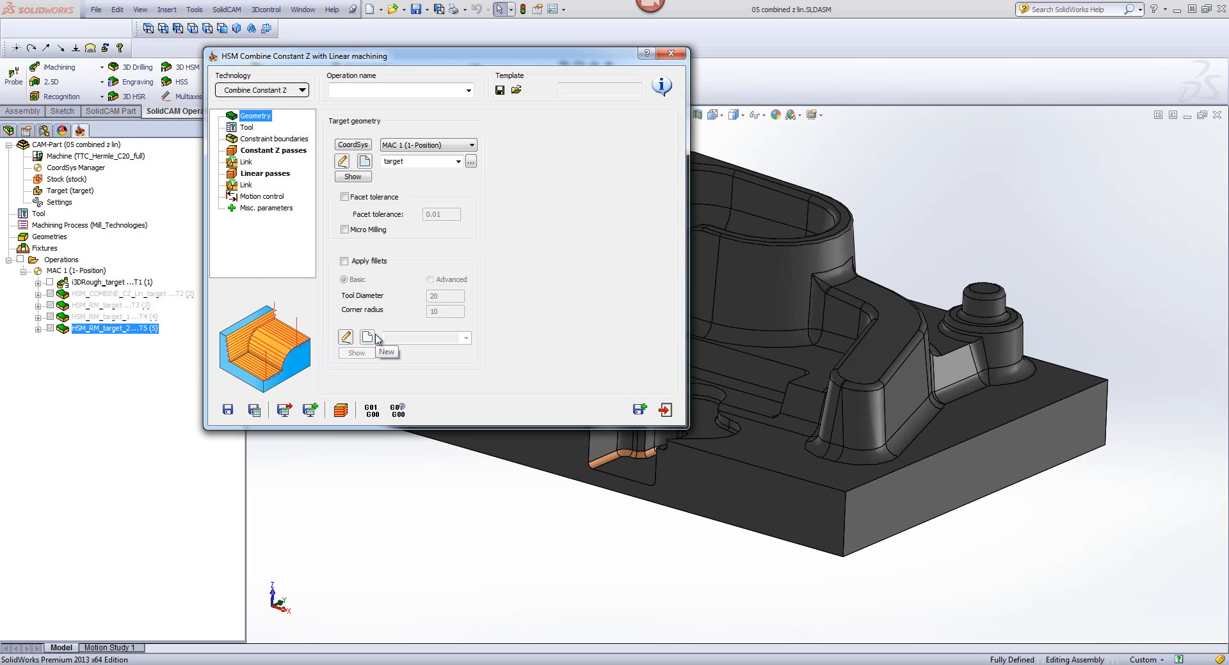
Step: Assign tool number 2, the 12 mm ball nose mill, to the combined operation
click(247, 127)
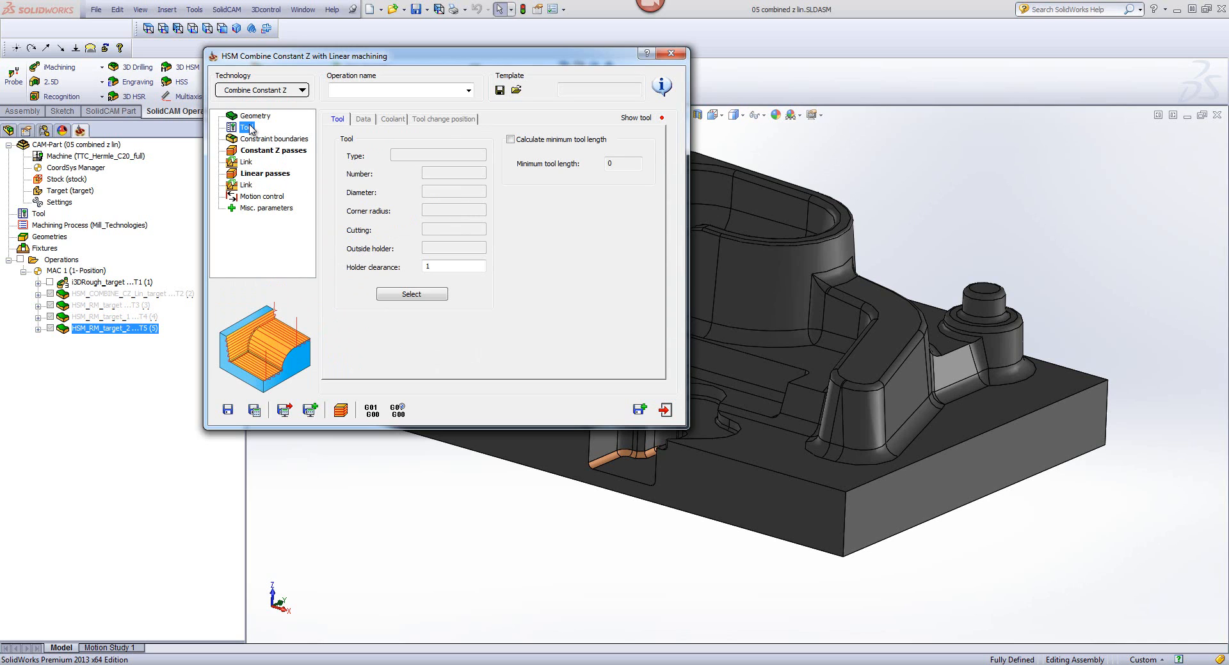
click(412, 294)
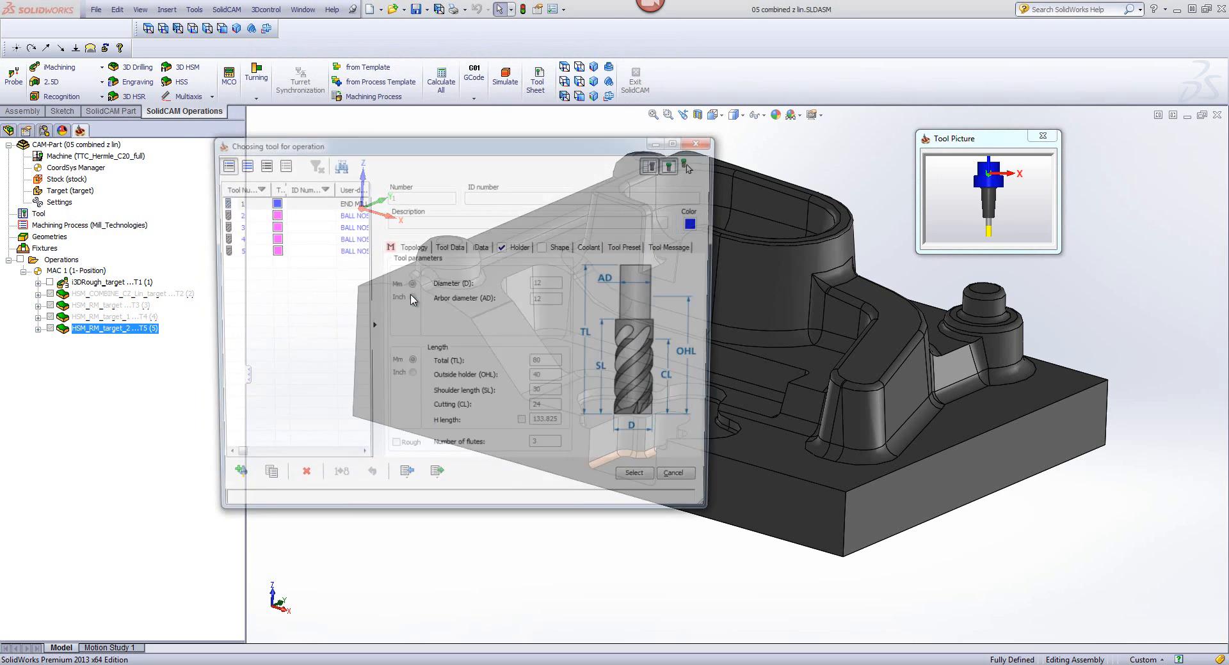
click(338, 215)
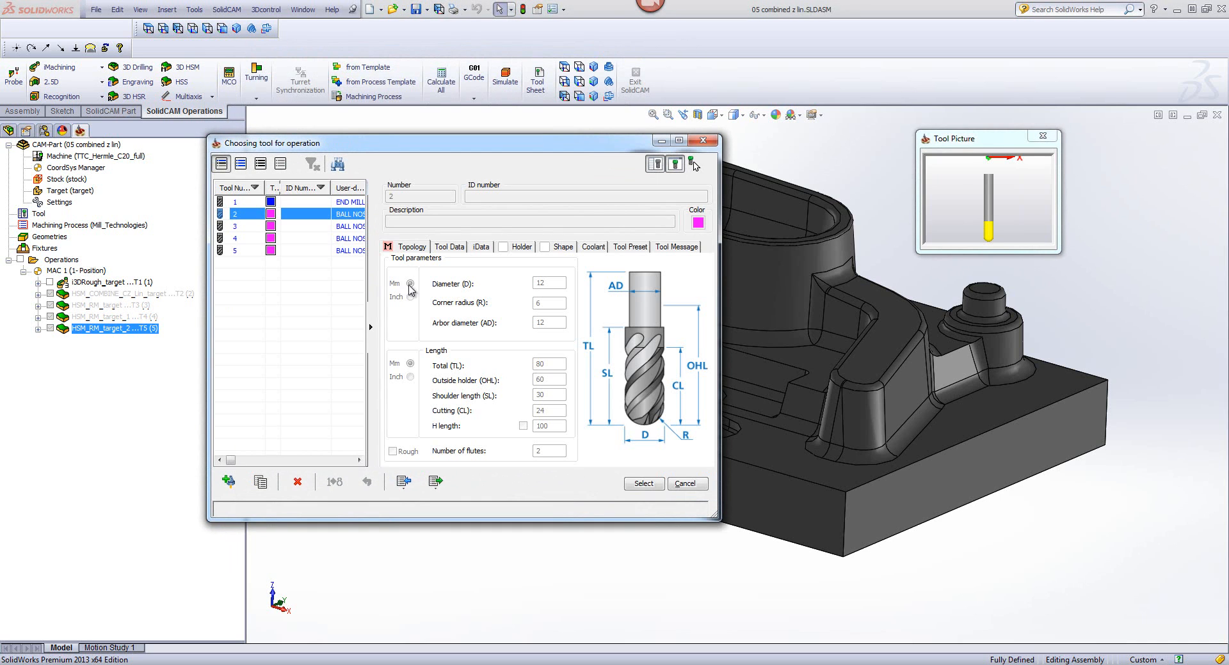
click(644, 485)
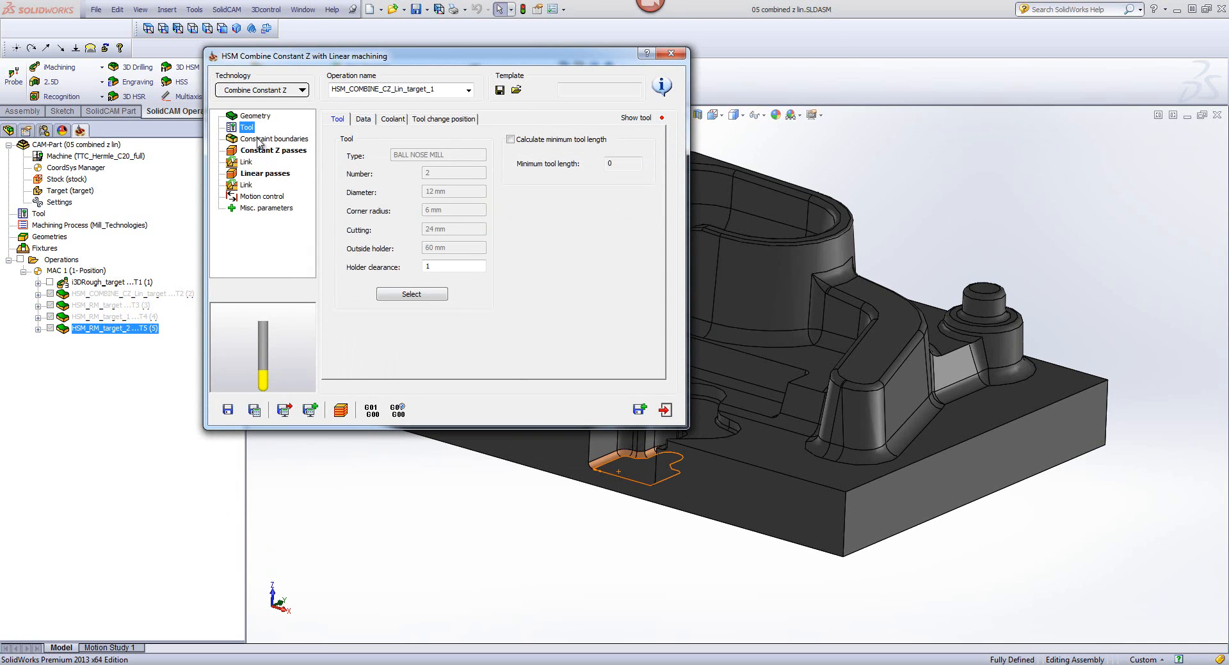
Step: Limit the constant Z passes to surface angles from 40° to 90°
click(258, 141)
click(251, 152)
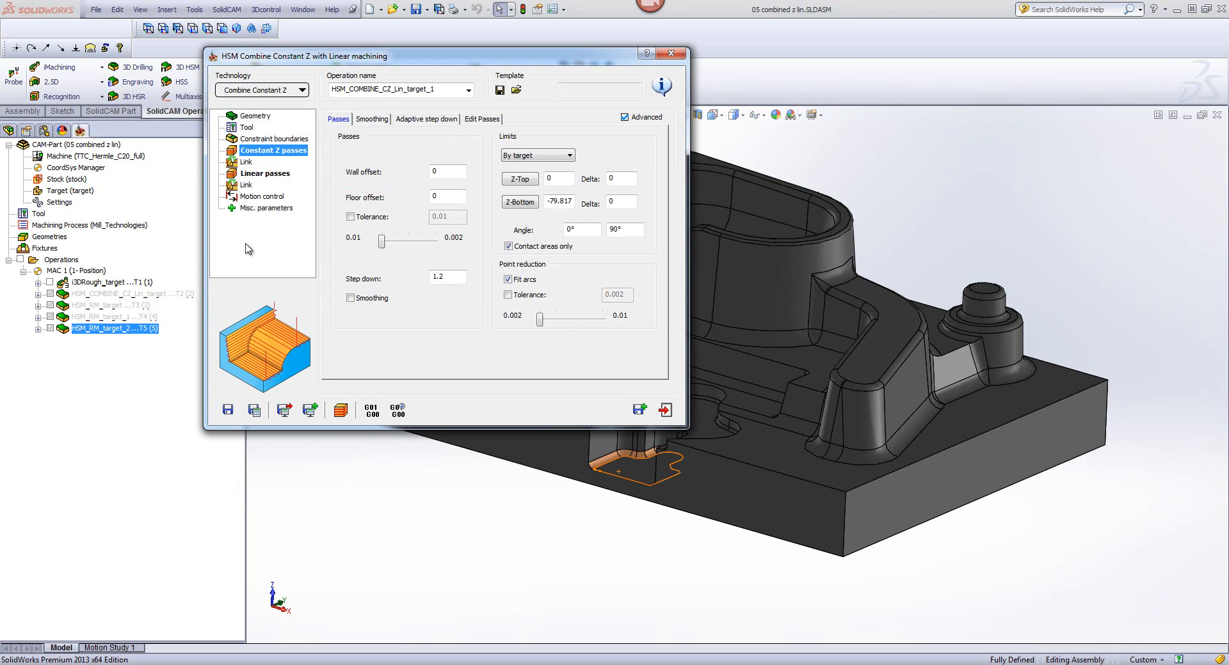
click(457, 277)
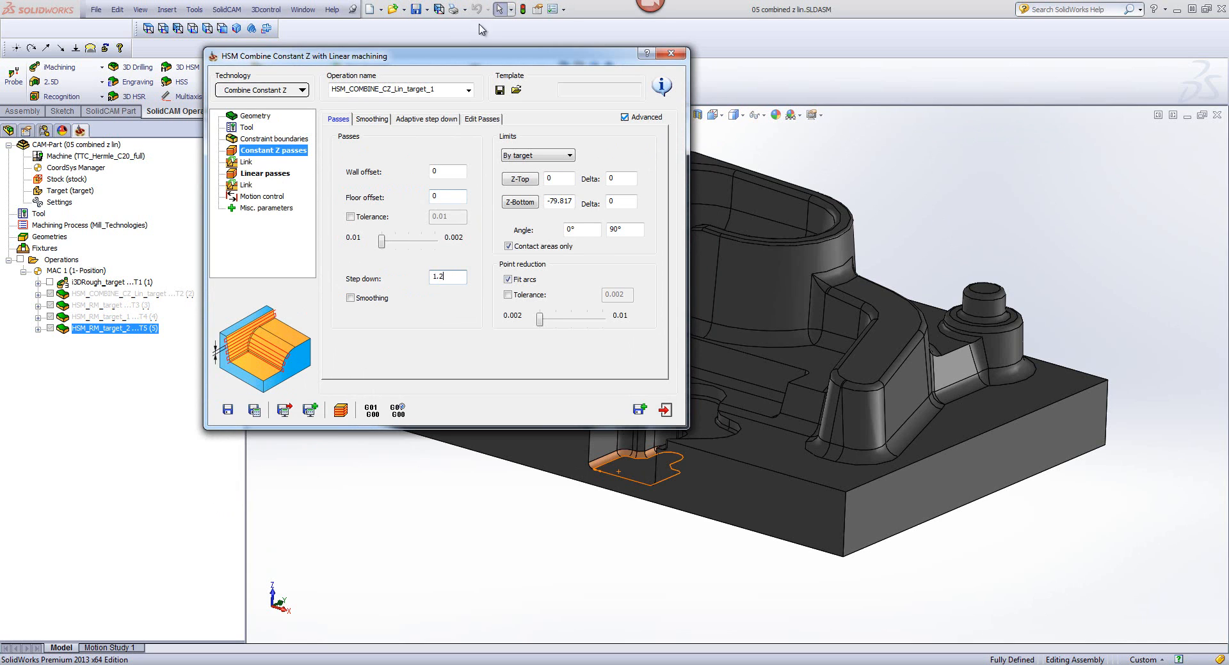
drag(451, 62, 561, 82)
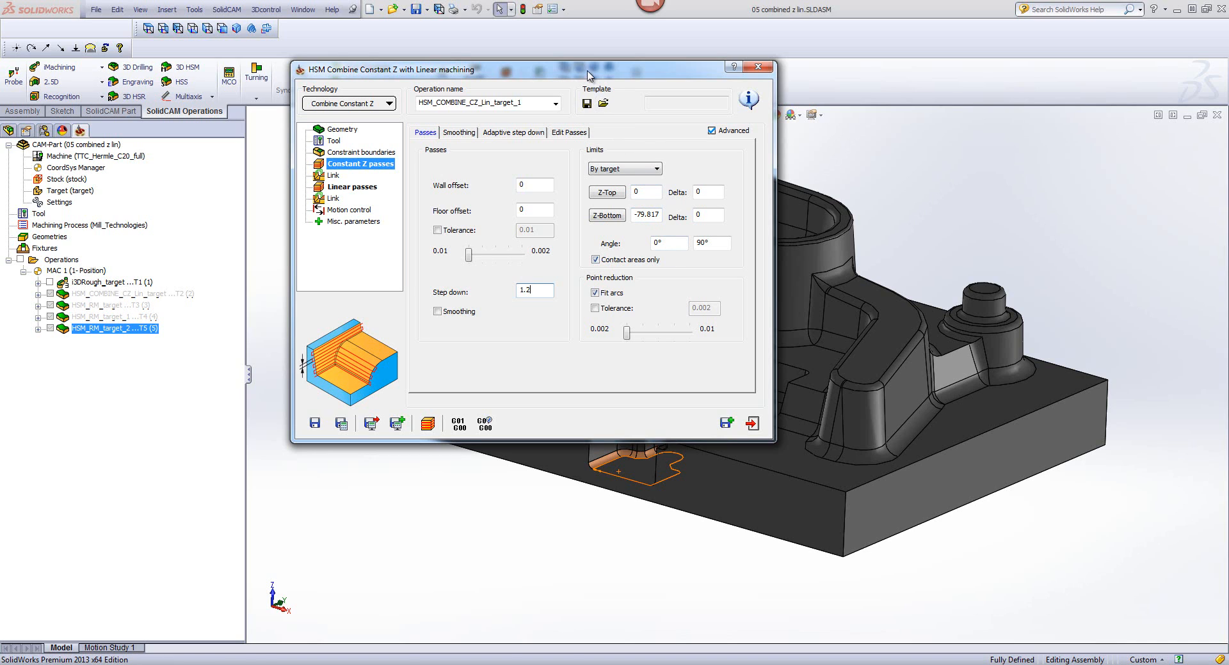
click(671, 241)
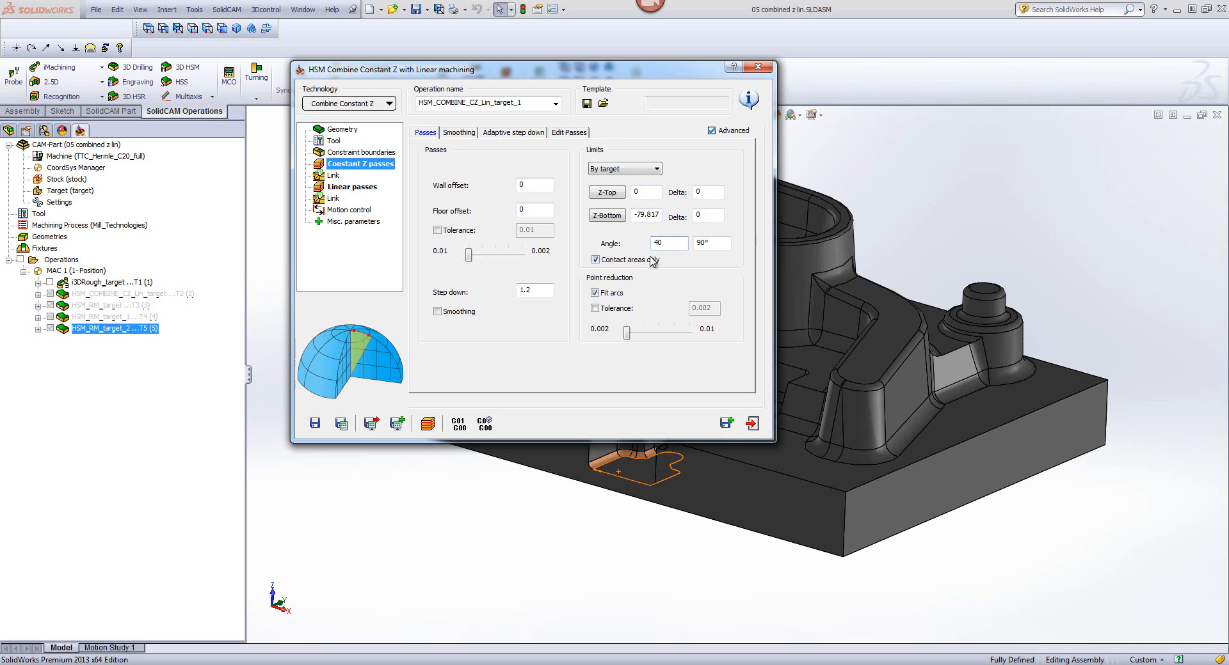
click(728, 242)
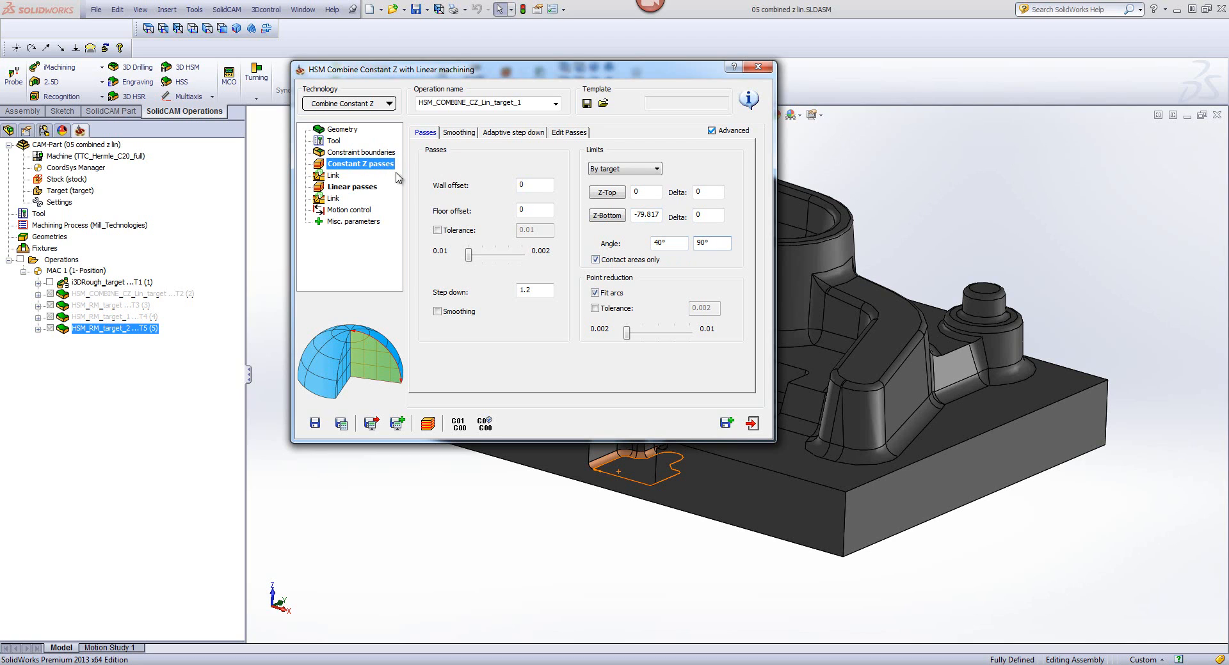
Step: Check the constant Z link settings and compare the angle limits of the constant Z and linear passes
click(332, 175)
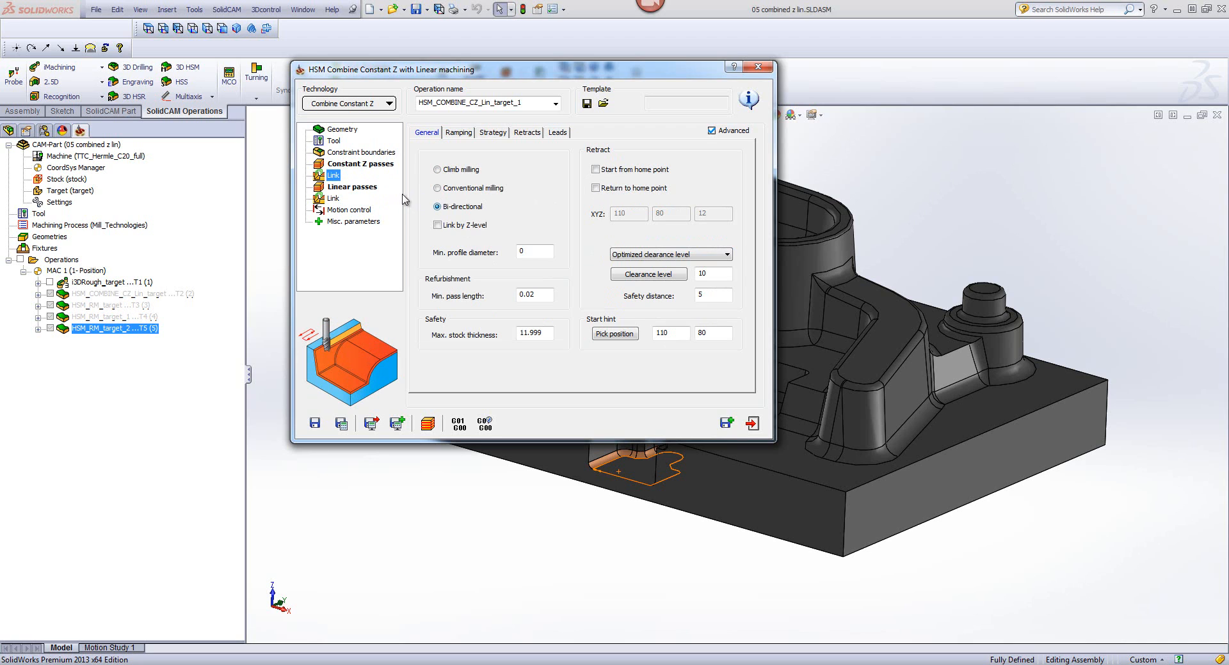
click(368, 168)
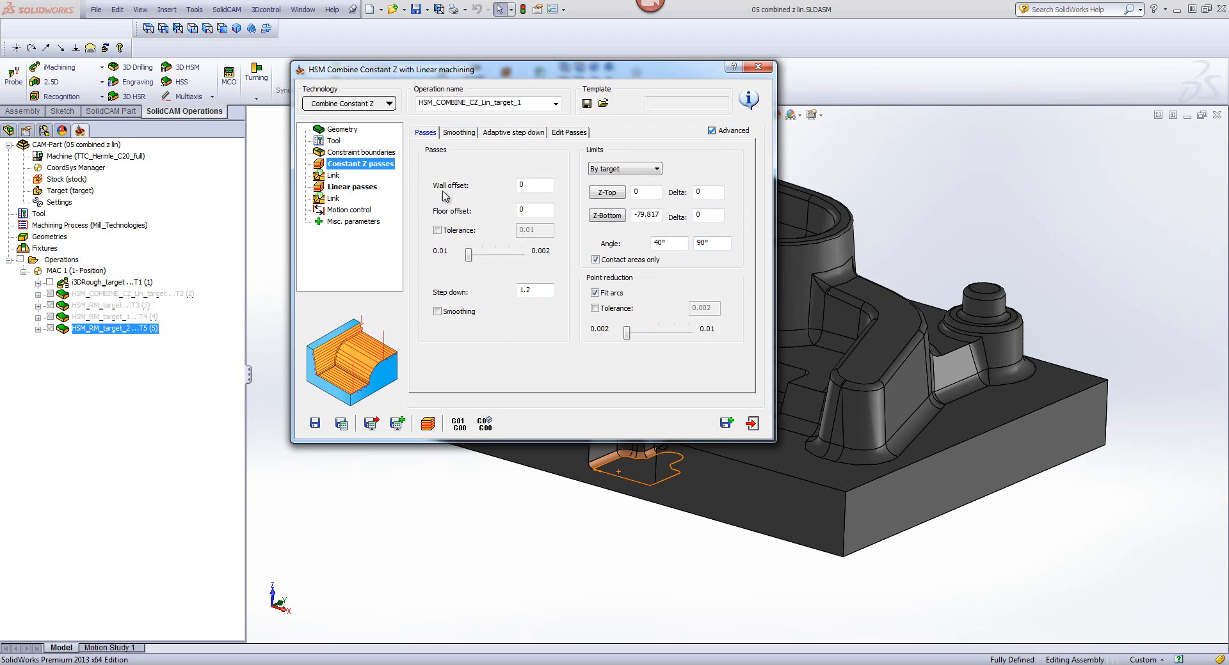
click(681, 244)
click(725, 245)
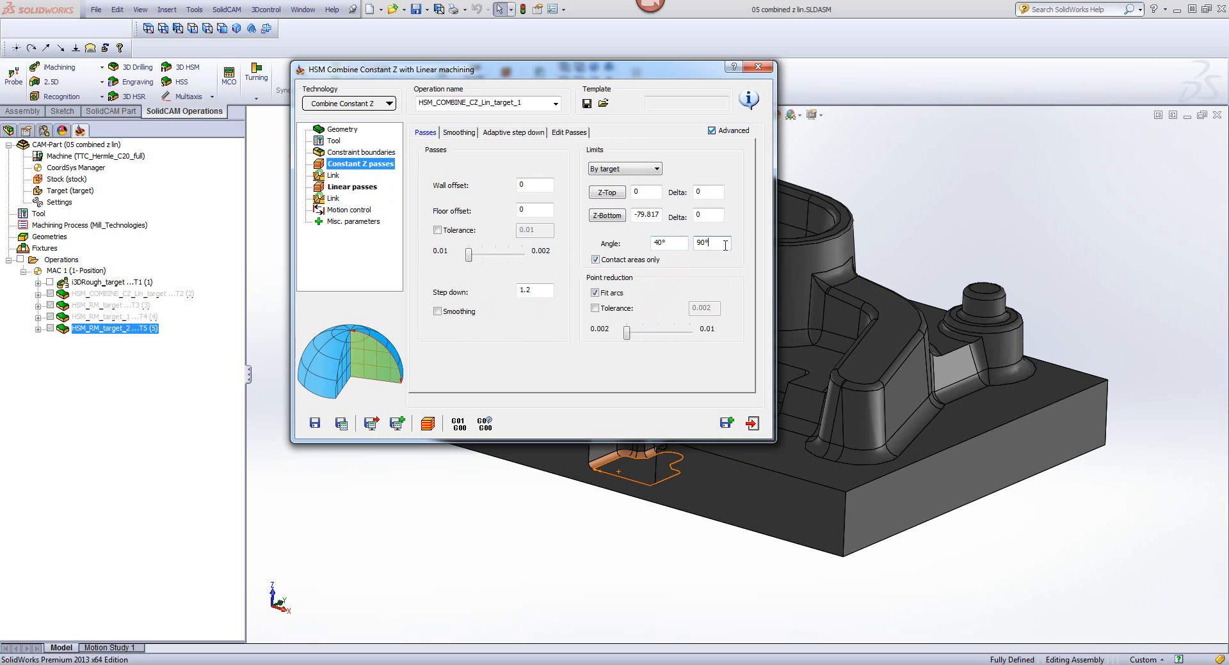
click(350, 188)
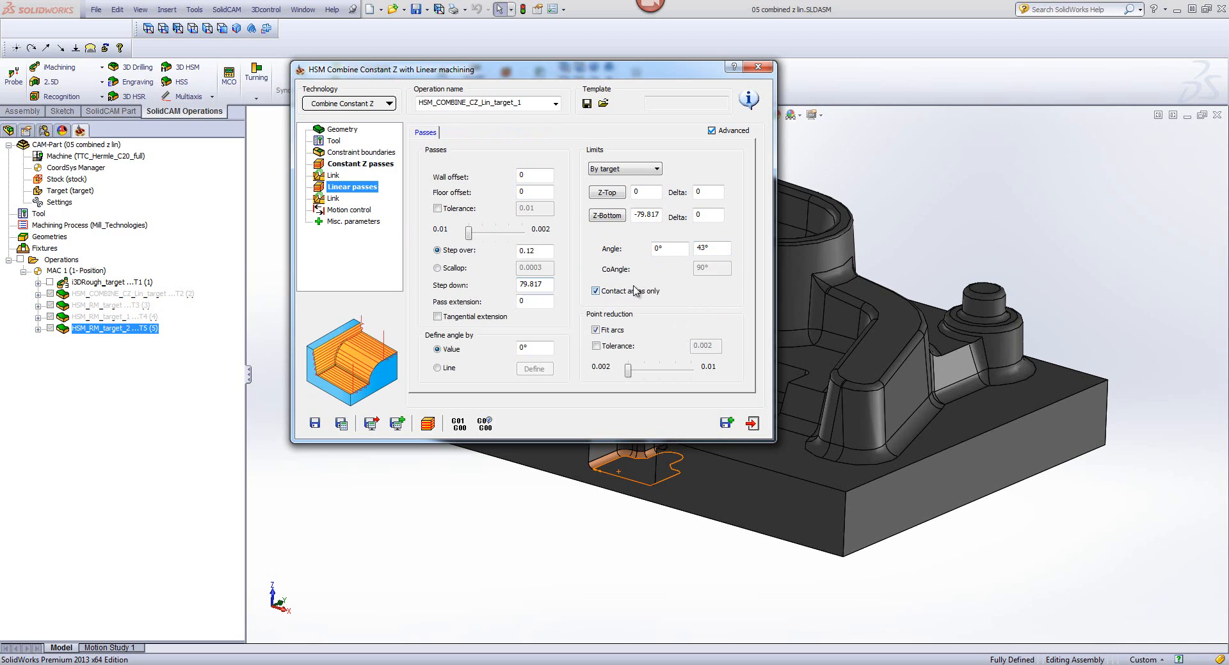
click(681, 247)
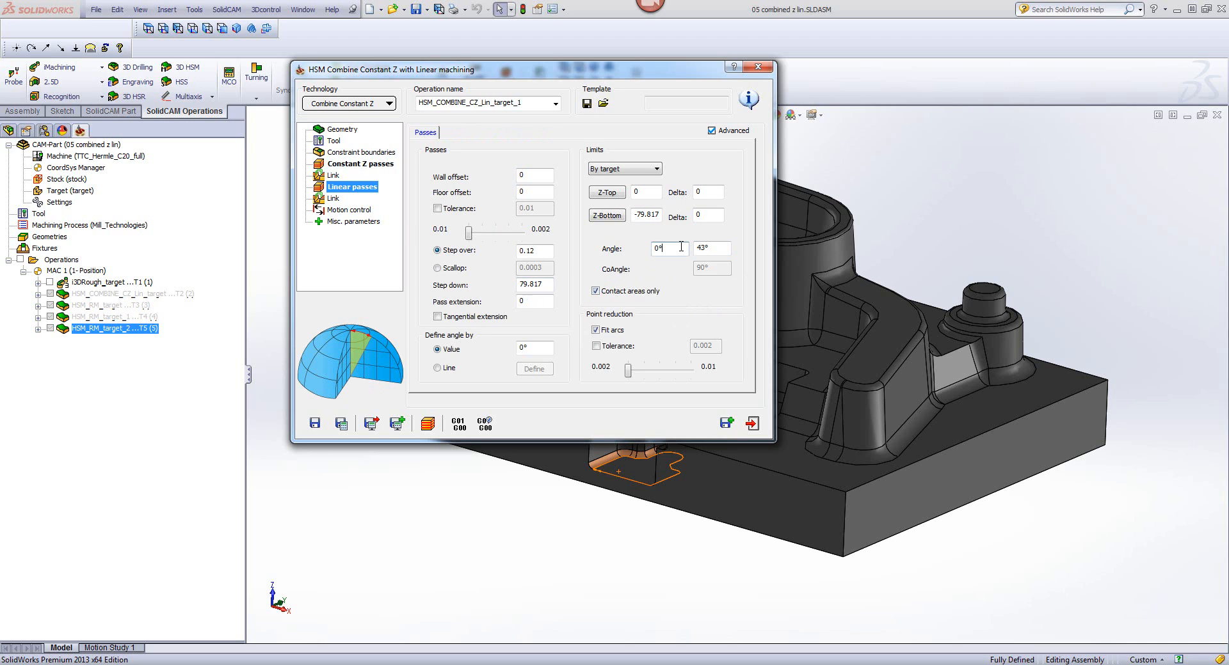
click(710, 247)
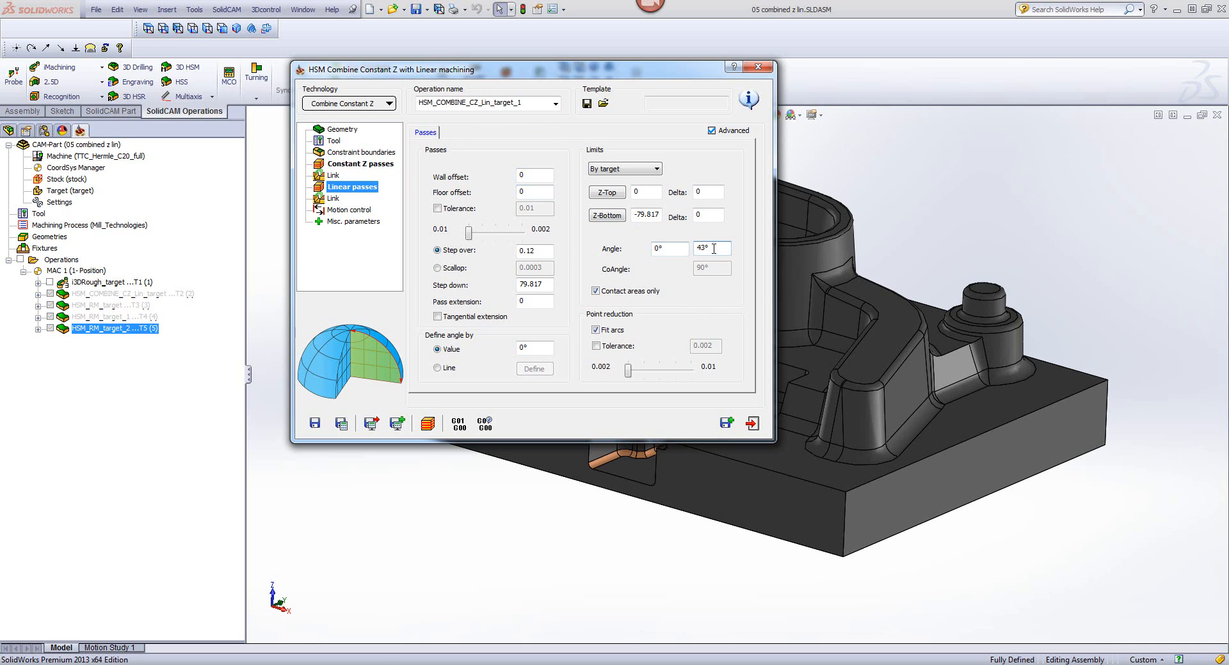
Step: Try a 35° lower angle limit for the constant Z passes, check the linear angle limits, and restore 40°
click(388, 166)
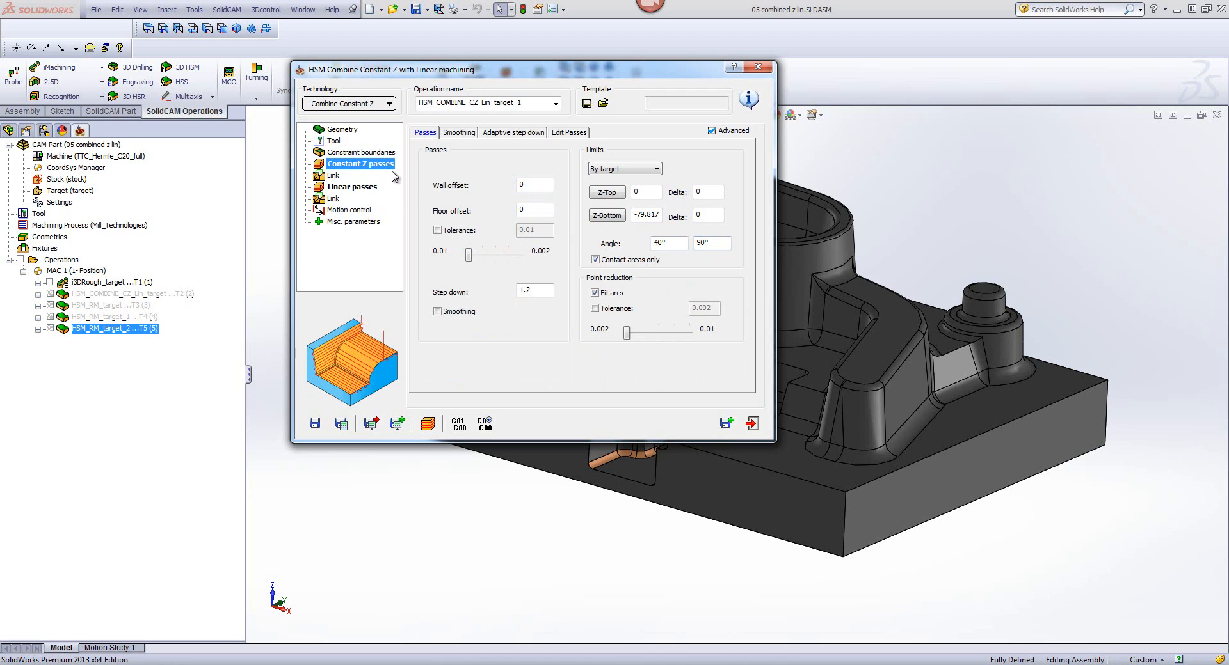
drag(680, 242, 624, 243)
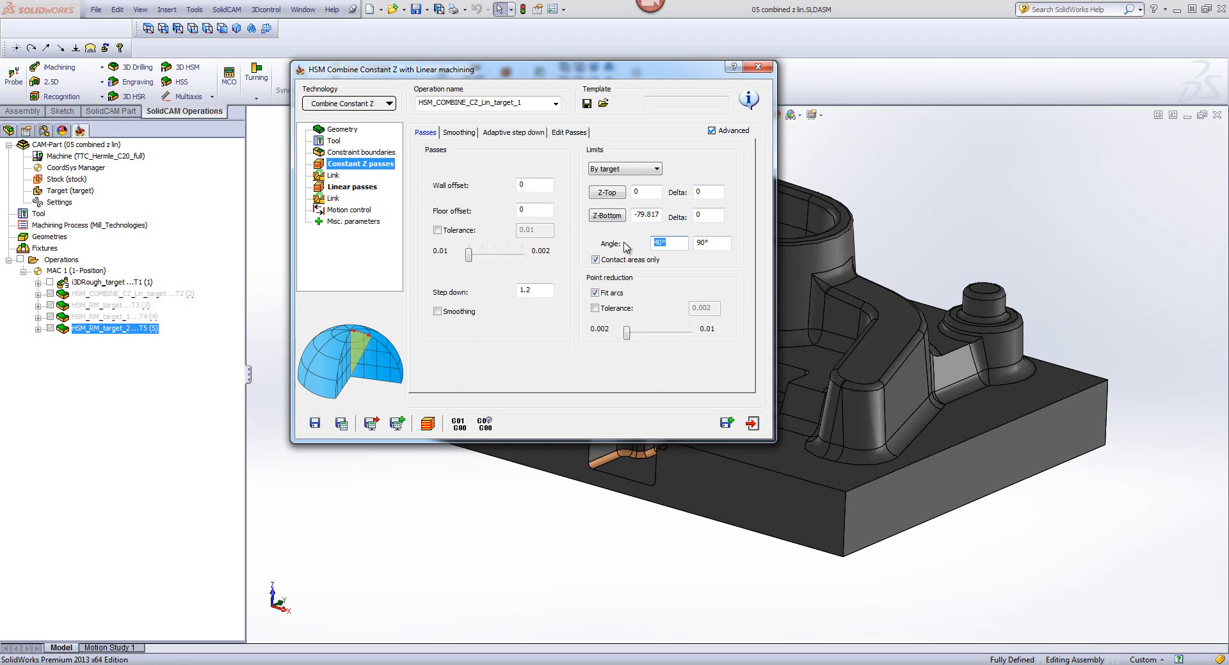
text(35)
click(372, 191)
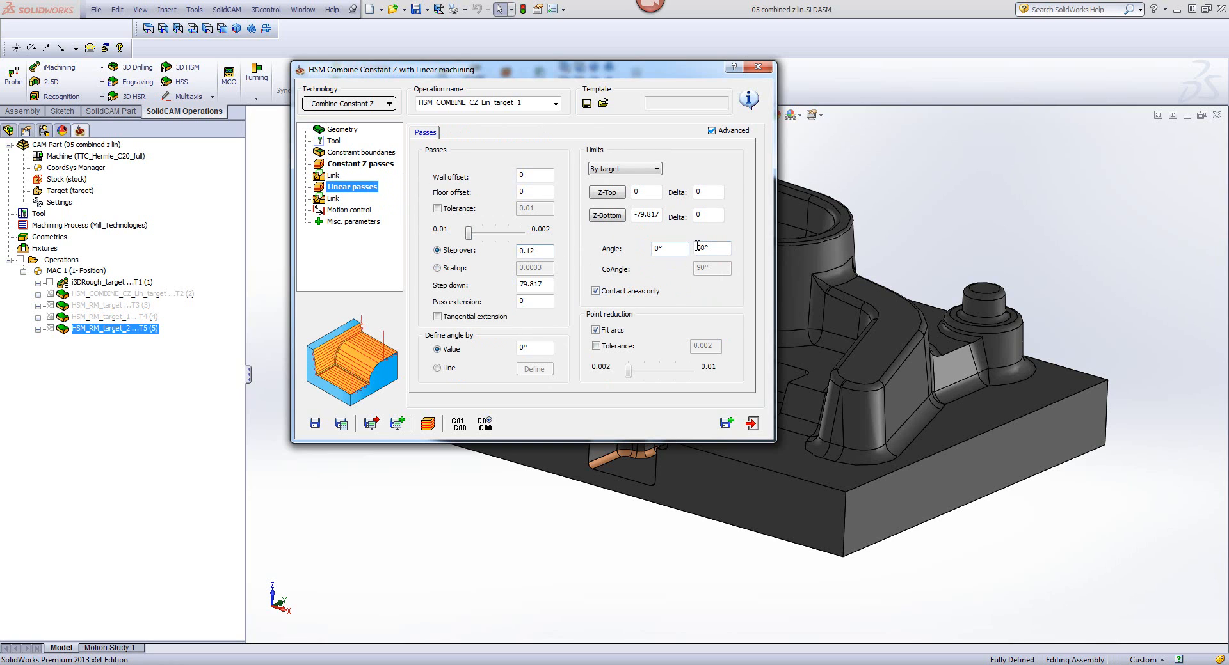
click(366, 164)
click(669, 242)
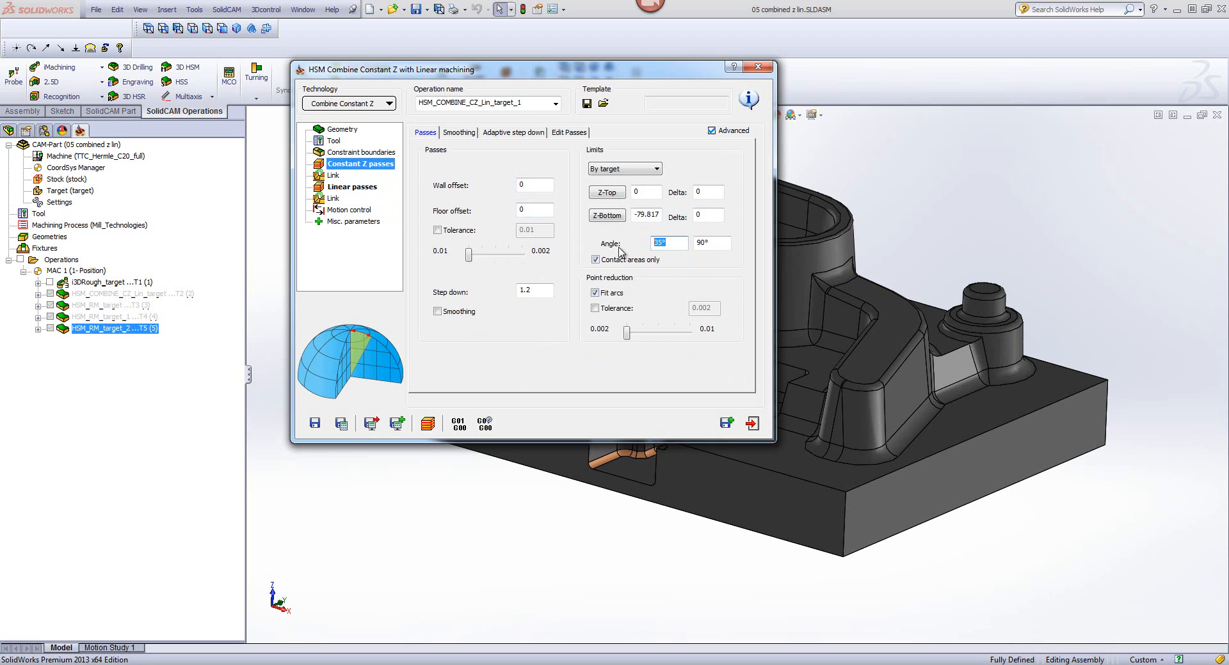
Step: Set the linear passes' step over to 1, and save and calculate the combined operation
click(362, 187)
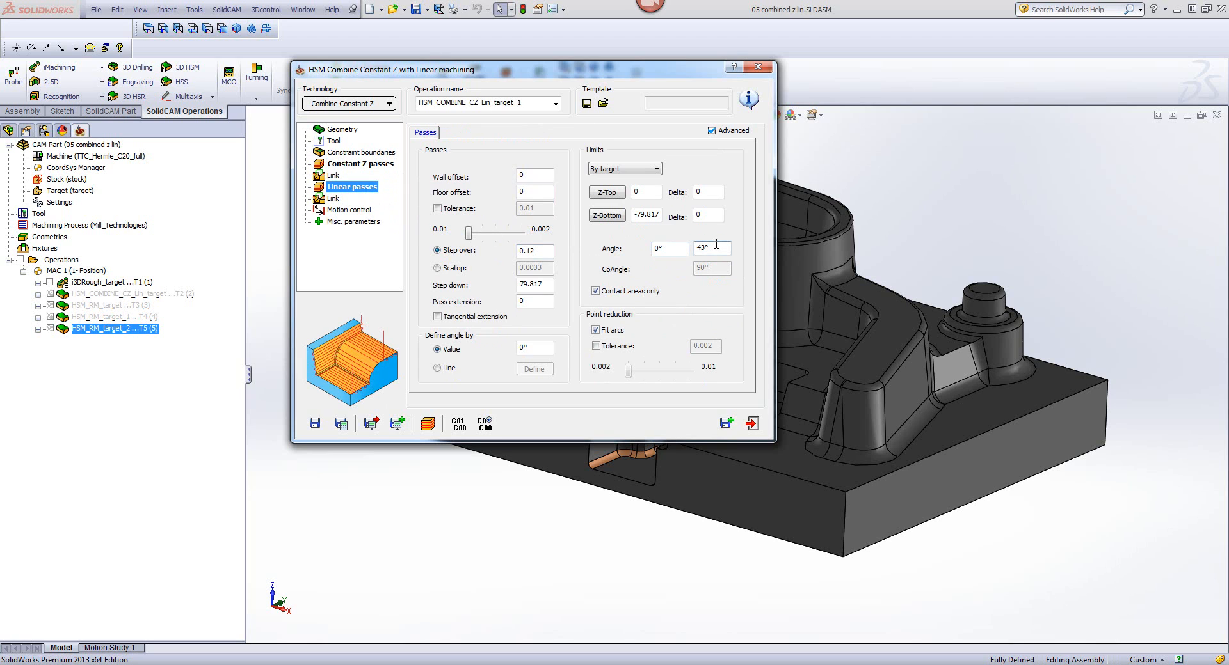
double_click(530, 251)
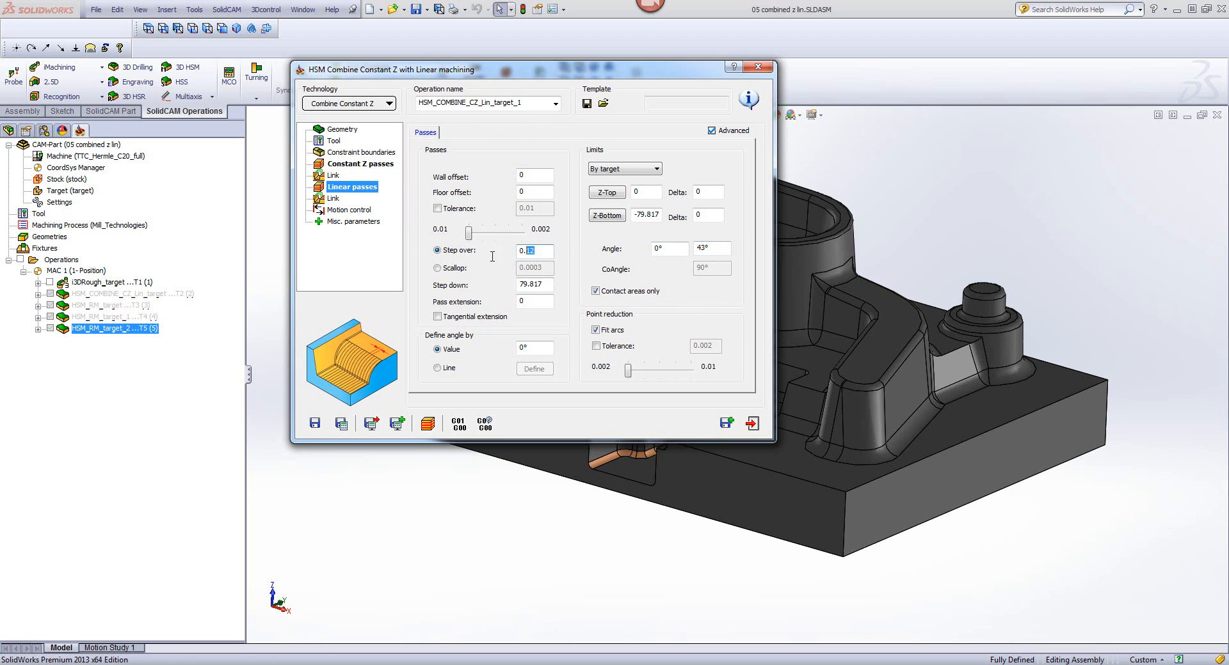
drag(492, 257, 474, 265)
text(1)
click(341, 423)
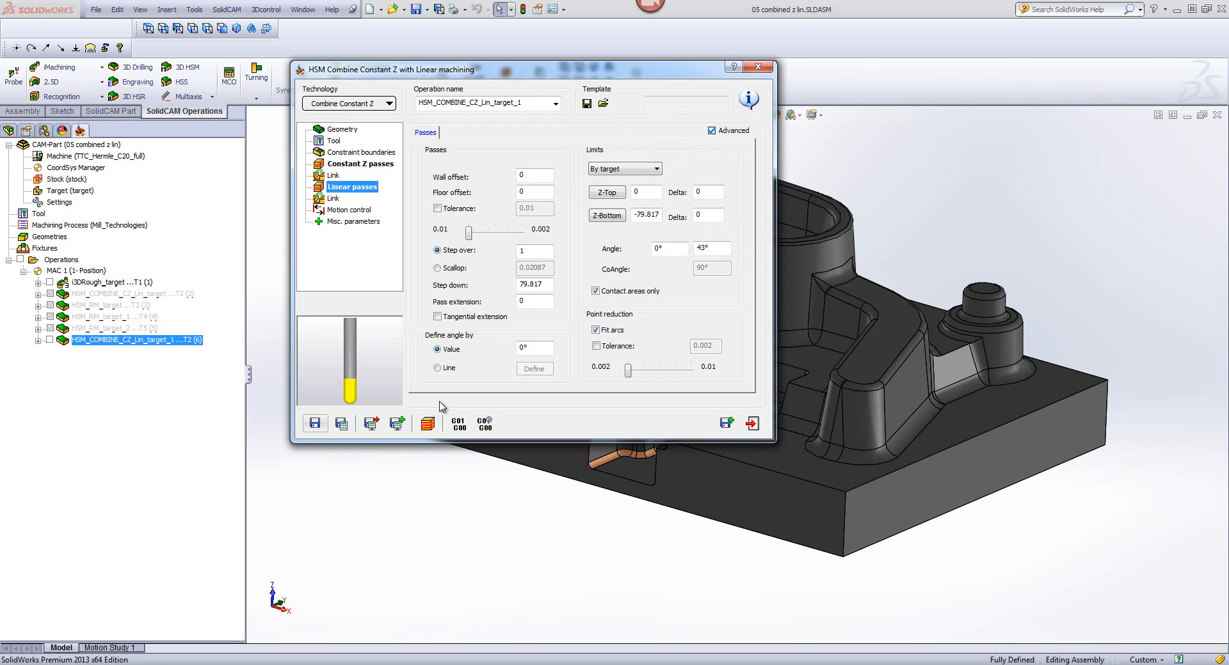
Step: Simulate the combined toolpath on the CAD model, inspect the passes at the inner corner near the sloped face, and exit the simulation
click(425, 427)
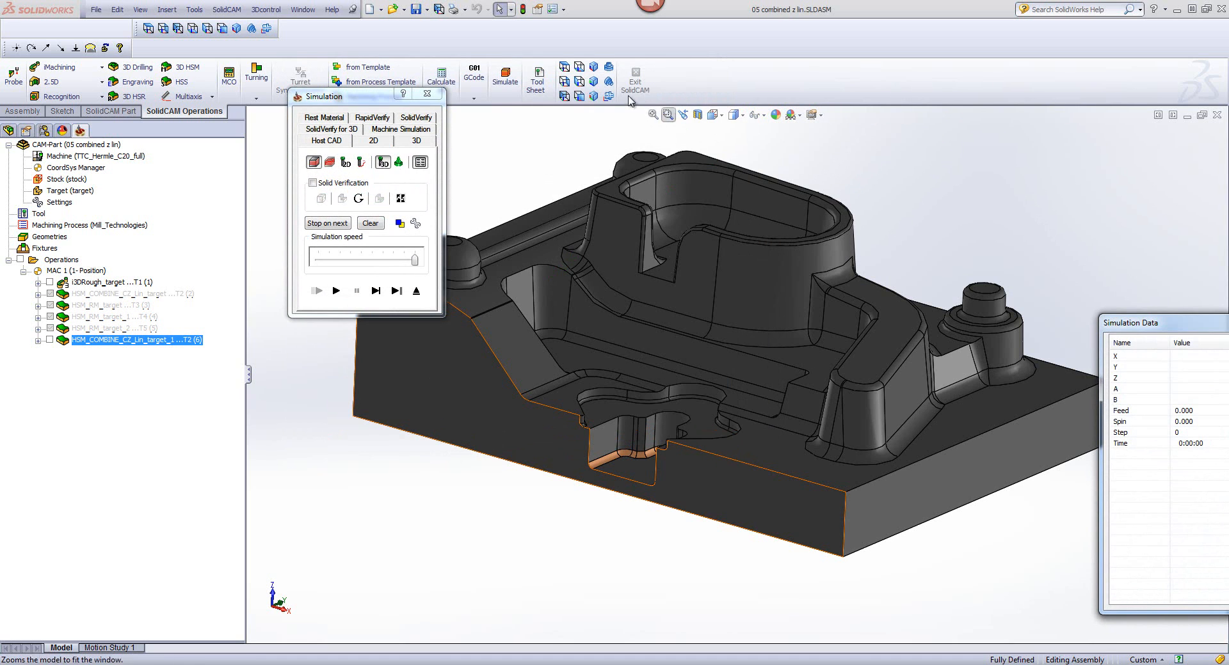
click(336, 291)
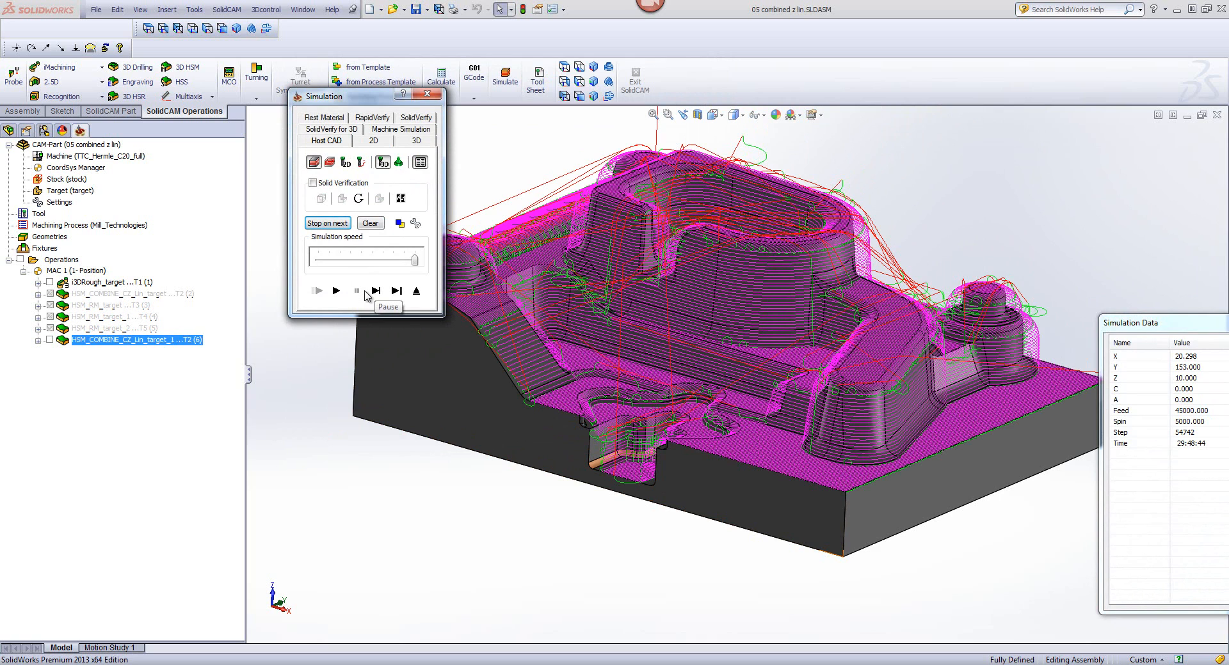
click(1000, 242)
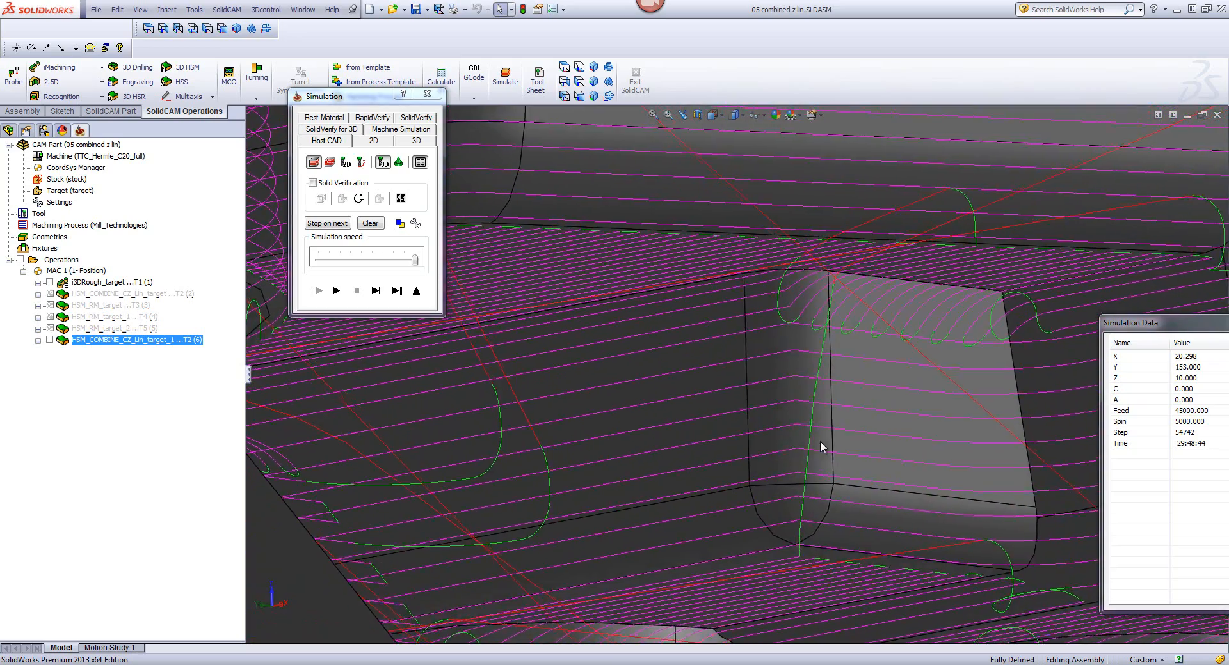
scroll(820, 436, down, 4)
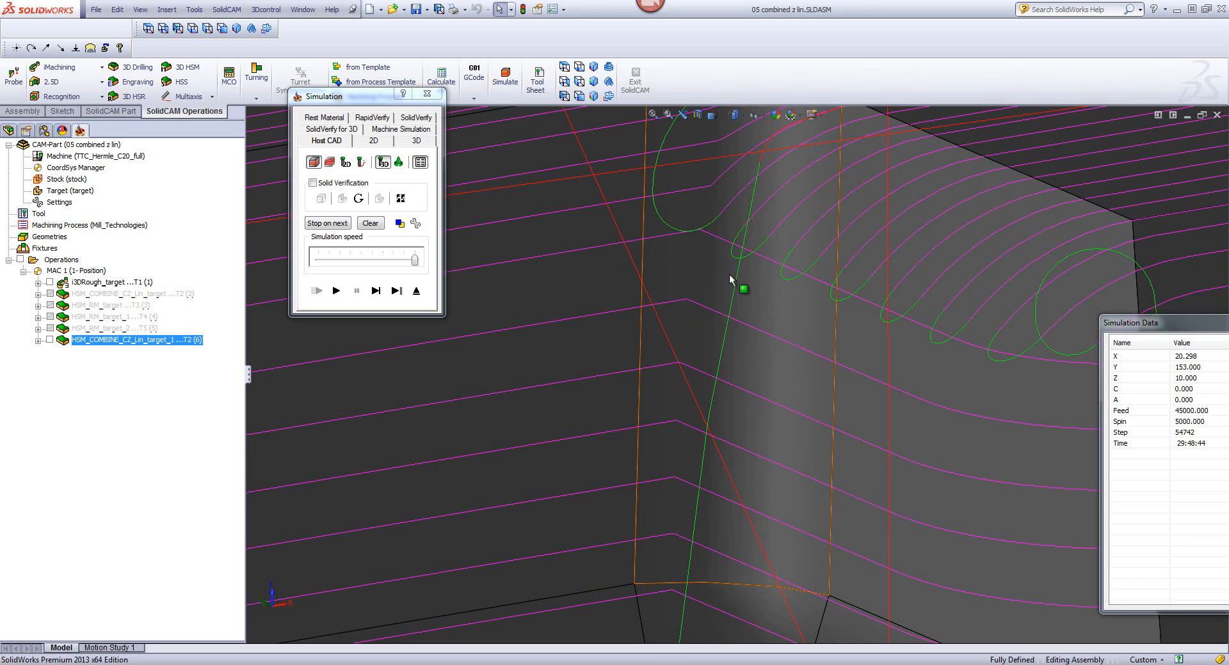
click(416, 292)
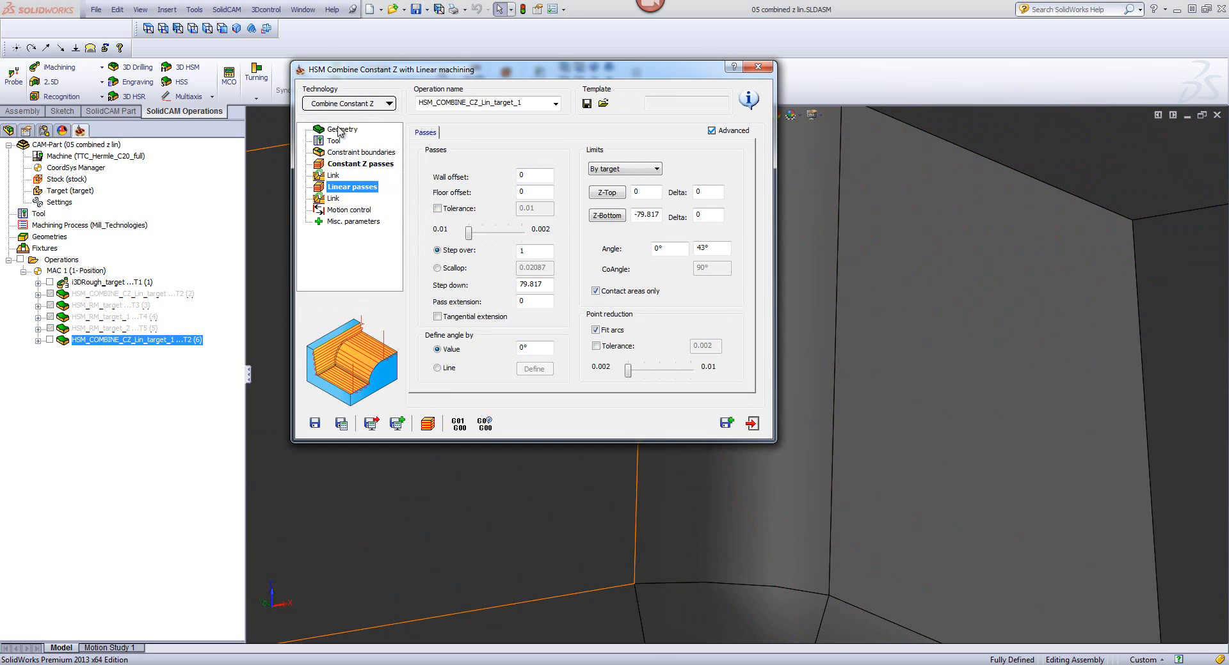
Step: Apply basic fillets to the combined operation's target geometry with tool diameter 13 and corner radius 6.5
click(341, 130)
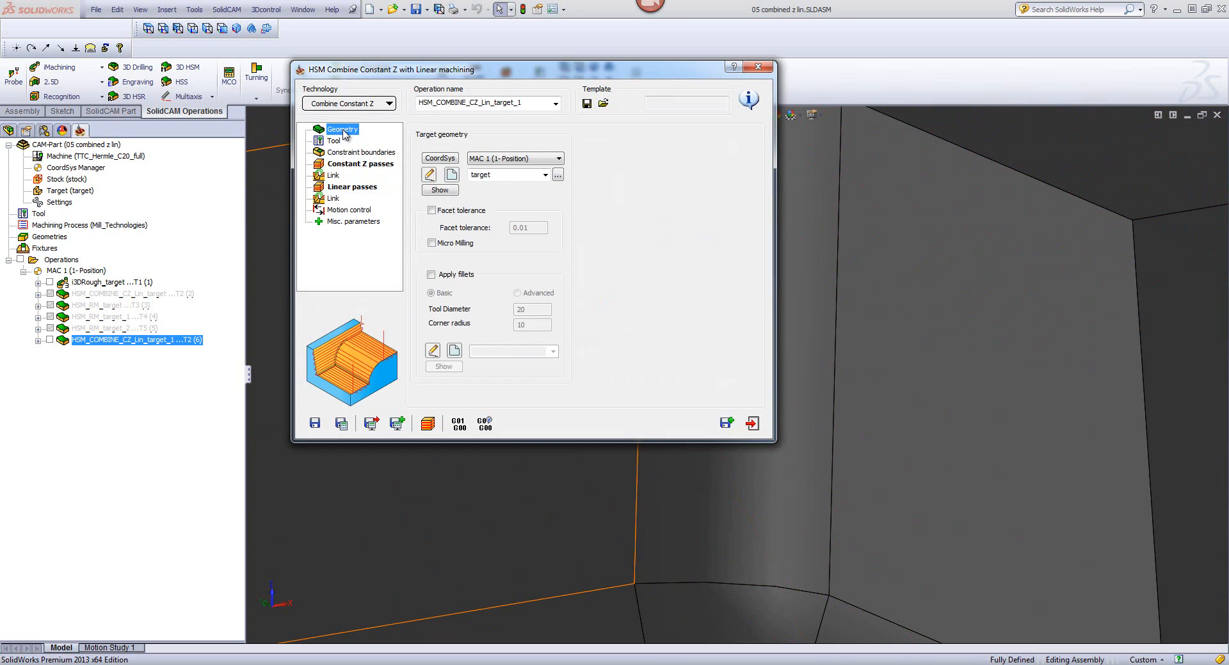
click(431, 275)
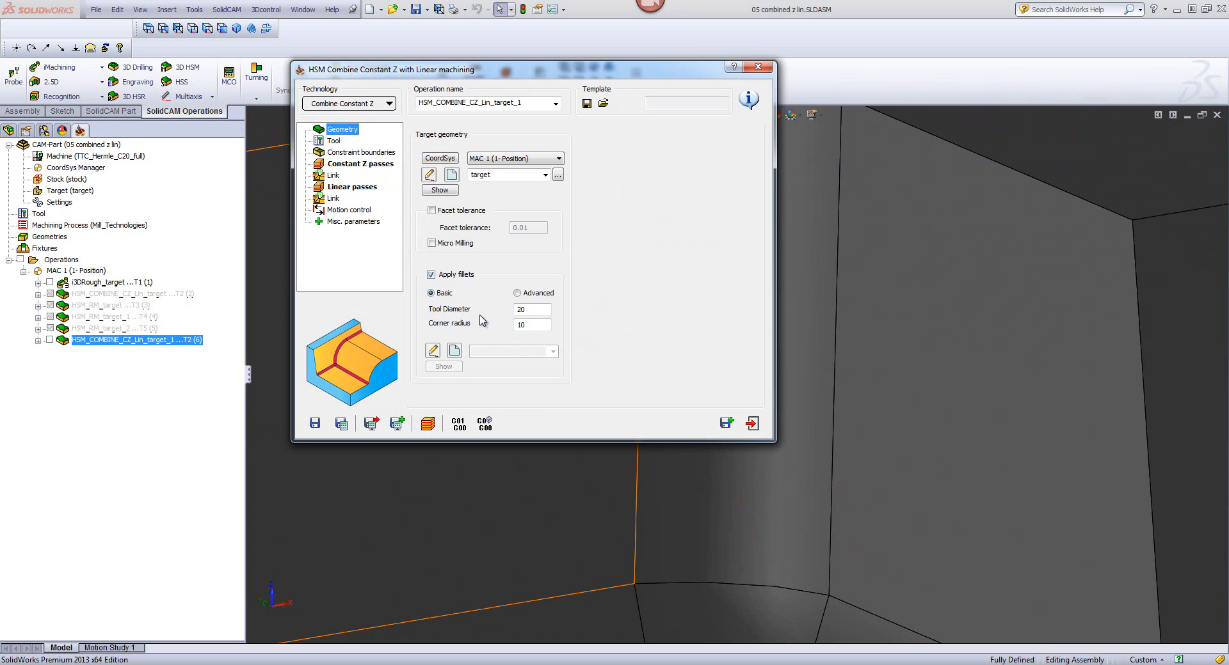
click(334, 141)
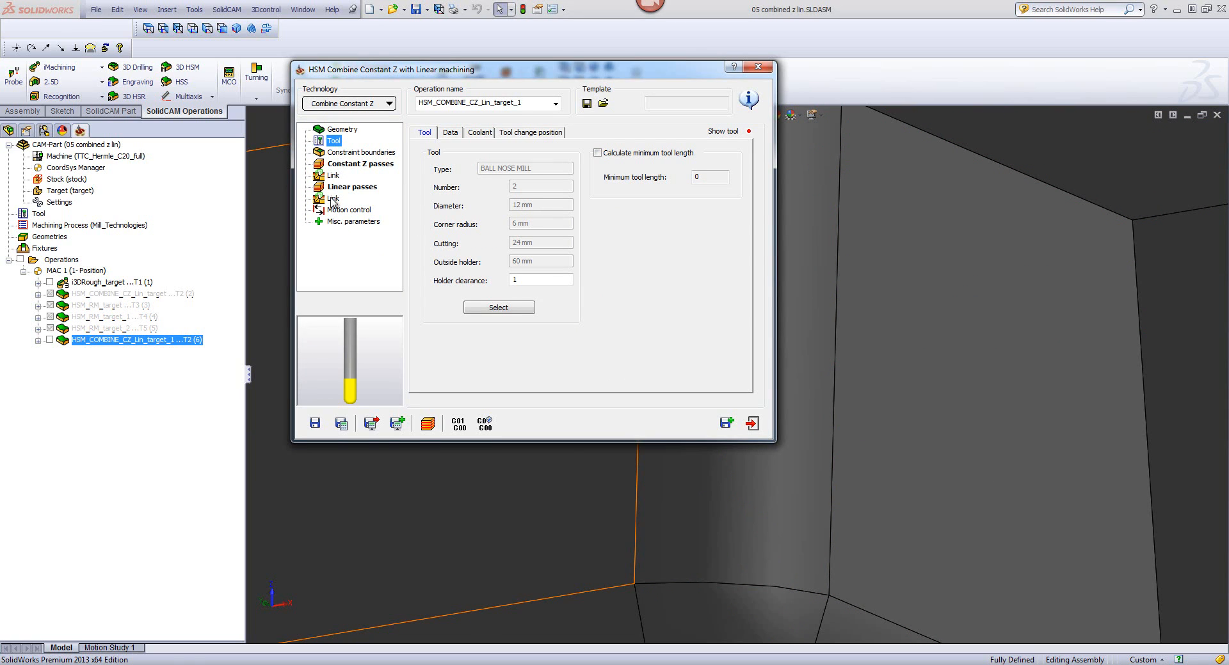
click(337, 131)
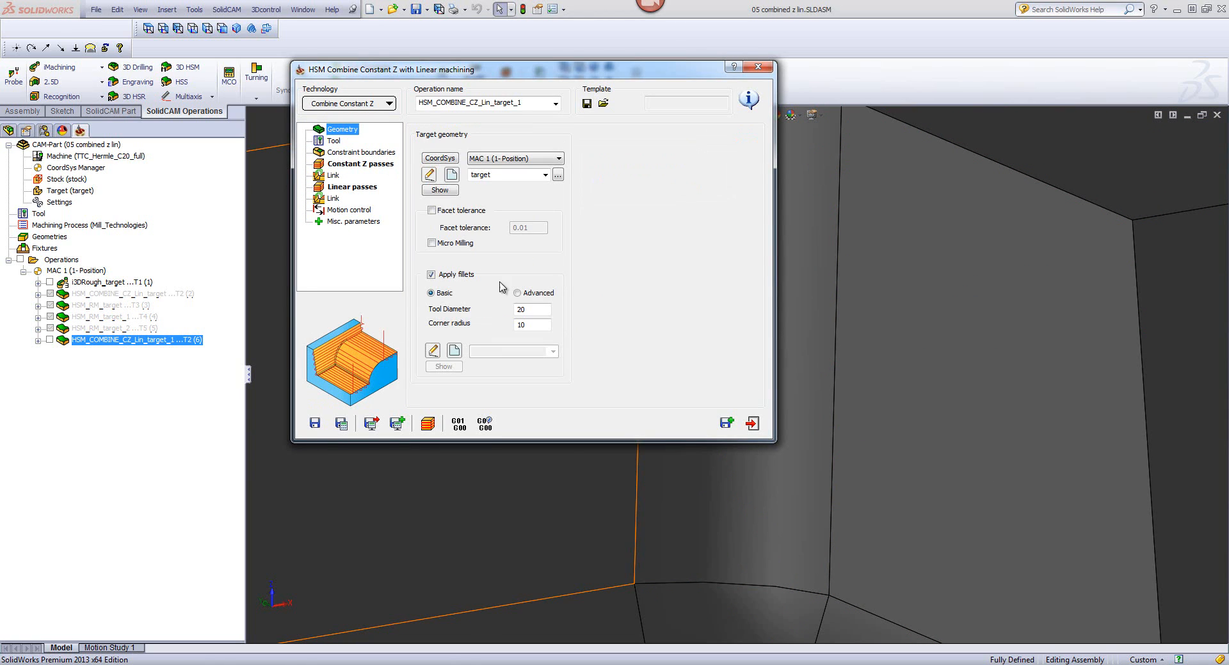
double_click(518, 308)
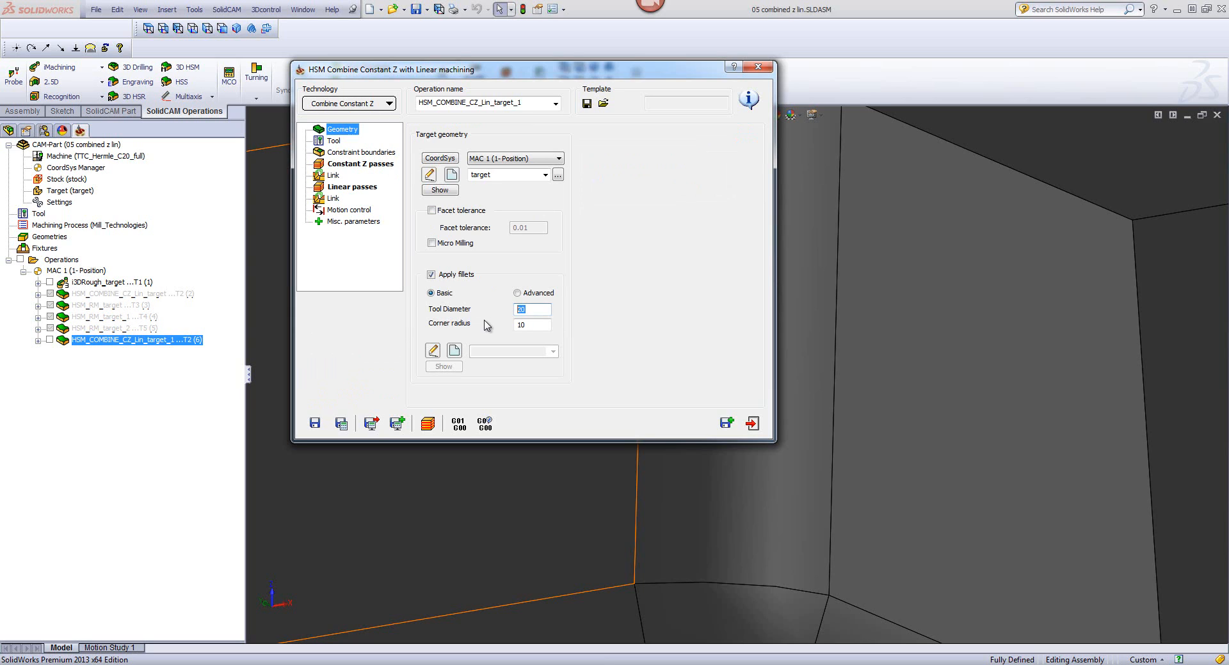
text(13)
double_click(534, 325)
text(6.5)
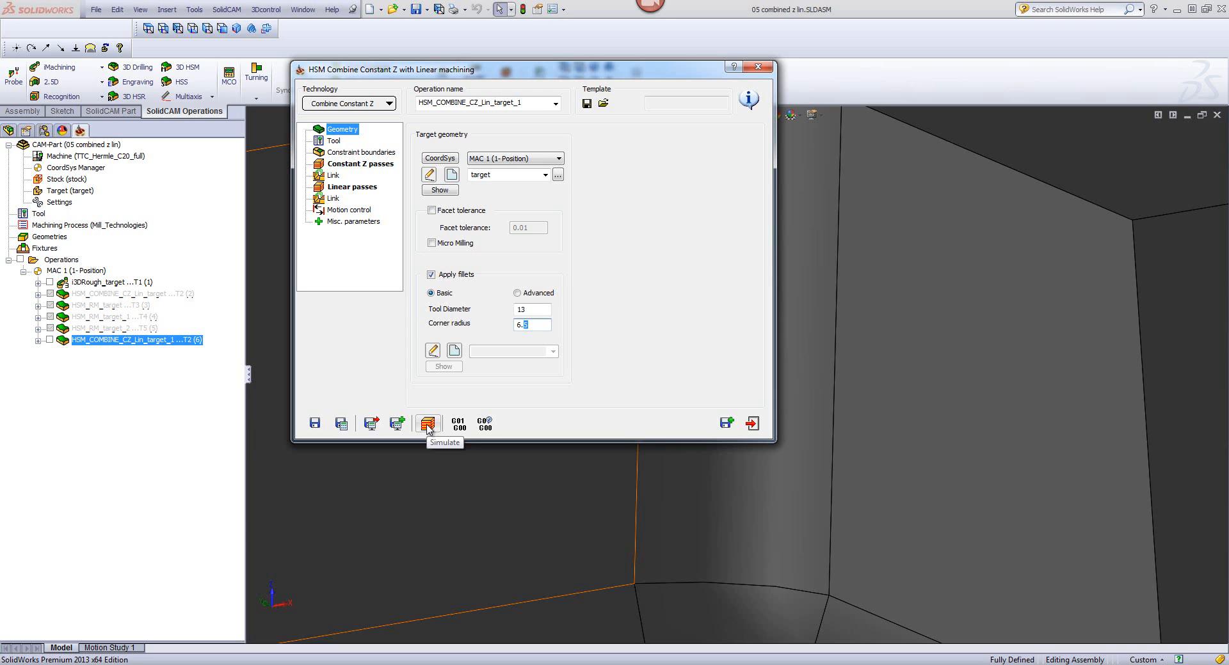
Step: Simulate the filleted combined toolpath on the CAD model, inspect the passes at the inner corner beside the sloped face, and exit the simulation
click(427, 424)
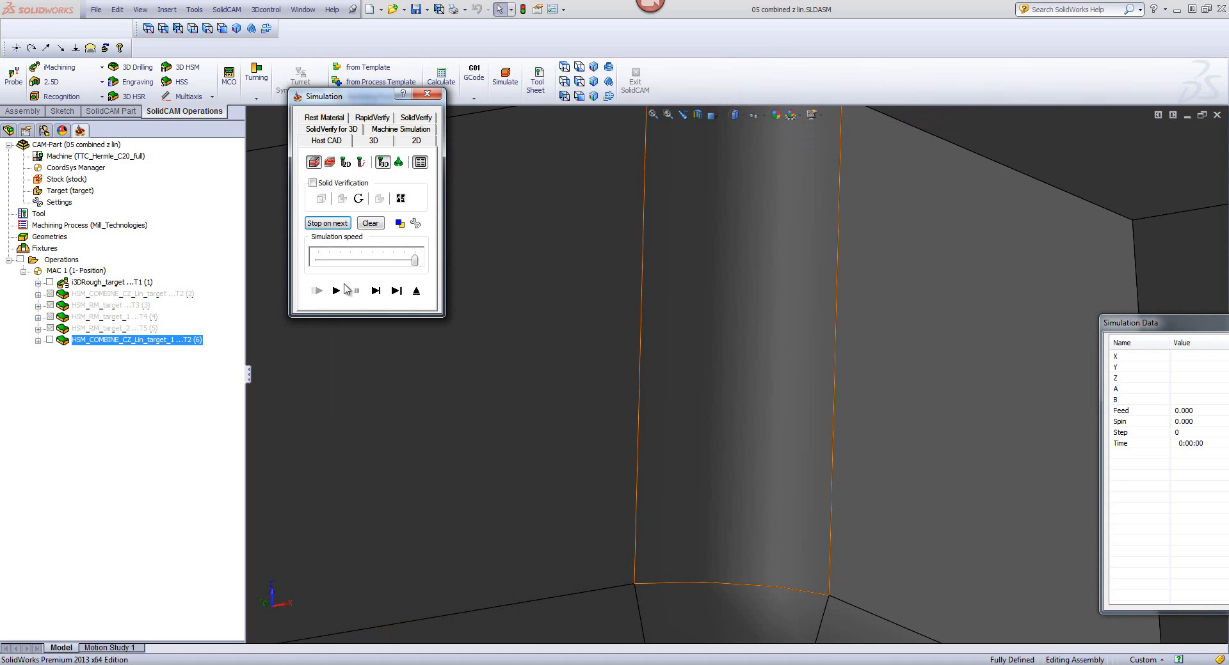
click(336, 291)
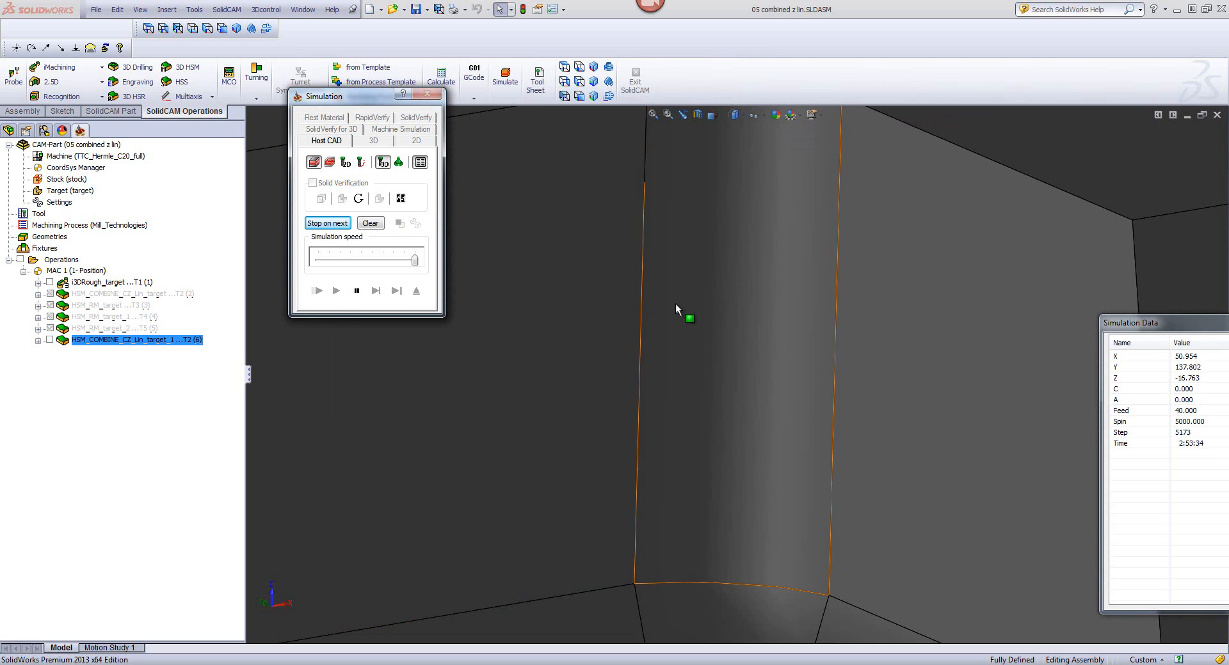
scroll(703, 306, down, 5)
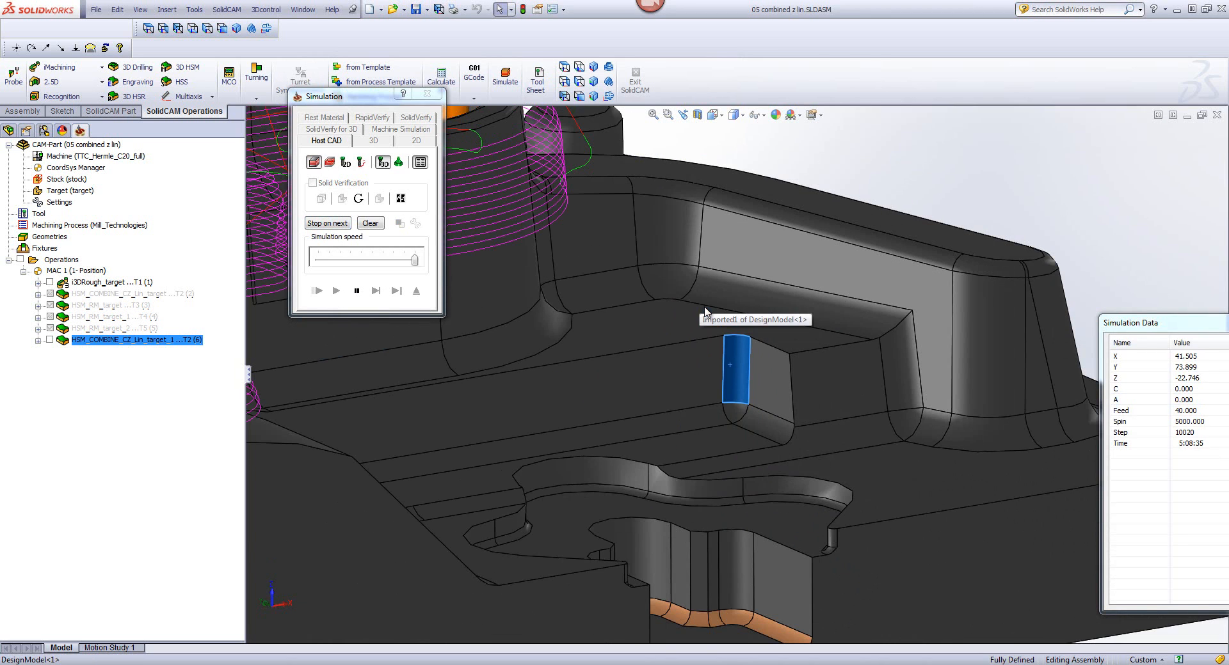
scroll(717, 368, up, 8)
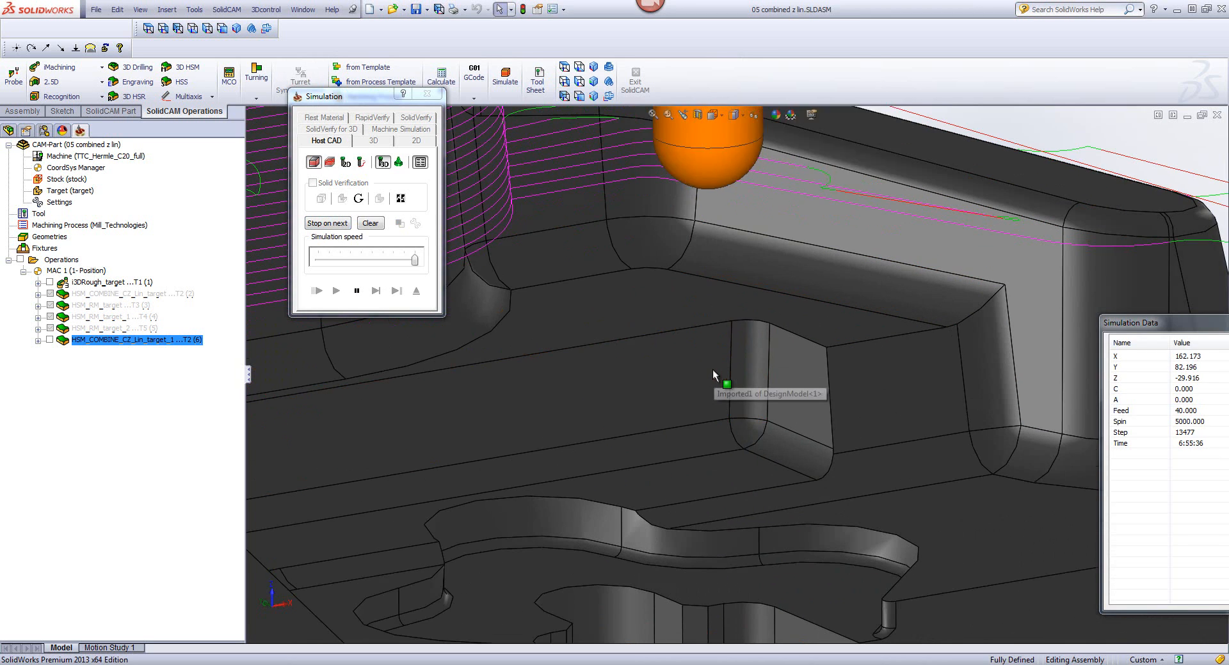
scroll(710, 392, up, 8)
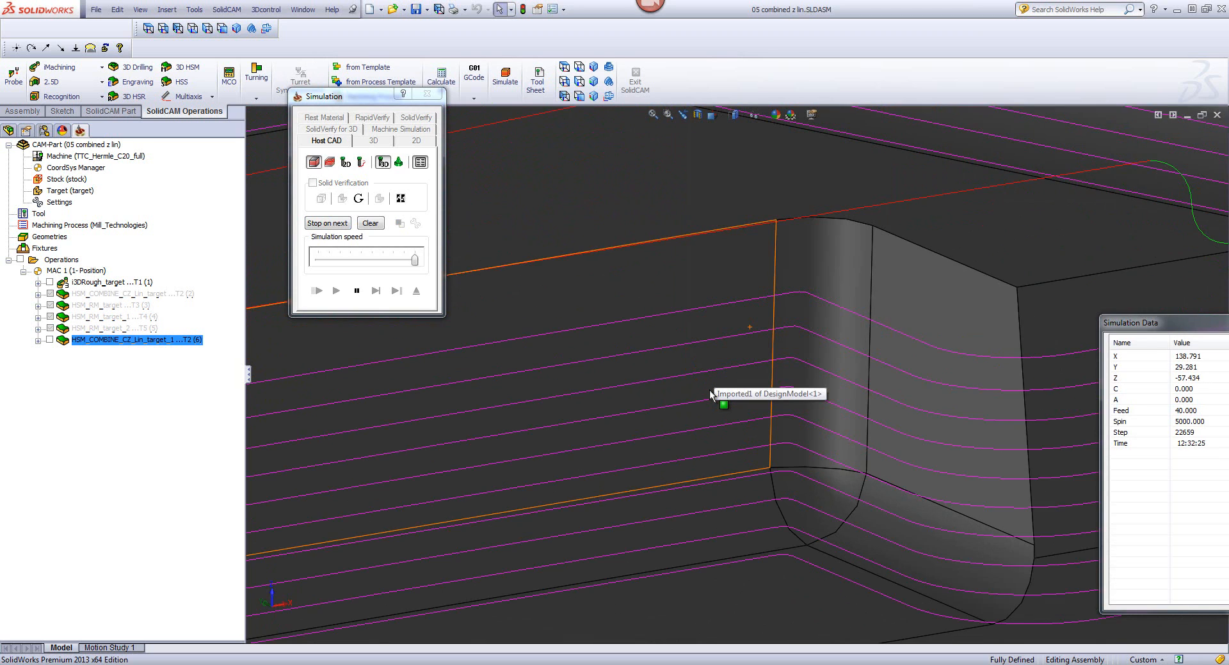
scroll(893, 272, up, 5)
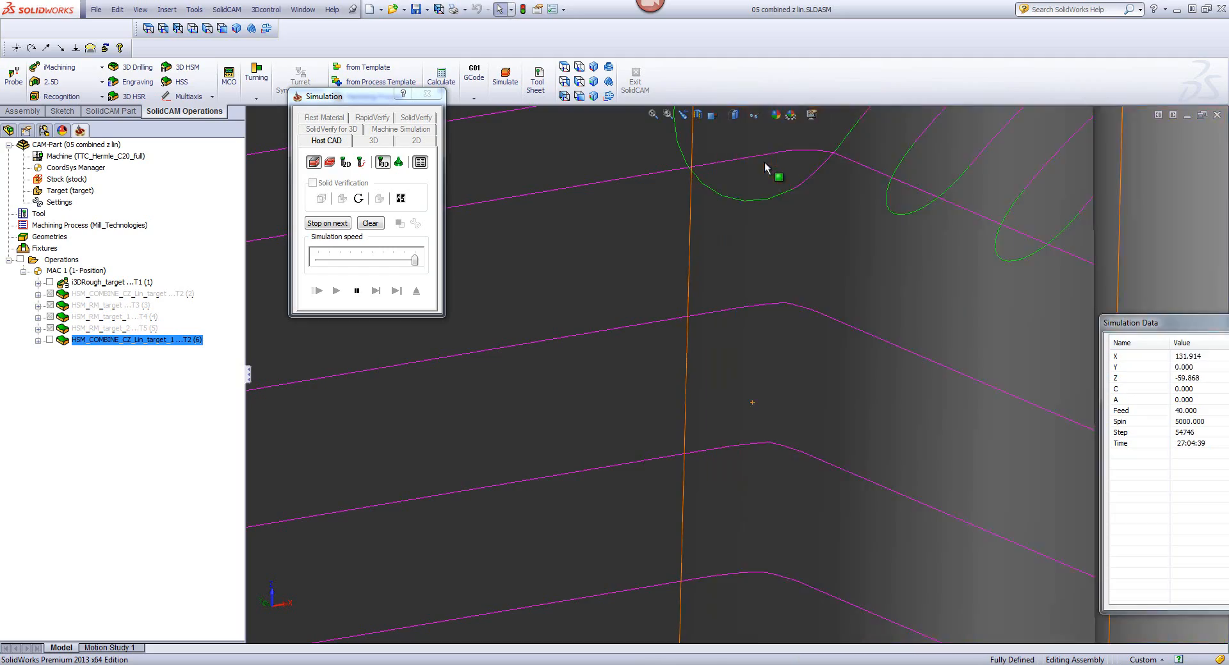
scroll(592, 253, up, 10)
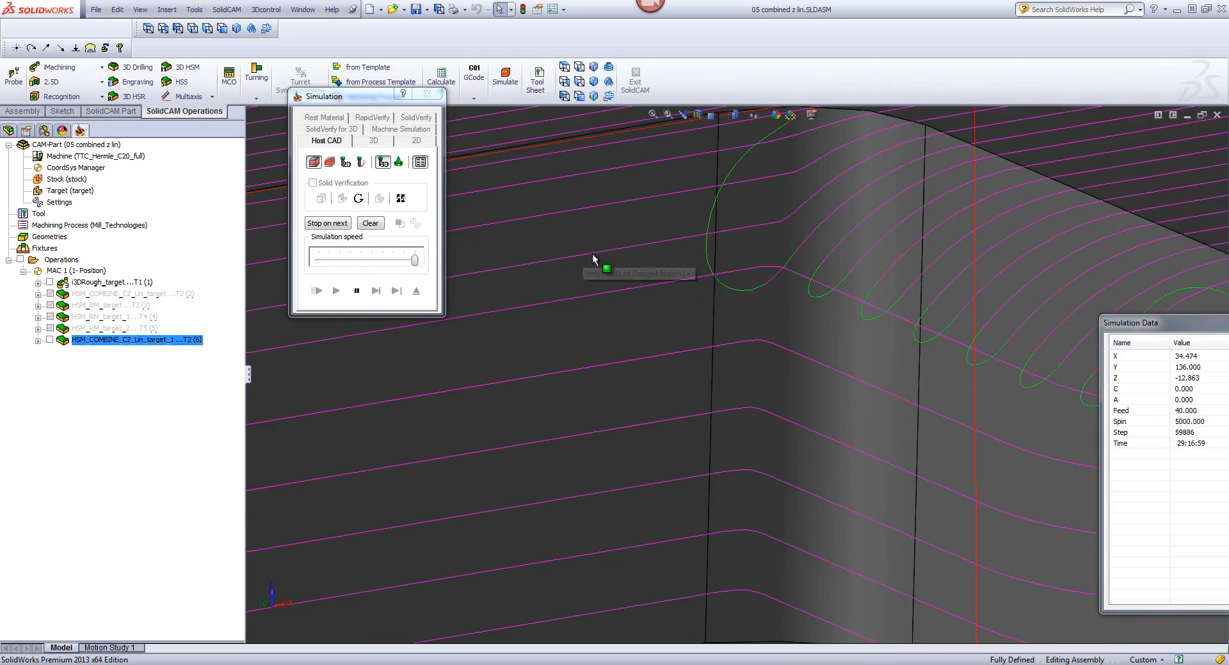
scroll(570, 297, up, 3)
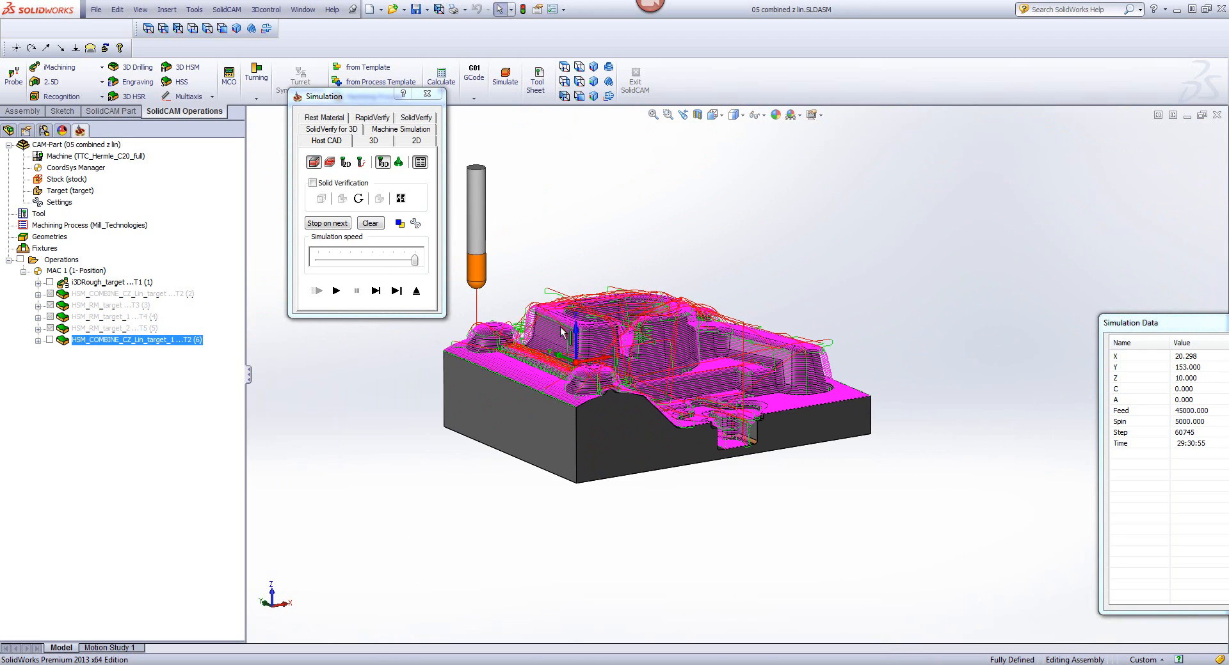
click(416, 292)
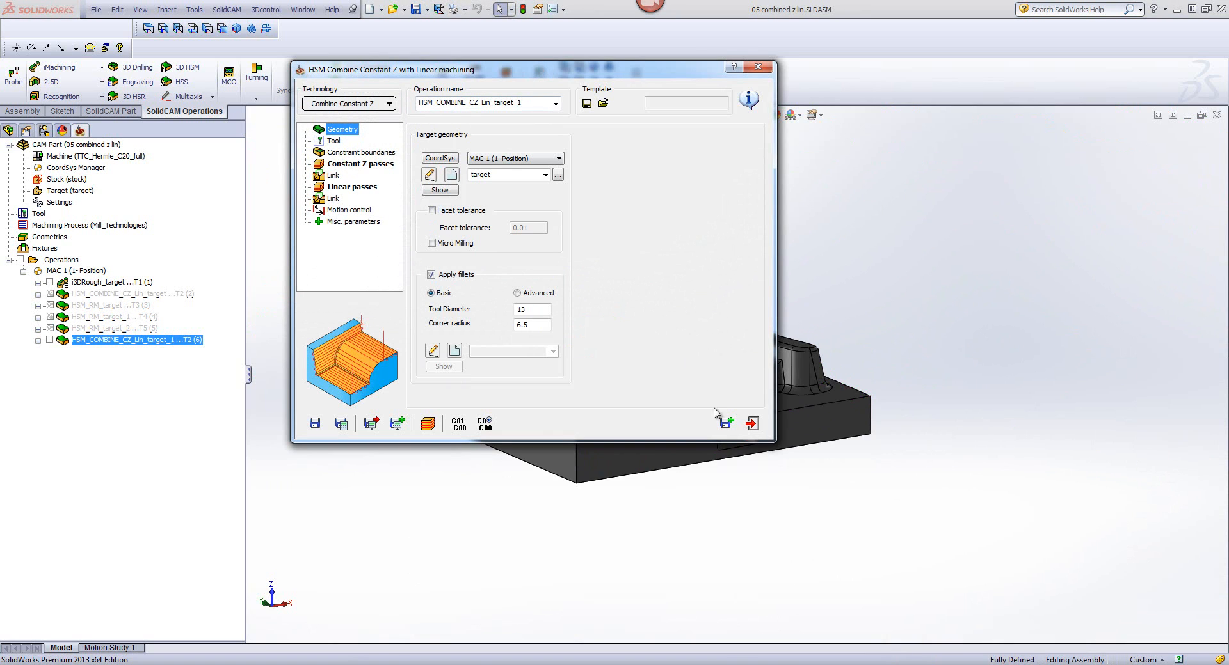
Step: Save and copy the combined operation, switch the copy to Rest machining, and turn off its applied fillets
click(726, 422)
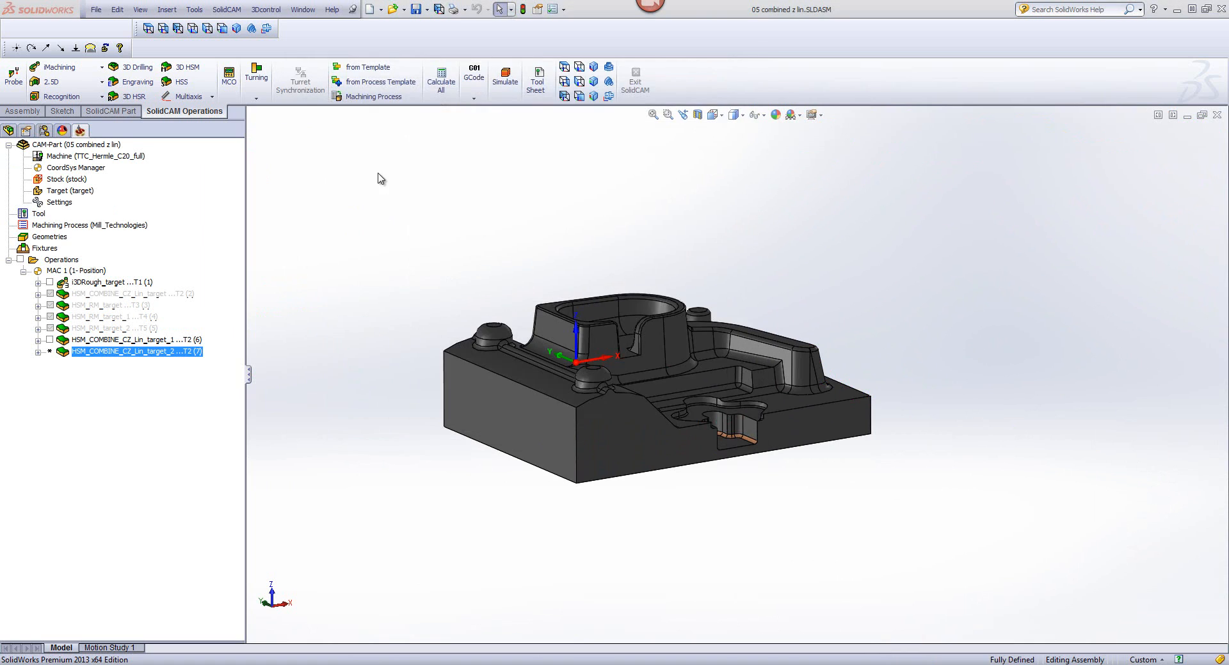
click(360, 104)
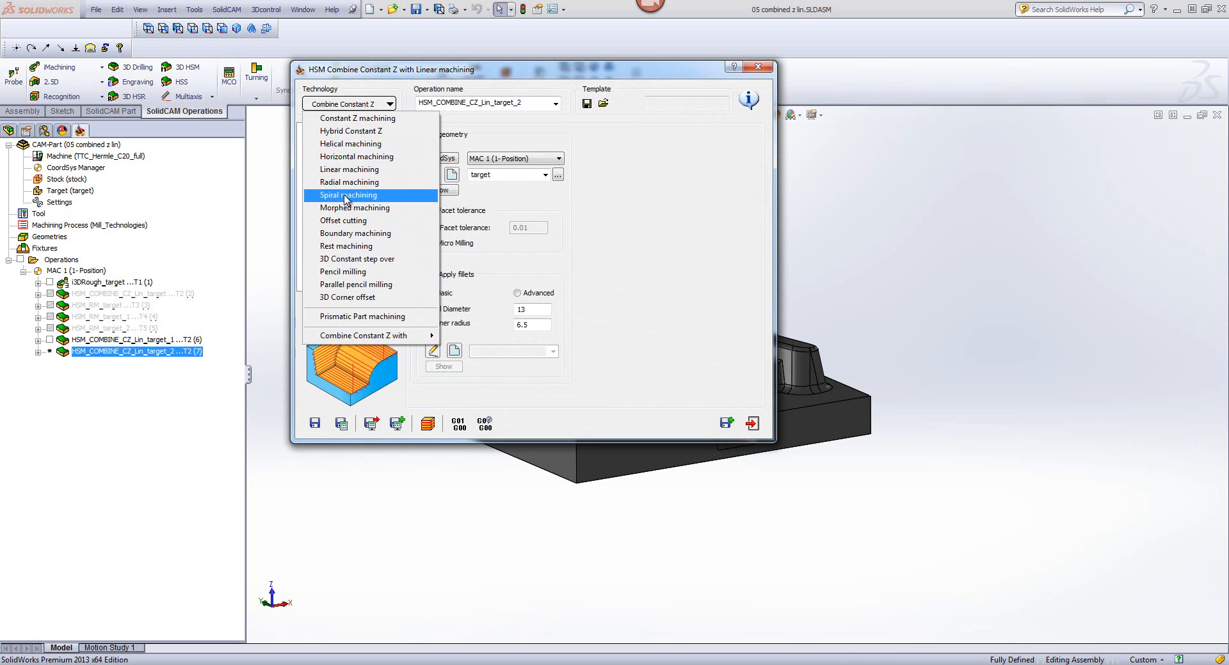
click(345, 246)
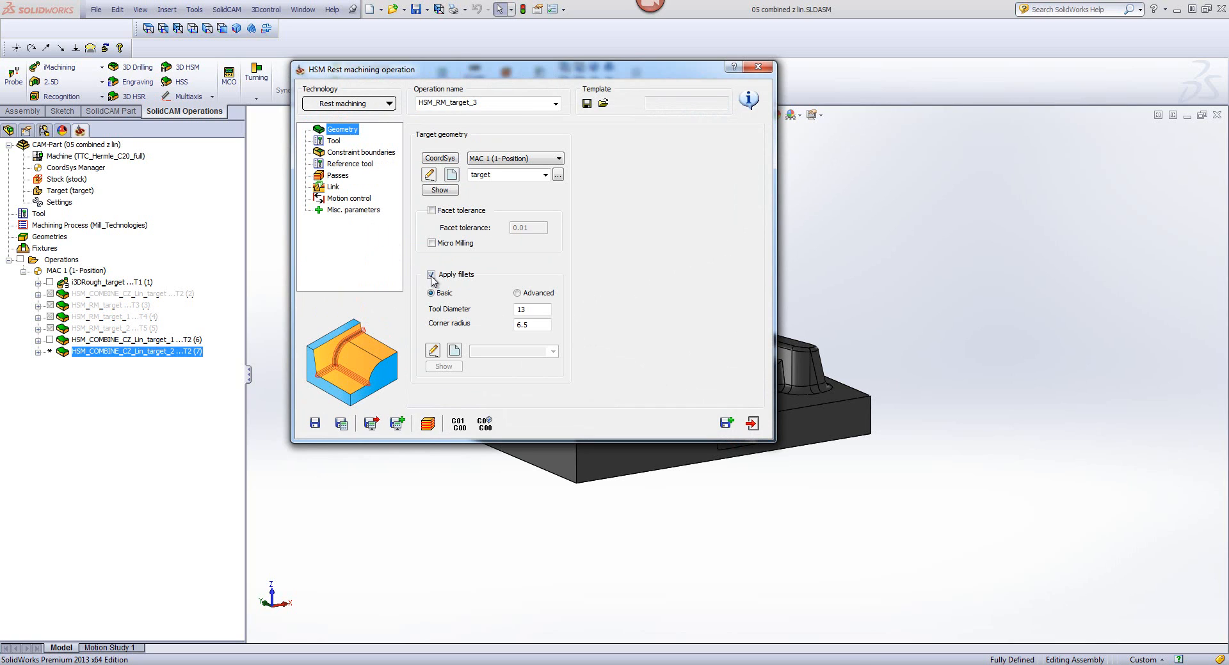
click(431, 275)
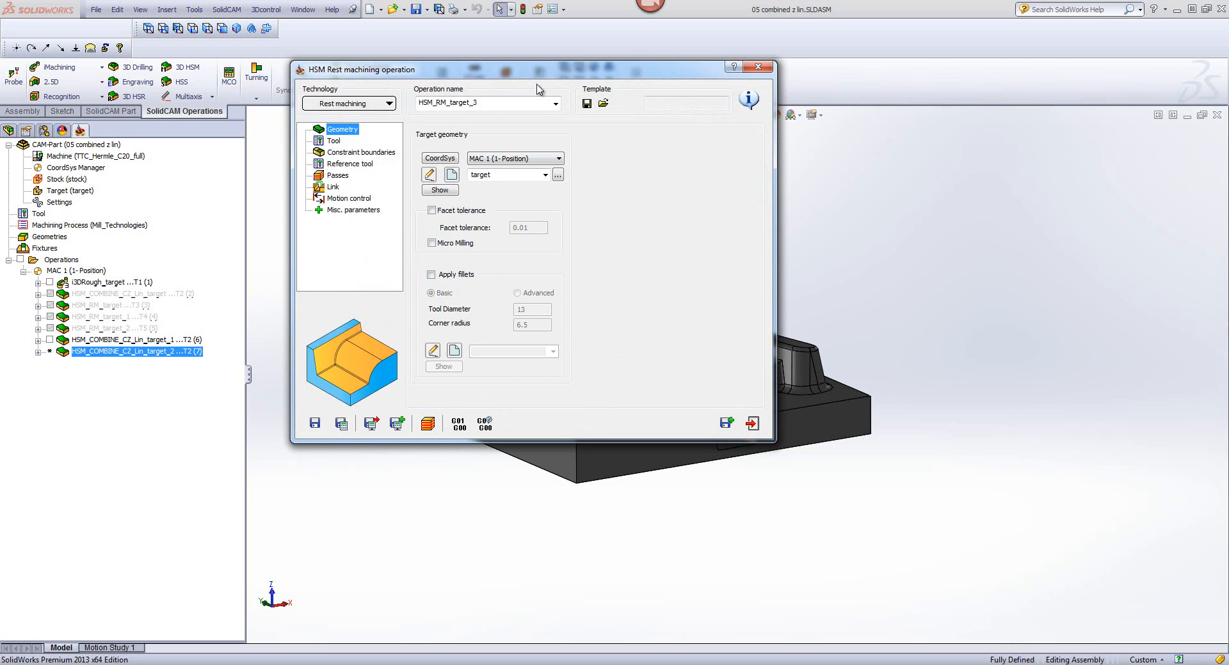
drag(531, 66, 627, 121)
drag(526, 88, 851, 175)
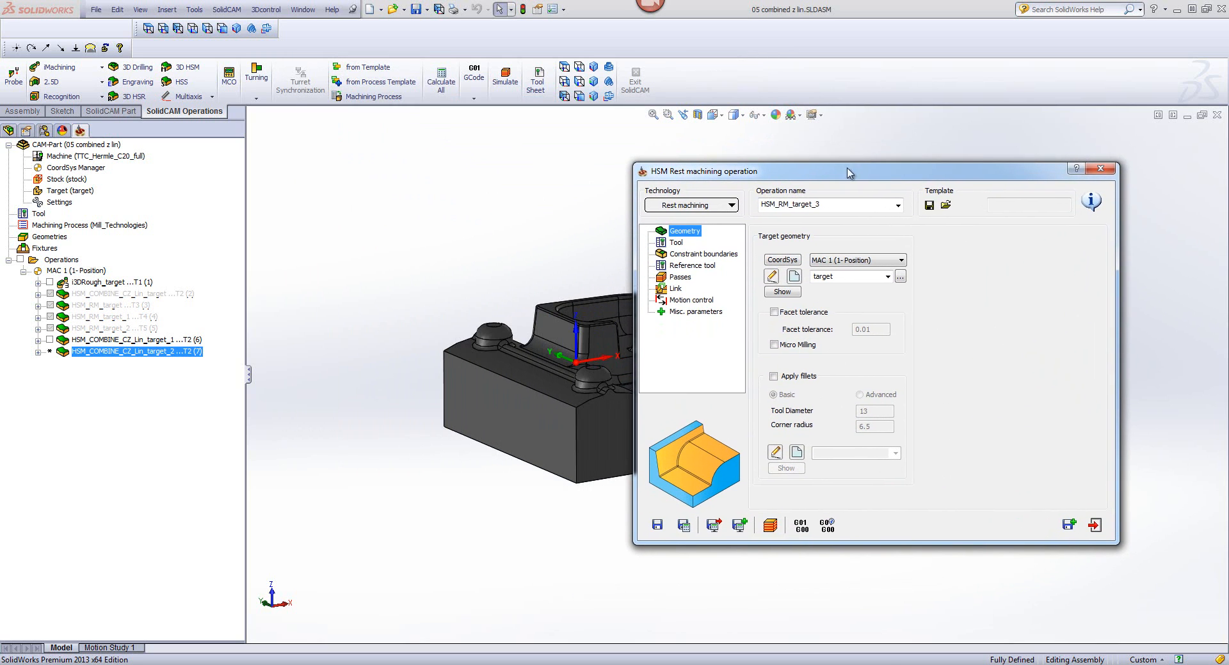
double_click(910, 174)
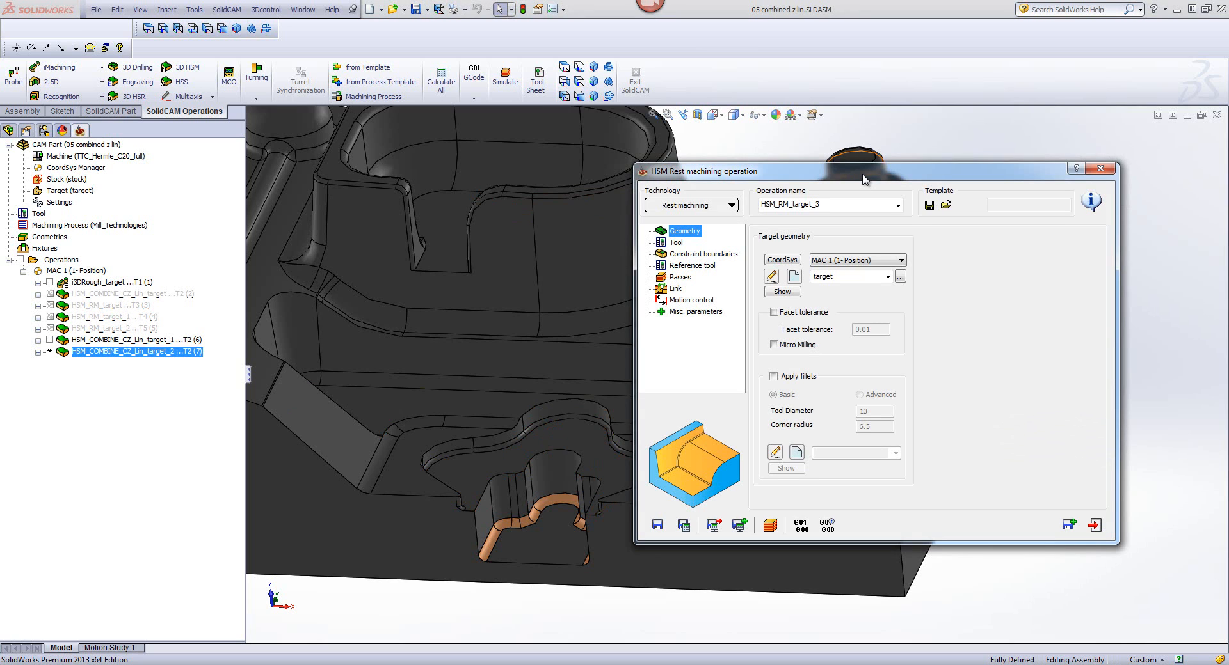
Step: Assign tool 3, the 8 mm ball nose mill, to the rest machining operation
click(676, 243)
click(824, 410)
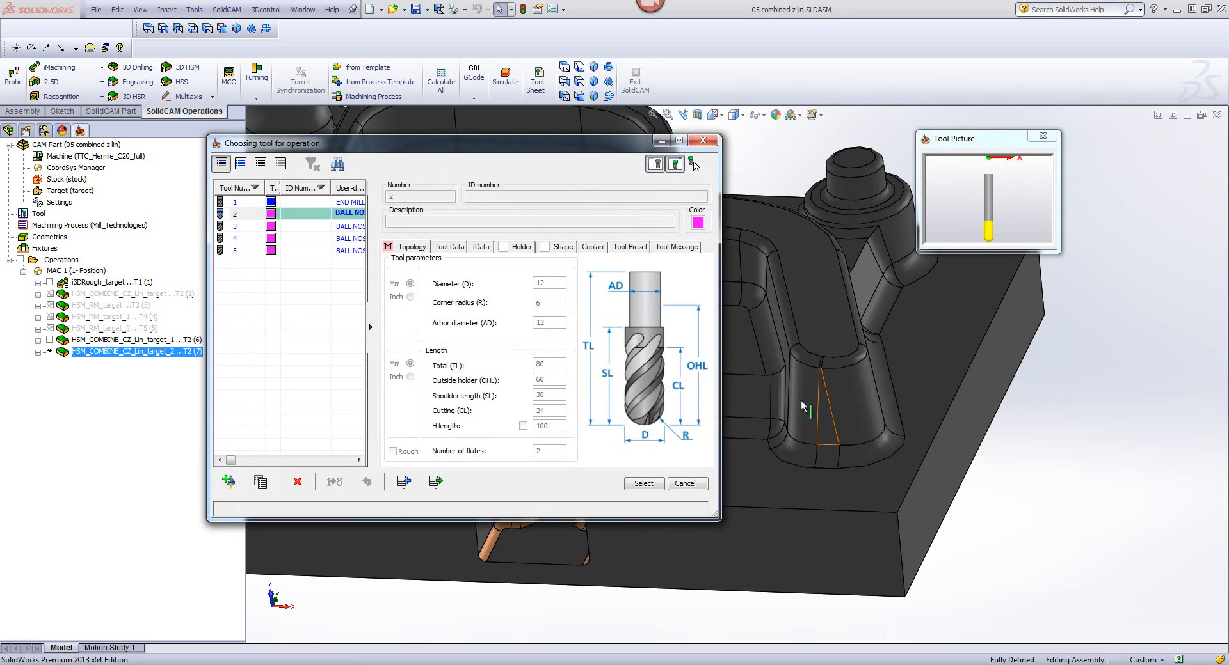
click(340, 228)
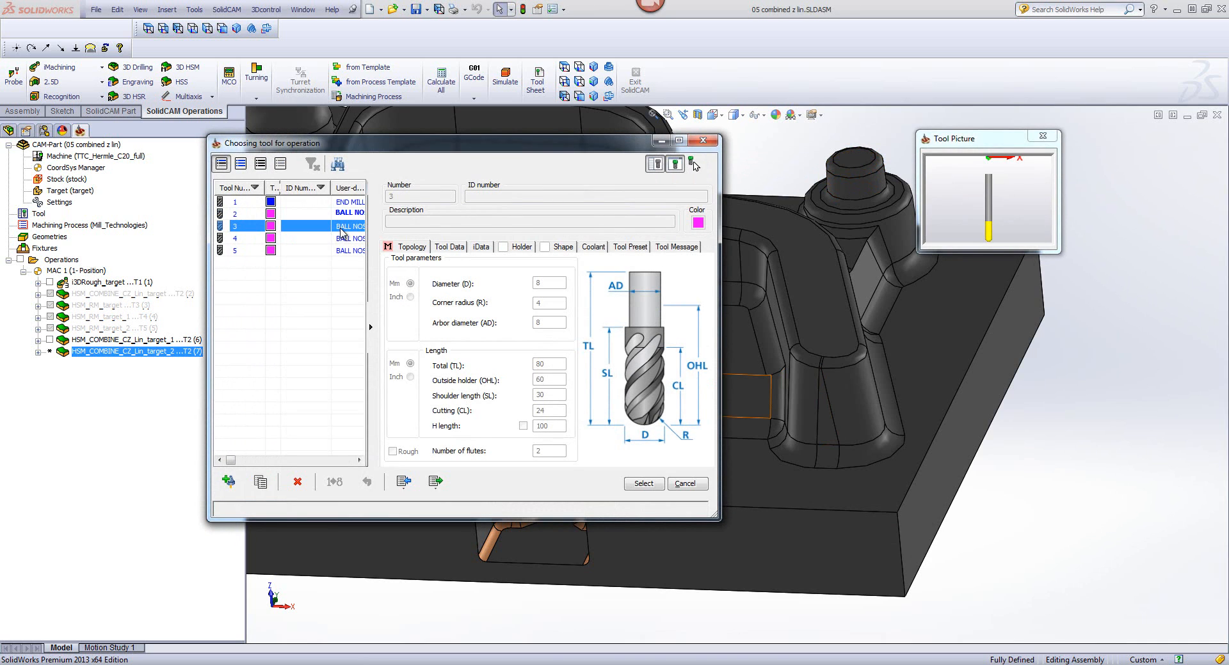
click(648, 486)
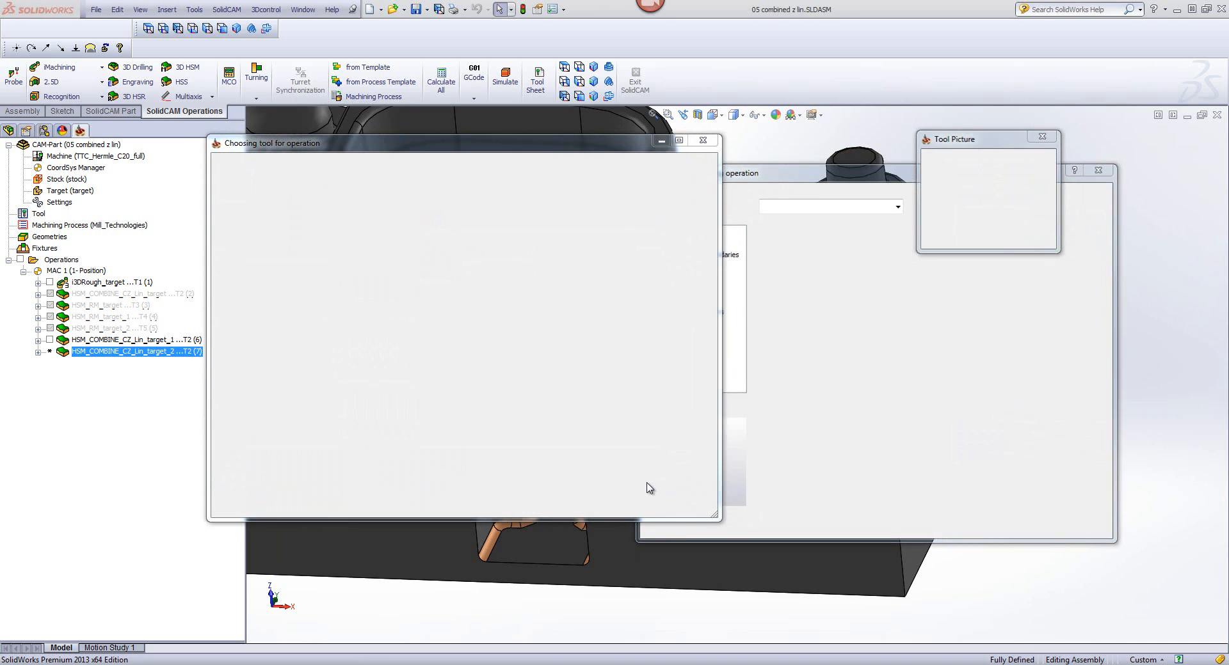
Step: Change the reference tool diameter of the rest machining operation, and save and calculate it
click(687, 267)
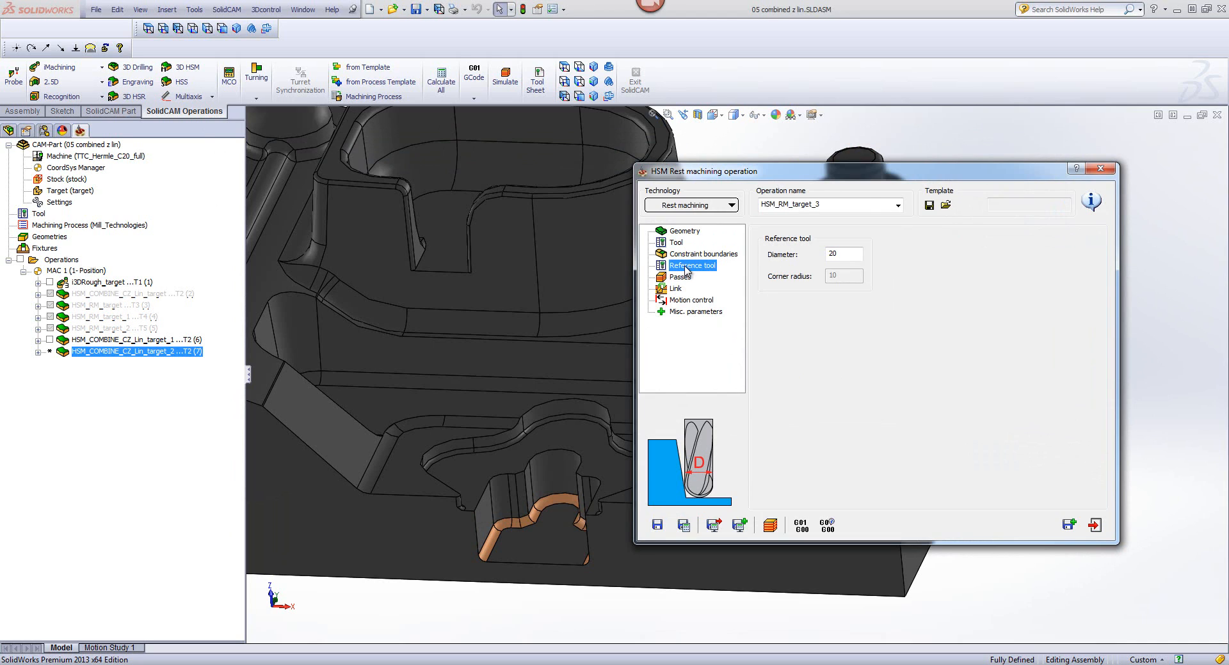
double_click(840, 251)
text(13)
key(Tab)
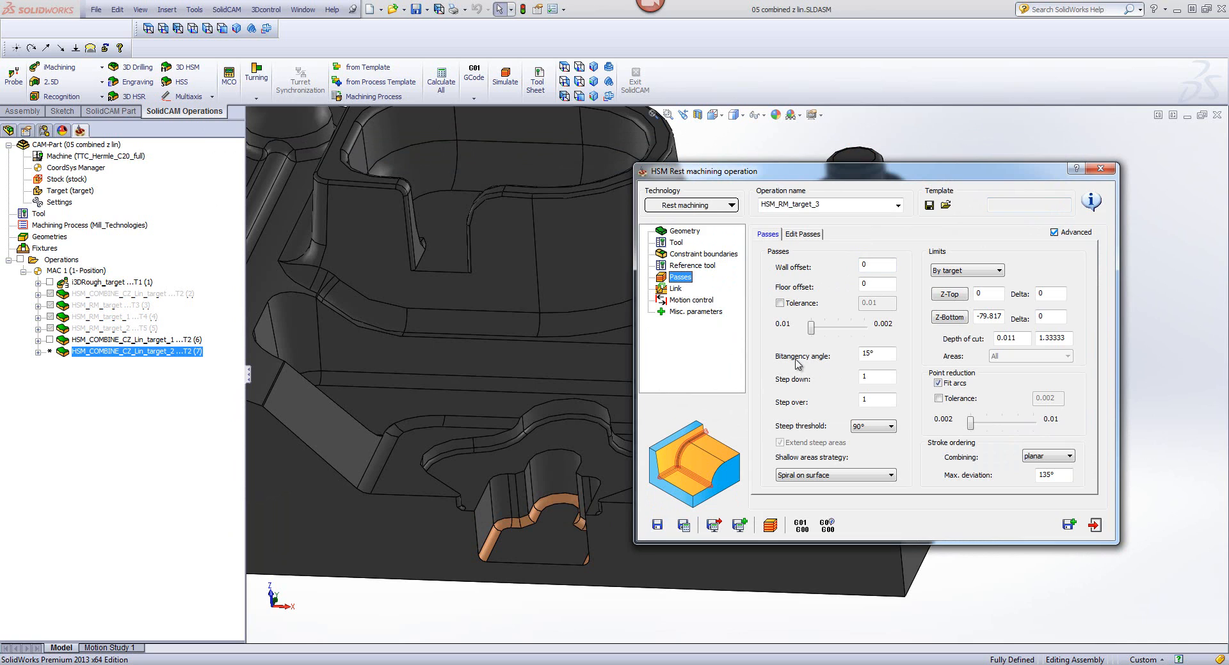
click(683, 525)
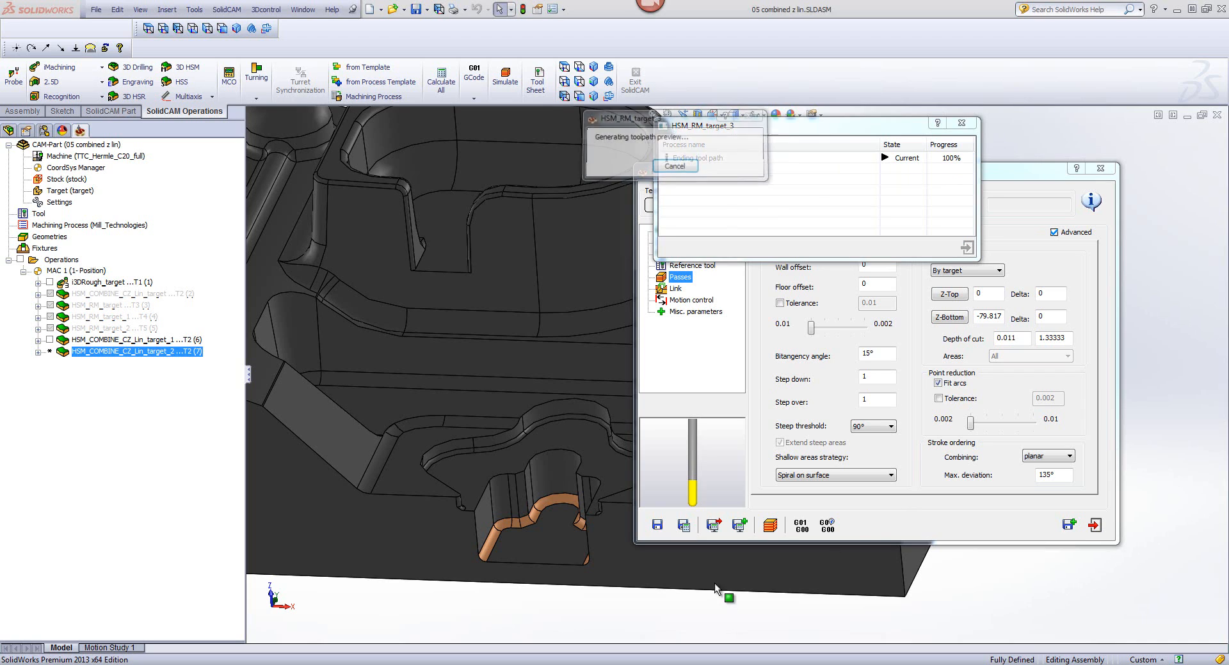
Step: Simulate the rest machining toolpath on the CAD model in isometric view and inspect the passes along the part's inner corners
click(770, 526)
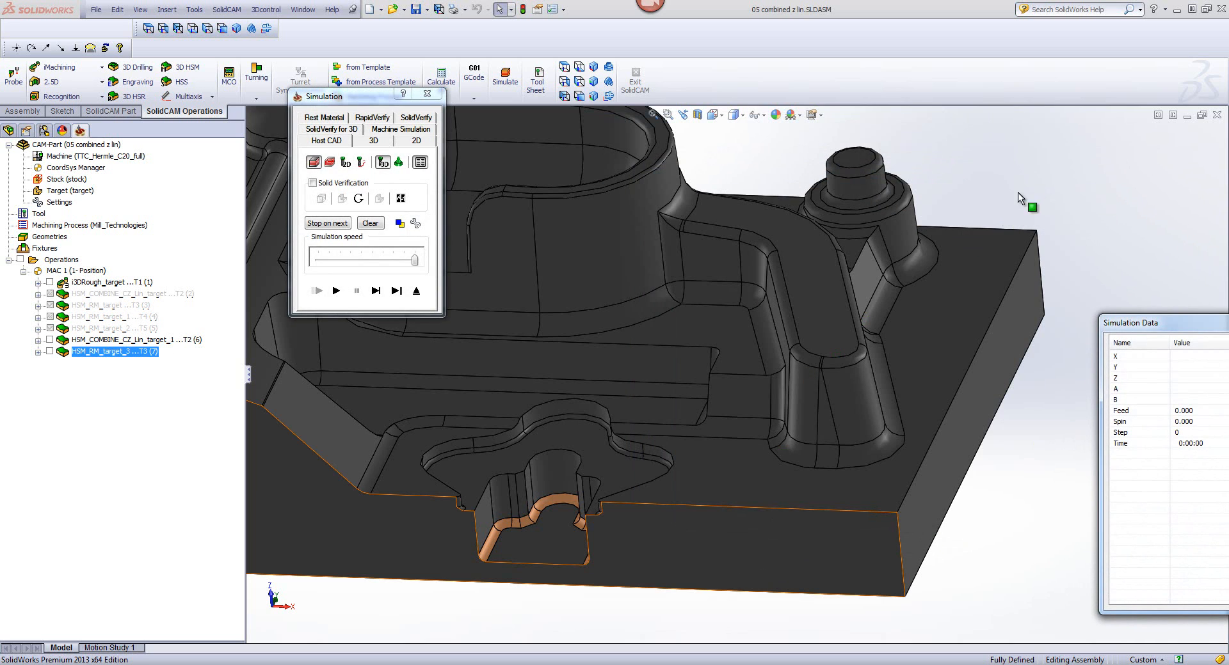
click(593, 67)
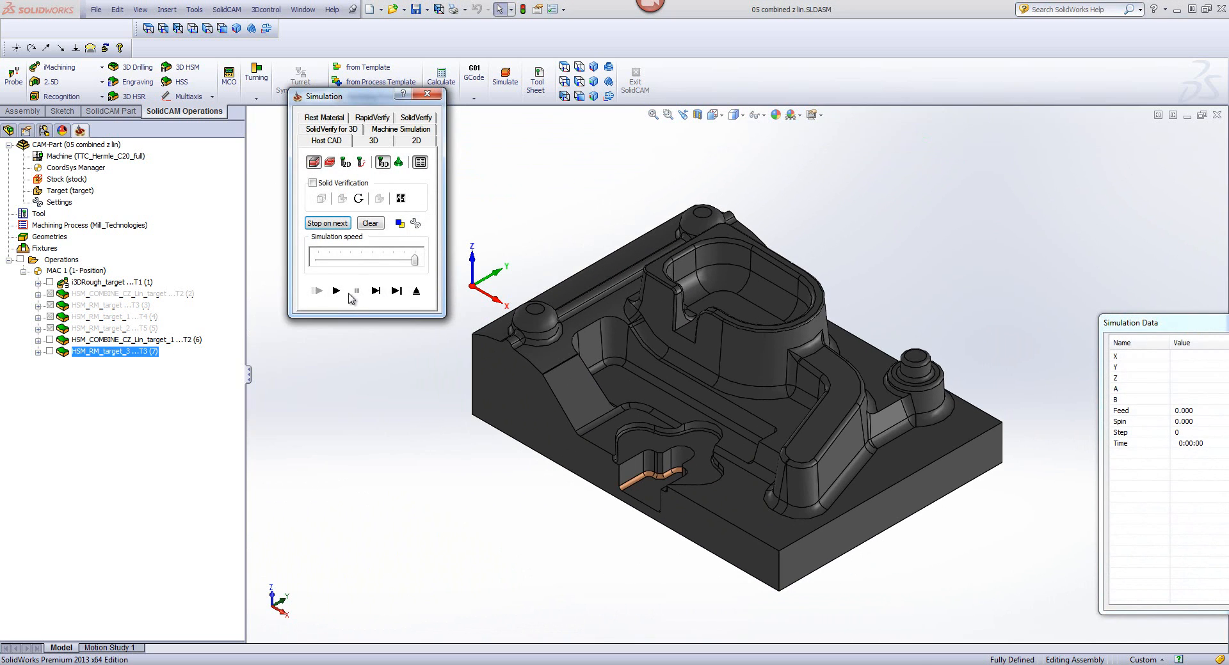
click(336, 291)
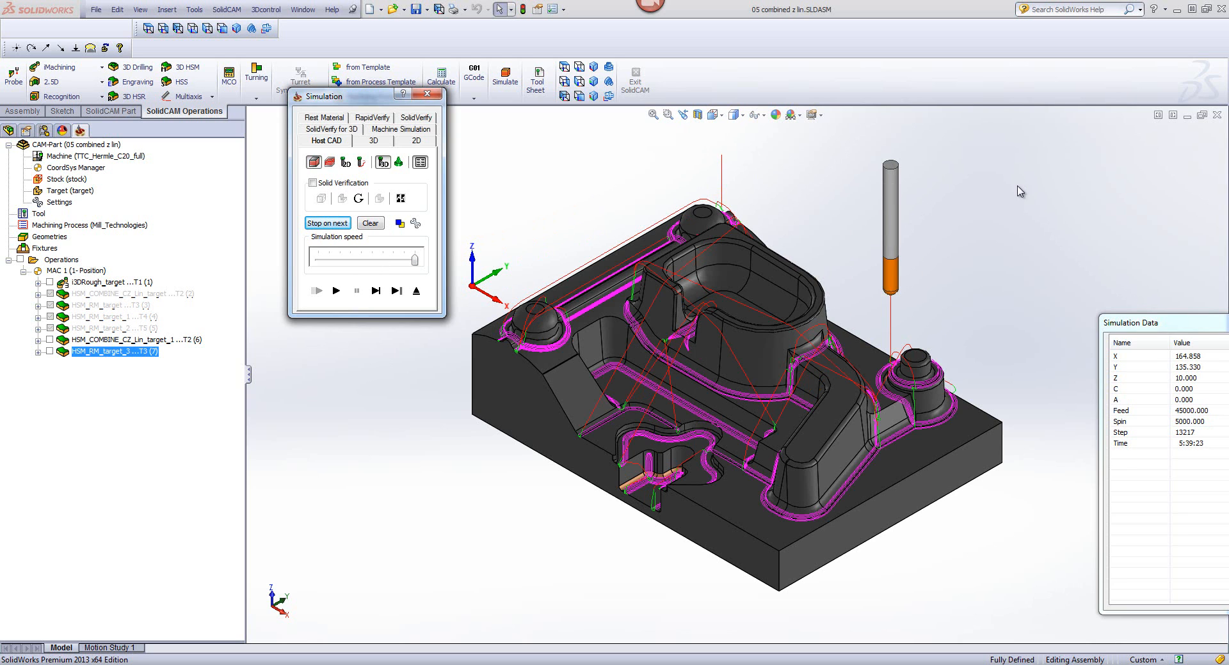
scroll(659, 507, down, 5)
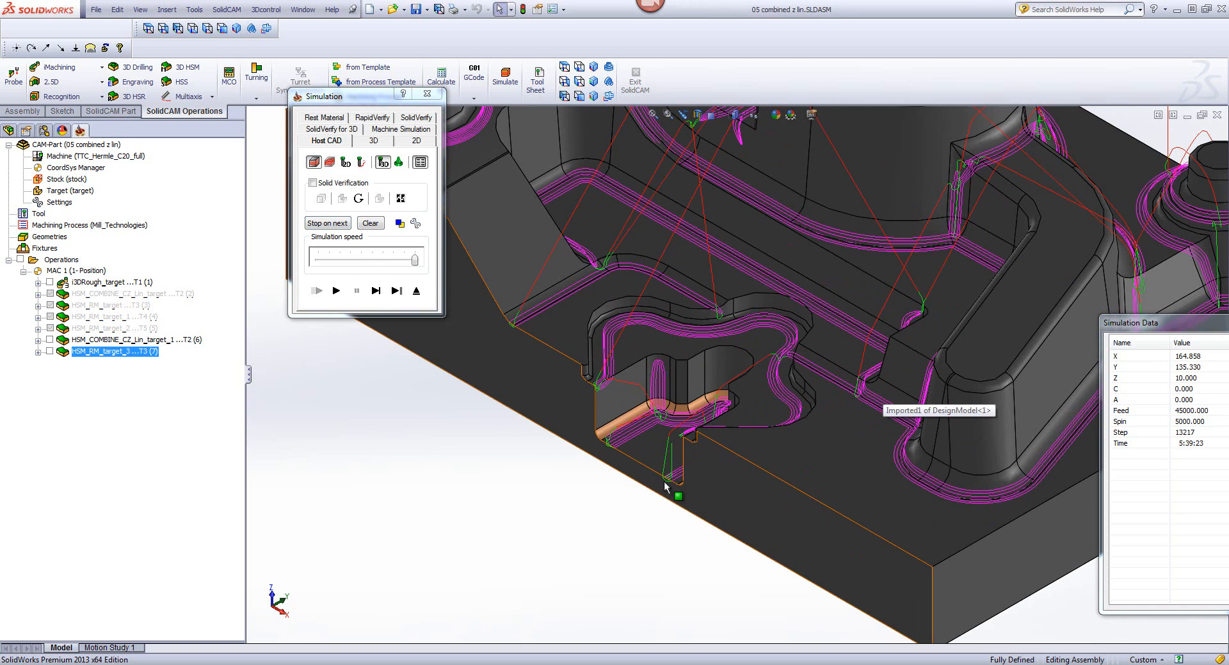
scroll(918, 318, up, 5)
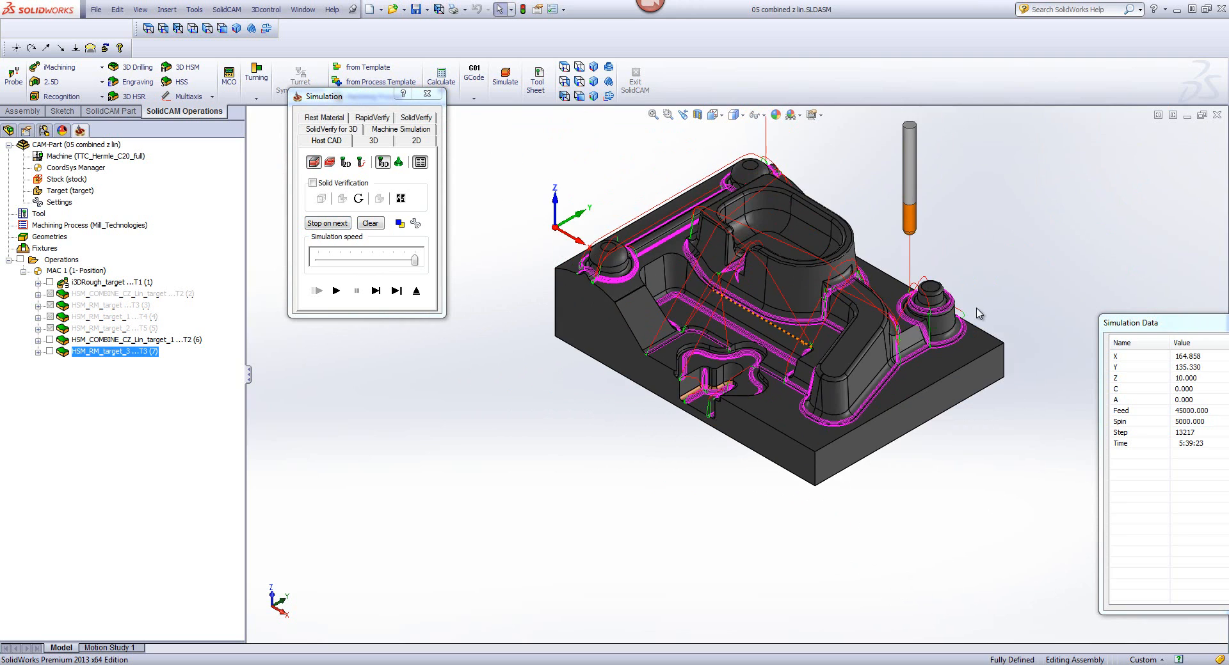
scroll(976, 315, up, 3)
scroll(849, 326, down, 2)
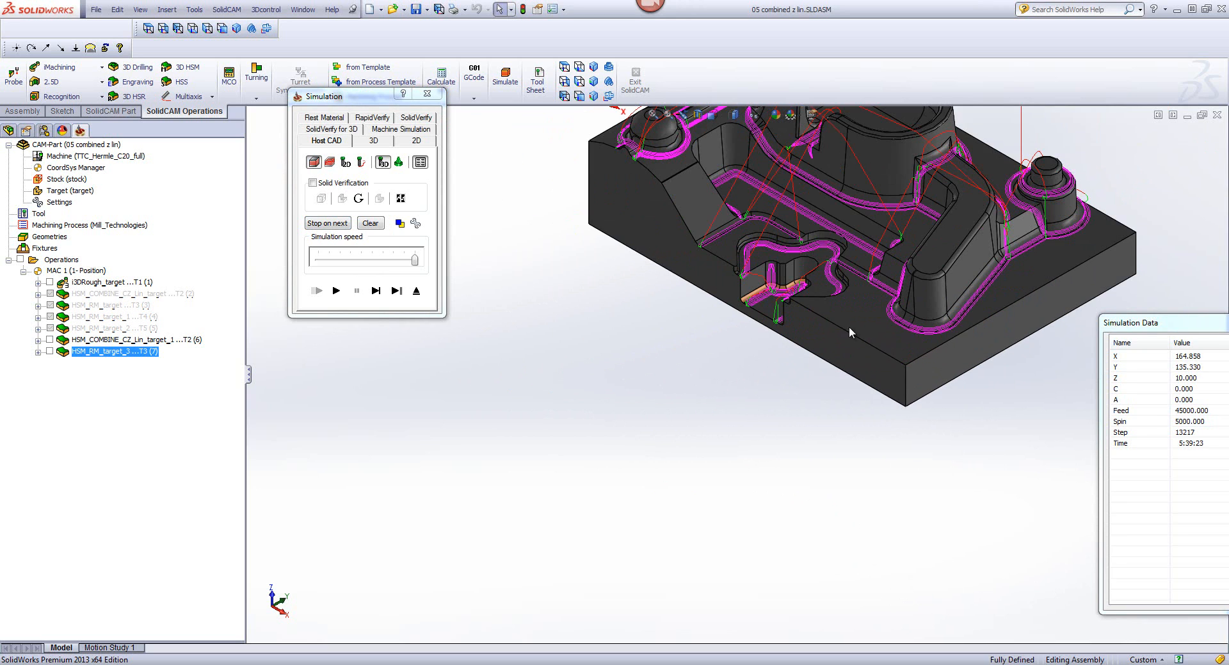
scroll(927, 245, up, 4)
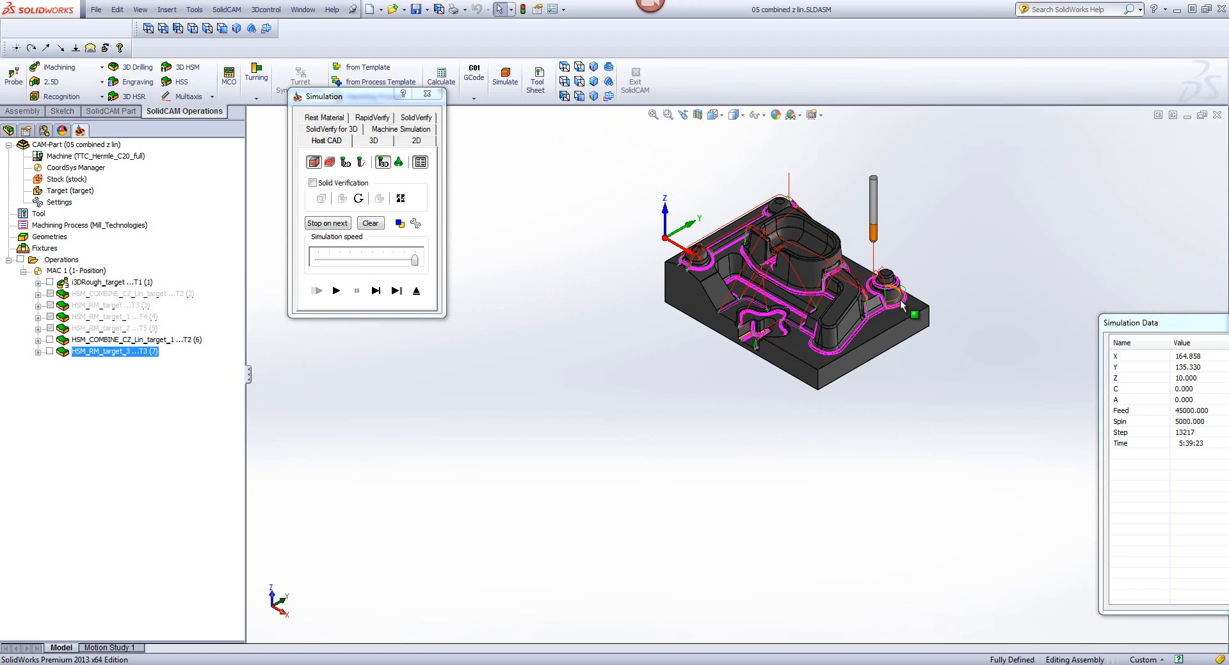
scroll(900, 299, down, 3)
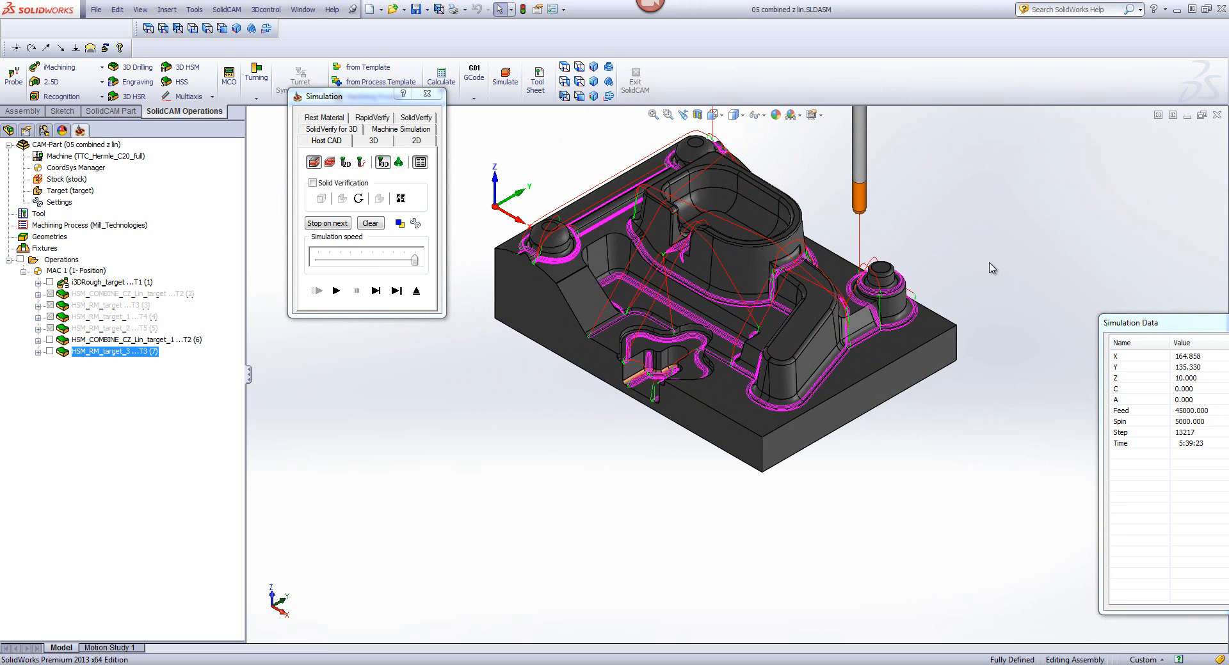
Step: Save and copy the rest machining operation, and assign tool 4, the 6 mm ball nose mill, to the copy
scroll(724, 410, up, 3)
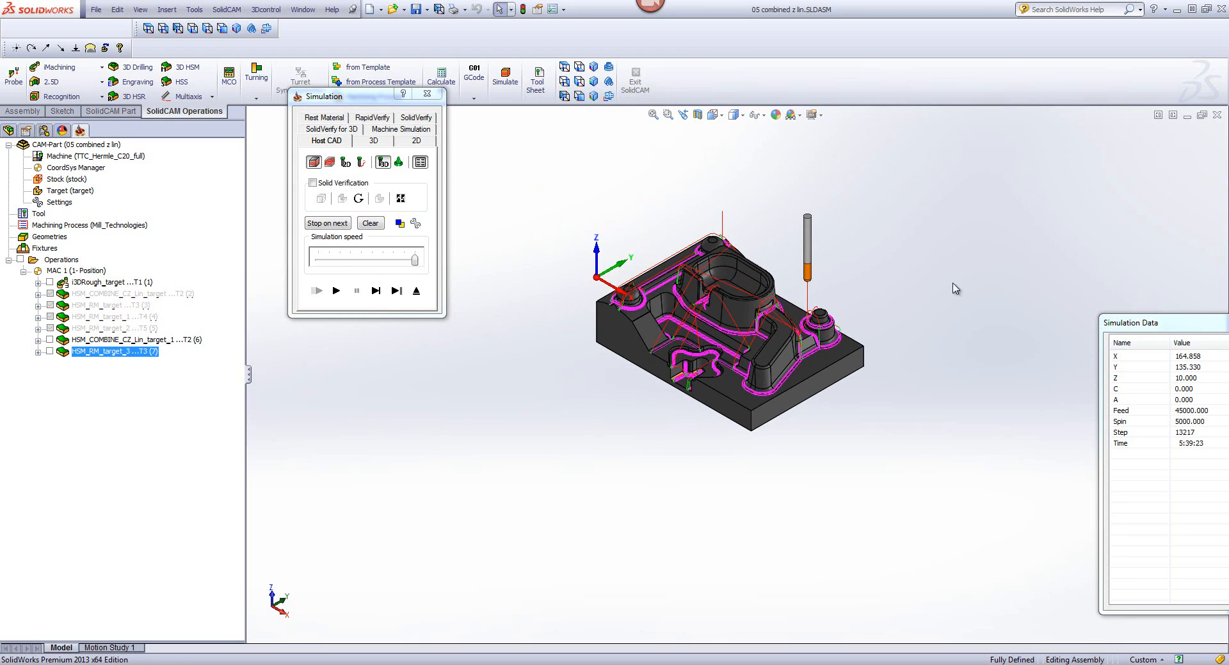
click(415, 292)
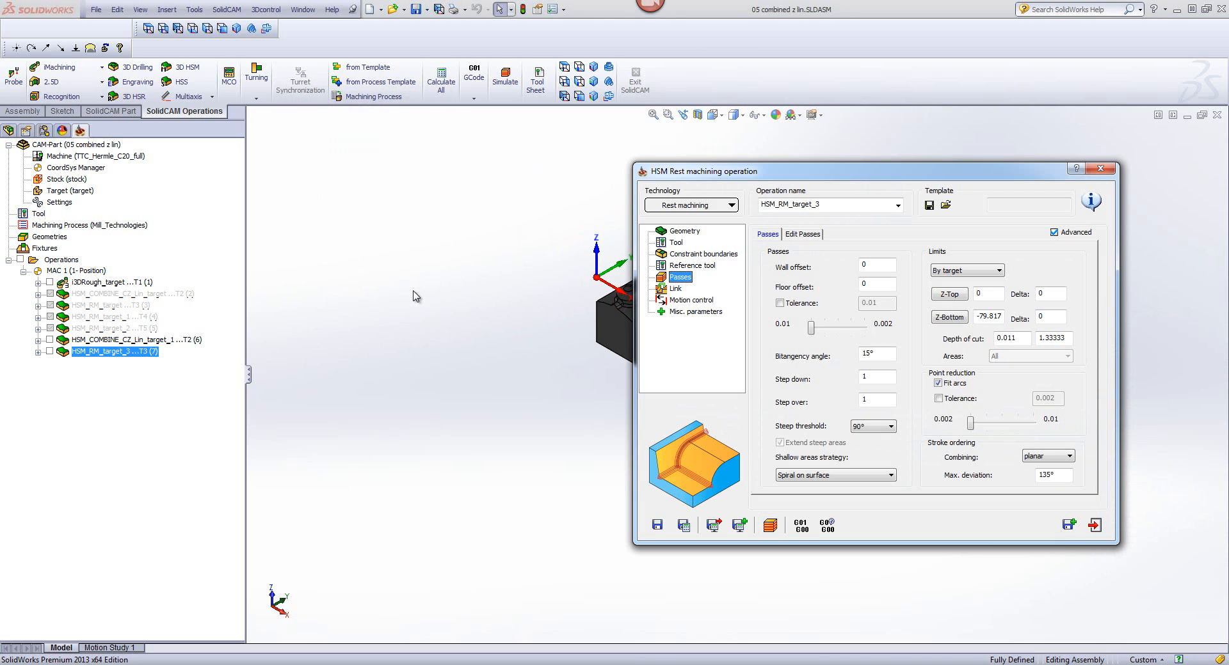
click(1063, 526)
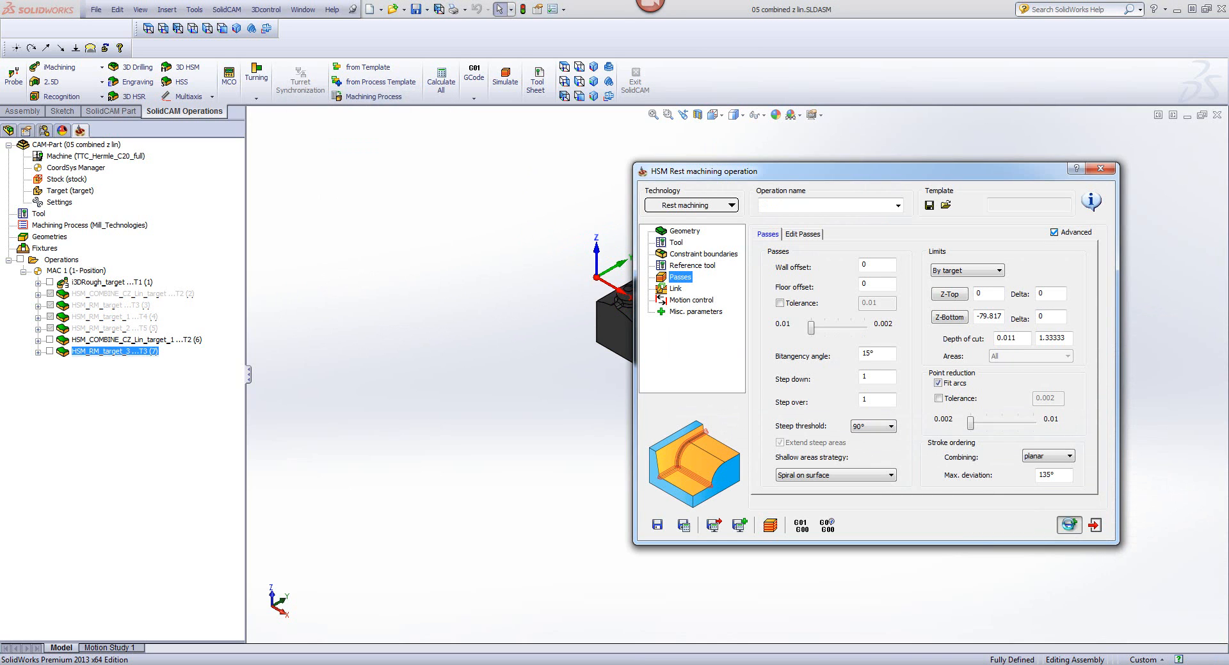
click(677, 243)
click(857, 410)
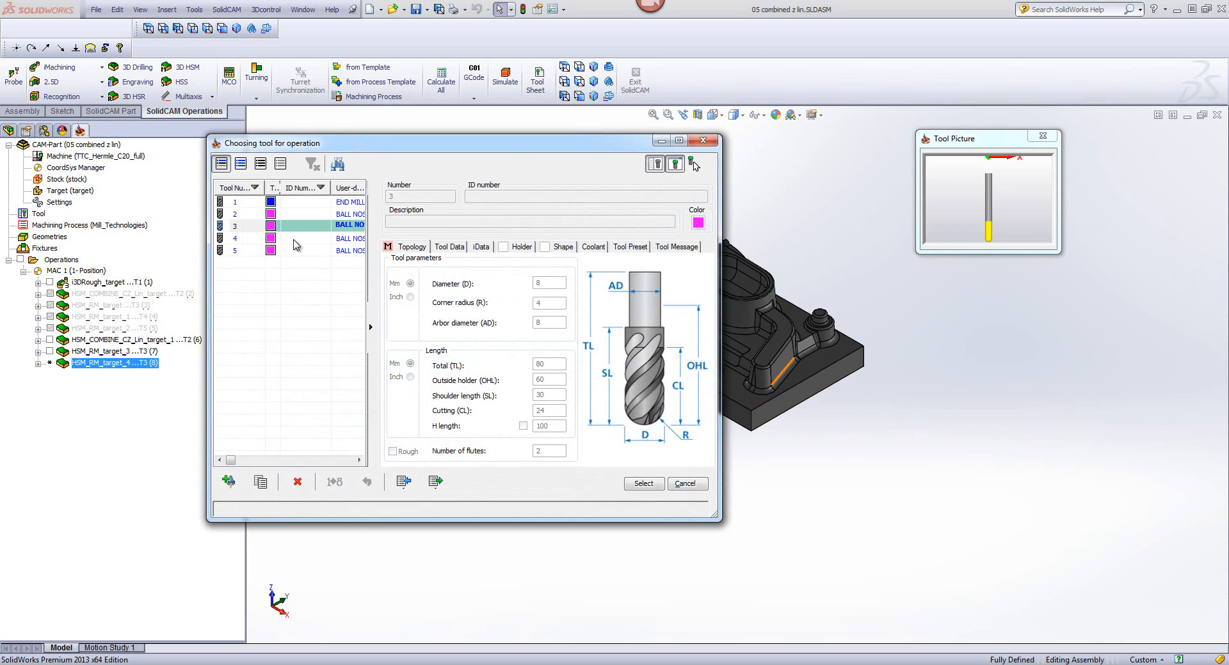
click(295, 241)
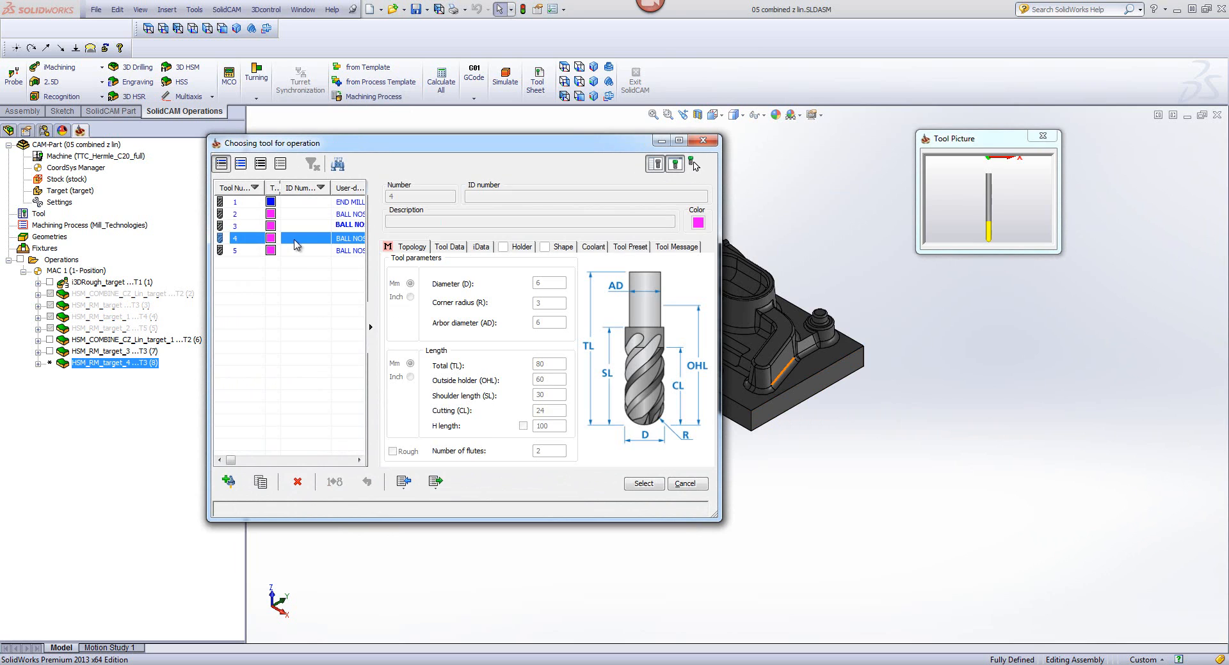
click(644, 485)
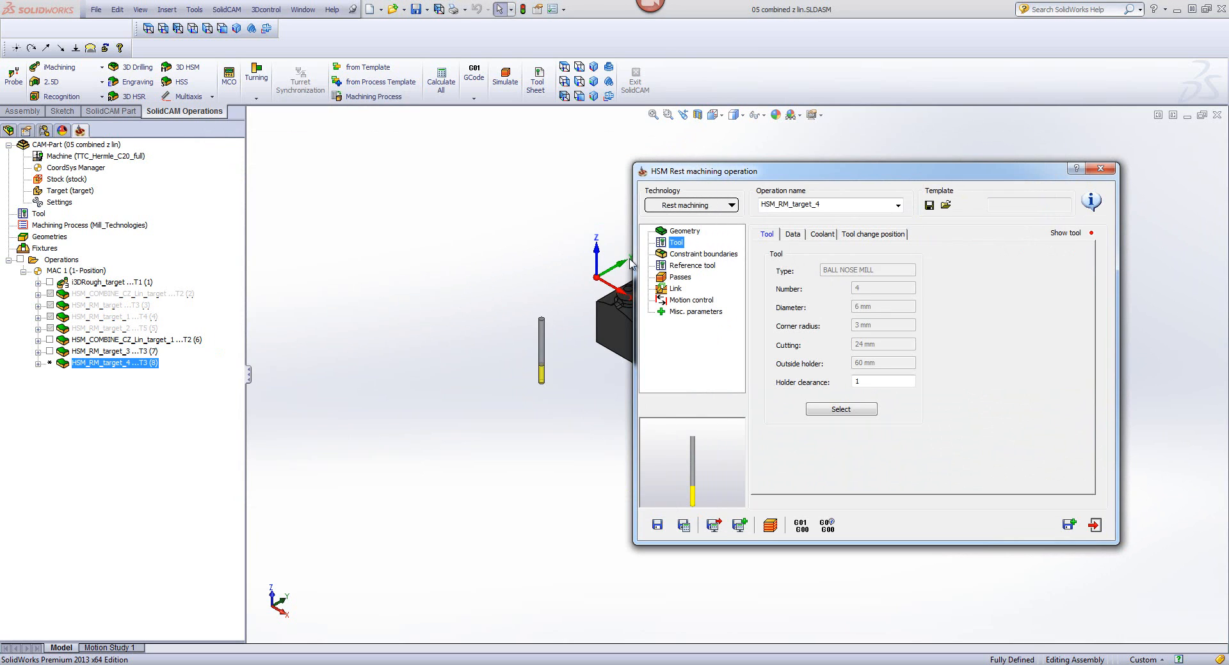
Step: Set the copied operation's reference tool diameter to 8, and save and calculate it
click(680, 269)
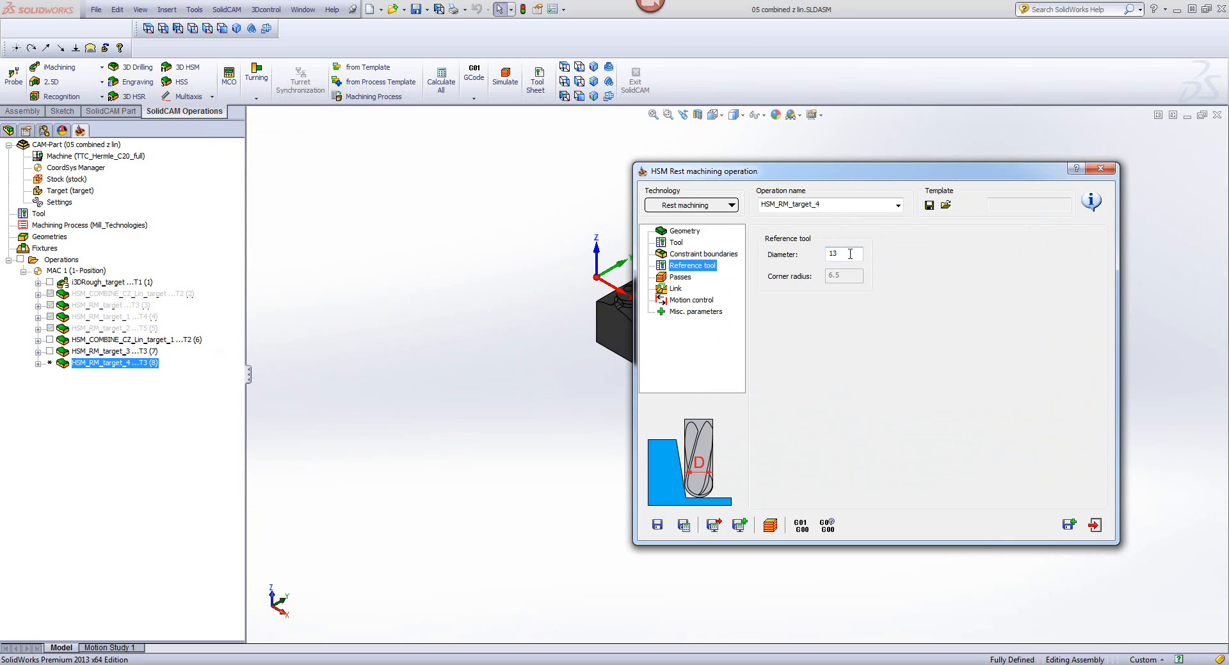
drag(850, 254, 791, 256)
key(Tab)
drag(844, 257, 796, 259)
text(8)
click(684, 526)
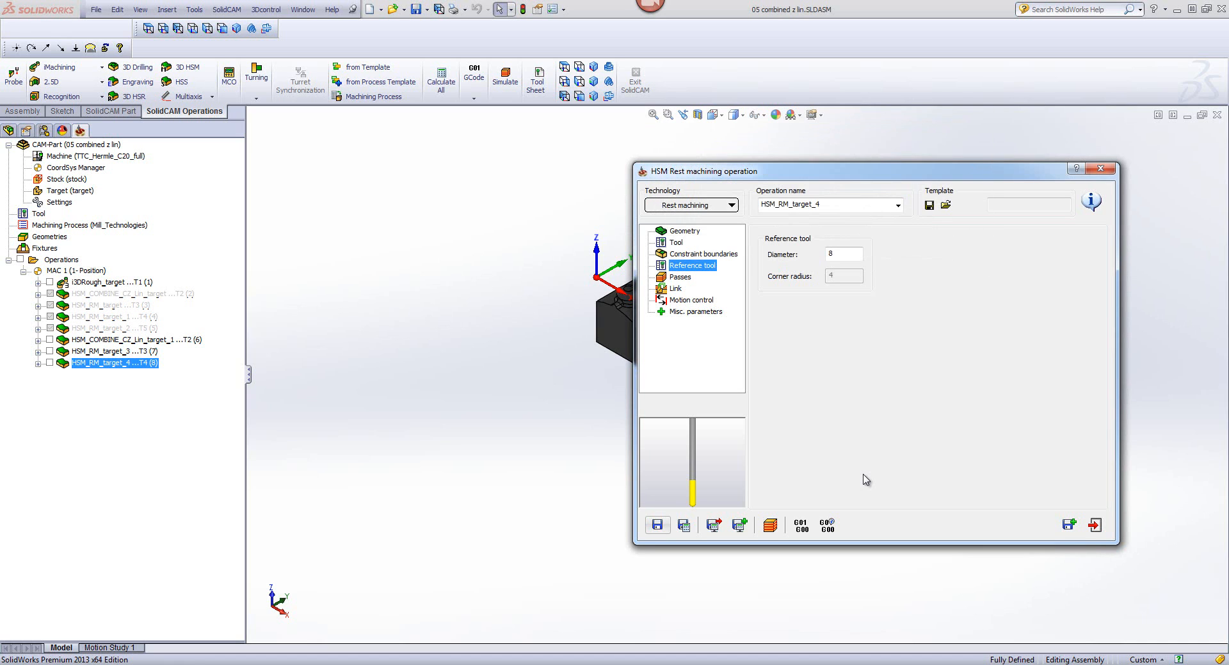
Step: Simulate the 6 mm tool's rest machining toolpath on the CAD model and inspect the passes around the corners and the small front pocket
click(770, 526)
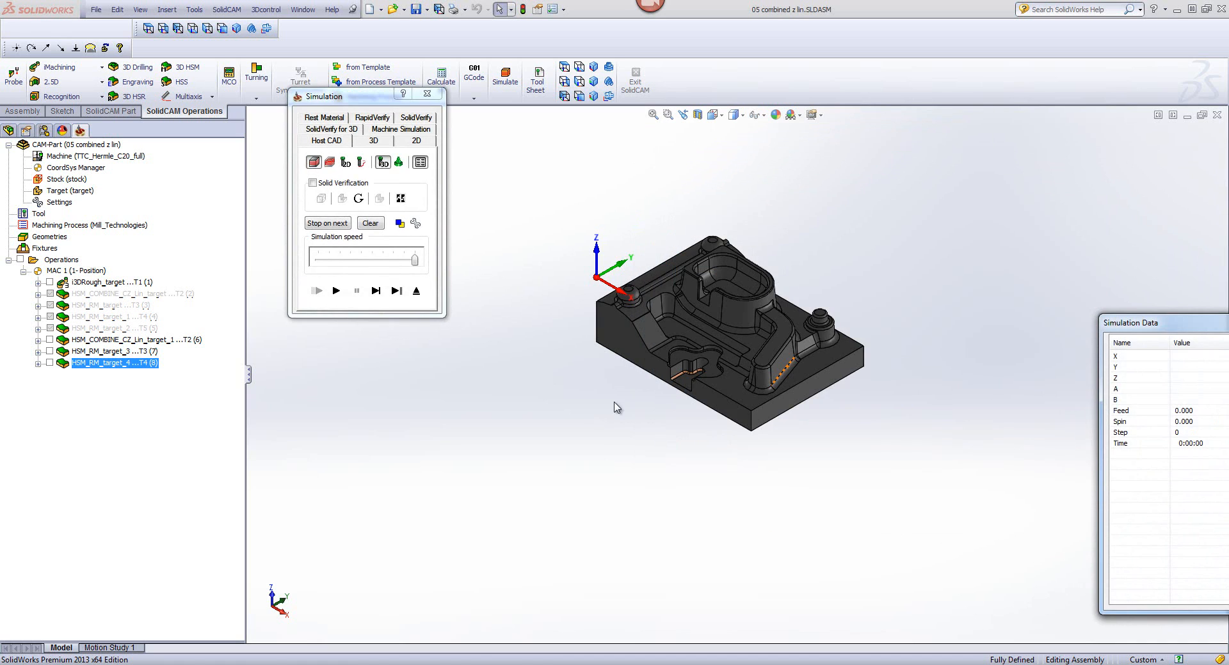
click(336, 290)
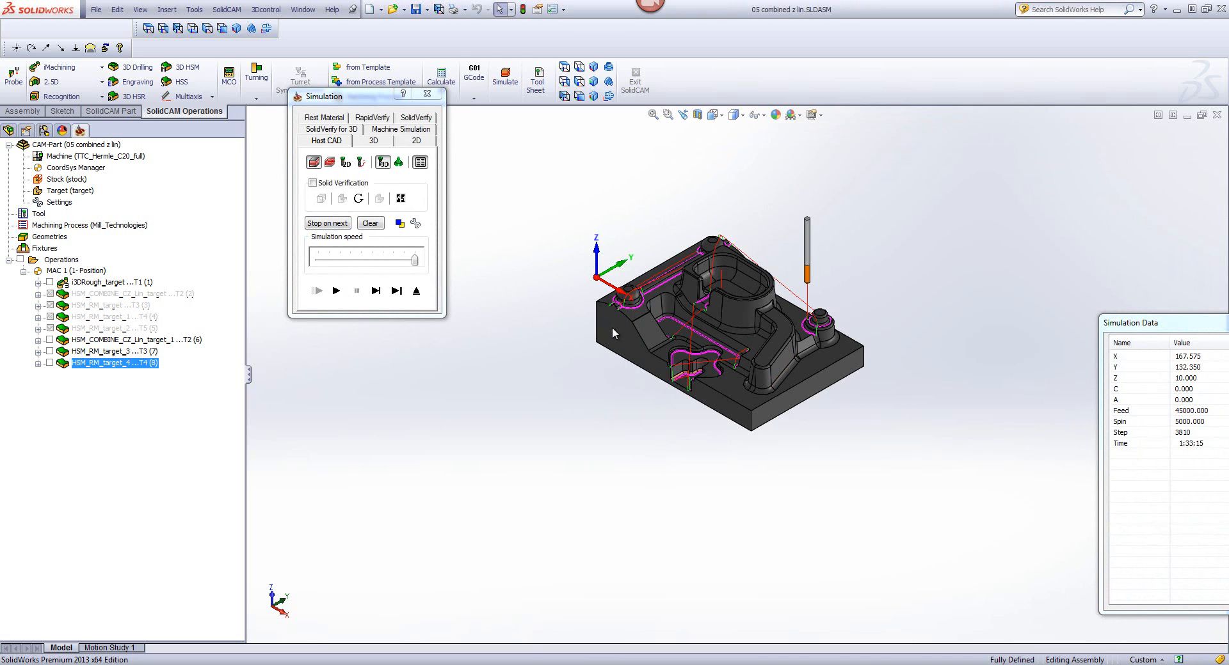
scroll(612, 328, down, 3)
scroll(915, 389, down, 4)
scroll(834, 407, up, 4)
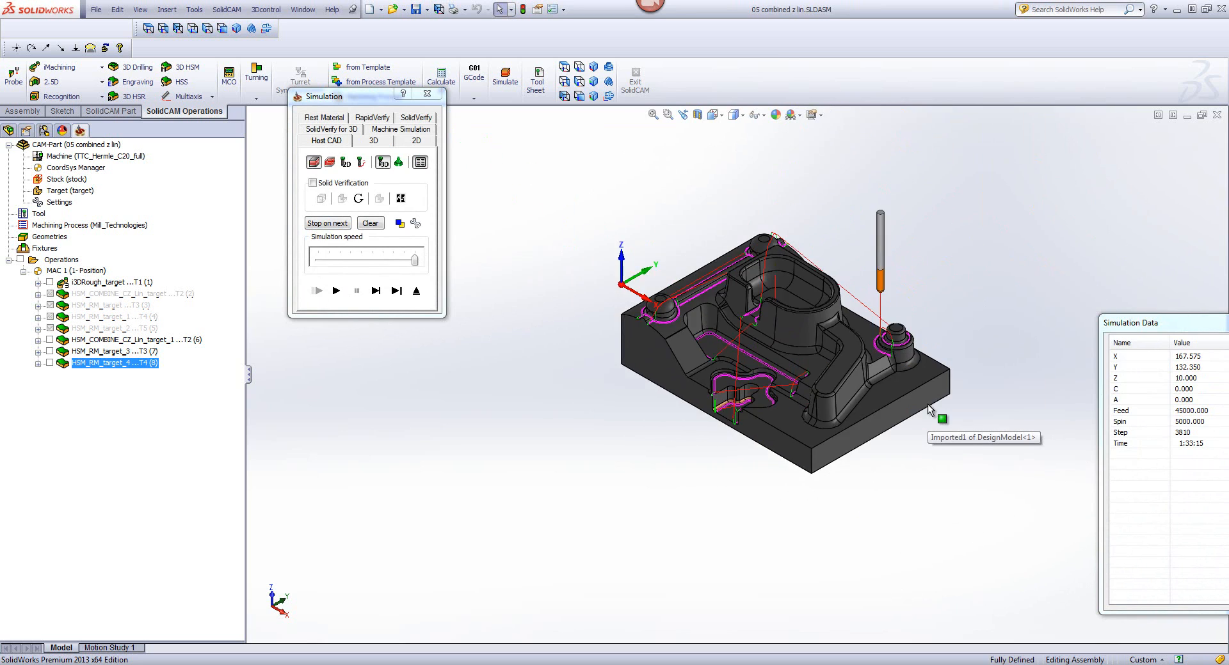
scroll(834, 407, down, 3)
scroll(800, 388, down, 3)
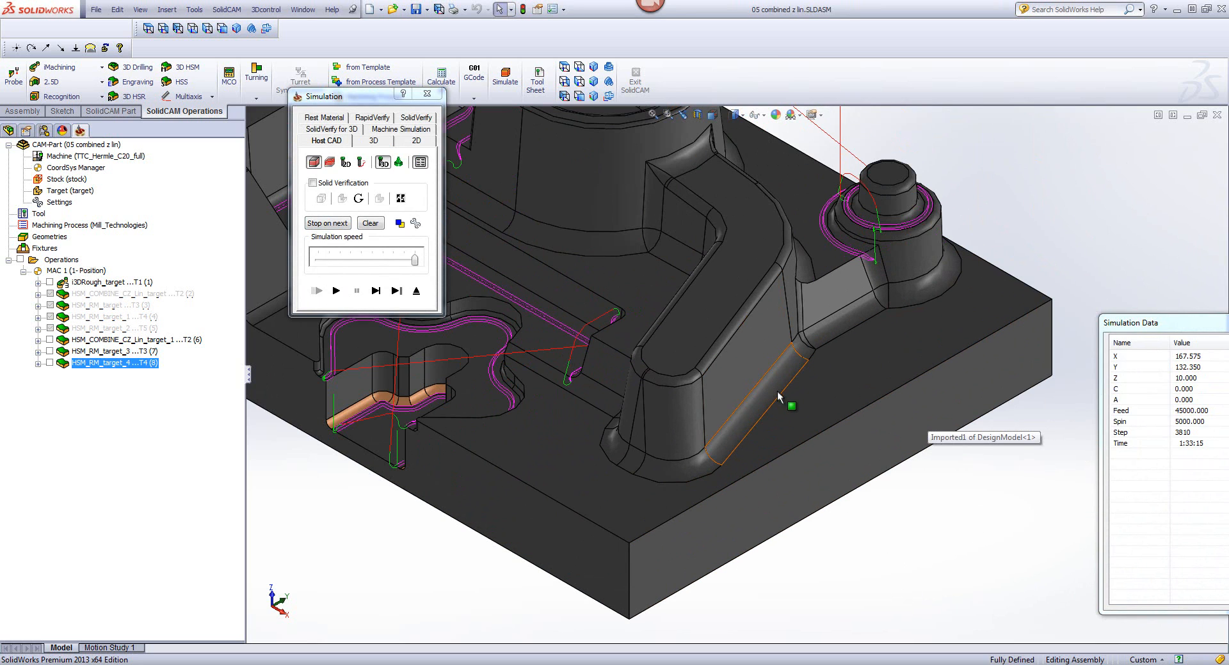
scroll(733, 384, up, 3)
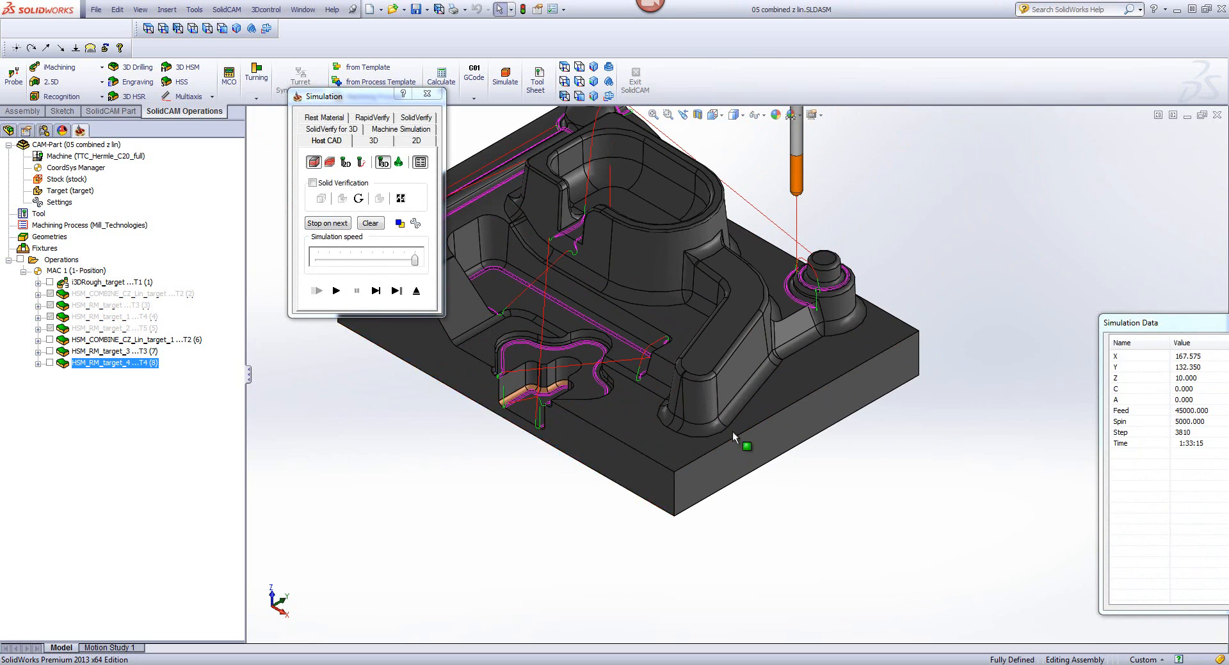
middle_drag(1036, 287, 524, 378)
scroll(524, 378, down, 5)
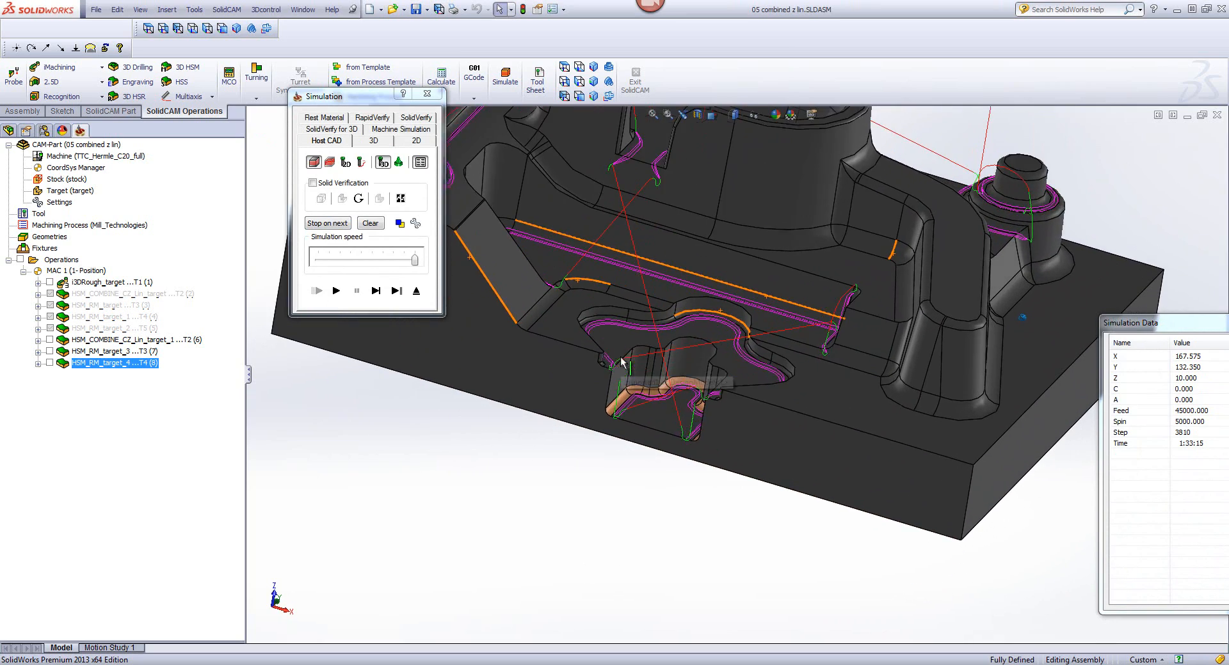
scroll(668, 331, down, 2)
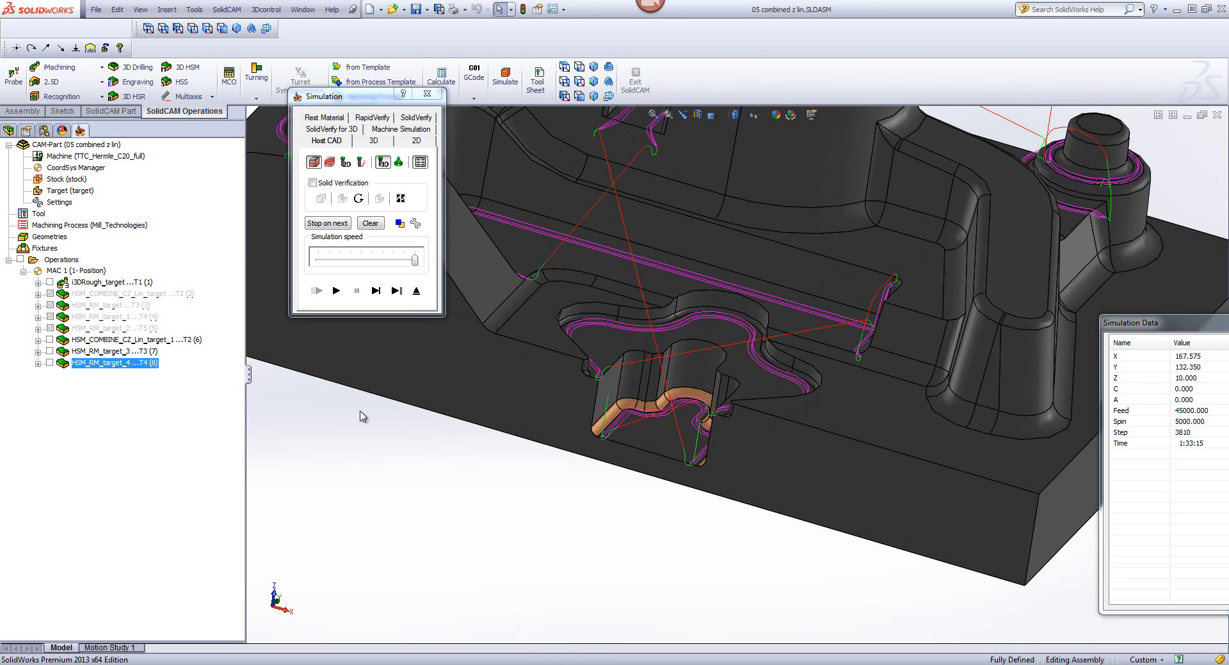
click(416, 292)
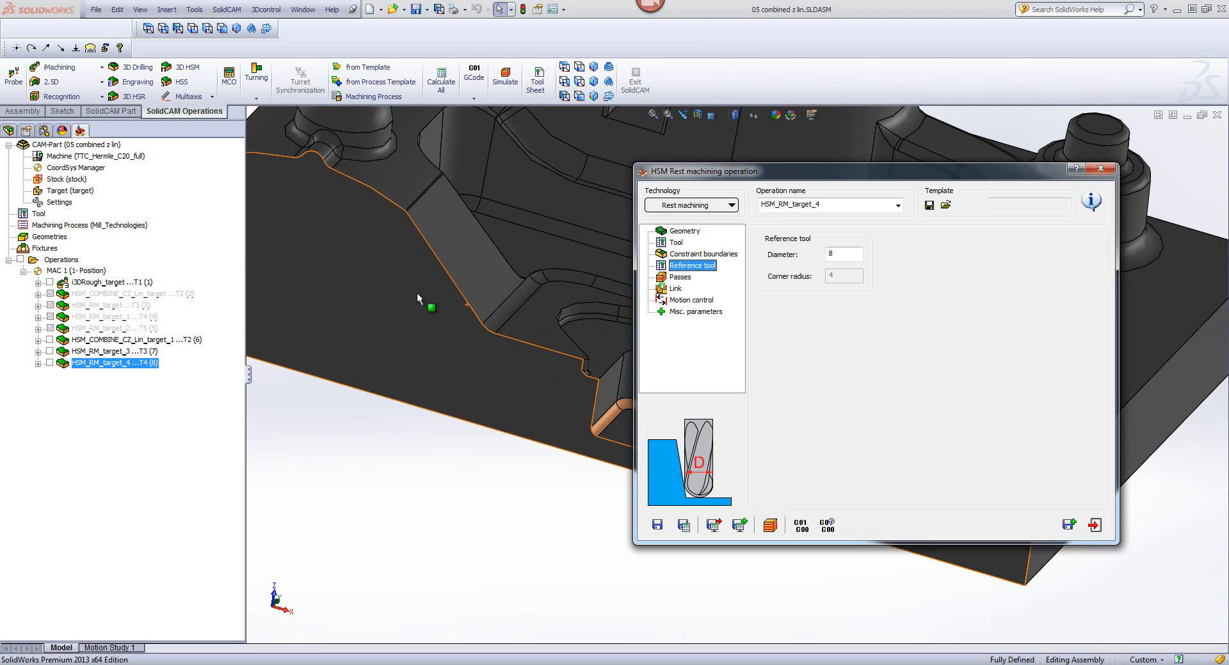
Step: Save and copy the 6 mm rest machining operation, and assign tool 5, the 3 mm ball nose mill, to the copy
click(1069, 525)
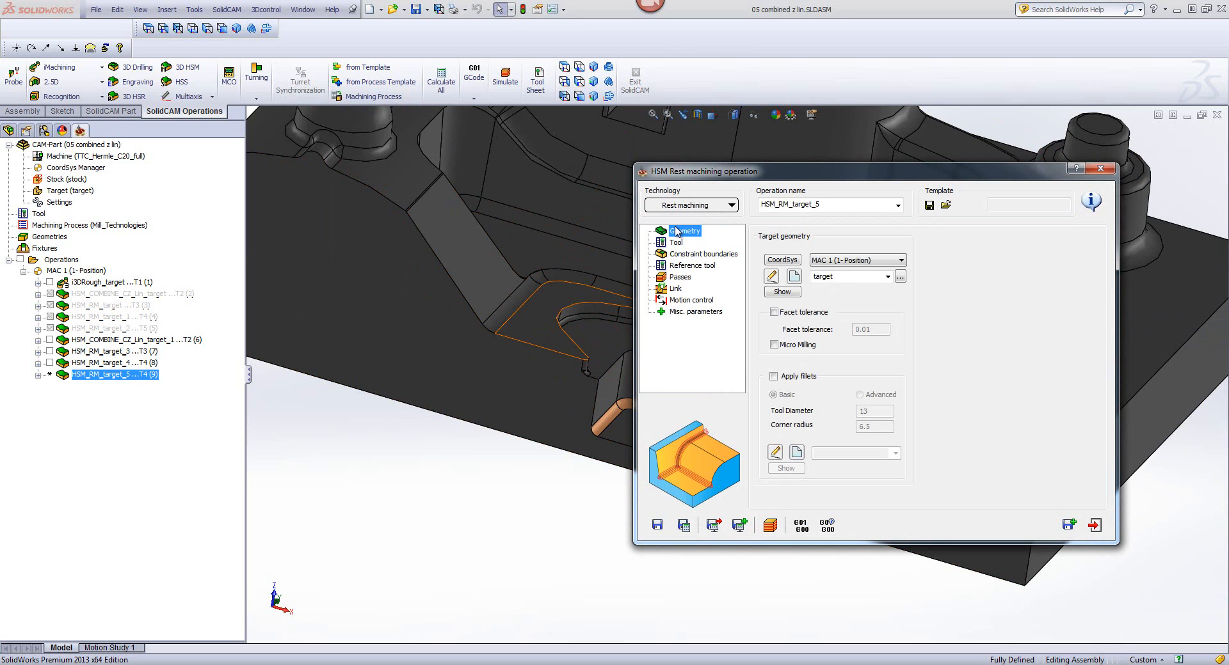
click(676, 242)
click(841, 409)
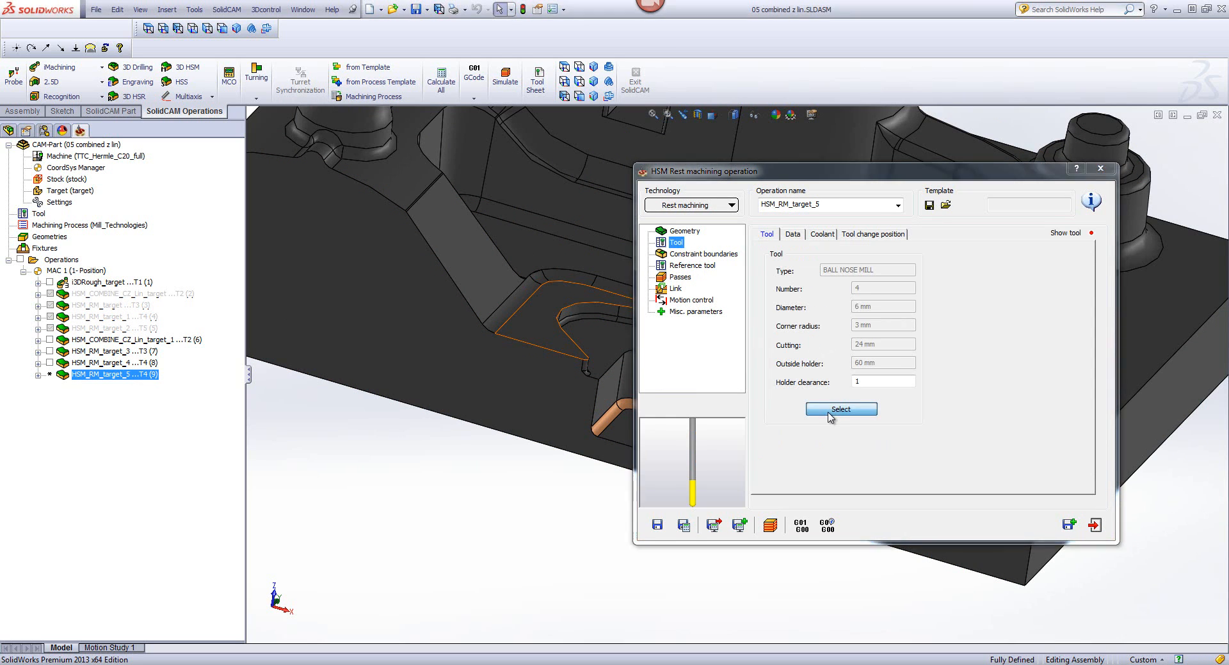
click(334, 251)
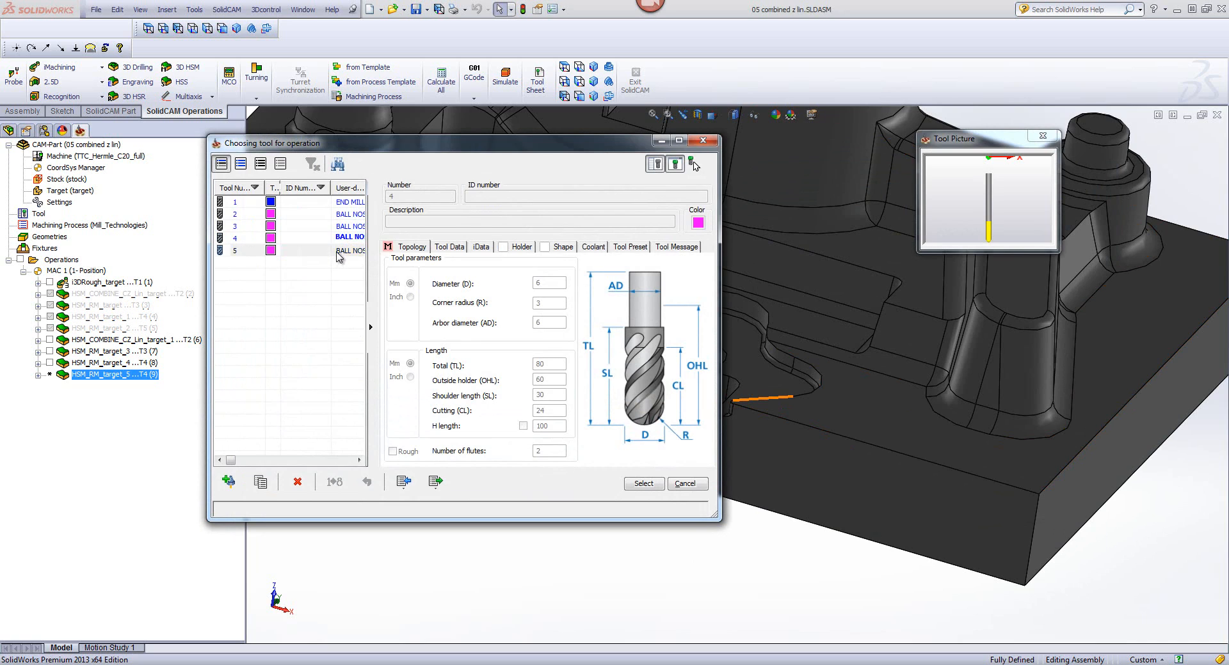
click(642, 484)
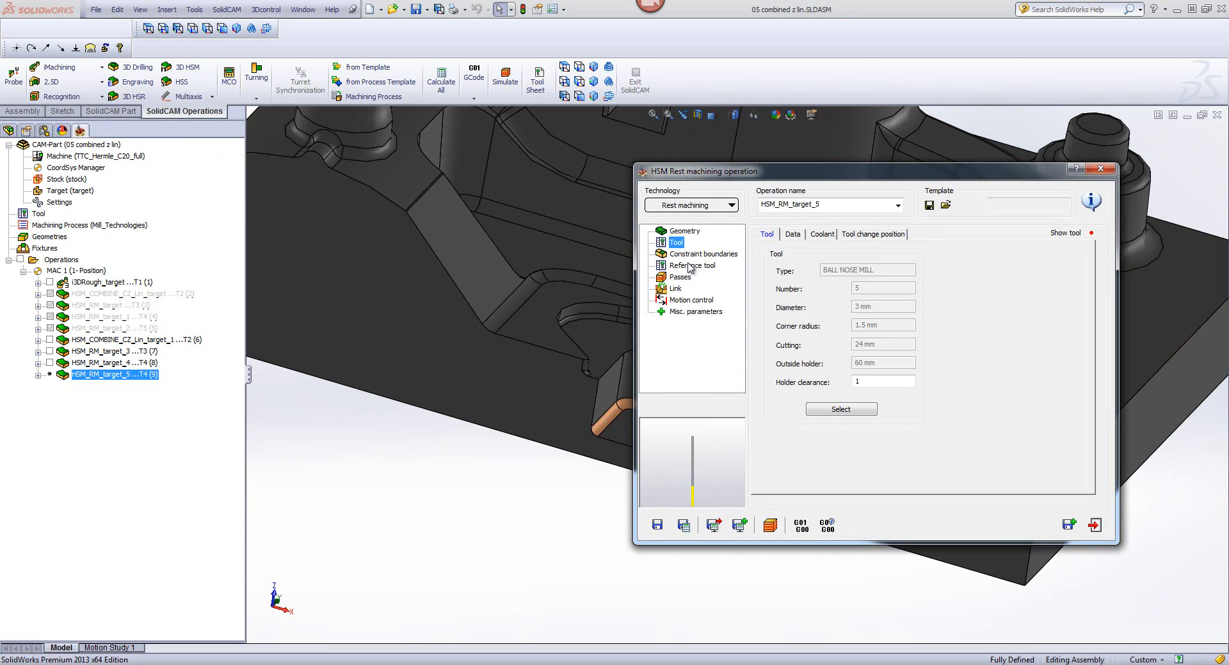
Step: Save and calculate the 3 mm rest machining operation with a reference tool diameter of 6 and a step down and step over of 0.5
click(692, 265)
drag(849, 256, 771, 261)
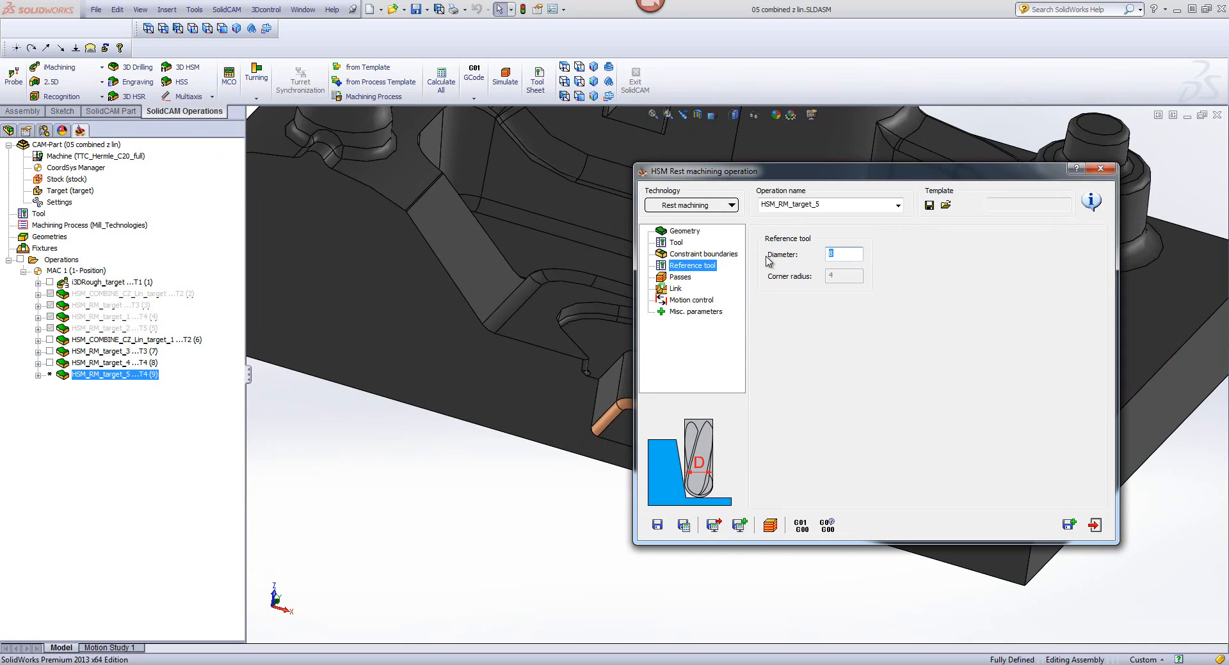
click(679, 279)
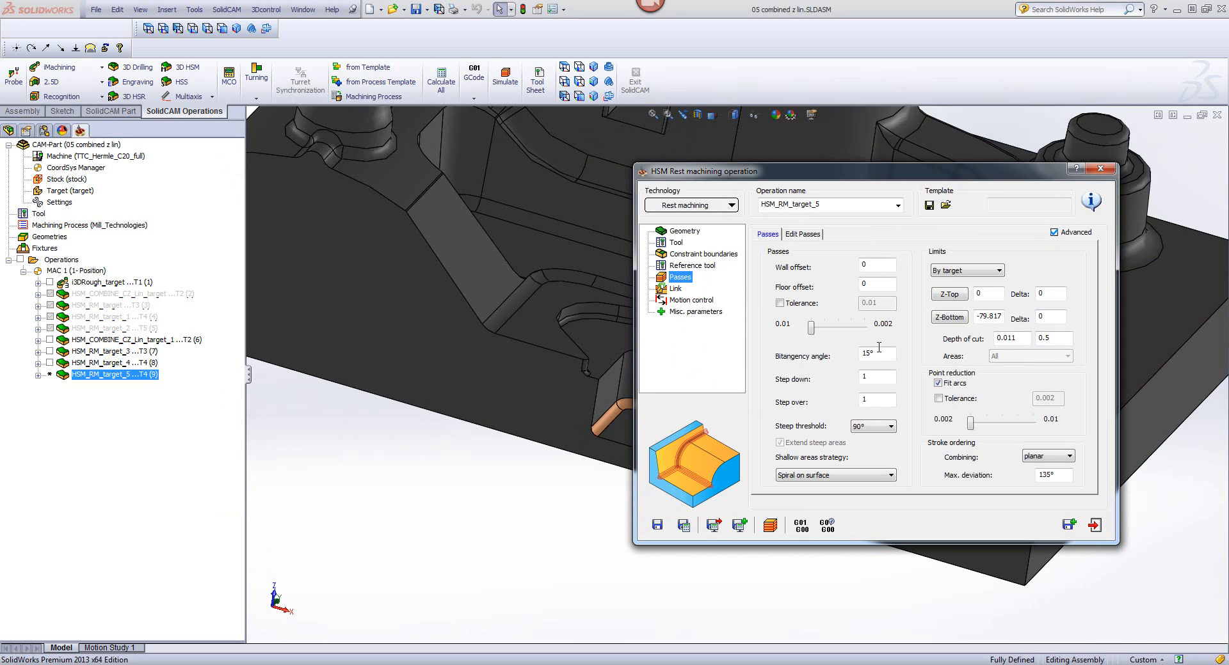
drag(876, 377, 829, 374)
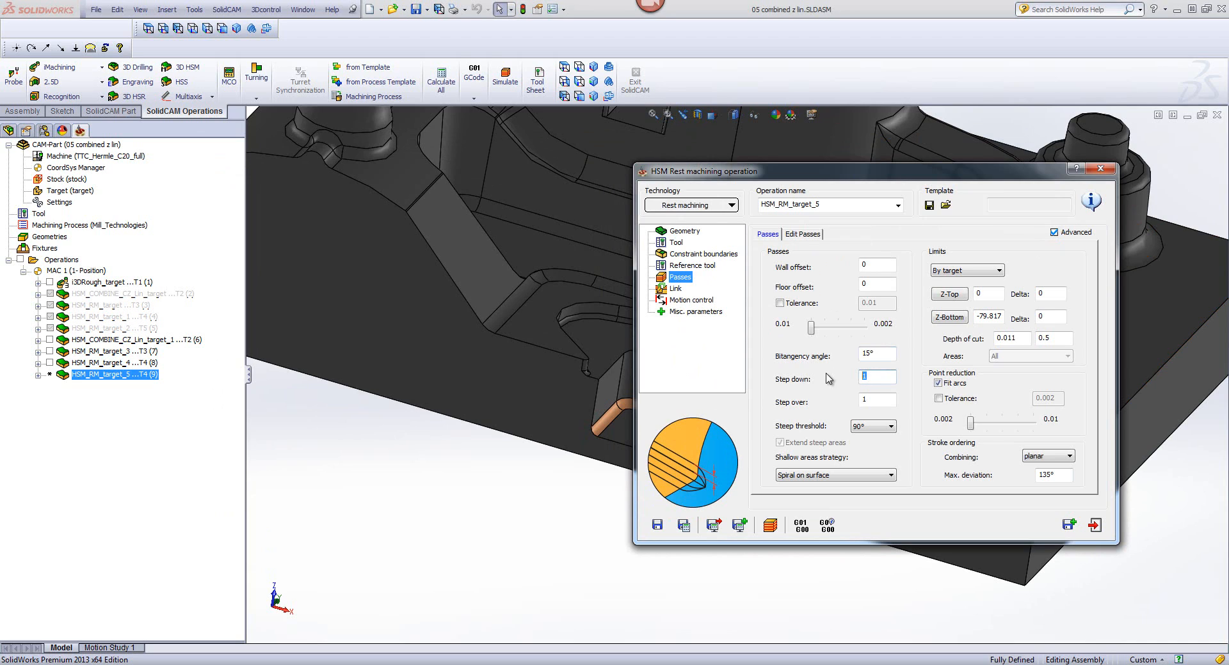
text(.5)
click(875, 399)
click(683, 524)
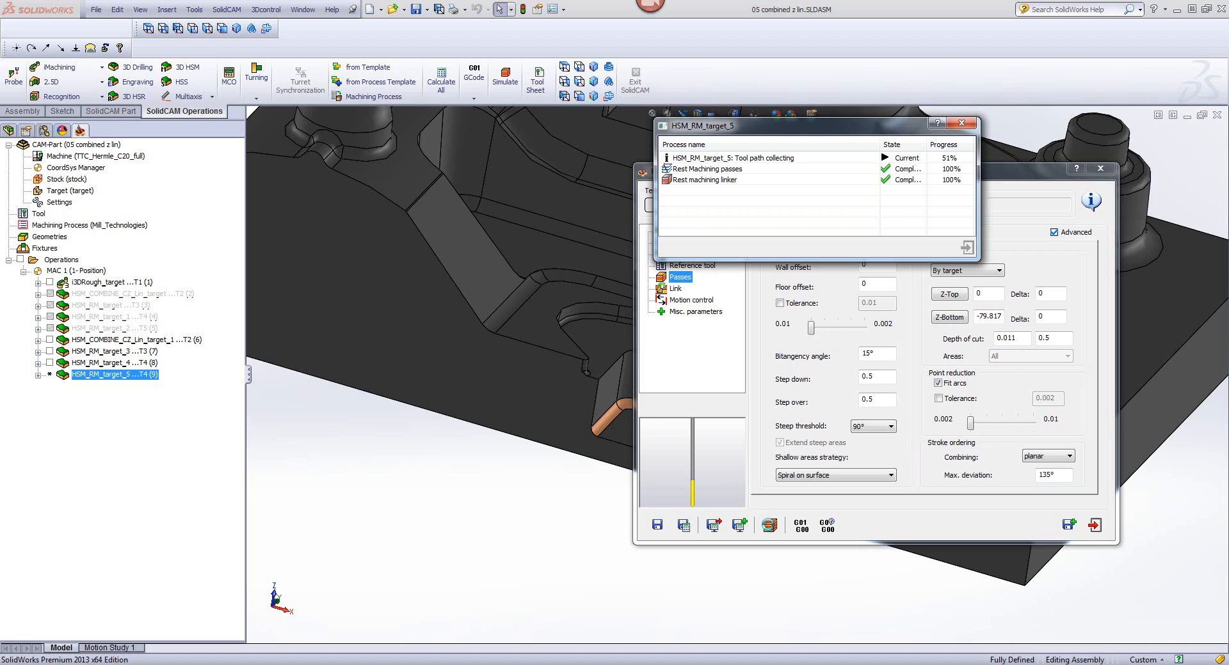
Step: Simulate the 3 mm tool's rest machining toolpath, inspect it from several angles, and close the operation
click(770, 526)
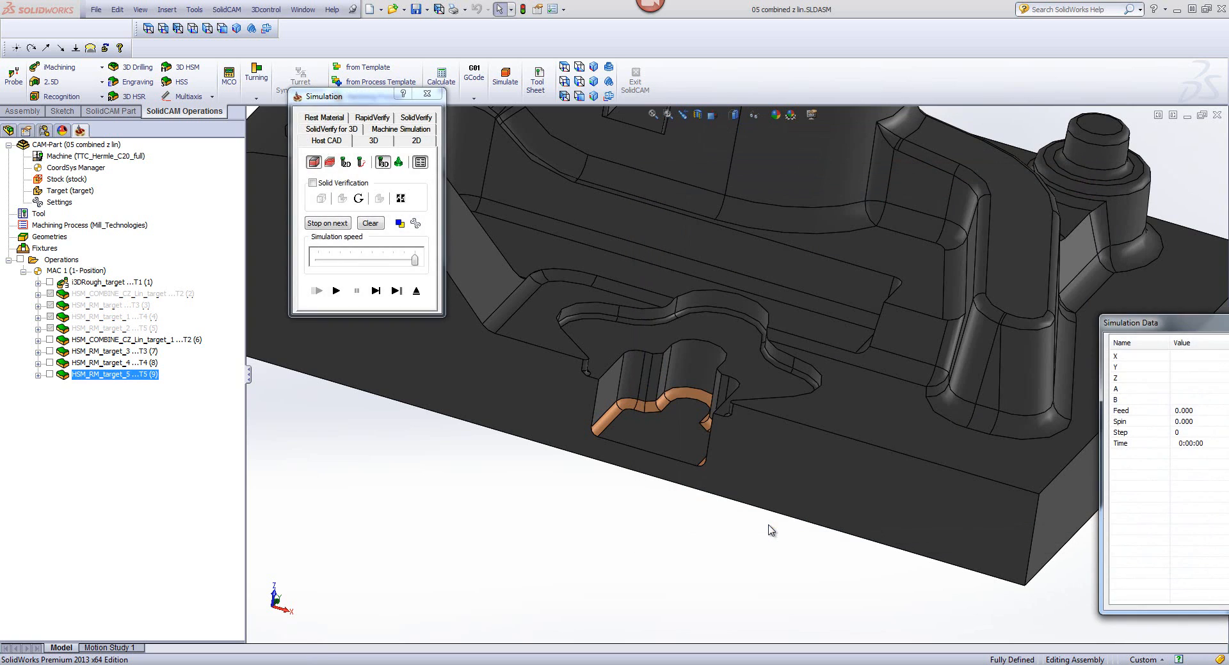
click(442, 442)
middle_drag(374, 500, 599, 276)
middle_drag(942, 252, 976, 161)
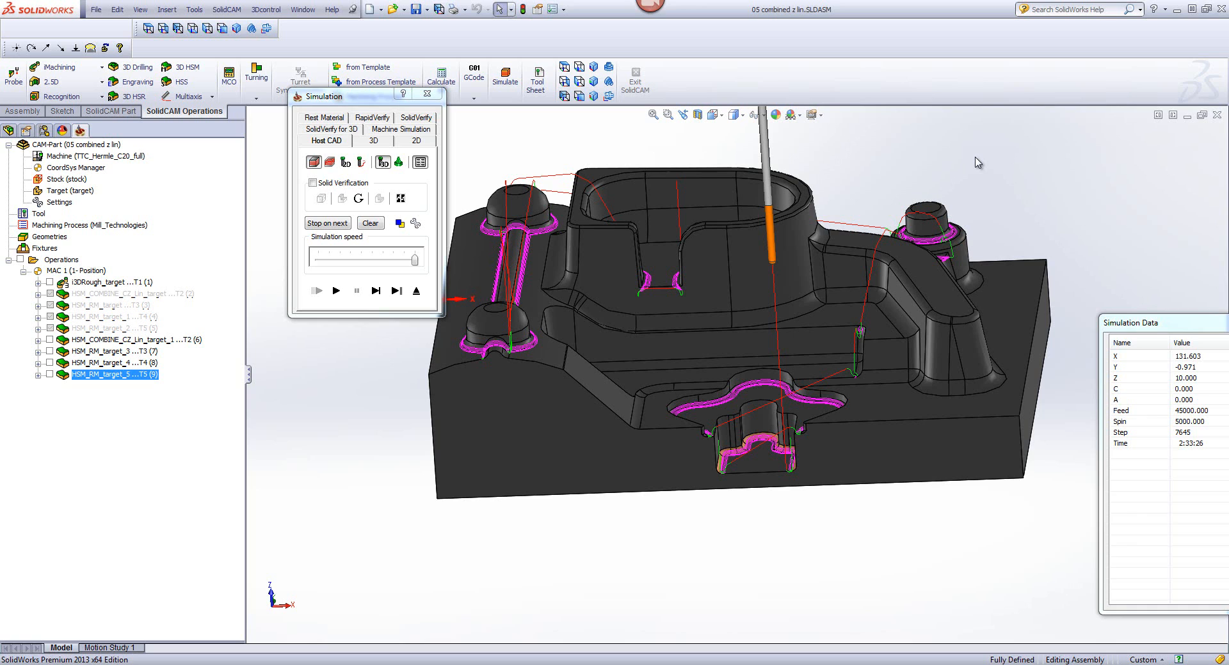
click(416, 291)
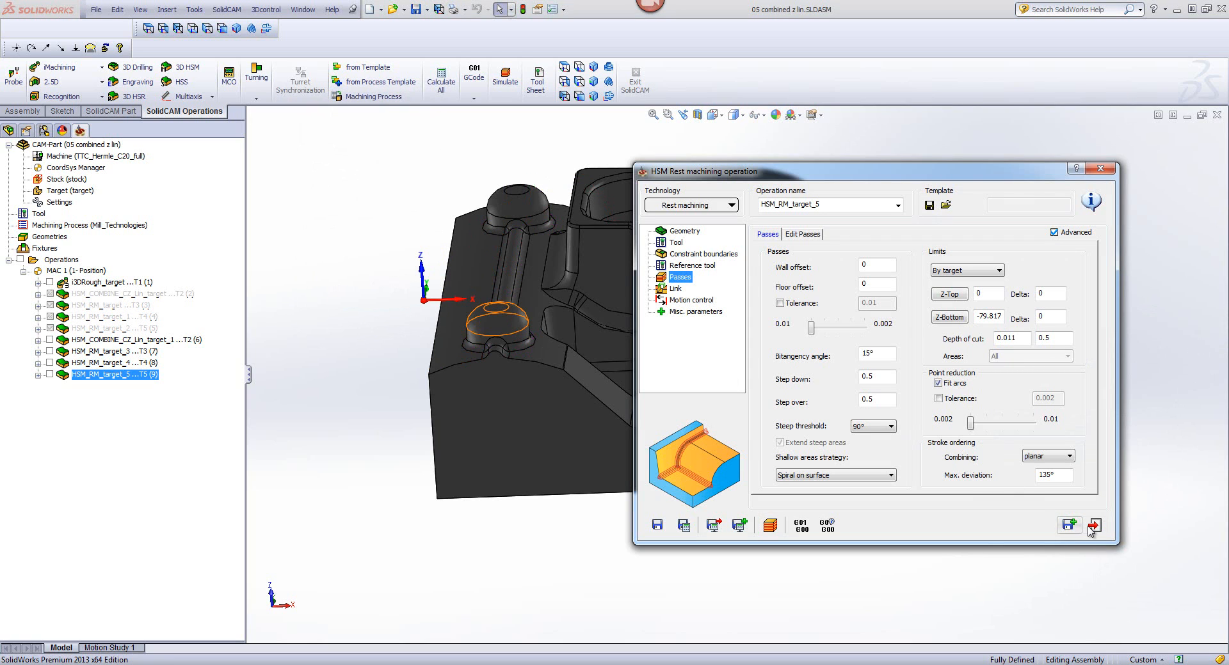
click(1095, 526)
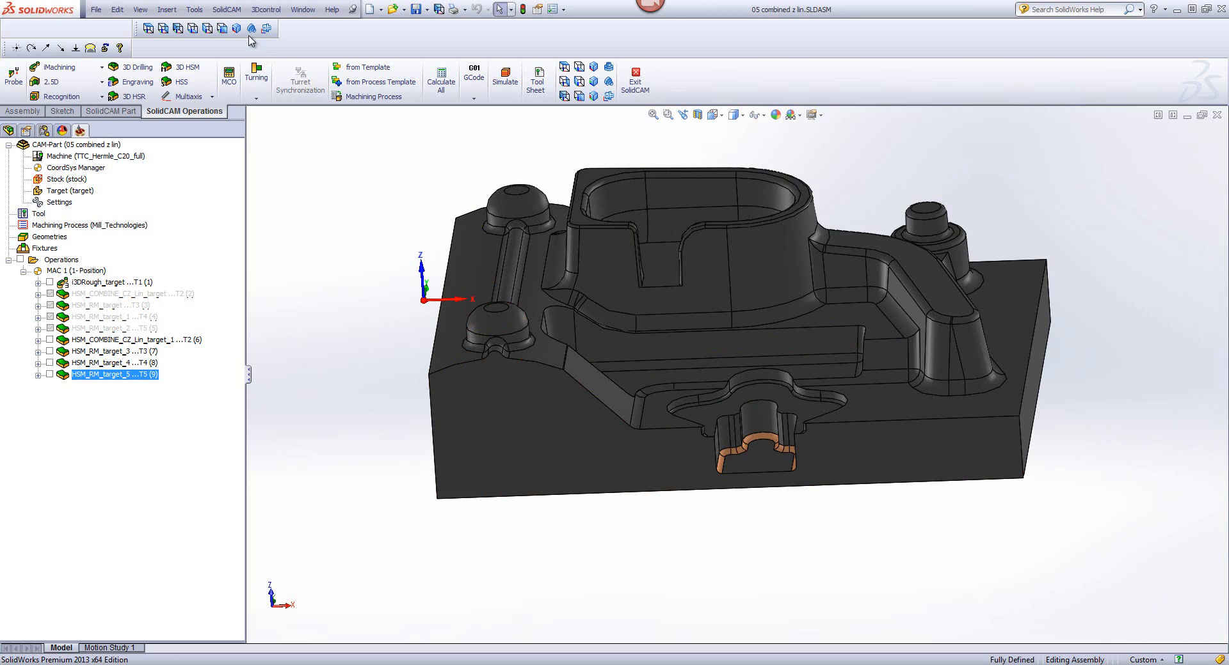
Step: Open the recent CAM-Part "03 drill approach point rules.prz" from the Tips Tricks HSR-HSM folder
click(234, 12)
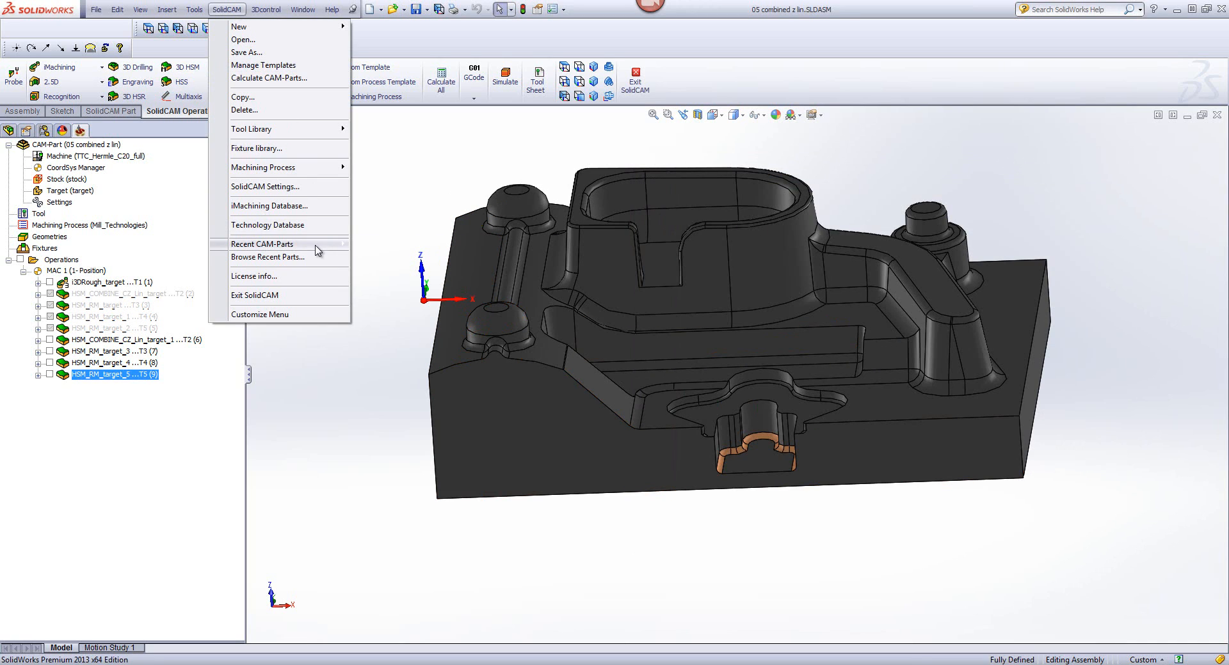
mouse_move(317, 251)
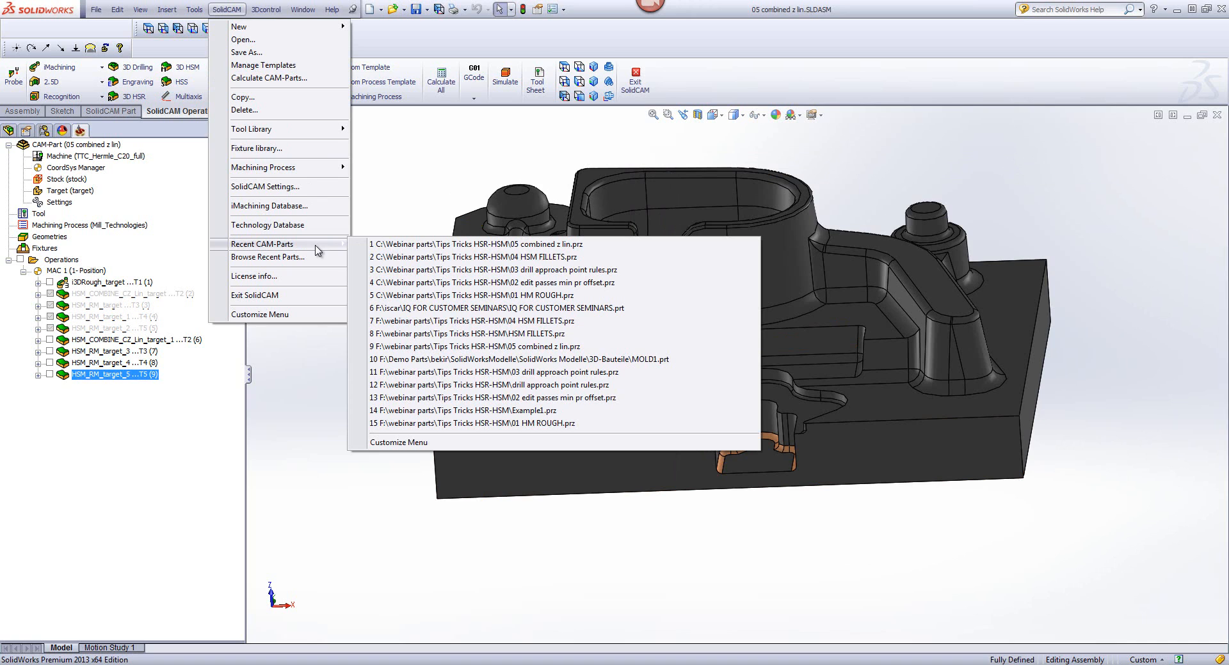
click(508, 271)
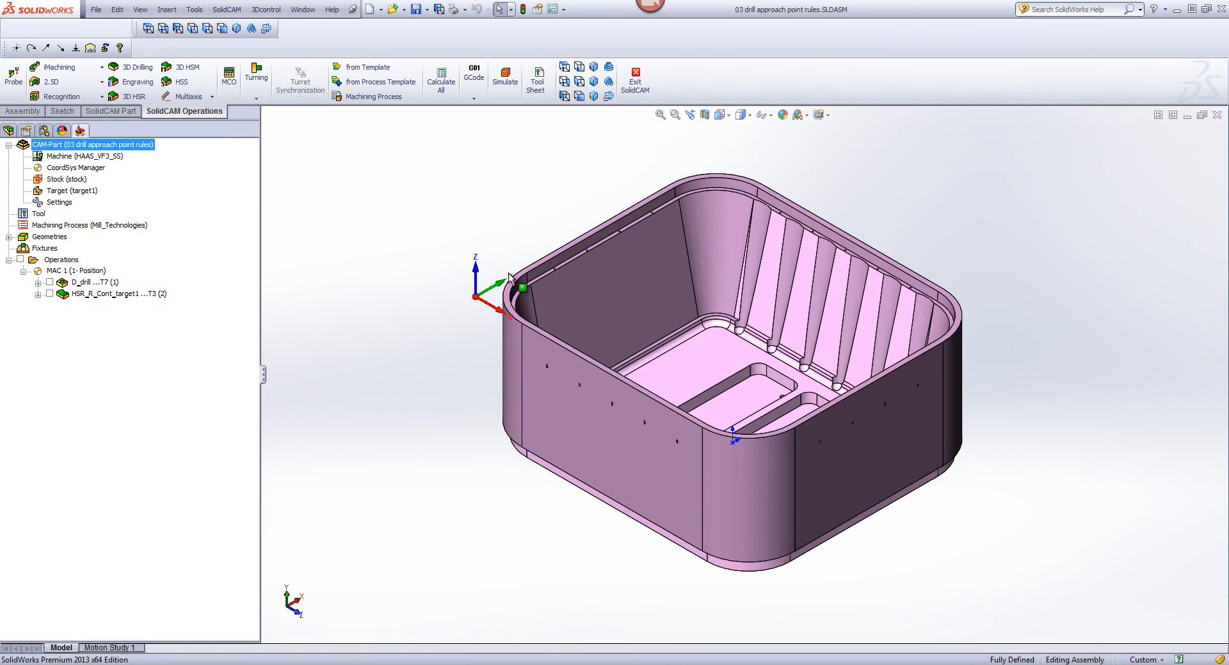
Step: Suppress the D_drill operation that uses tool 7
right_click(90, 275)
right_click(89, 281)
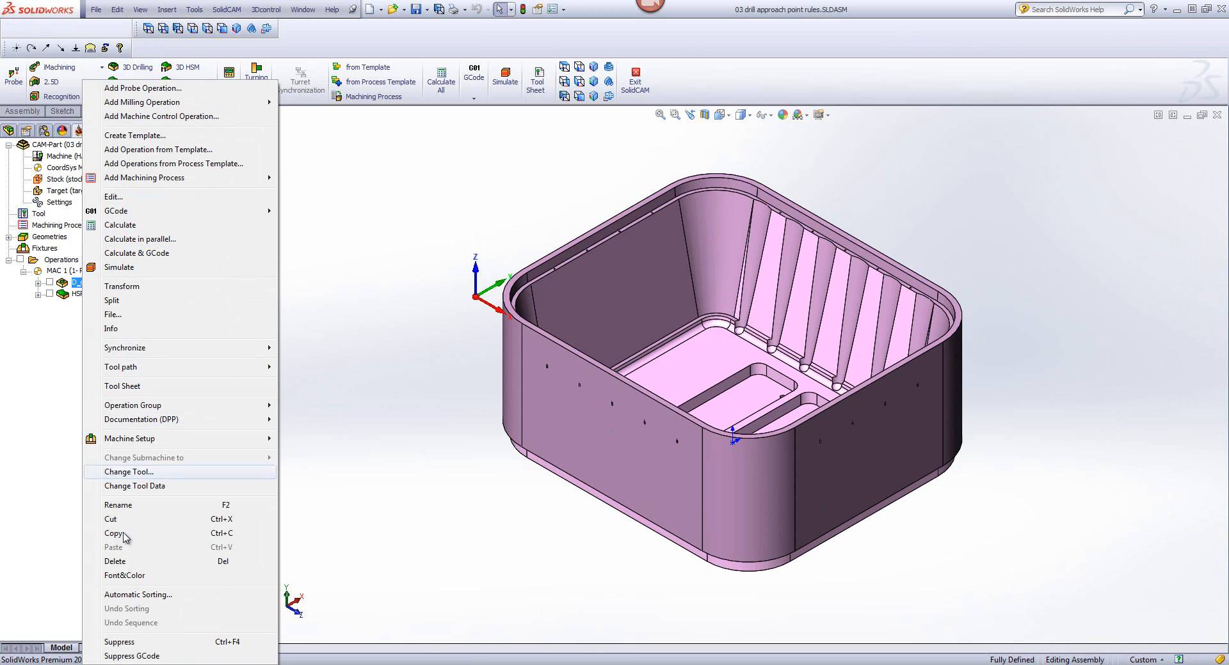
click(119, 642)
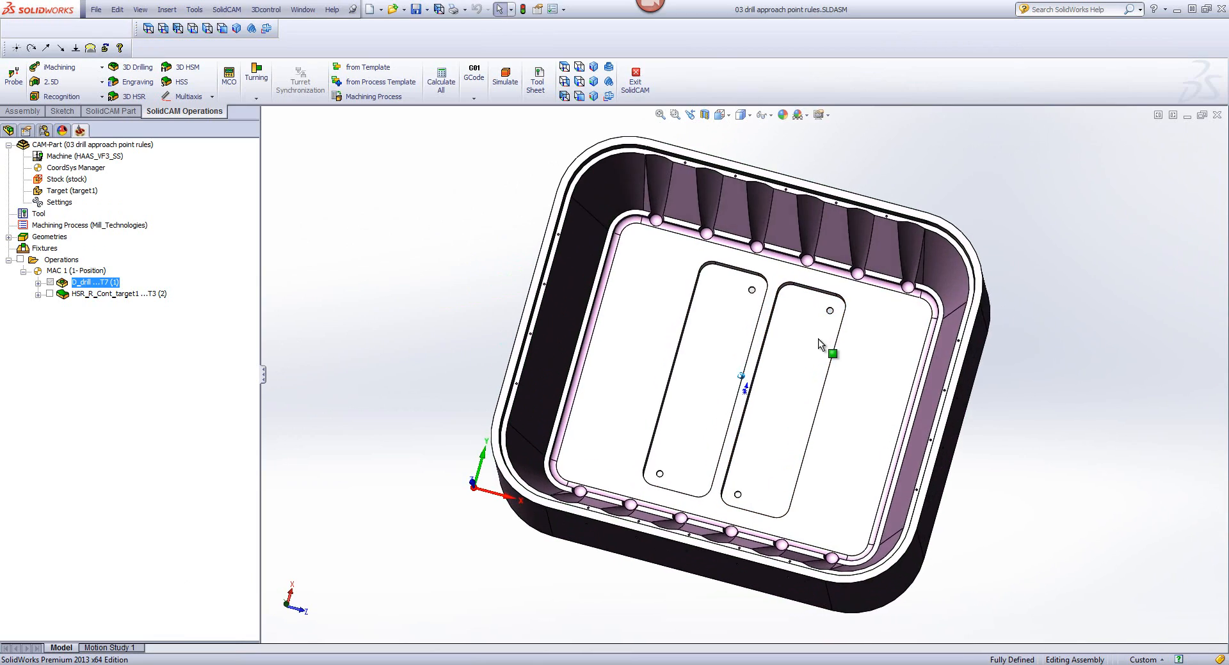
scroll(759, 387, down, 5)
scroll(759, 391, down, 3)
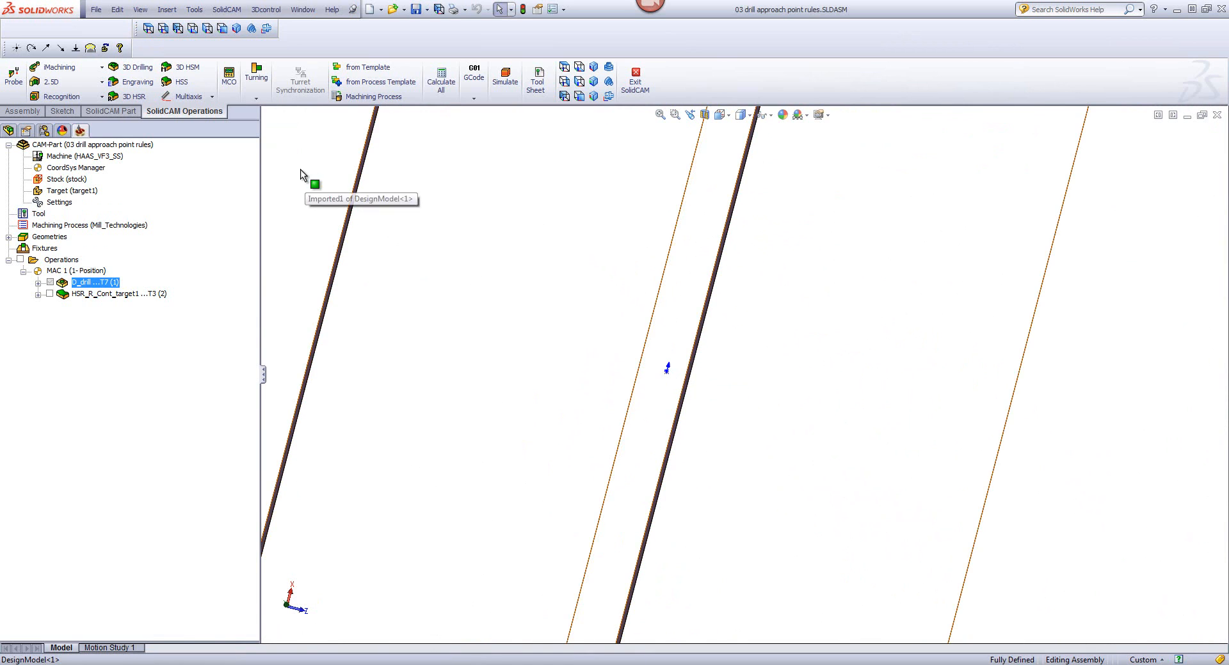
key(f)
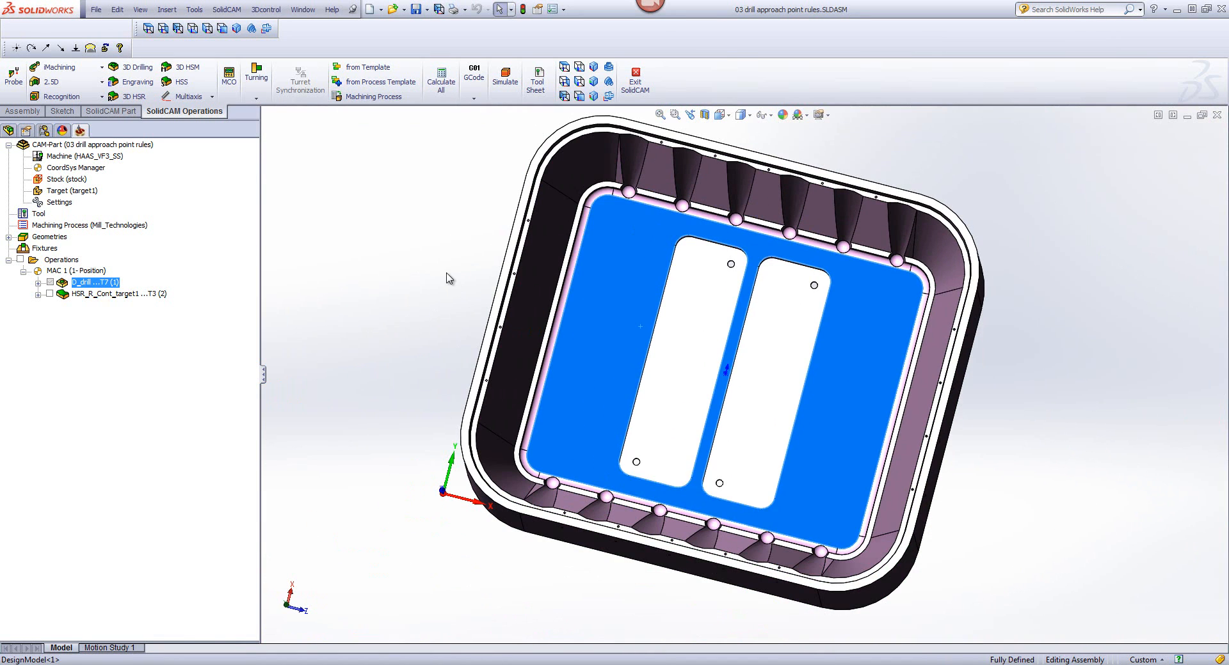
click(448, 277)
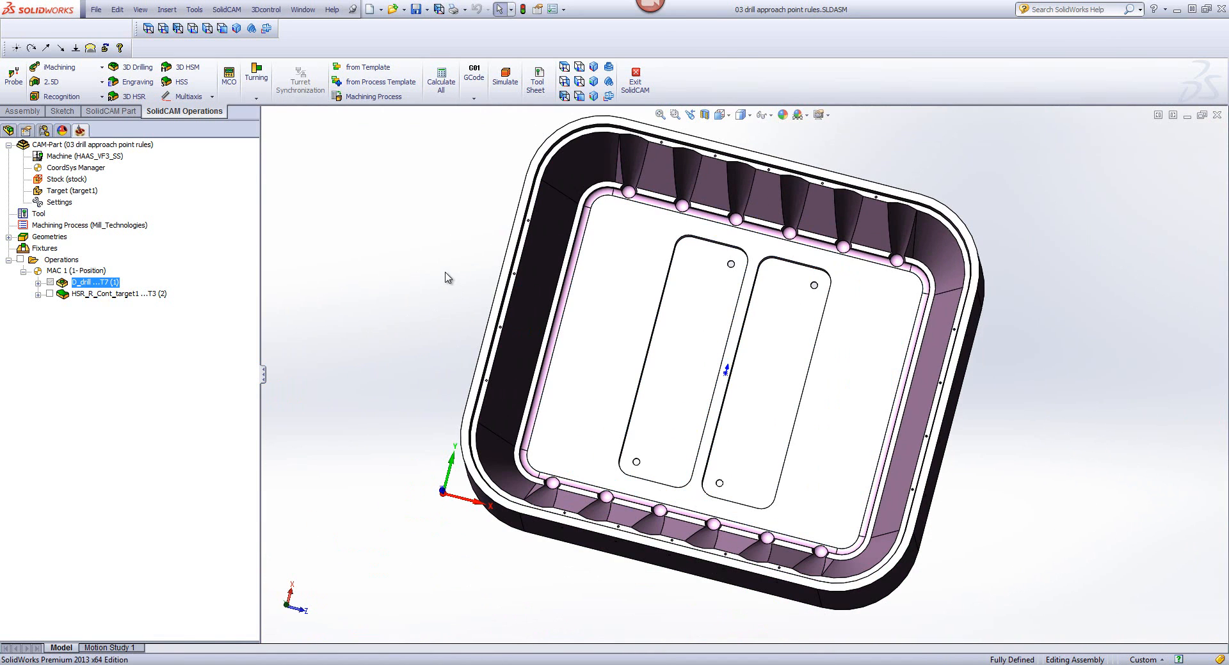
Step: Define a new ramping approach point between the two floor pockets for the HSR_R_Cont_target1 operation, and save and calculate it
double_click(116, 294)
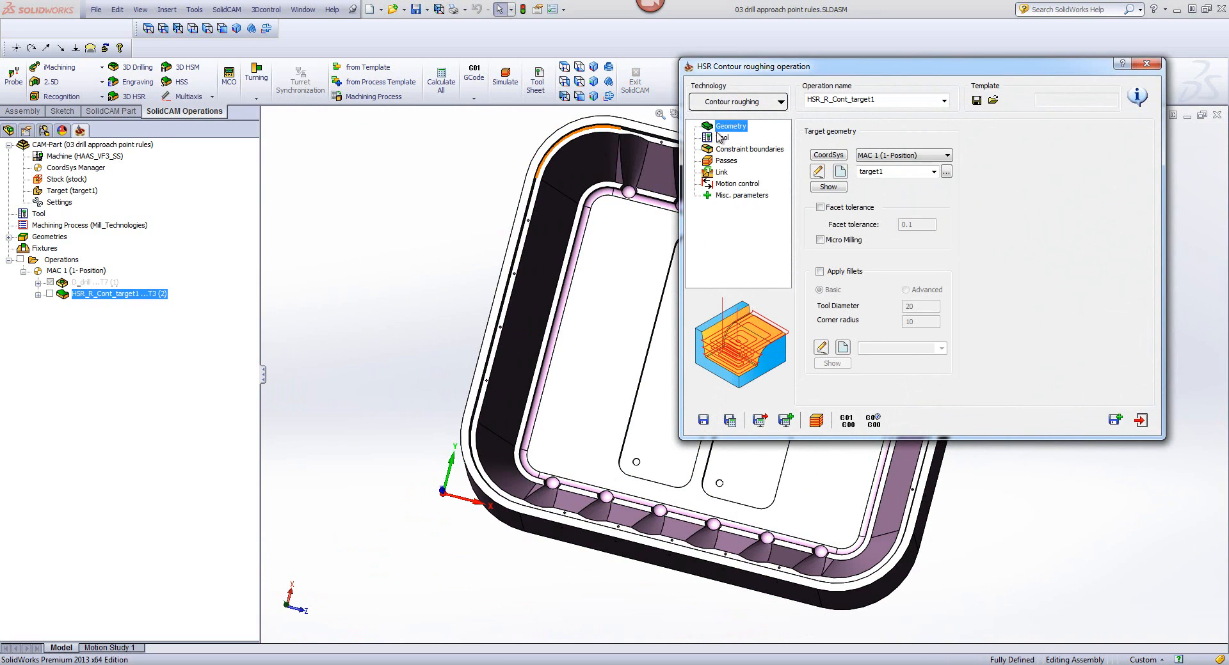
click(722, 173)
click(840, 130)
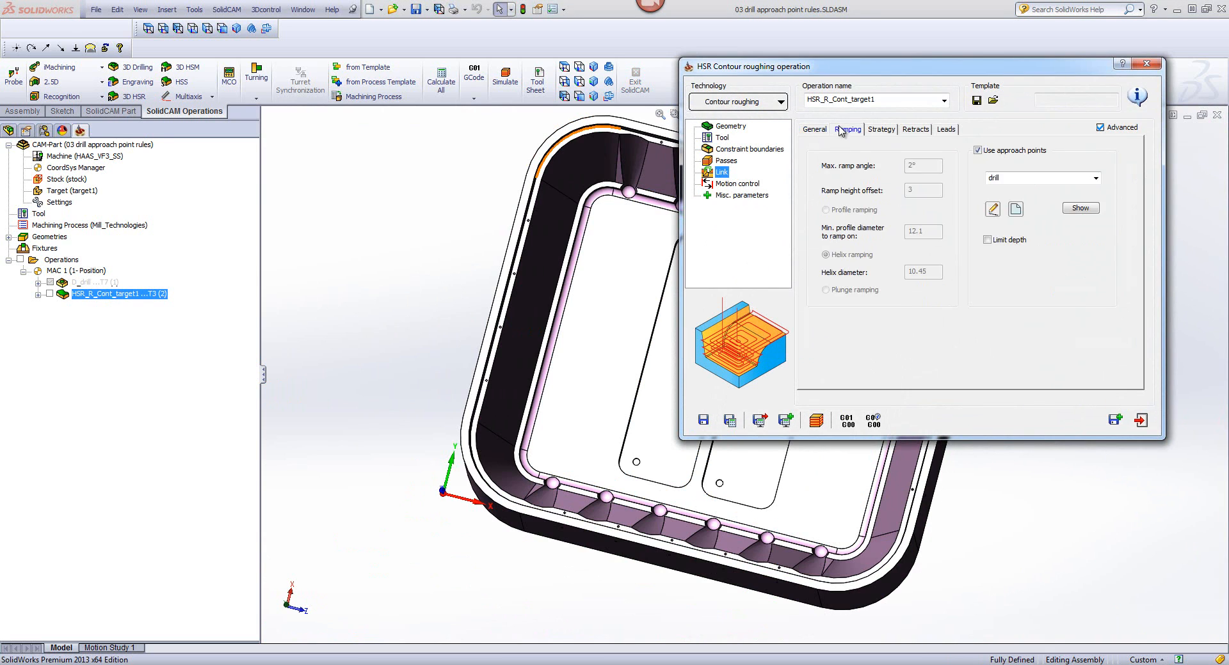
click(1015, 209)
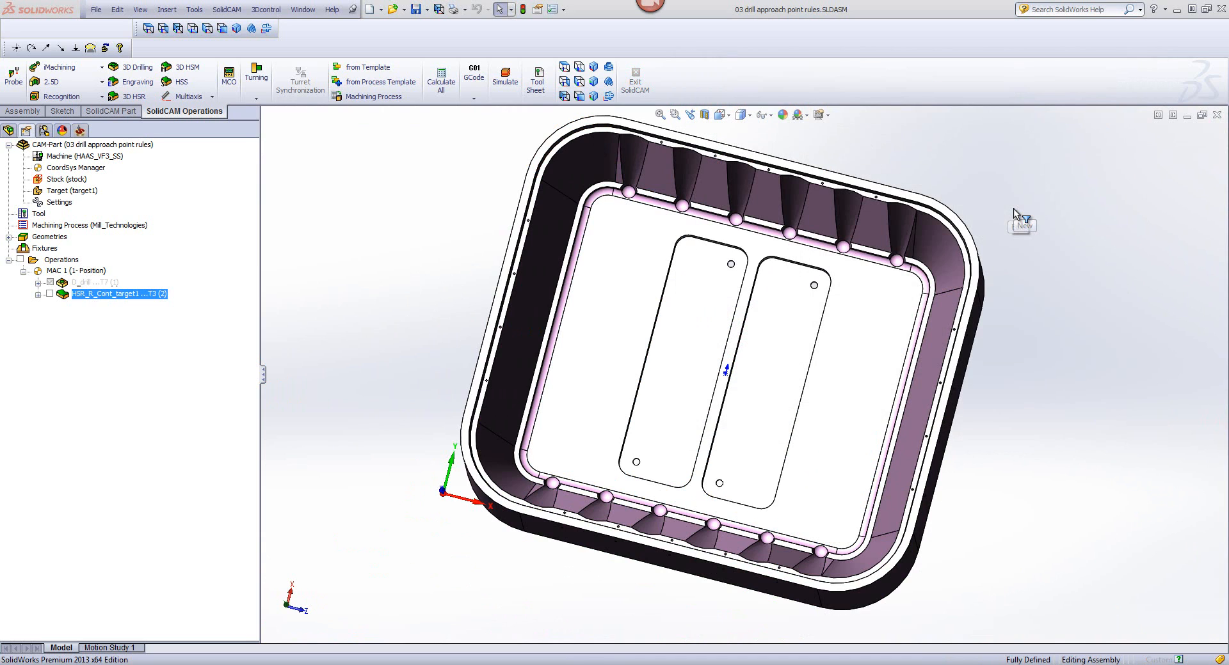
click(731, 374)
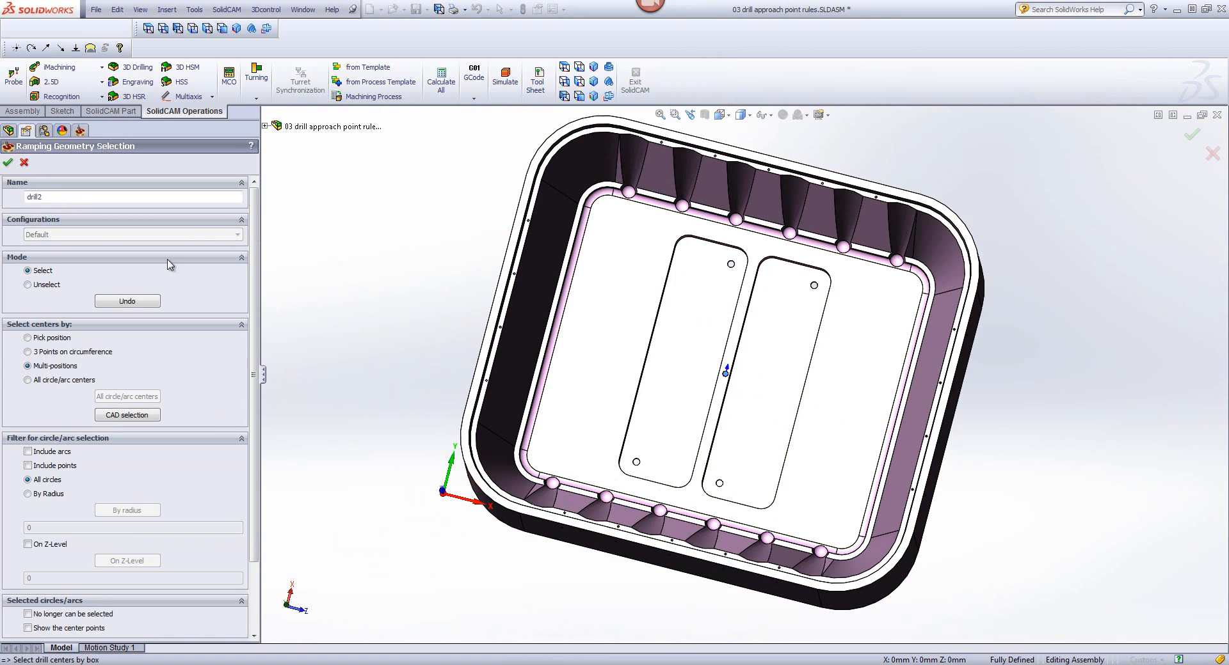
click(9, 164)
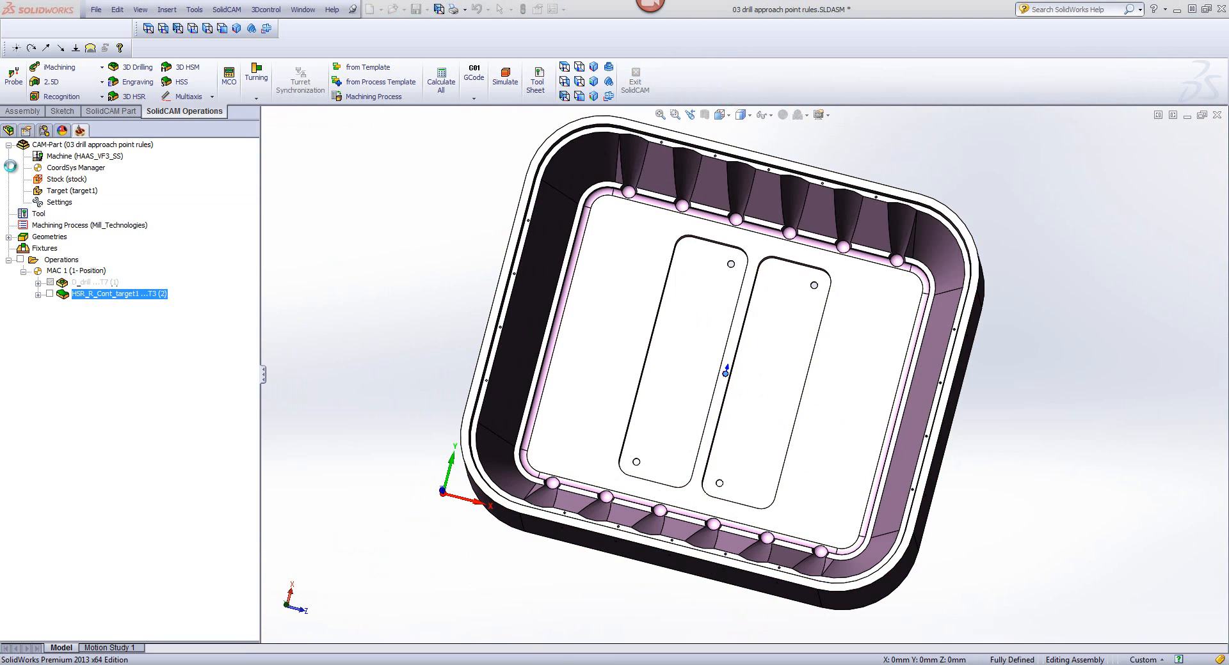
click(729, 420)
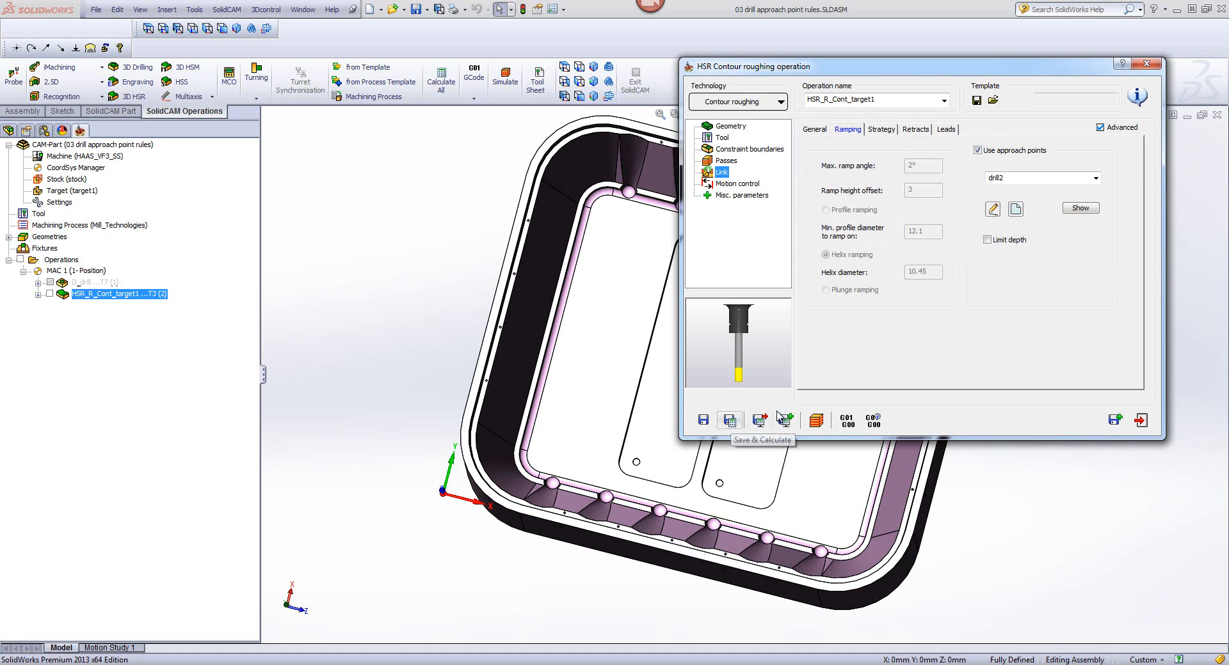
Step: Step through the contour roughing simulation from the plunge at the approach point, then exit the simulation and close the operation
click(816, 420)
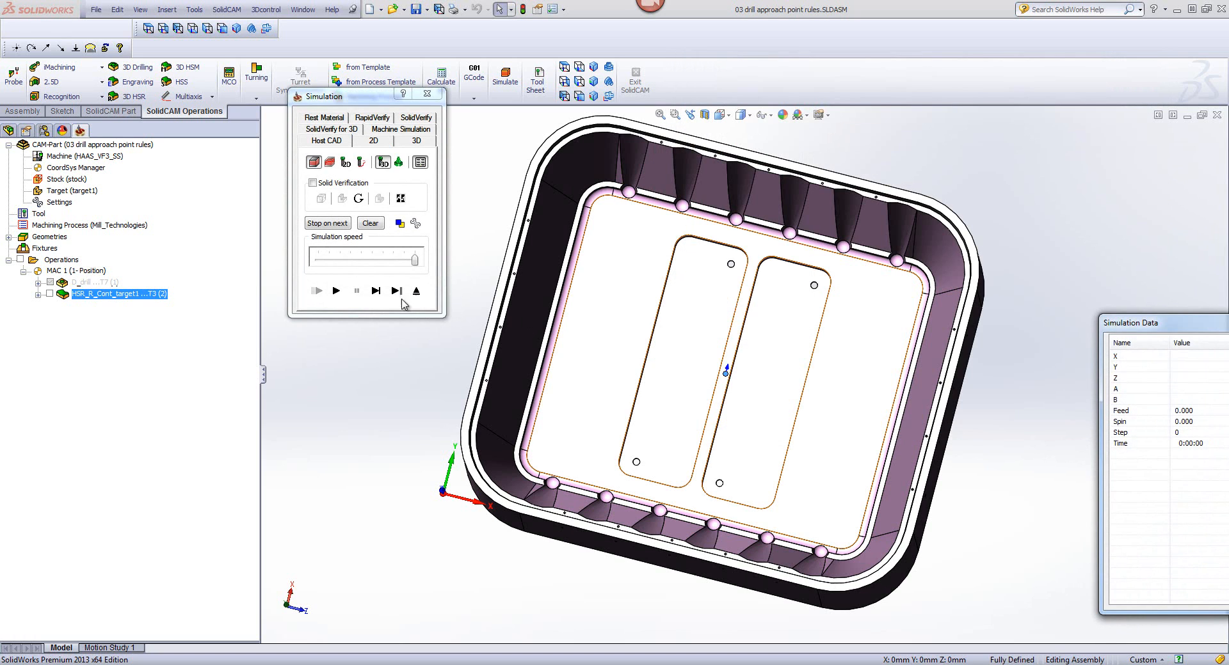
click(376, 293)
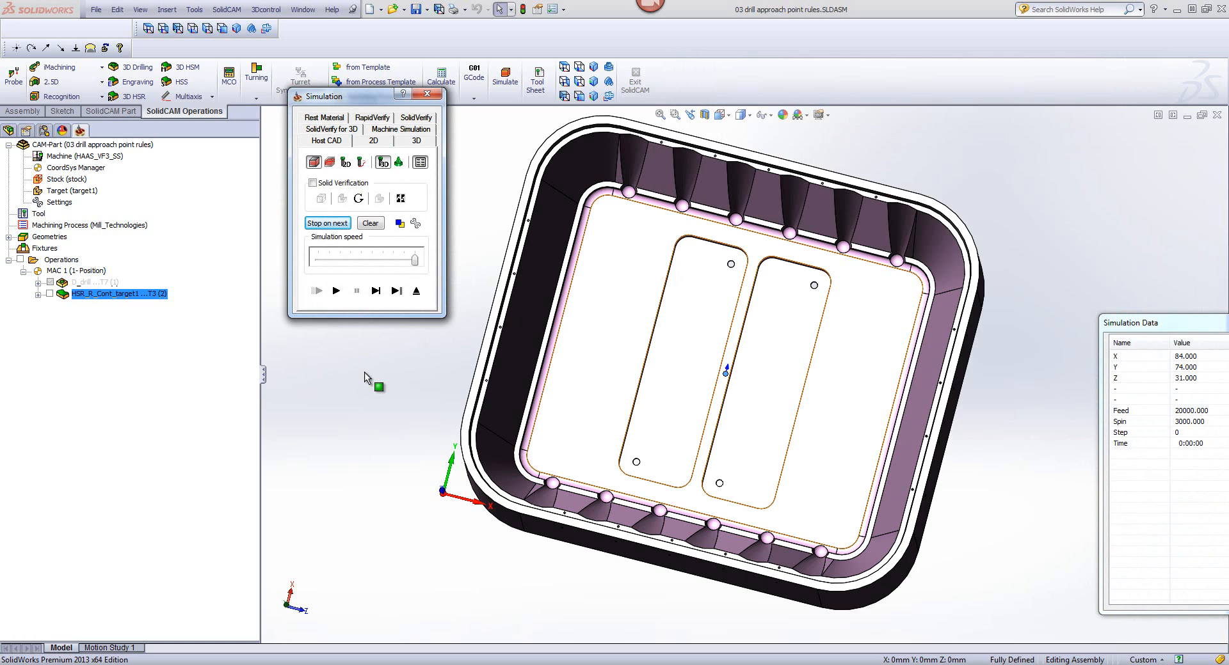
click(375, 292)
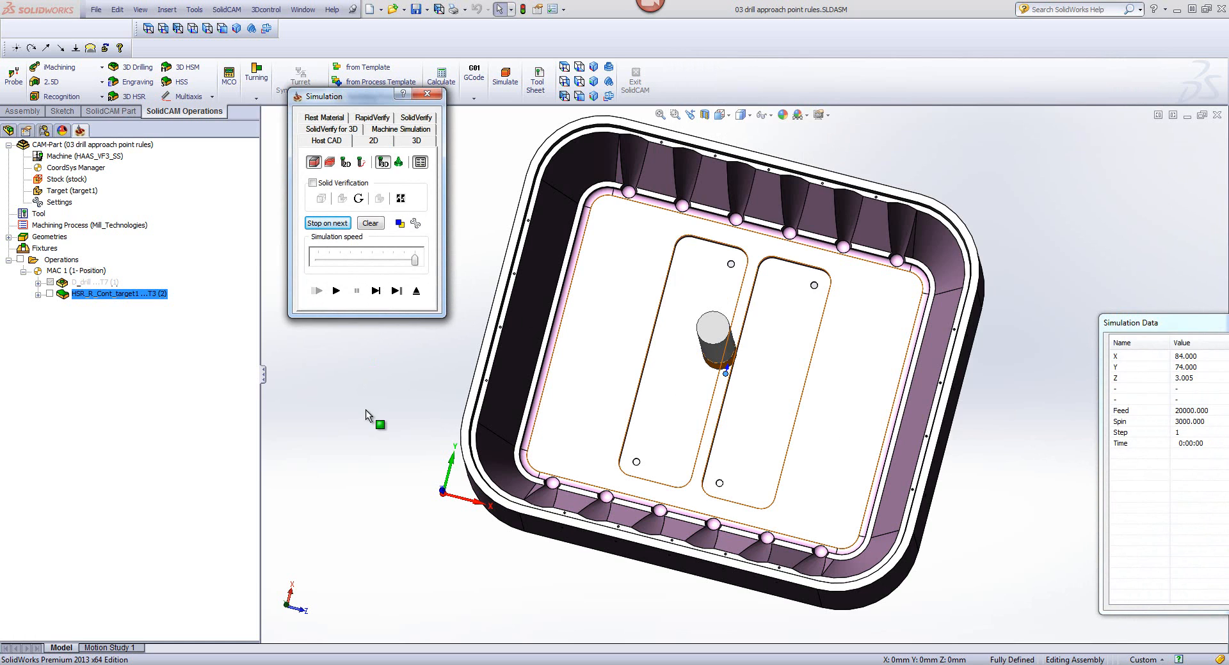
click(366, 410)
middle_drag(366, 410, 360, 392)
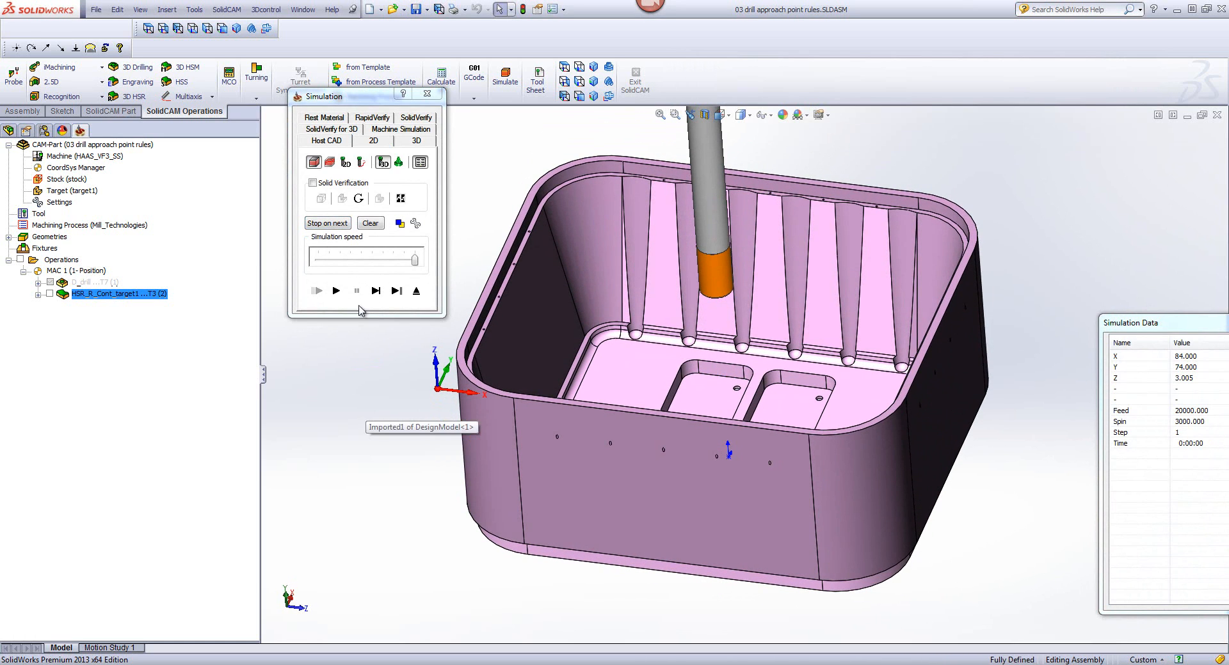
click(377, 292)
click(376, 292)
click(376, 292)
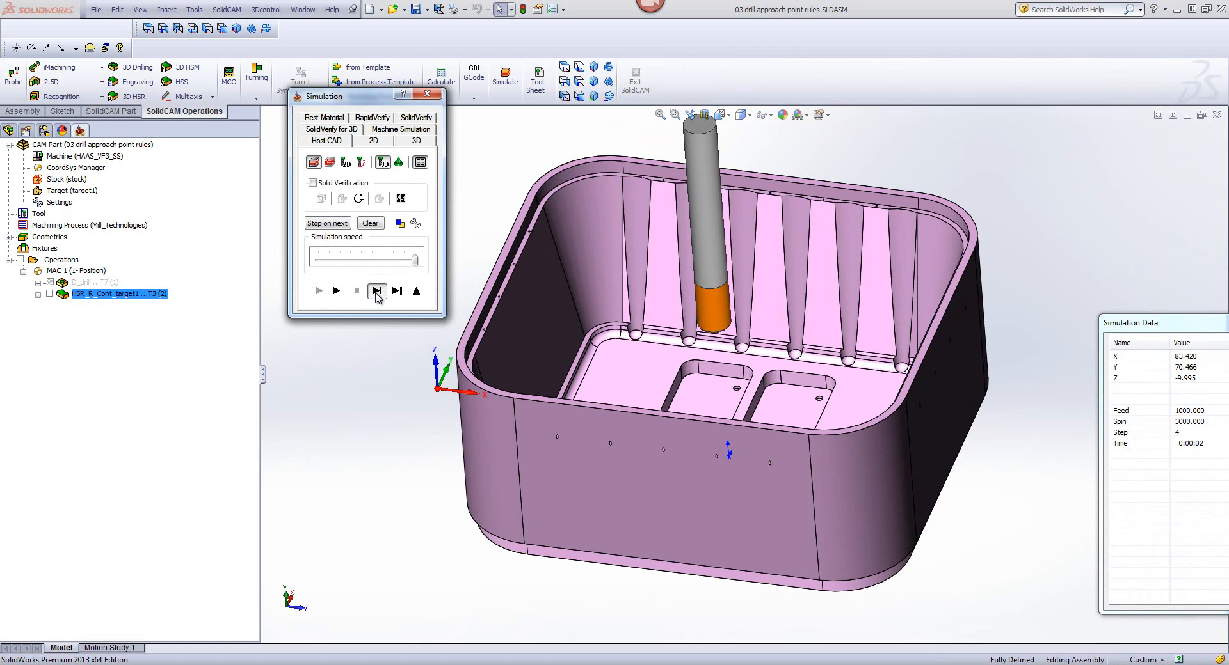
click(375, 293)
click(376, 293)
click(375, 293)
click(376, 293)
click(376, 293)
click(376, 293)
click(376, 293)
click(375, 293)
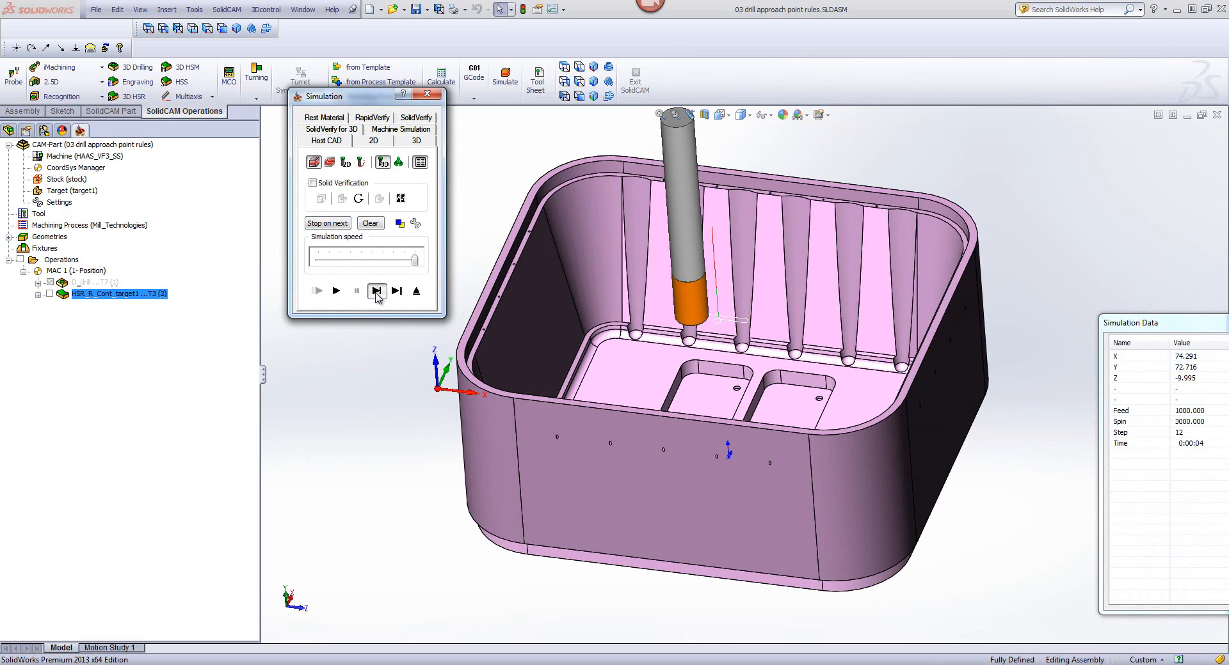
click(376, 292)
click(376, 291)
click(376, 292)
click(375, 292)
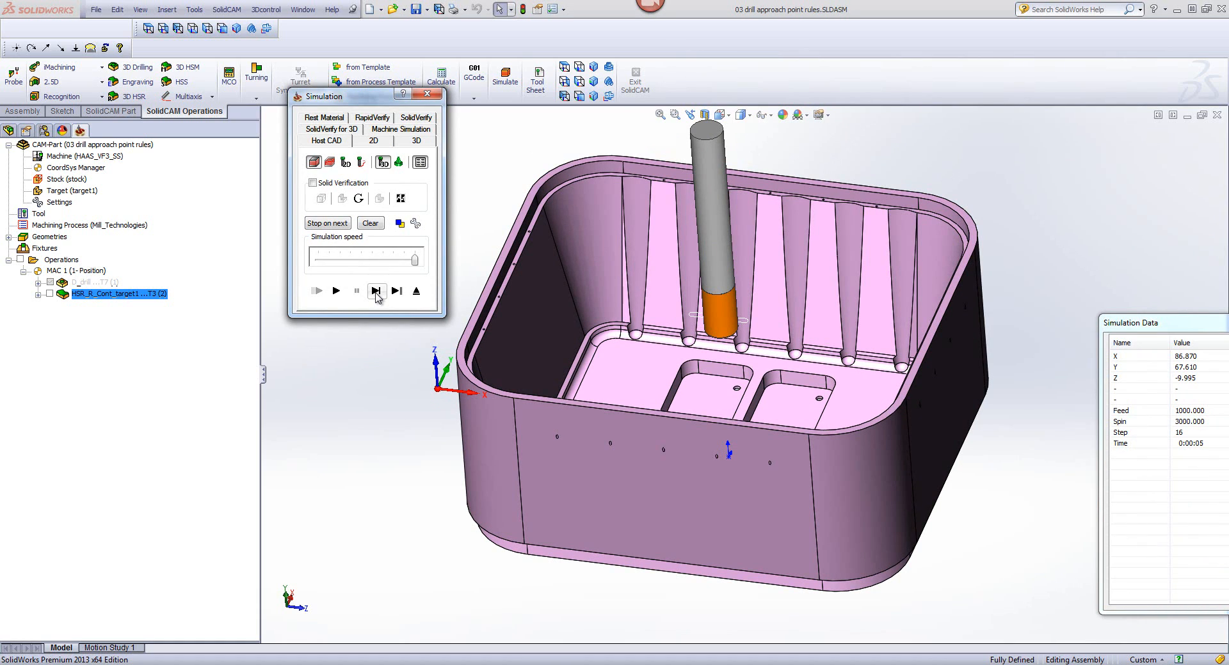
click(416, 292)
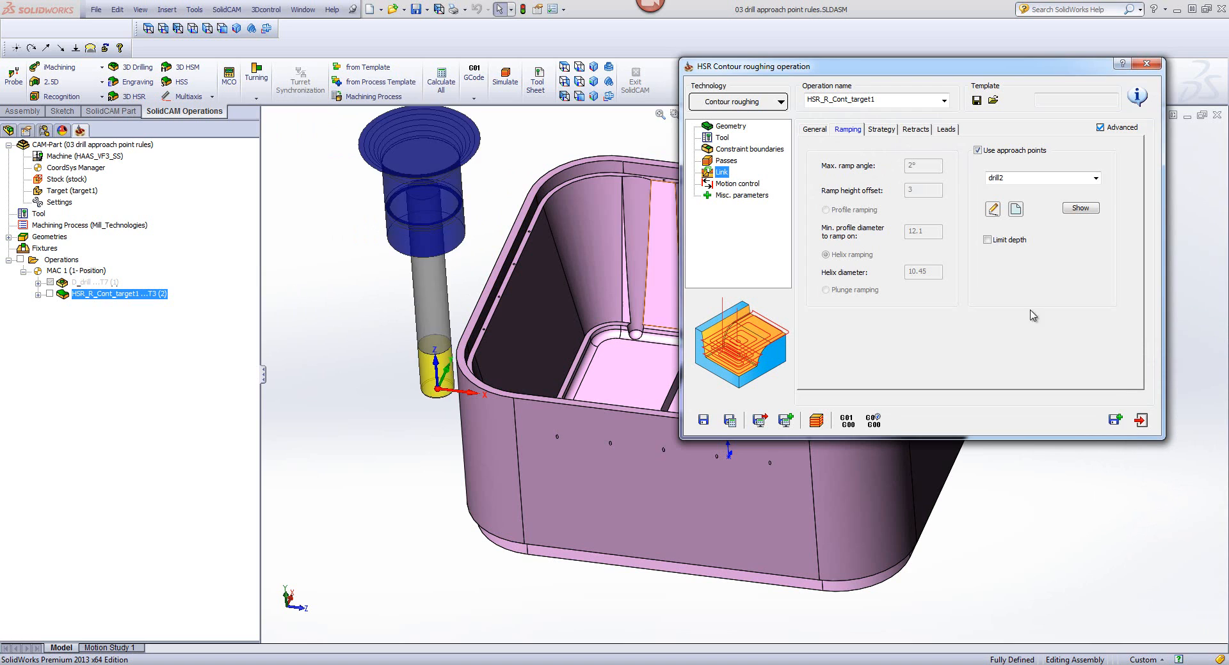
click(1141, 420)
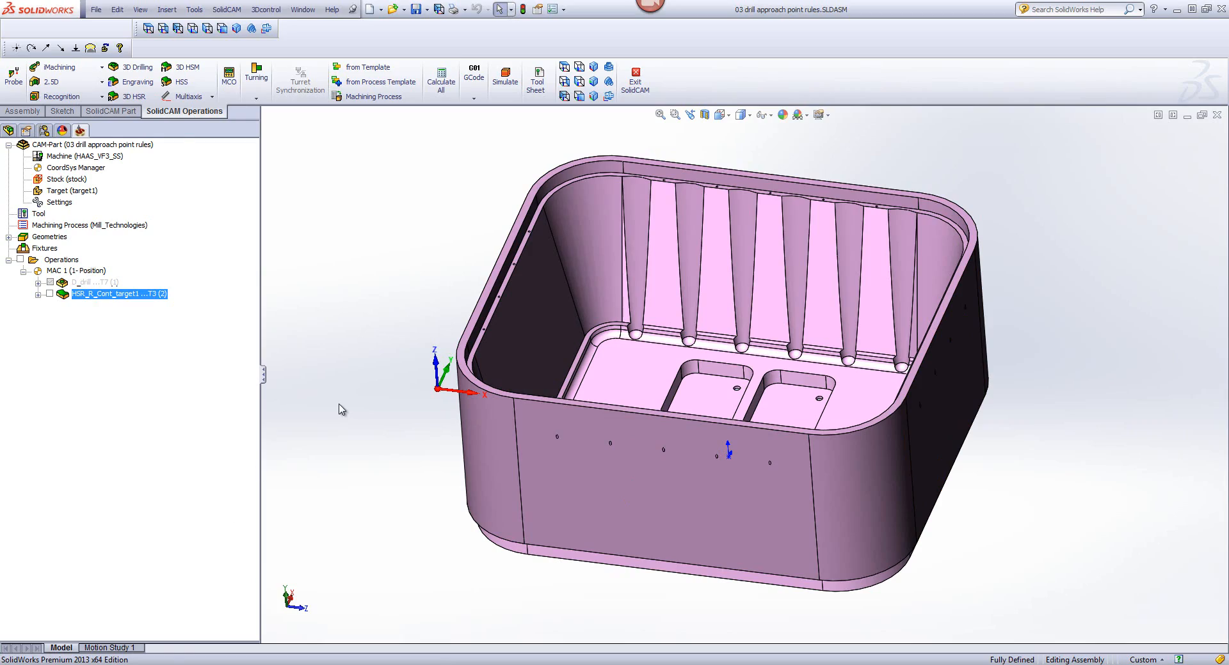
Step: Switch to the web browser and view the Webinar recordings page on the SolidCAM website, including its download links
key(super+Tab)
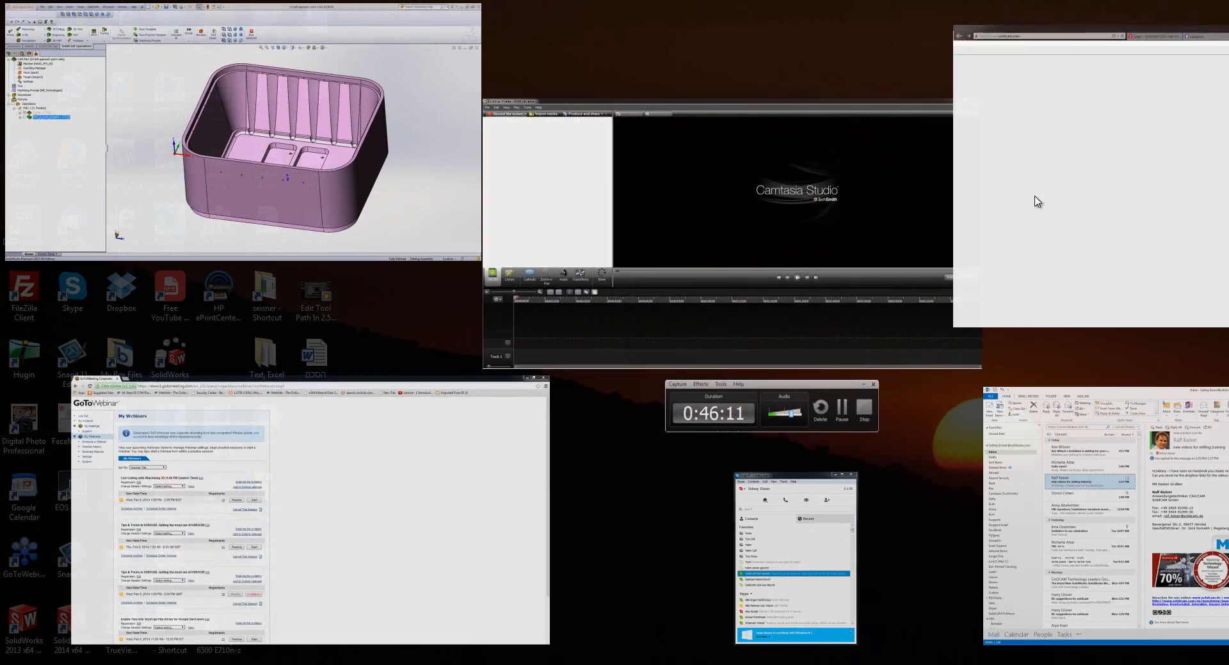
click(1035, 196)
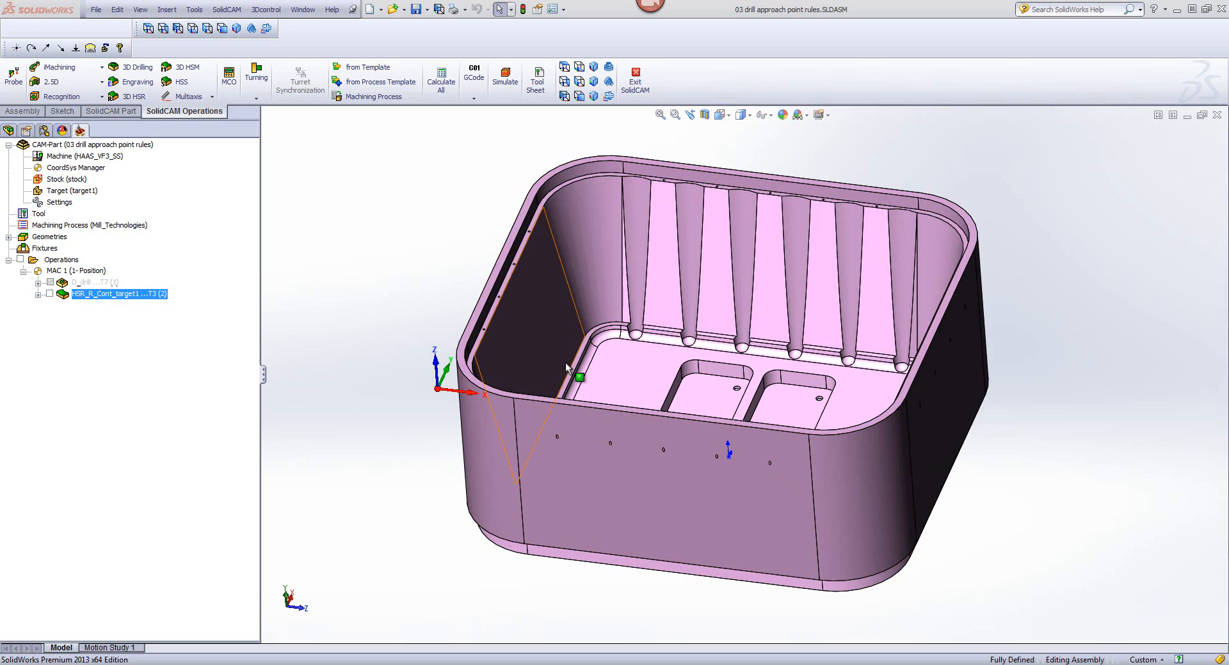
key(super+Tab)
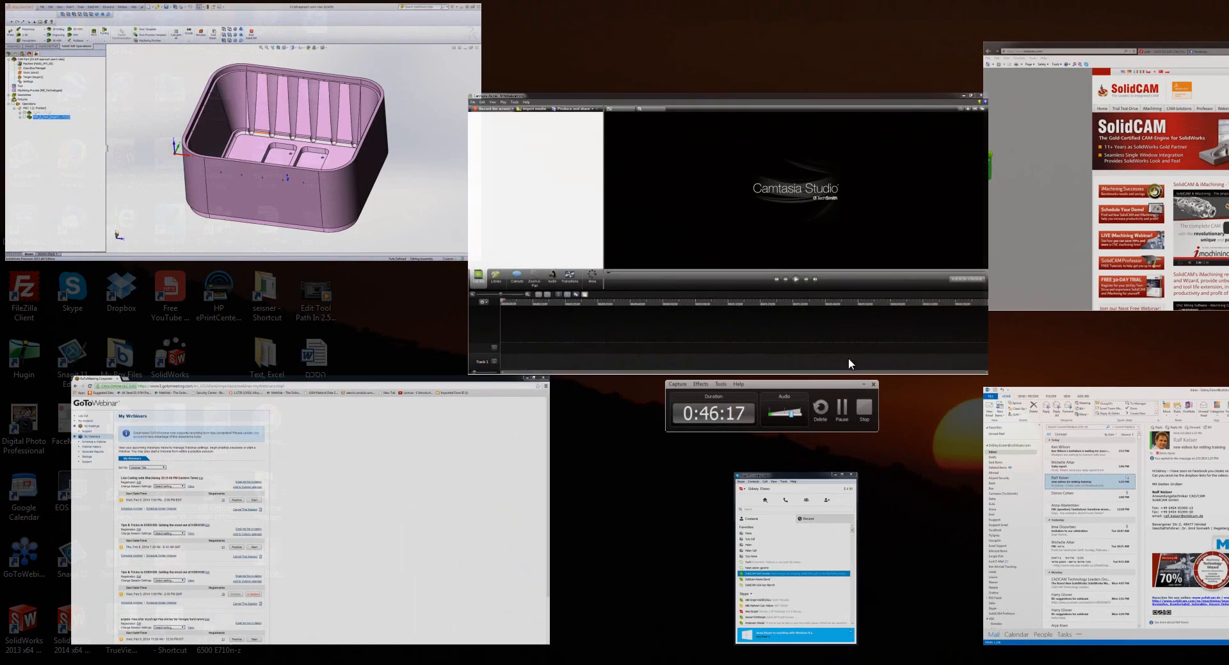
click(1104, 256)
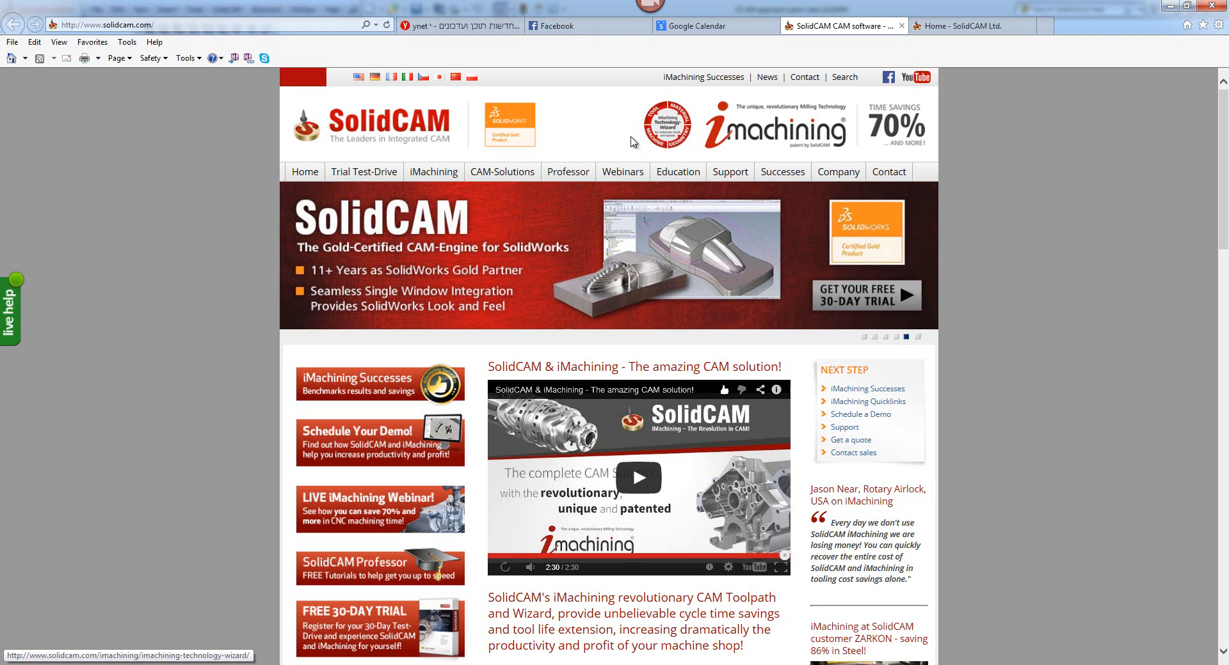
mouse_move(613, 171)
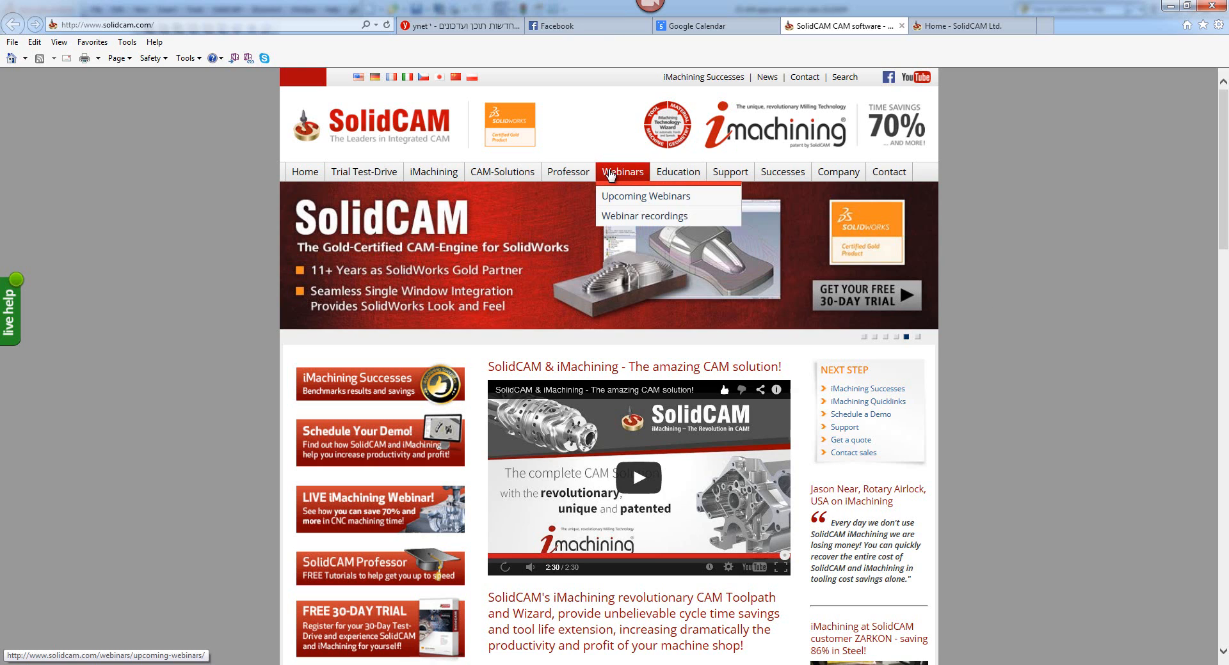
click(615, 218)
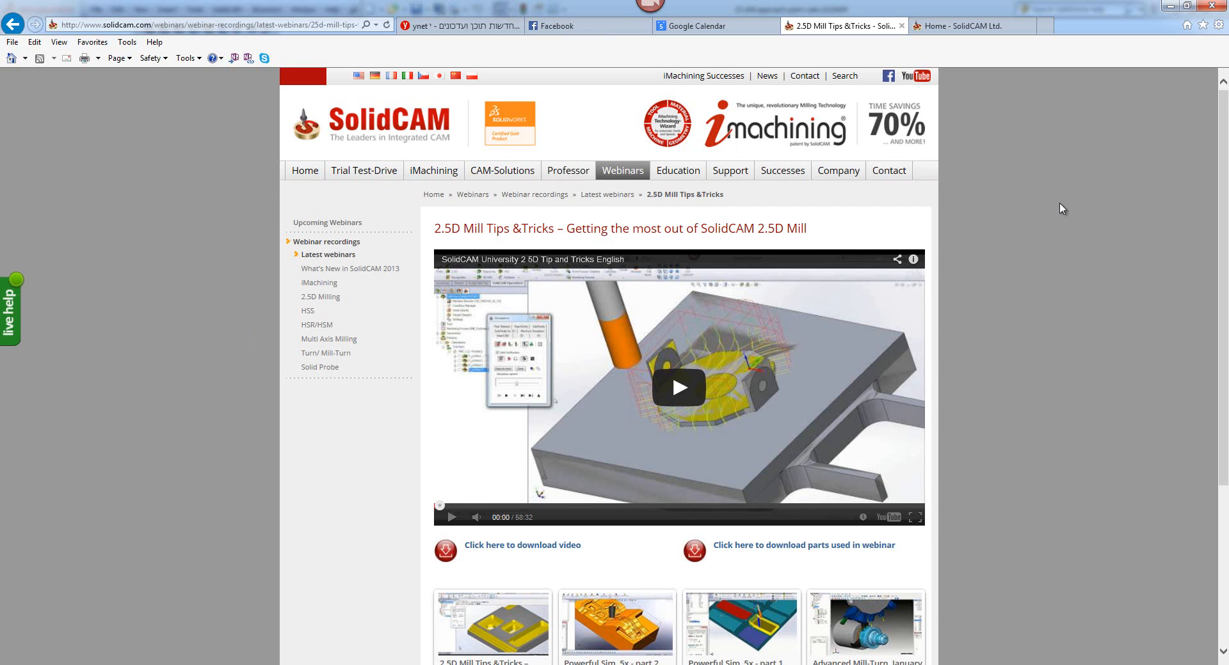
scroll(1060, 208, down, 2)
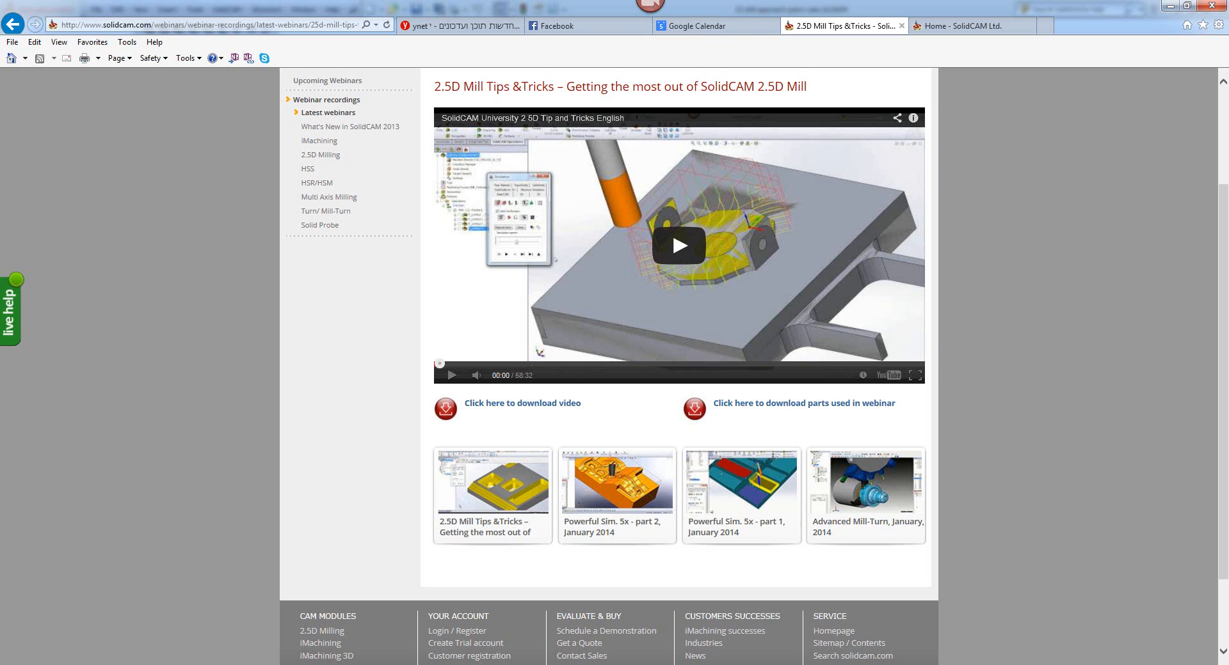
Step: Start leaving the GoToWebinar session
click(966, 392)
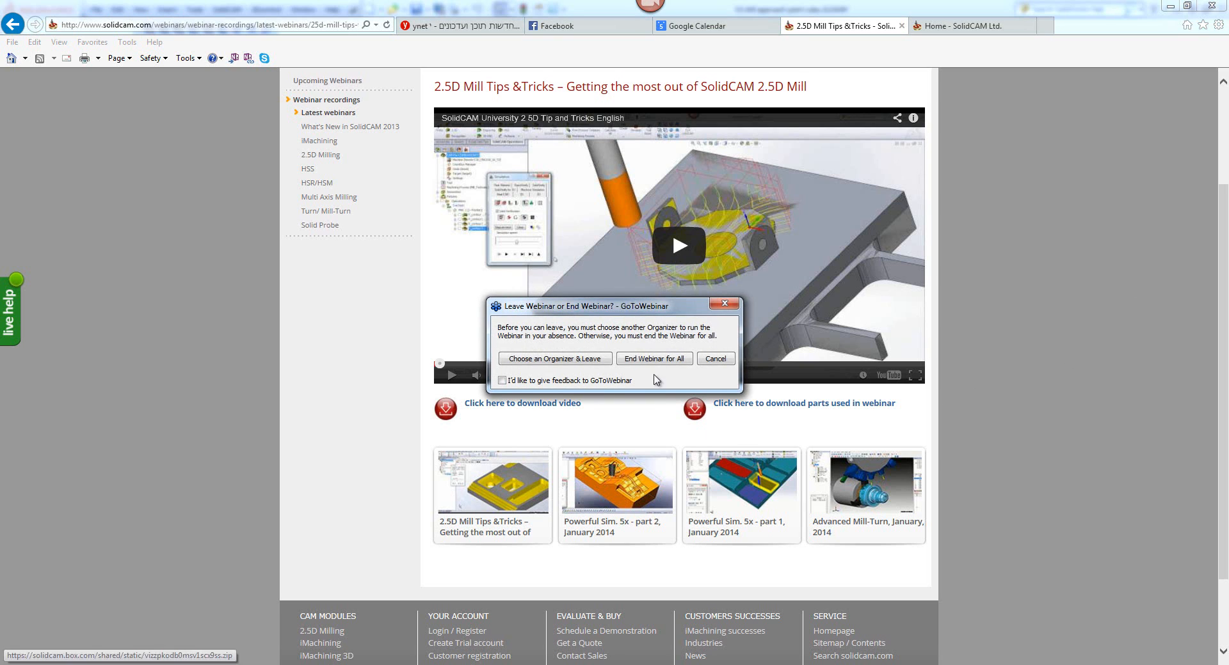